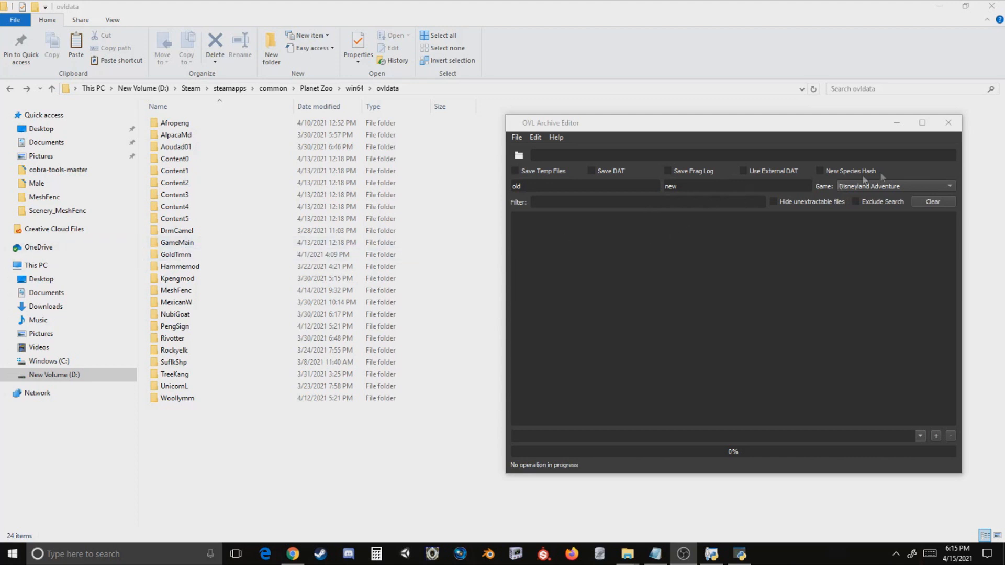
- Create a new folder named GreenAna inside the Planet Zoo ovldata folder
click(896, 126)
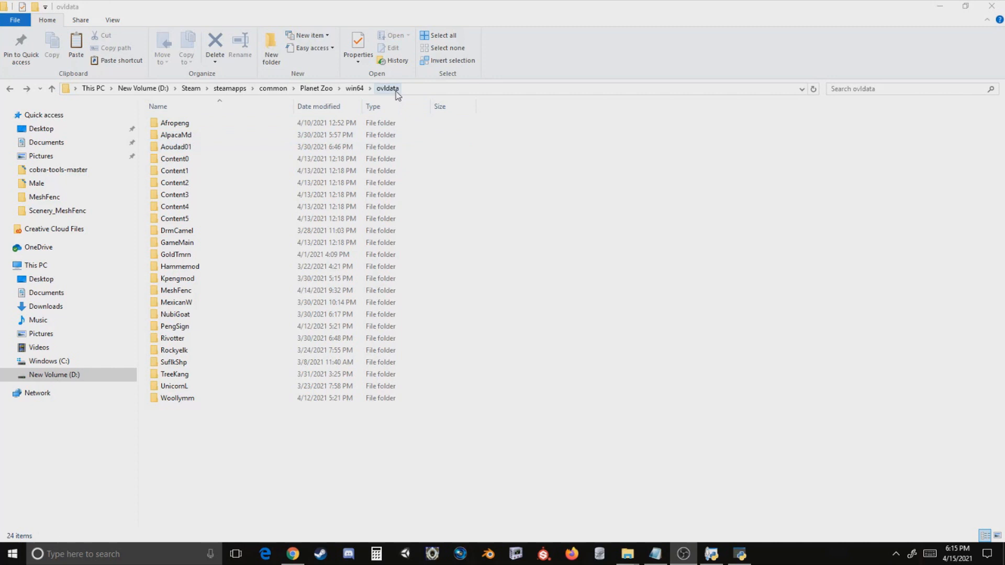
right_click(179, 423)
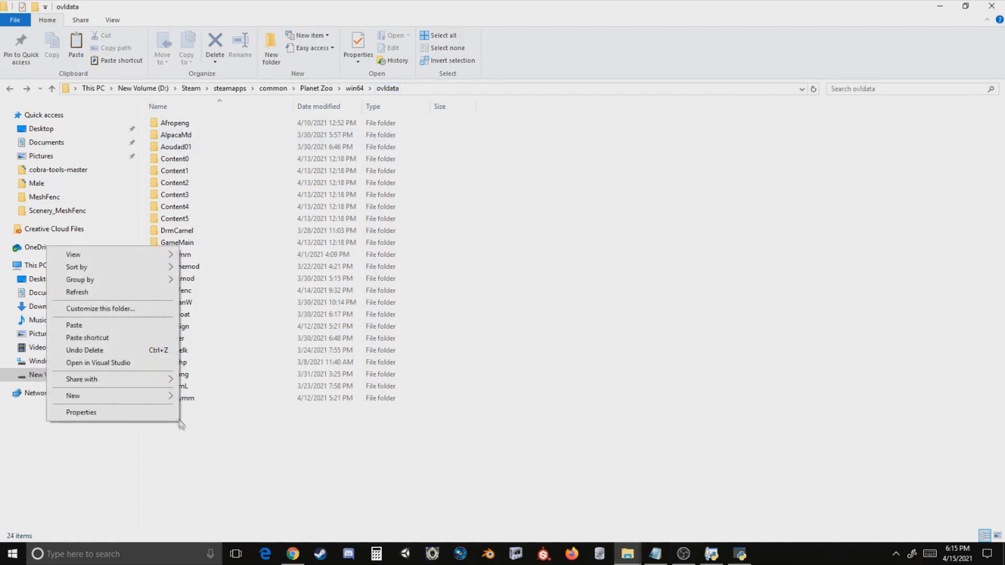
click(197, 397)
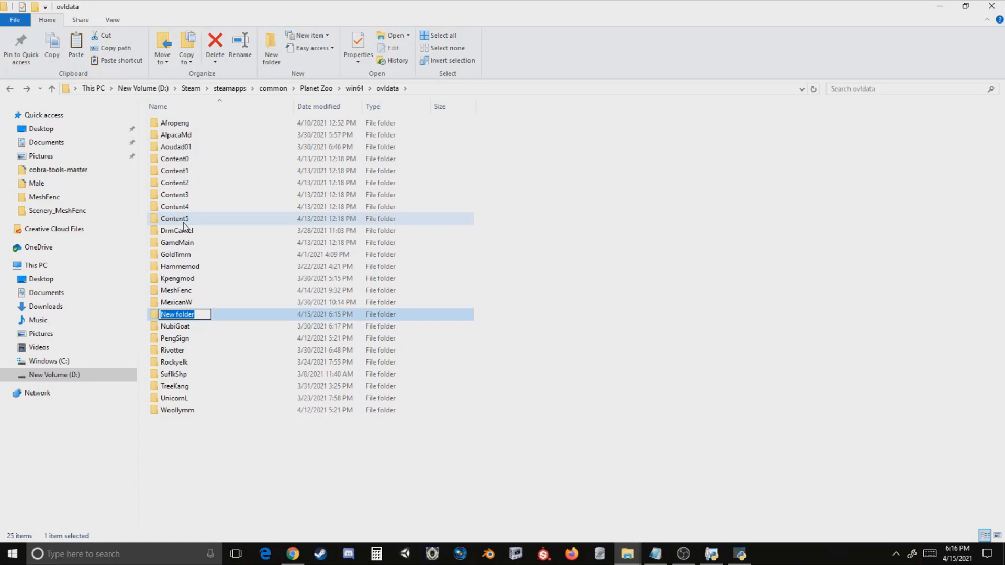
text(GreenAna)
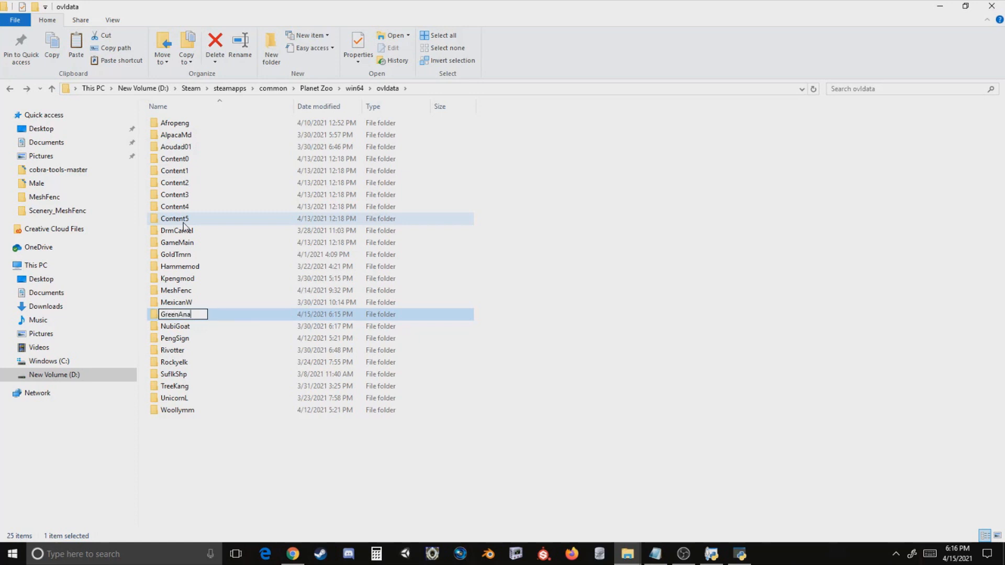
key(Return)
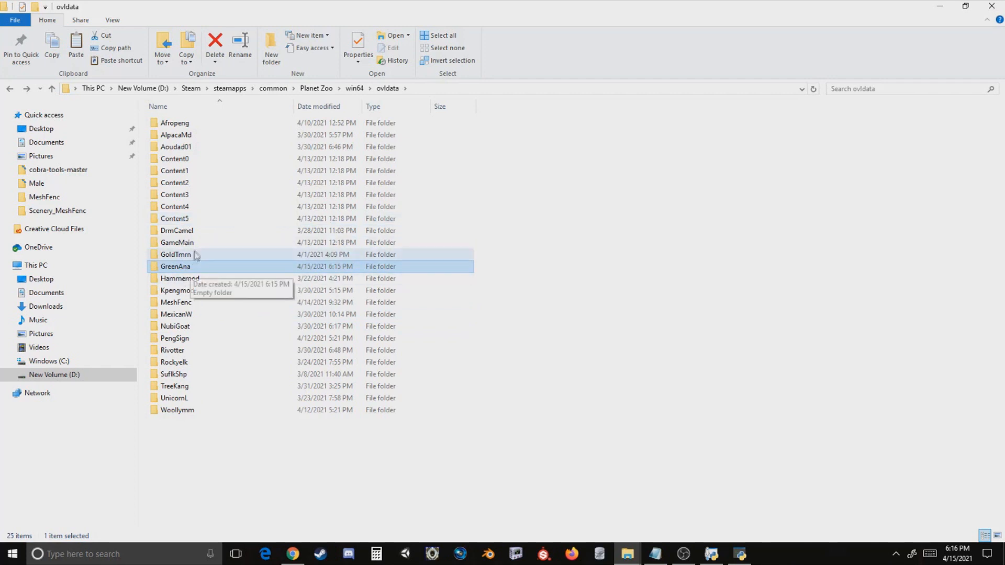
- Copy all files and folders from the Content5 folder into the GreenAna folder
click(187, 222)
double_click(187, 222)
drag(221, 284, 186, 123)
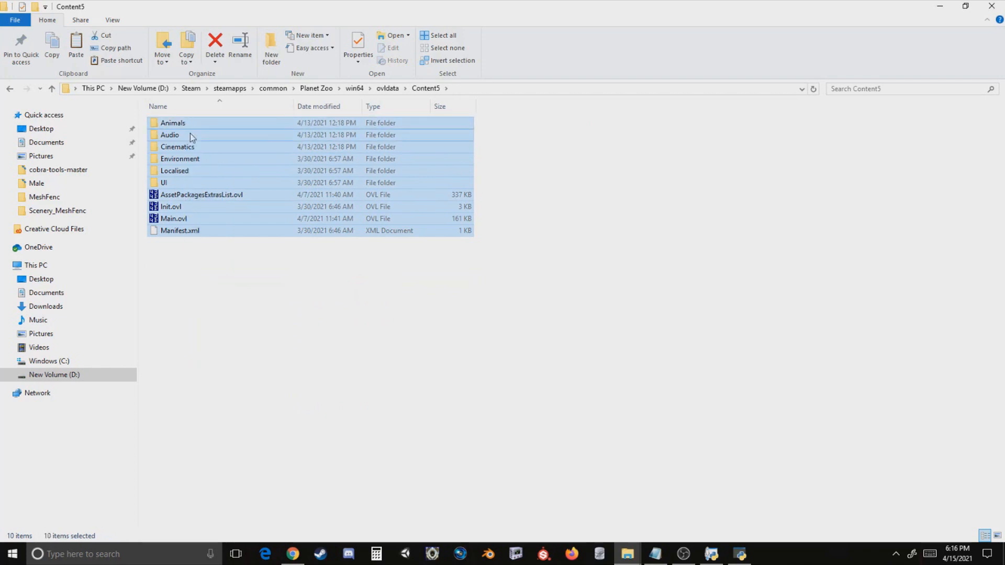
click(10, 88)
click(576, 231)
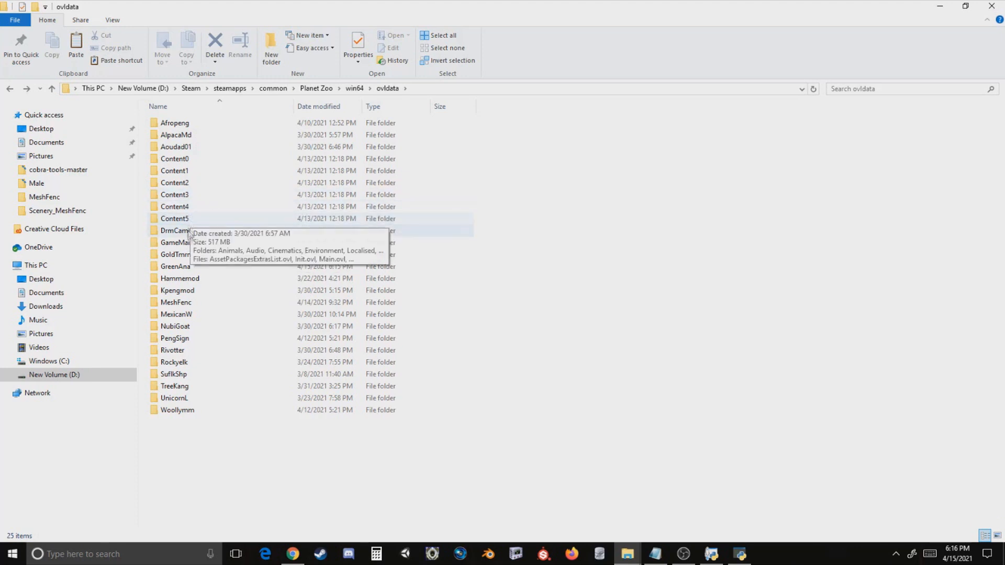
double_click(190, 269)
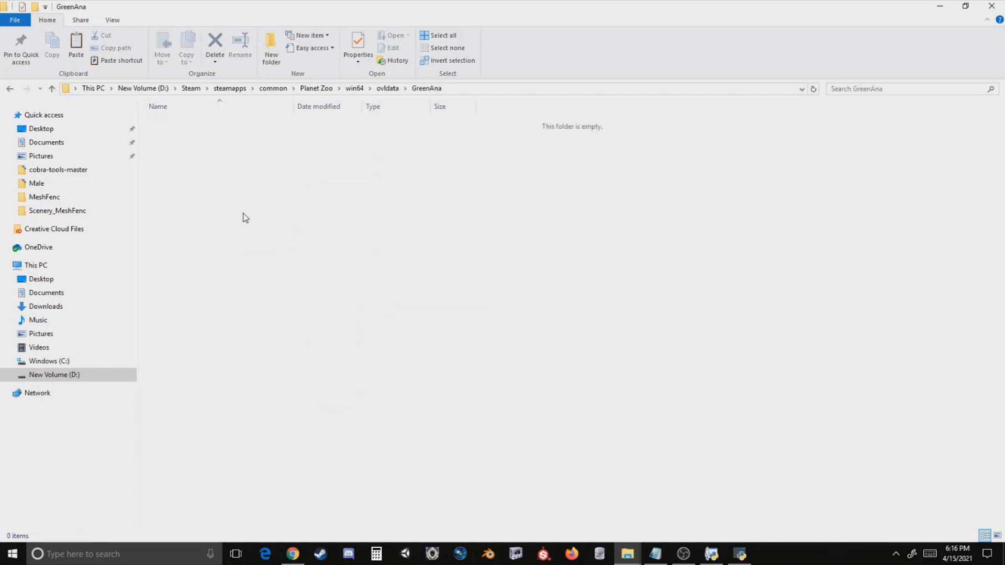
key(ctrl+v)
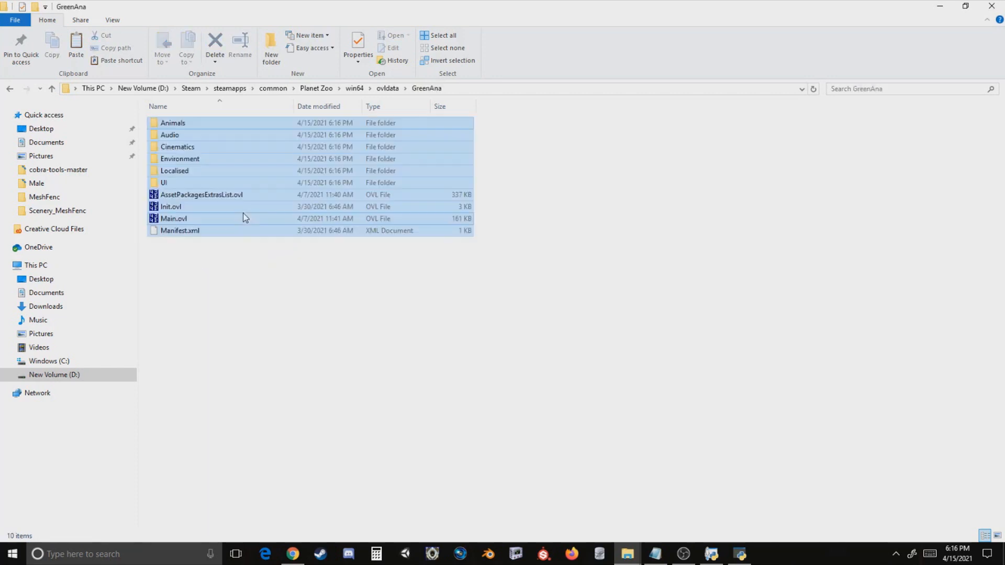
click(252, 249)
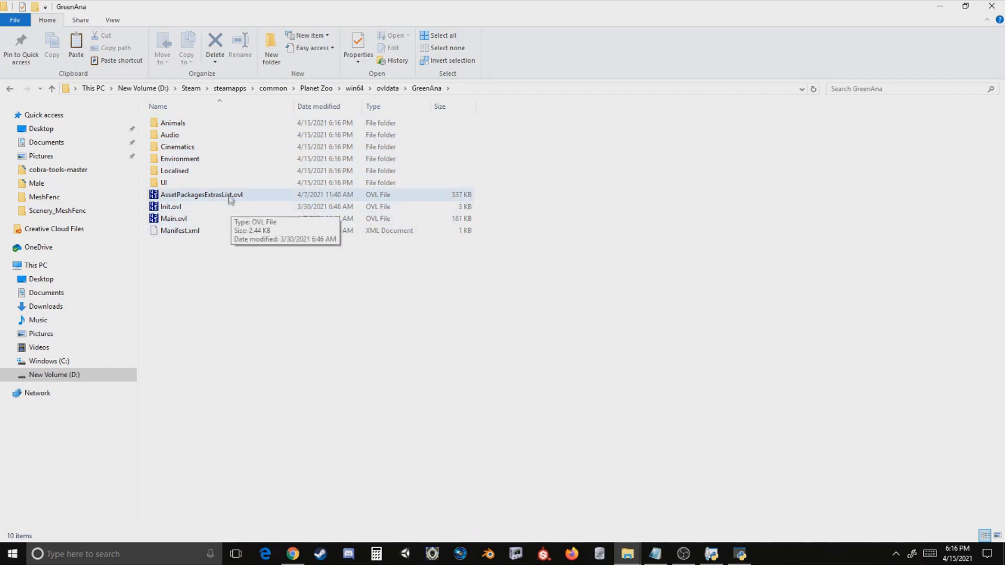
- Delete the Animals, Audio and Cinematics folders from the GreenAna folder
click(190, 127)
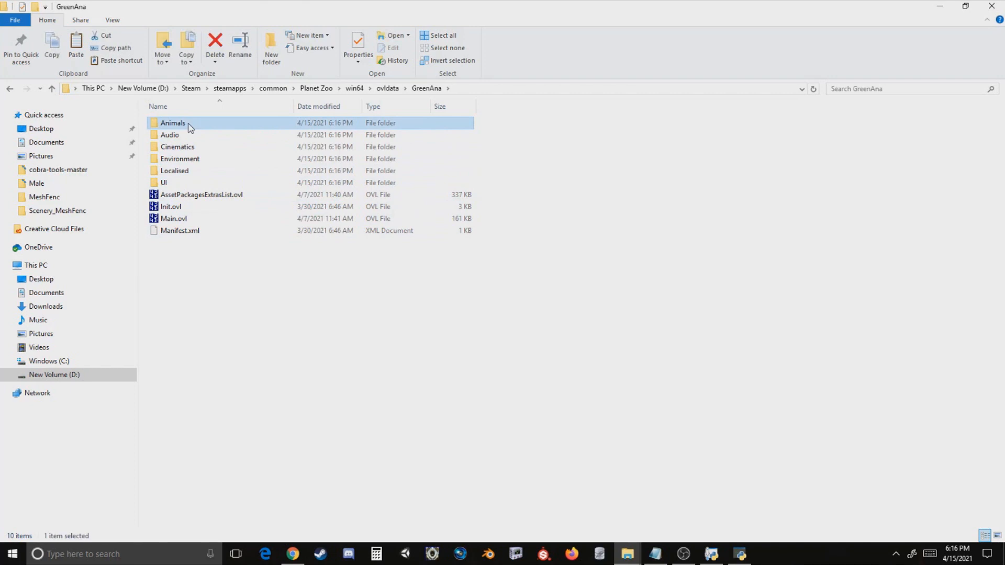
shift+click(197, 150)
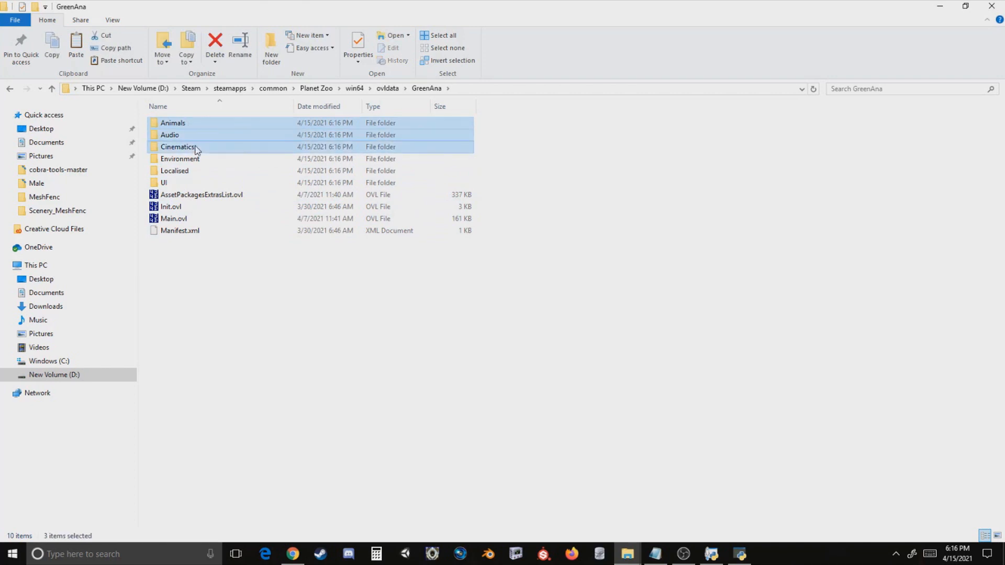
key(Delete)
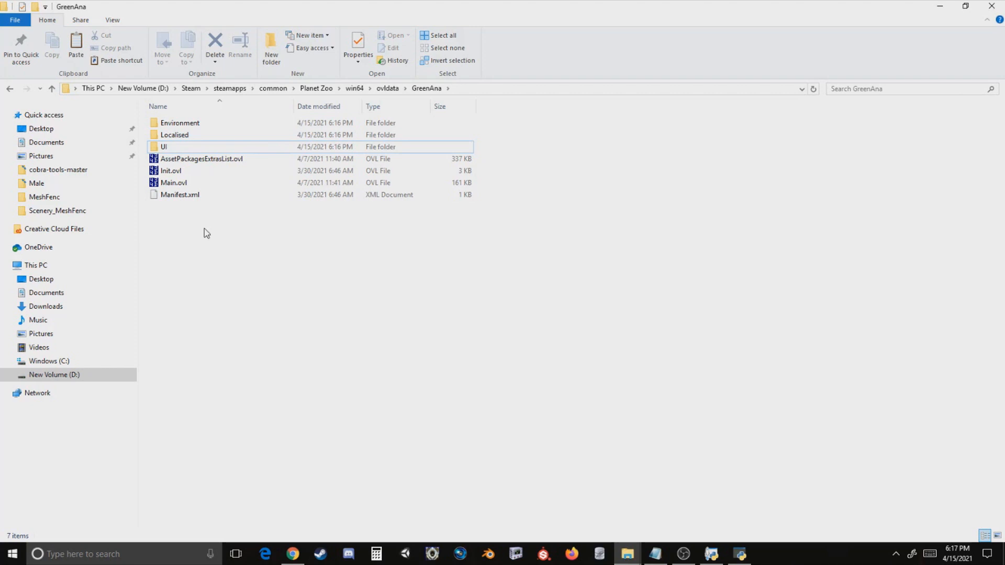
- Open GreenAna's Manifest.xml in Notepad++, change the content pack's Name to GreenAna and save the file
click(187, 196)
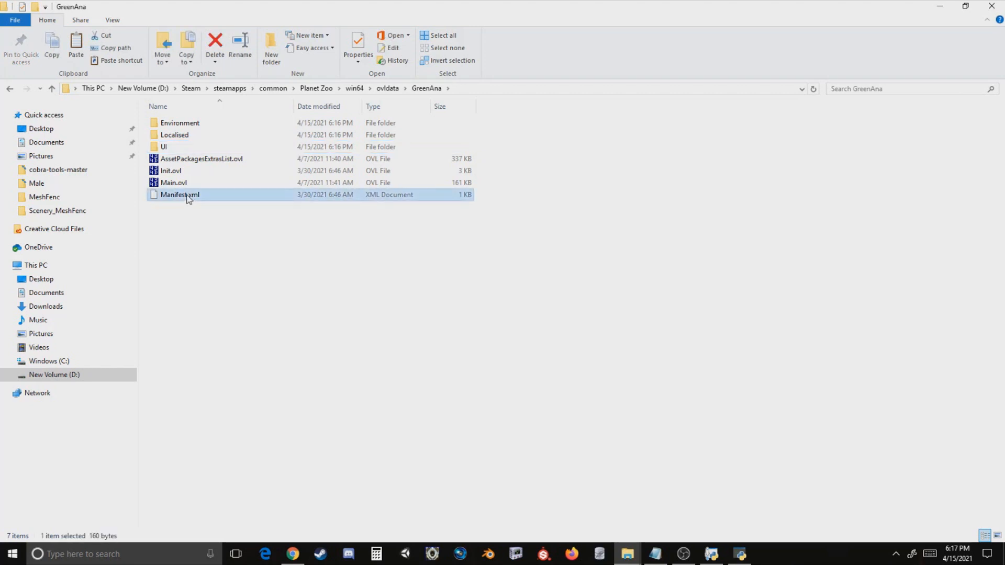
right_click(188, 196)
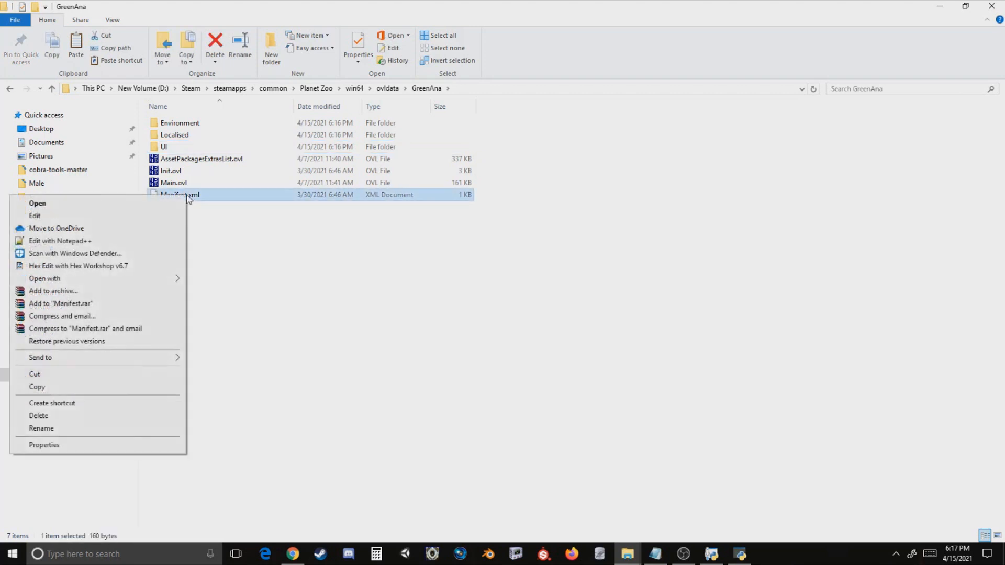
click(94, 240)
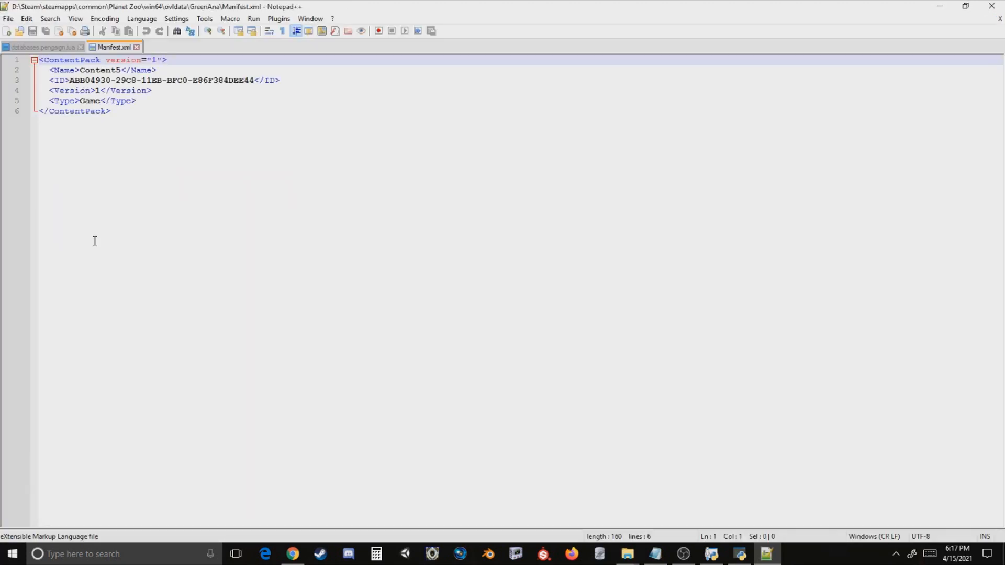
click(81, 72)
drag(81, 72, 122, 72)
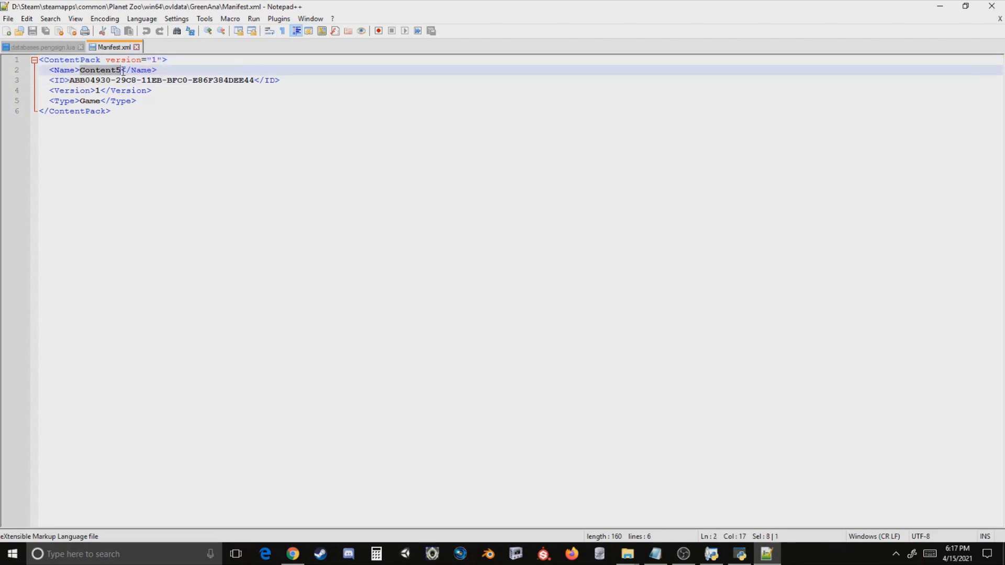
text(GreenAna)
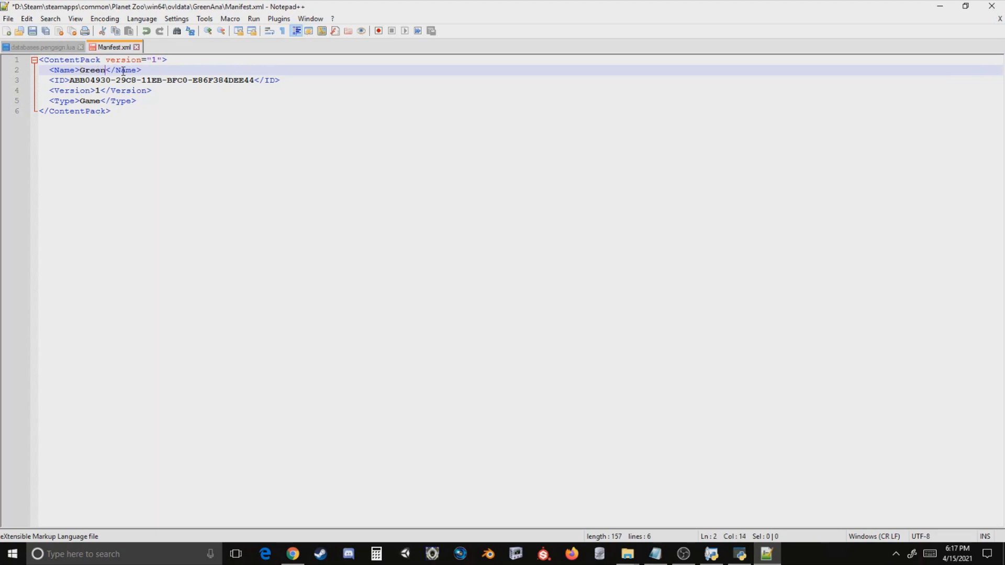
key(ctrl+s)
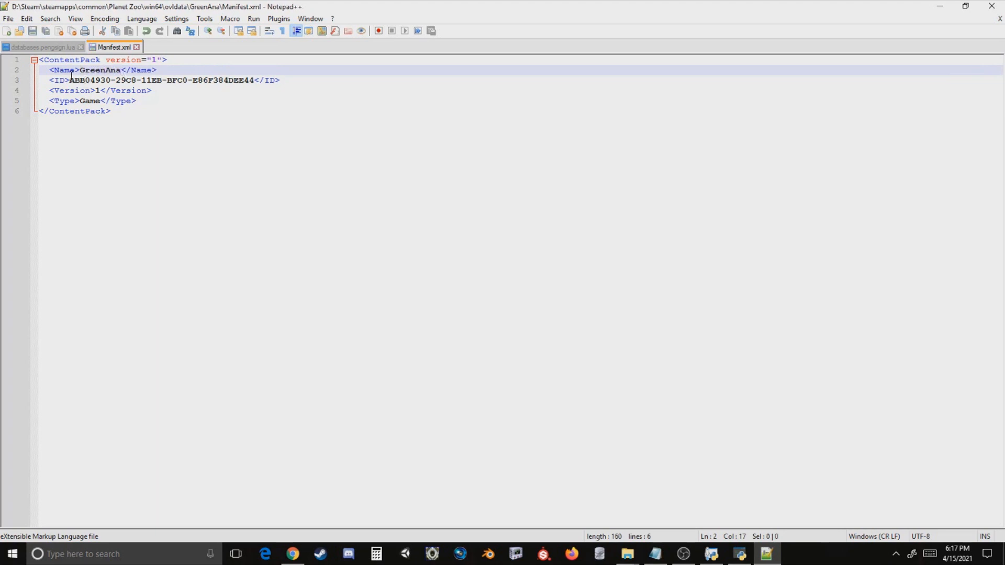
- Replace the ID in Manifest.xml with the version 4 UUID copied from uuidgenerator.net in Chrome, and close Notepad++
click(293, 550)
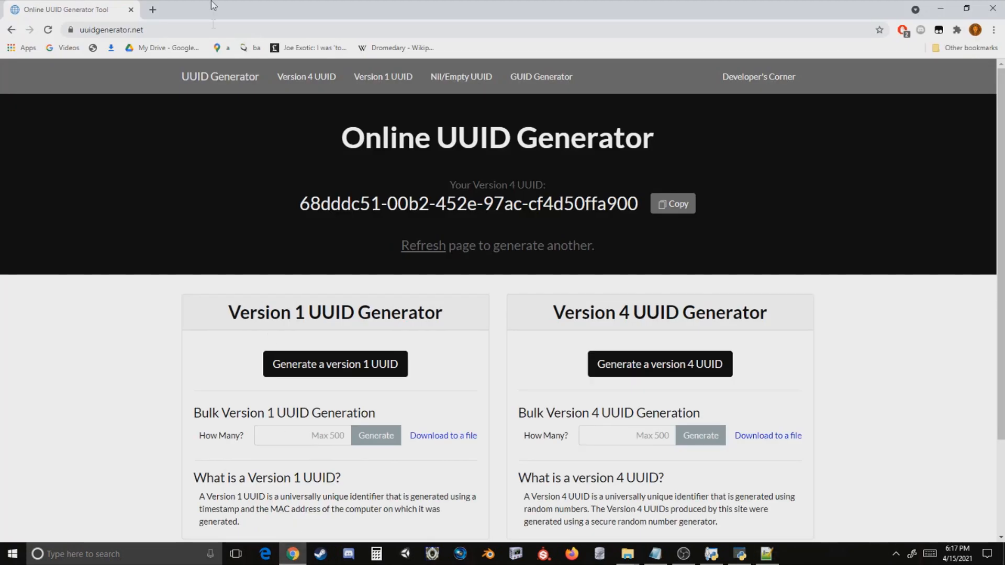
click(204, 24)
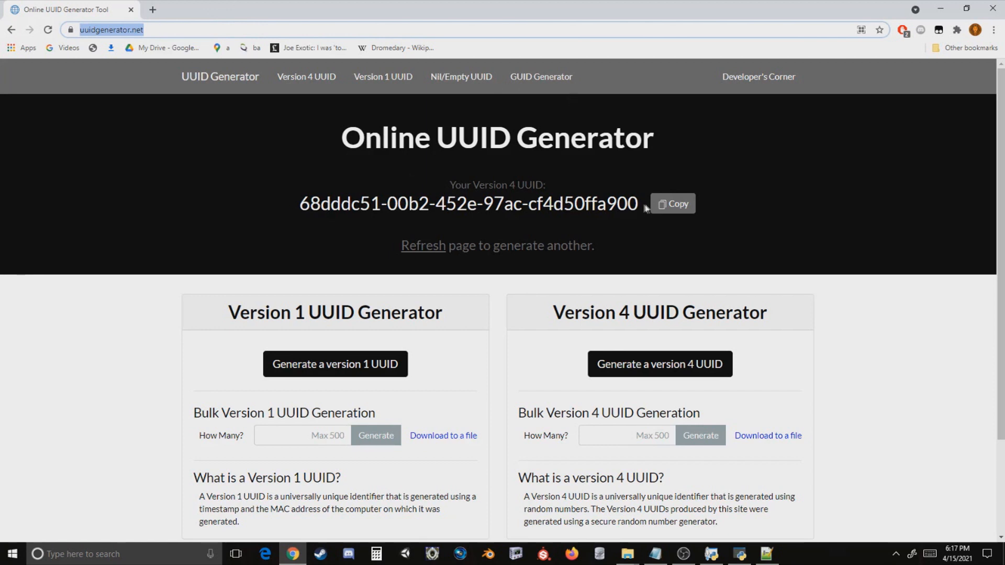
click(663, 205)
click(767, 554)
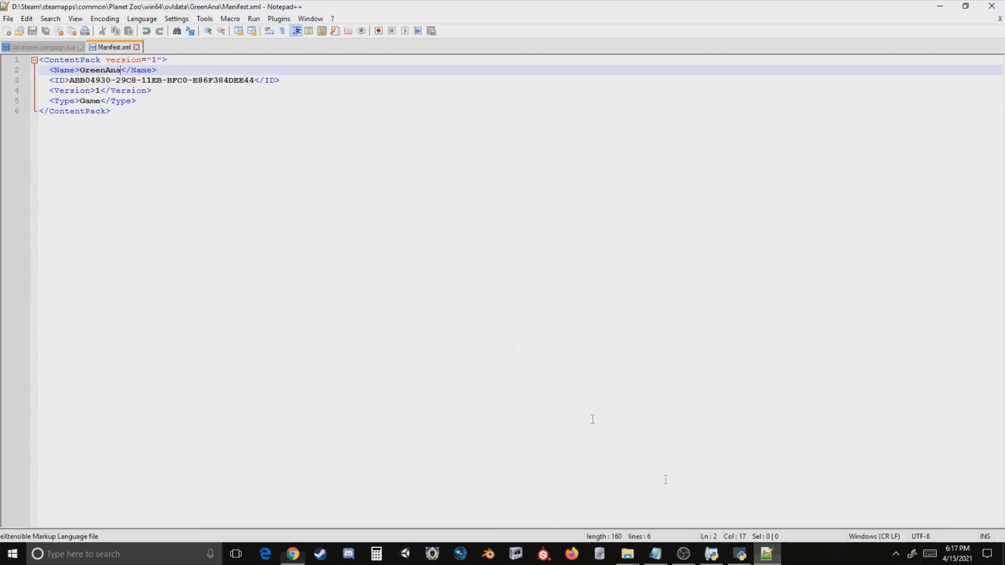
drag(254, 80, 69, 80)
key(ctrl+v)
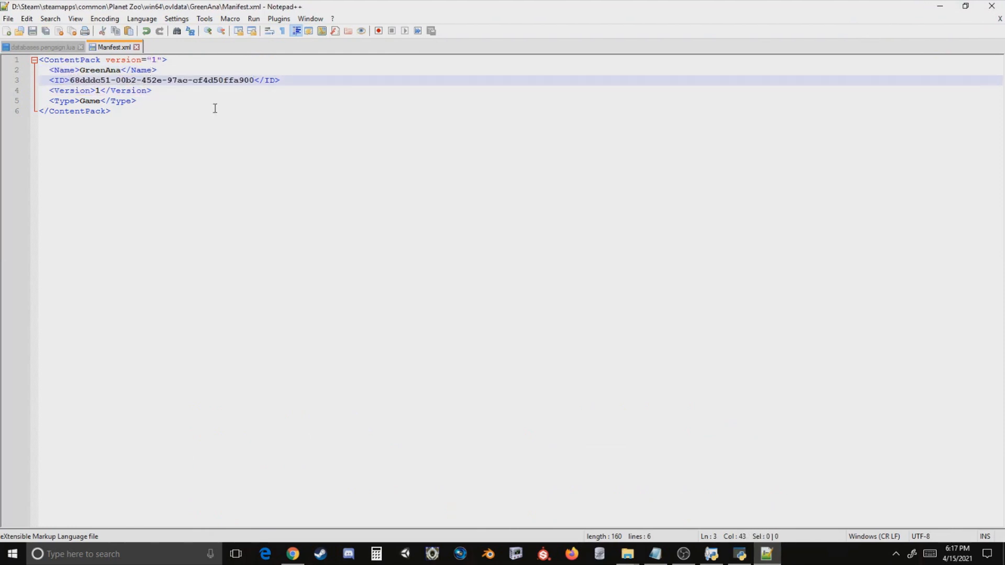
click(992, 6)
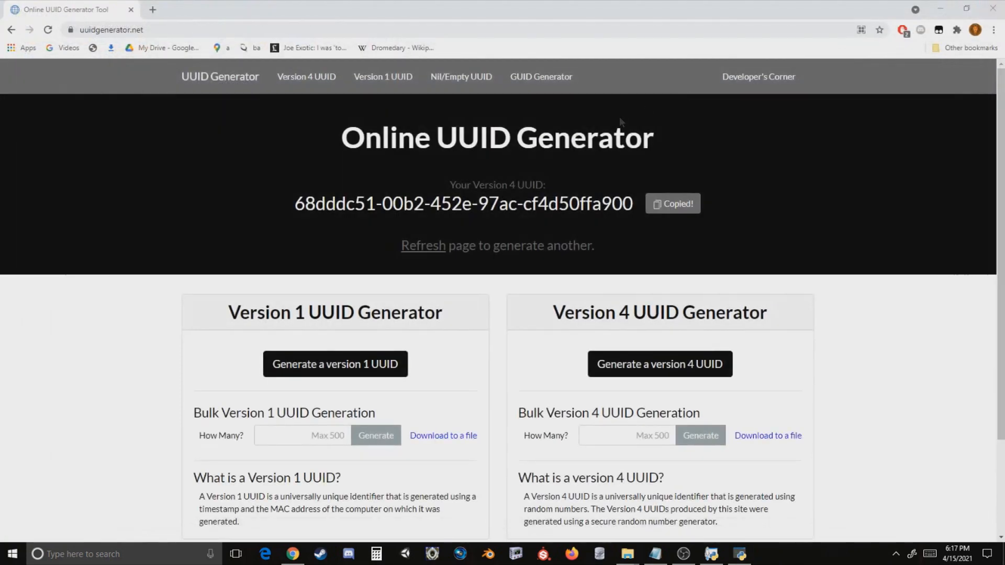
- Switch to the OVL Archive Editor and load Init.ovl from the GreenAna folder
mouse_move(612, 544)
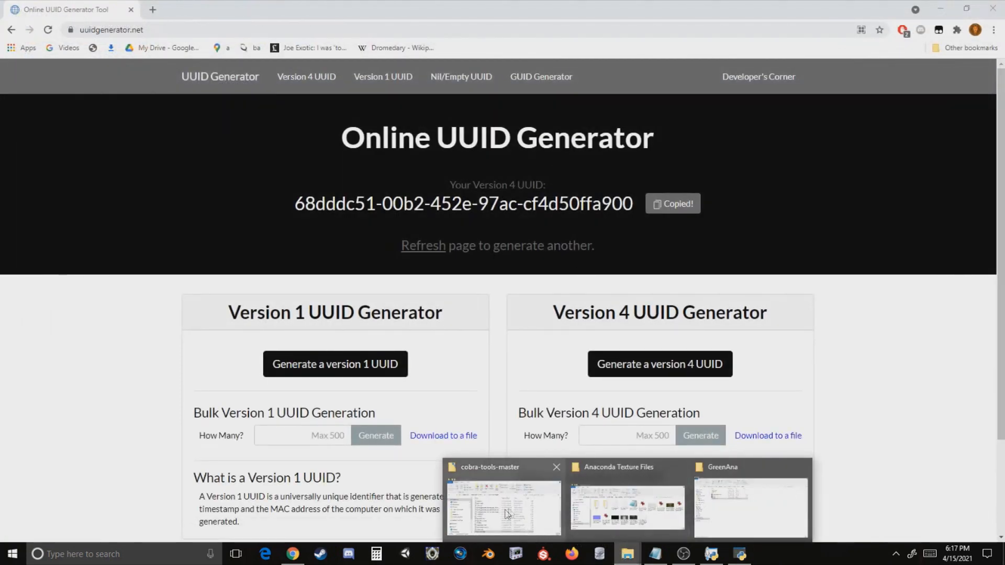
click(749, 506)
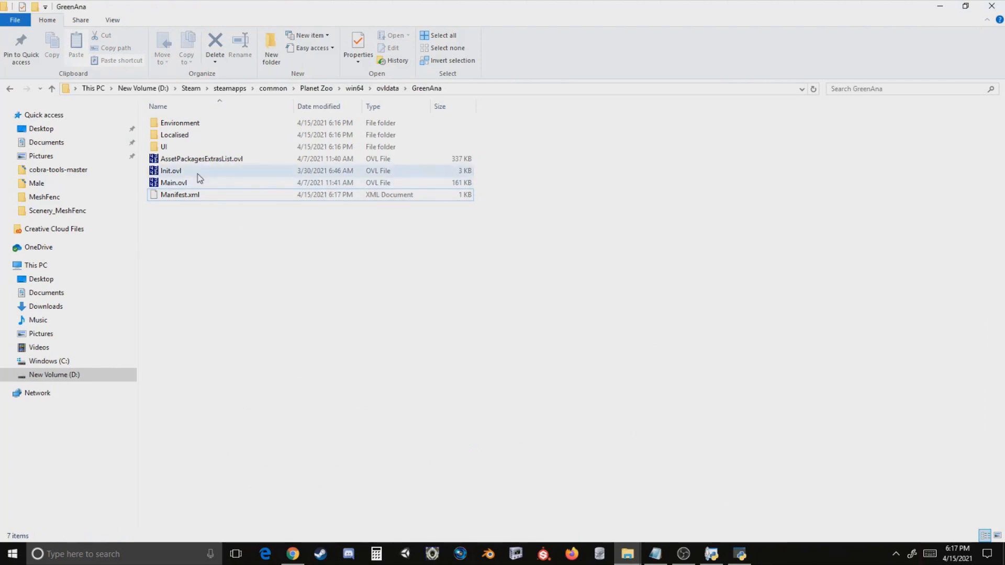
click(741, 553)
drag(554, 127, 523, 109)
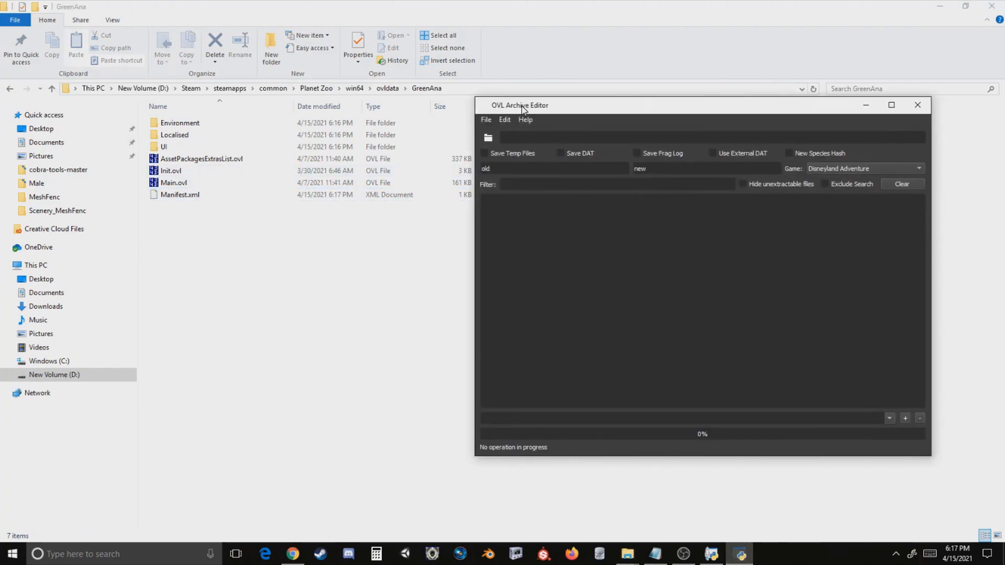
click(486, 120)
click(493, 145)
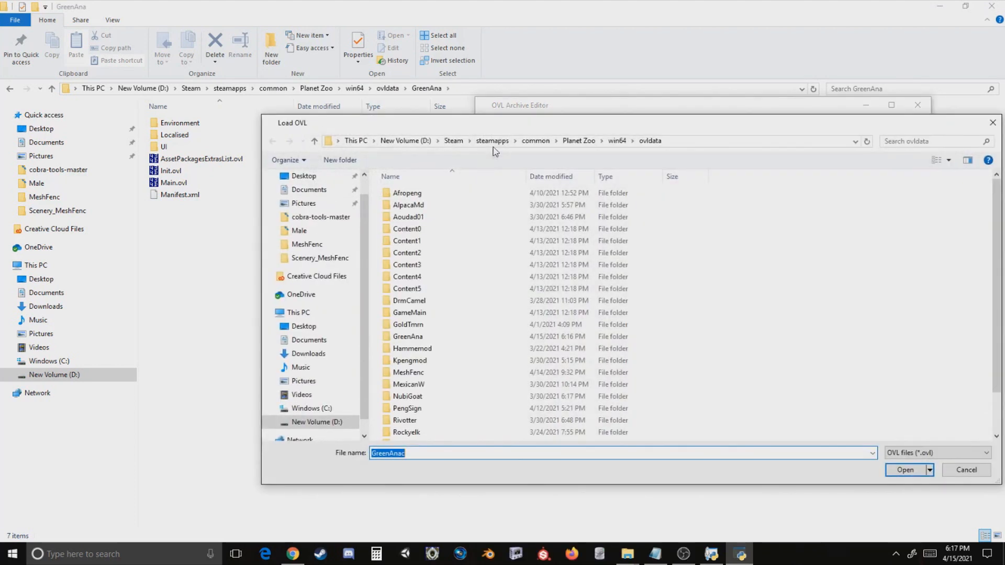
click(321, 261)
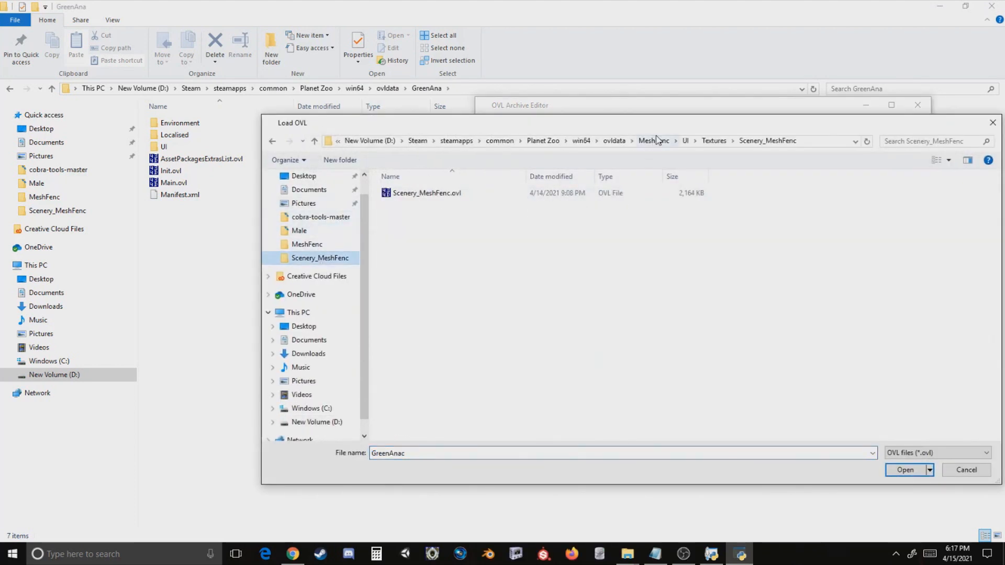
click(617, 140)
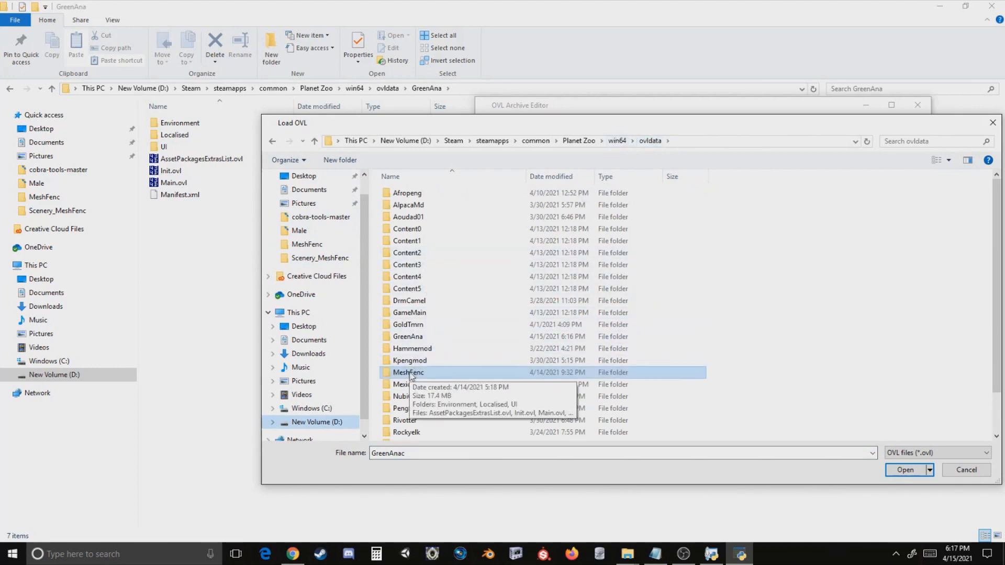
scroll(426, 377, down, 1)
double_click(419, 303)
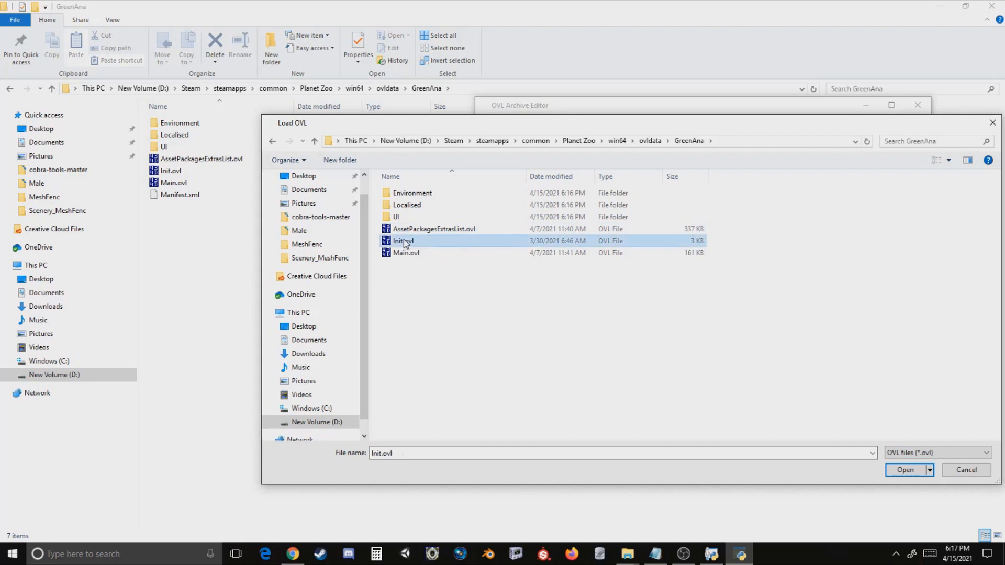
double_click(404, 242)
- Sort the Init.ovl entries by name and rename content5 to greenana in them with the Hash command
scroll(656, 239, down, 9)
scroll(655, 238, up, 9)
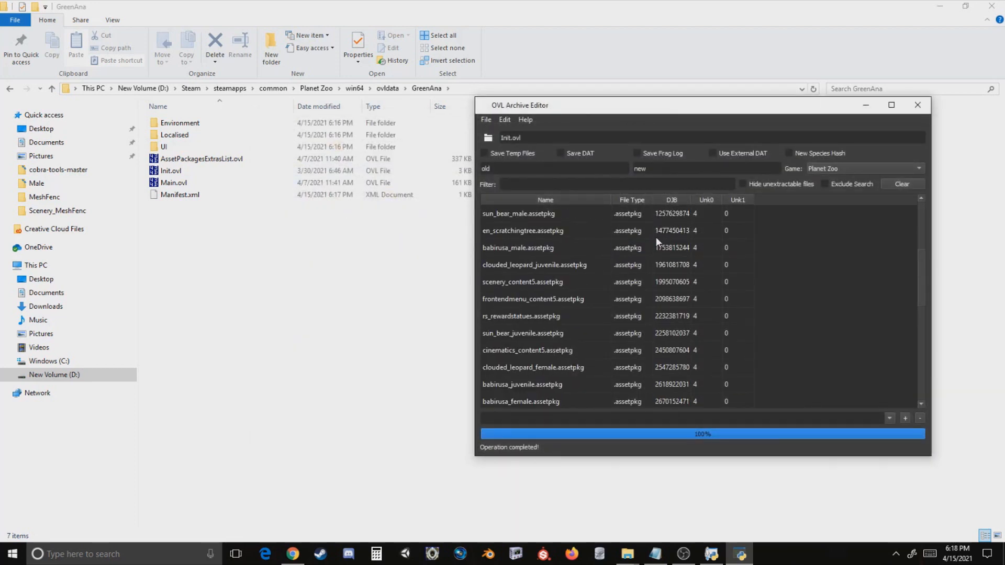
click(581, 201)
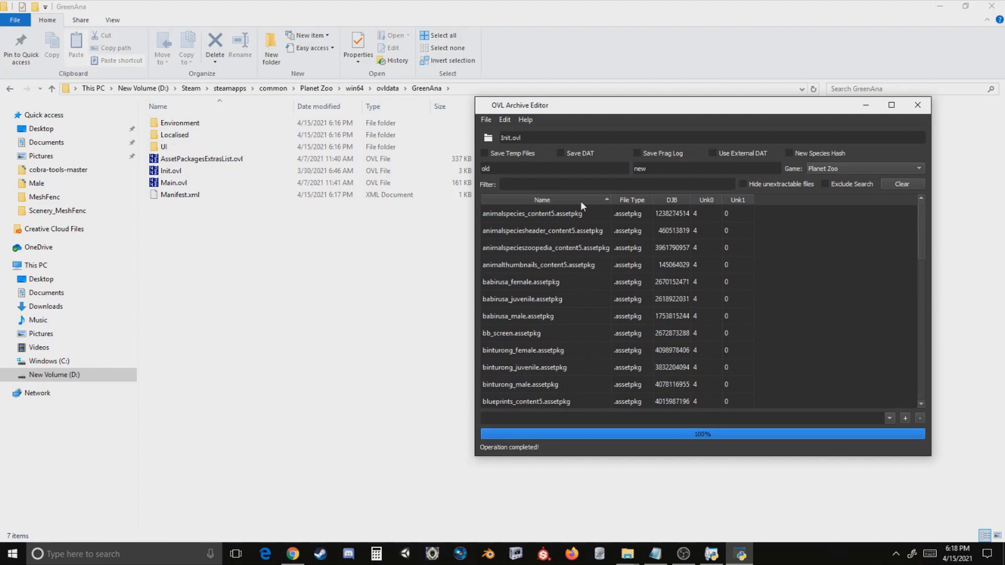
click(557, 214)
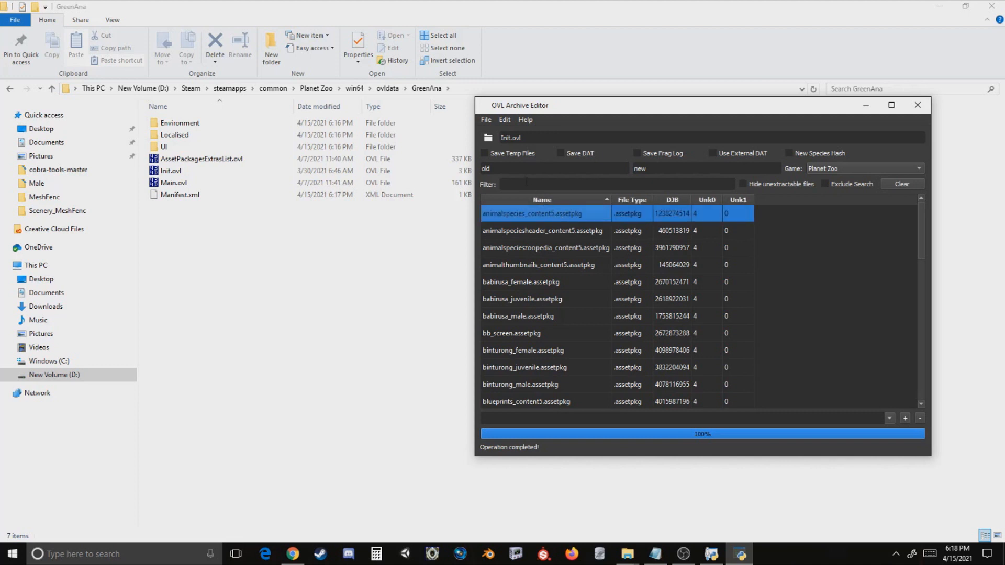
drag(516, 167, 482, 166)
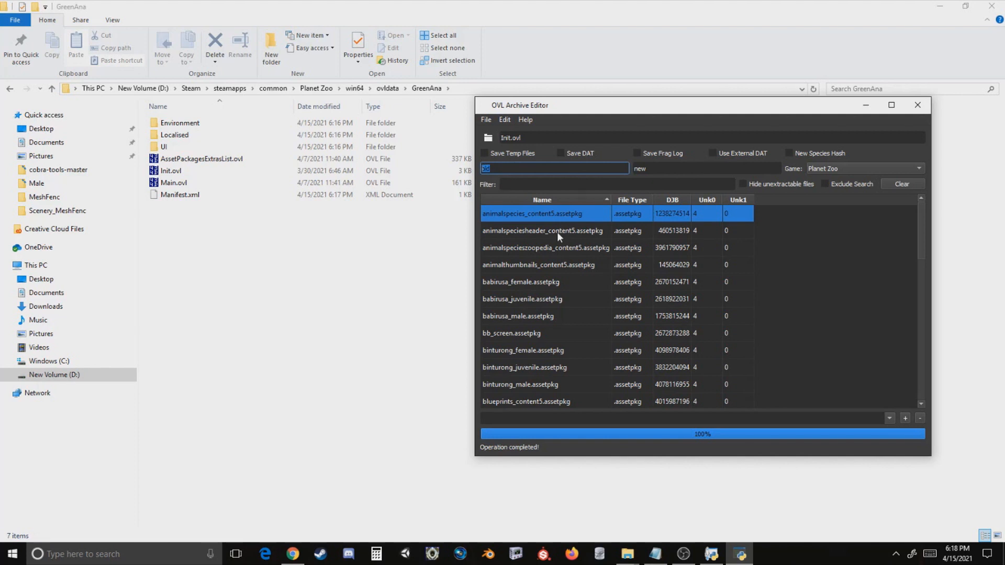
text(content5)
double_click(657, 171)
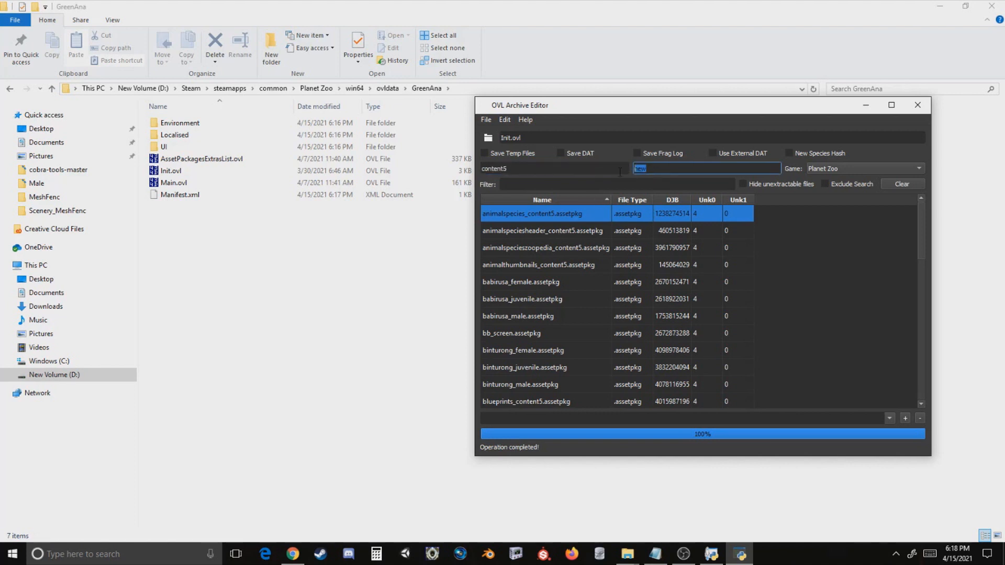
text(greenana)
click(506, 120)
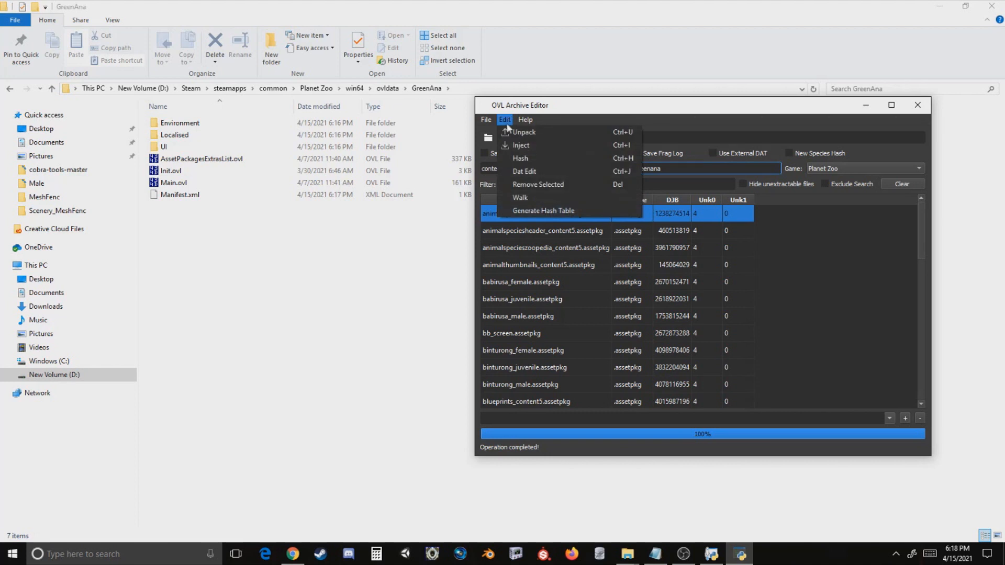
click(530, 156)
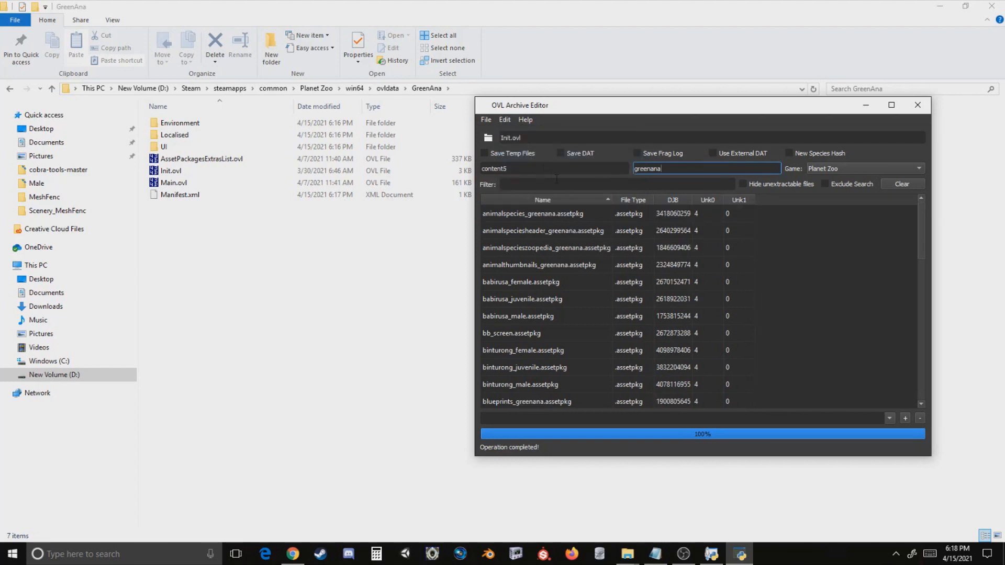
- Rename dlc5 to anac in the Init.ovl entries, covering dlc5_animalsigns.assetpkg
click(547, 217)
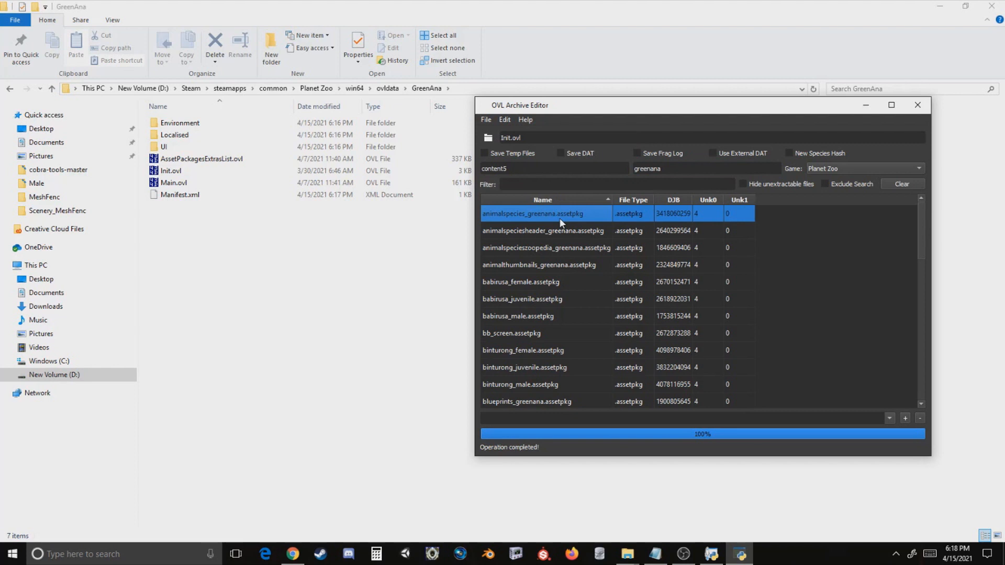
scroll(558, 218, down, 7)
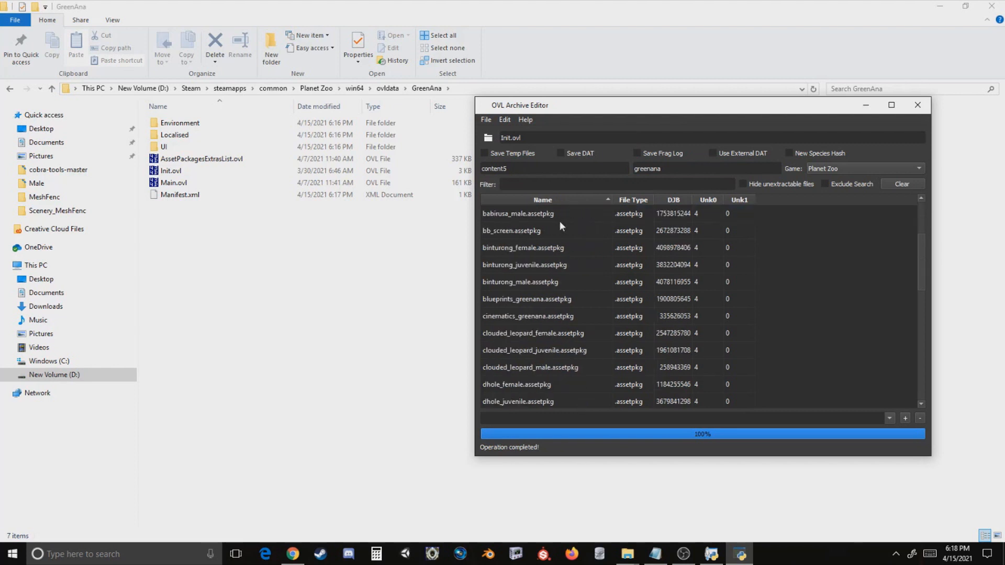
scroll(560, 221, up, 3)
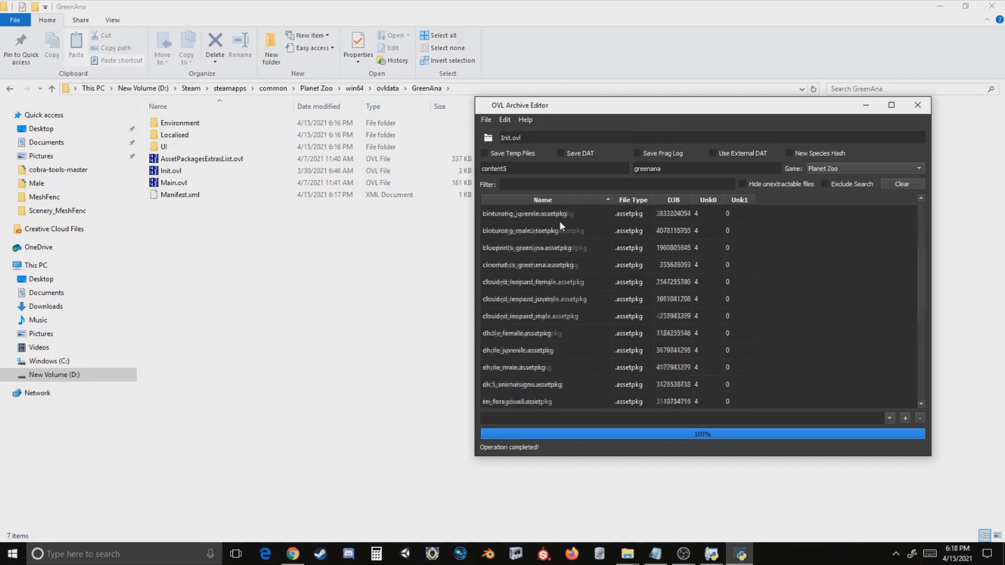
scroll(548, 252, down, 3)
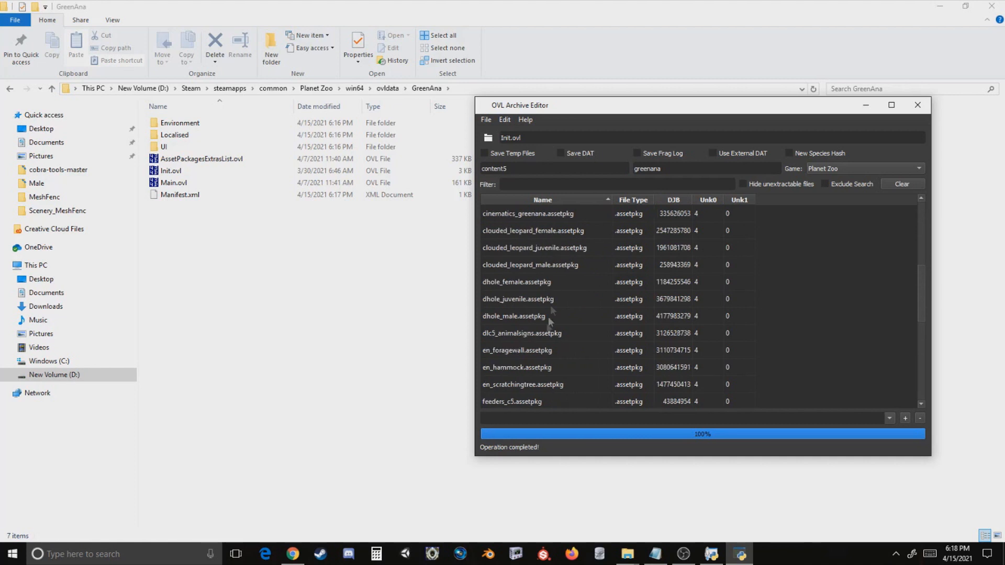
click(529, 334)
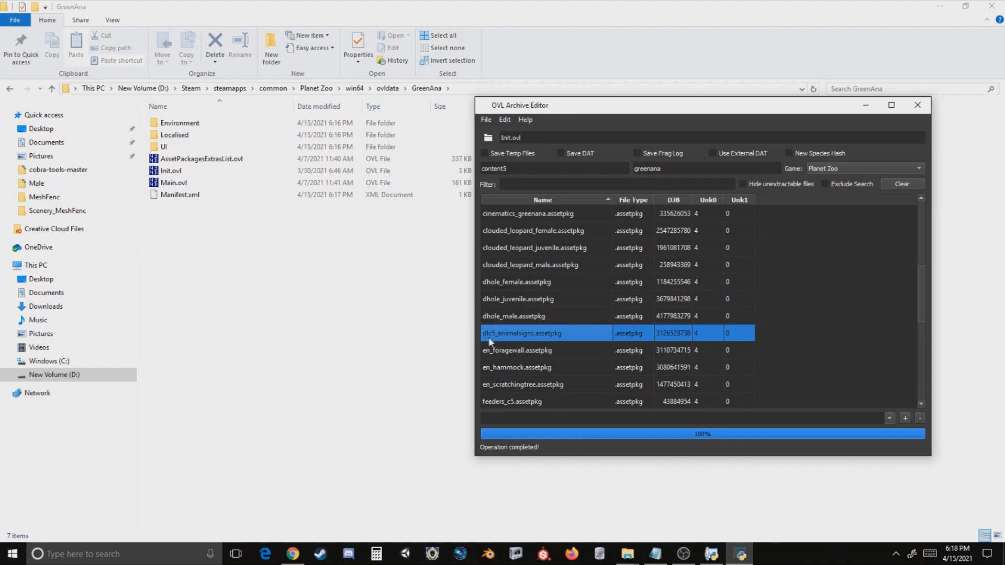
double_click(517, 168)
text(dlc5)
double_click(673, 168)
text(anac)
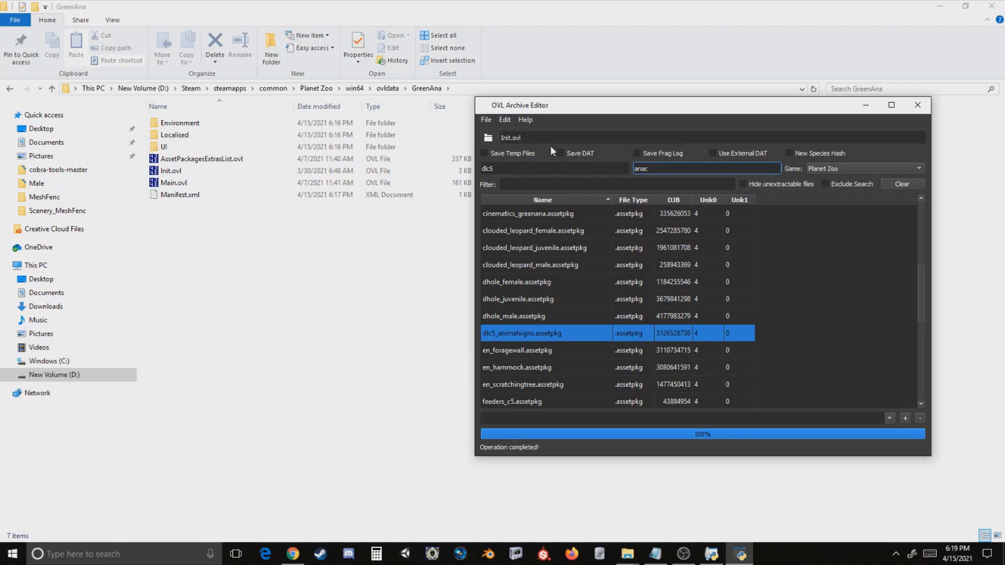
- Save the edited archive over the existing Init.ovl in the GreenAna folder
click(486, 120)
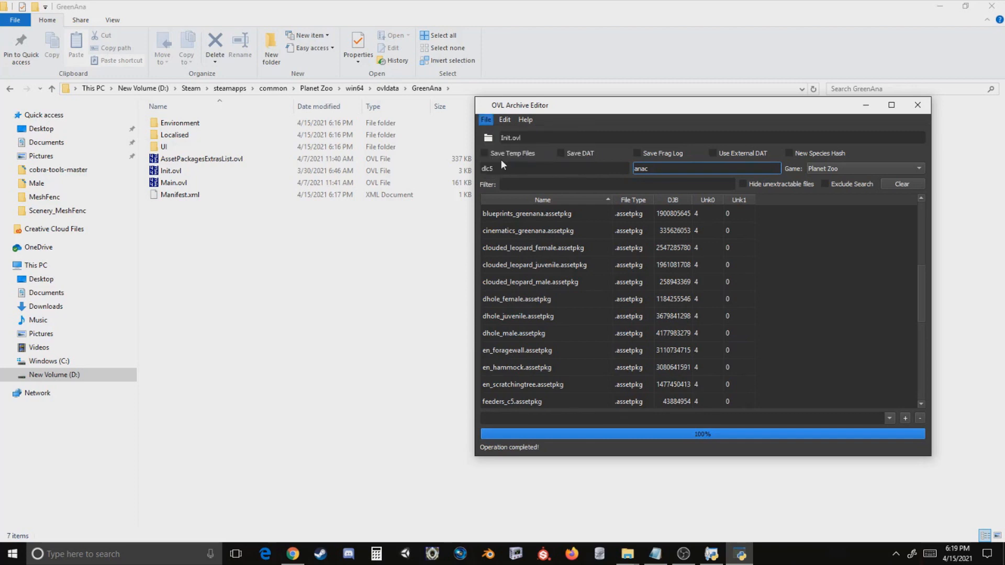
click(500, 159)
double_click(420, 242)
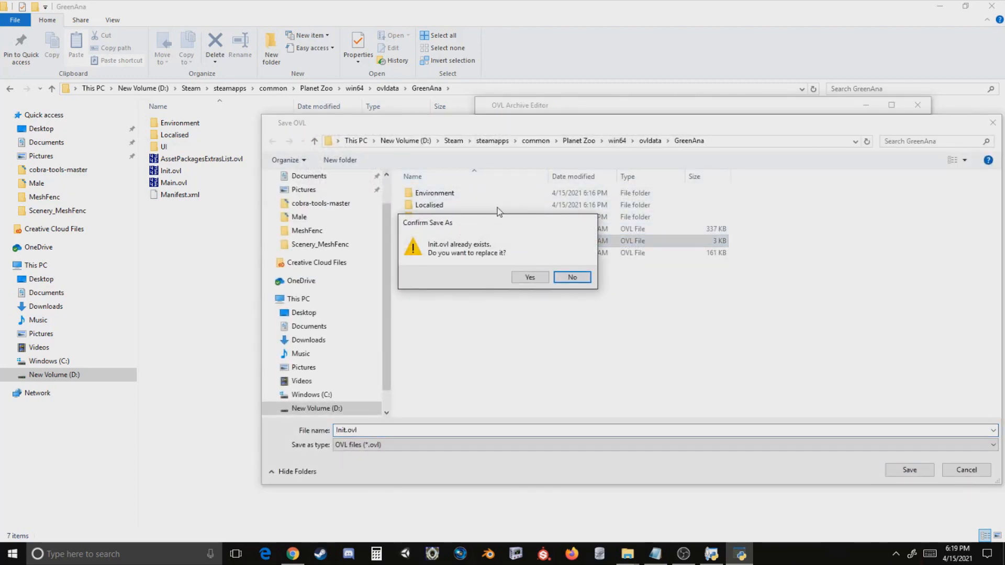
click(518, 278)
- Load AssetPackagesExtrasList.ovl from the GreenAna folder
click(486, 119)
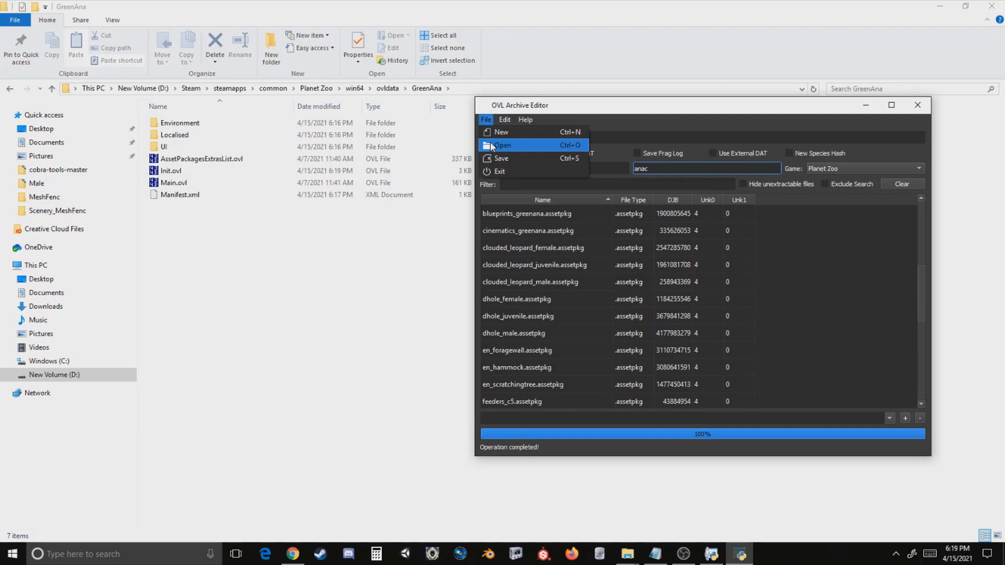
click(492, 146)
click(434, 233)
double_click(434, 233)
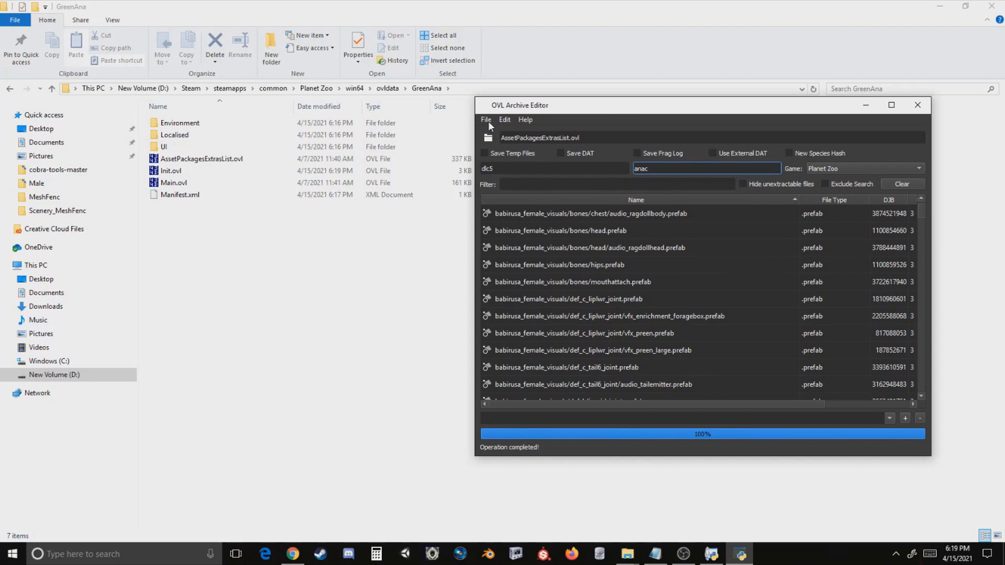
- Reload Init.ovl from the GreenAna folder and check its saved entry names, selecting anac_animalsigns.assetpkg
click(486, 120)
click(491, 143)
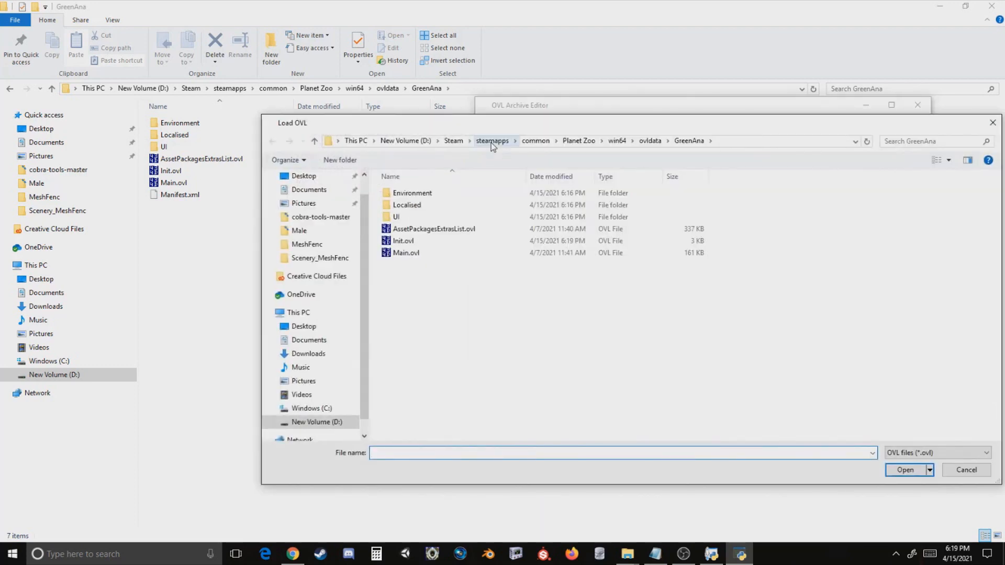
drag(489, 125, 469, 105)
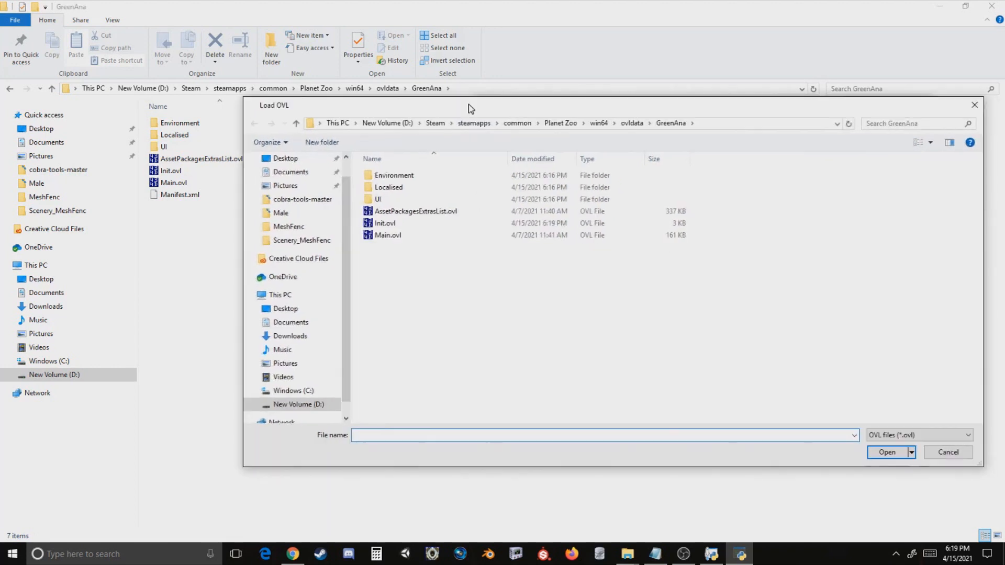
double_click(384, 223)
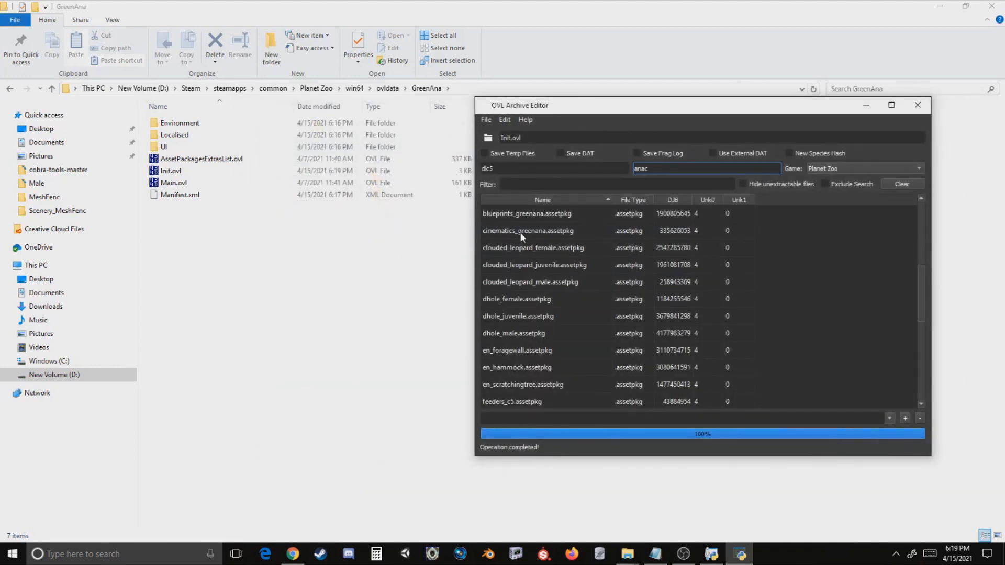
scroll(520, 232, up, 2)
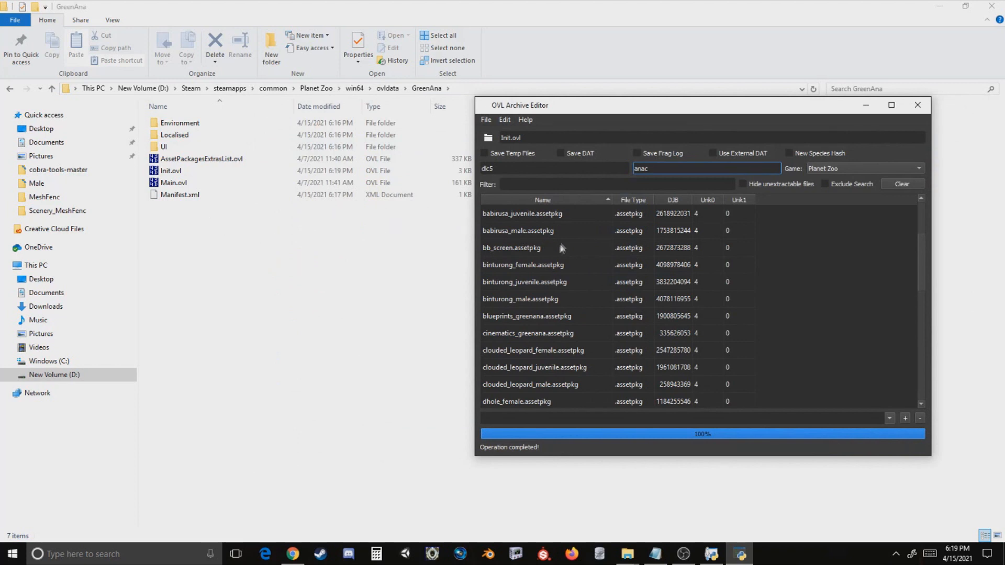
scroll(562, 248, up, 2)
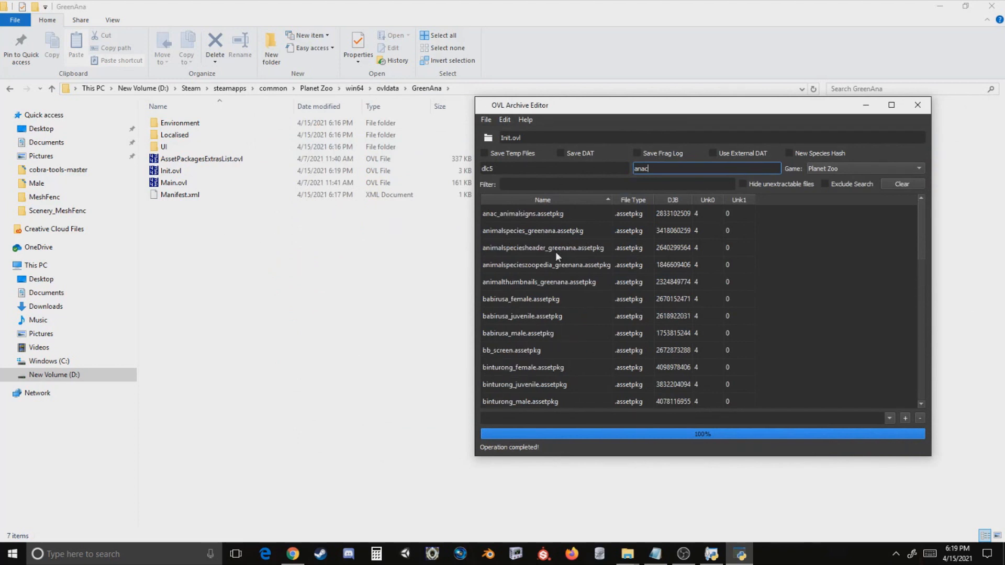
click(500, 215)
- Switch to File Explorer, create a folder named Init inside GreenAna and open it
click(278, 260)
right_click(278, 260)
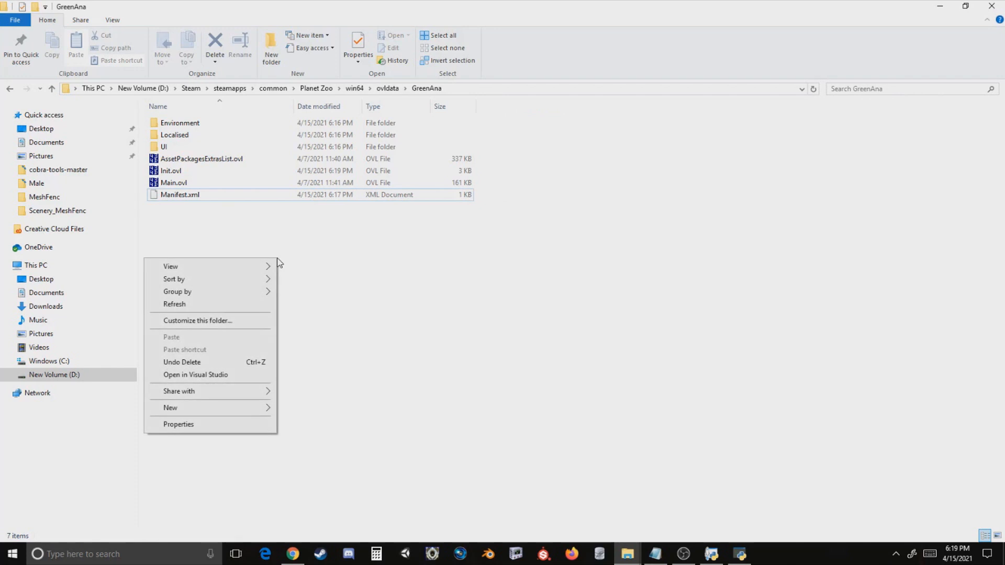
mouse_move(227, 406)
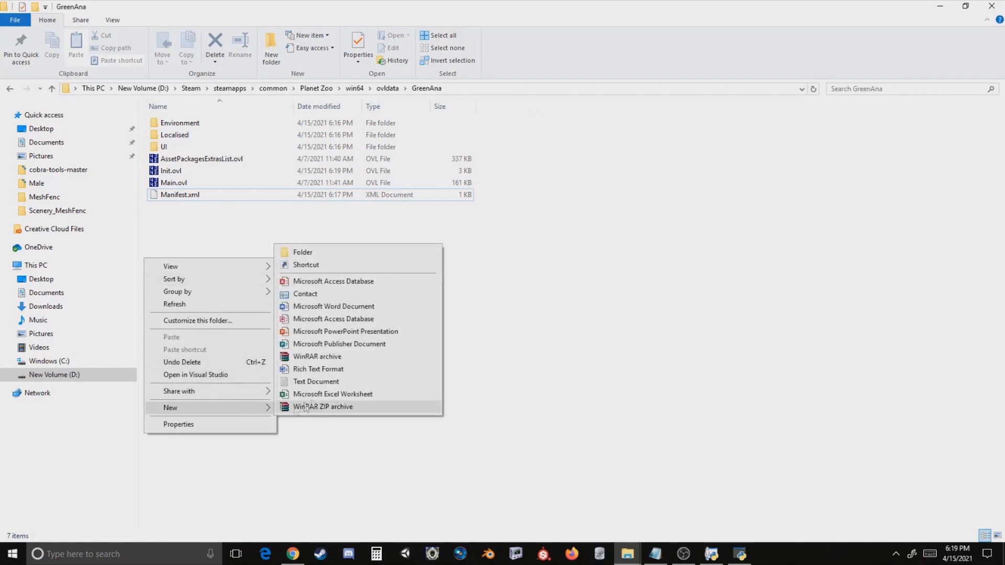
click(319, 253)
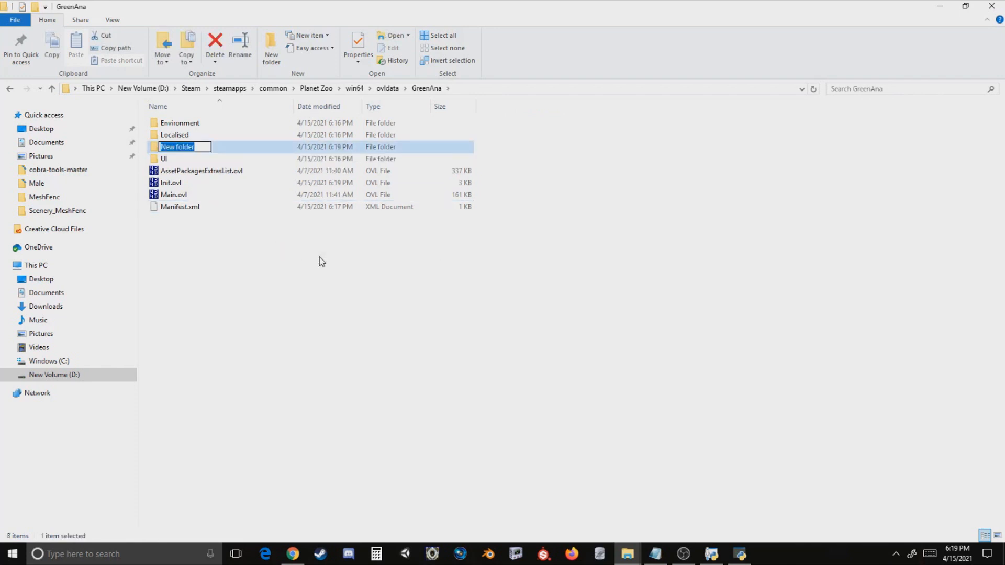
text(Init)
key(Return)
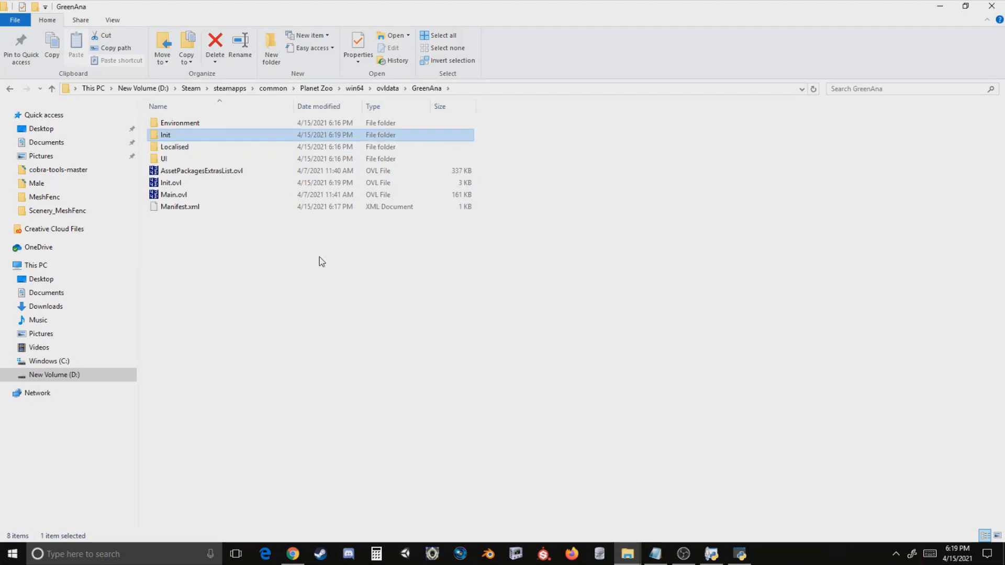
double_click(172, 134)
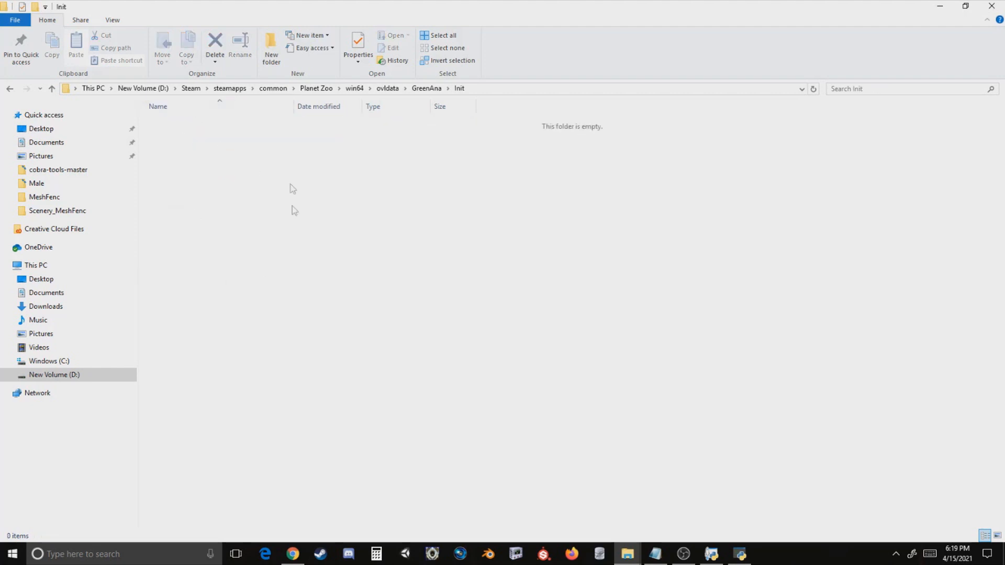
- Extract anac_animalsigns.assetpkg and scenery_greenana.assetpkg from Init.ovl in the OVL Archive Editor into the new Init folder
click(742, 550)
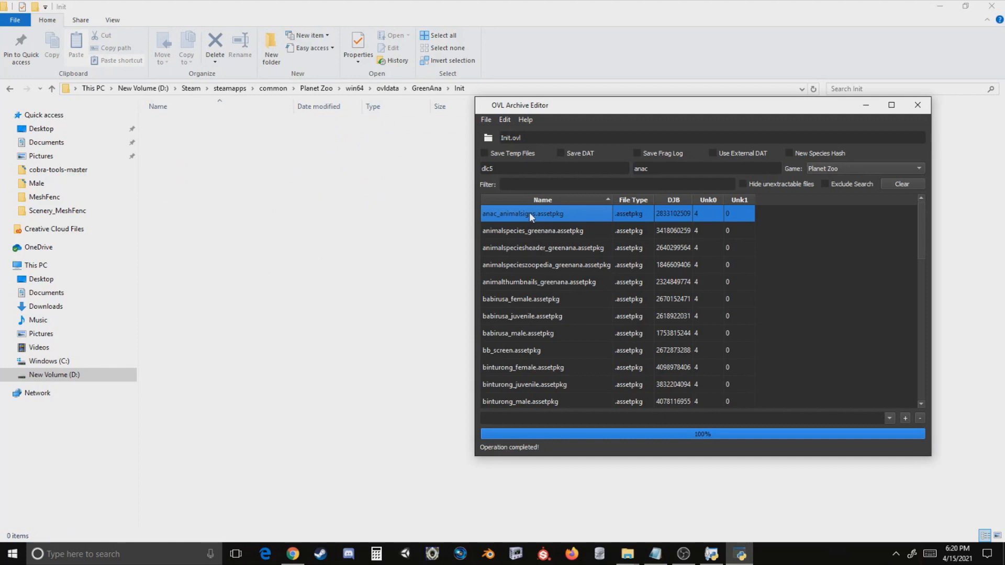
drag(530, 211, 345, 207)
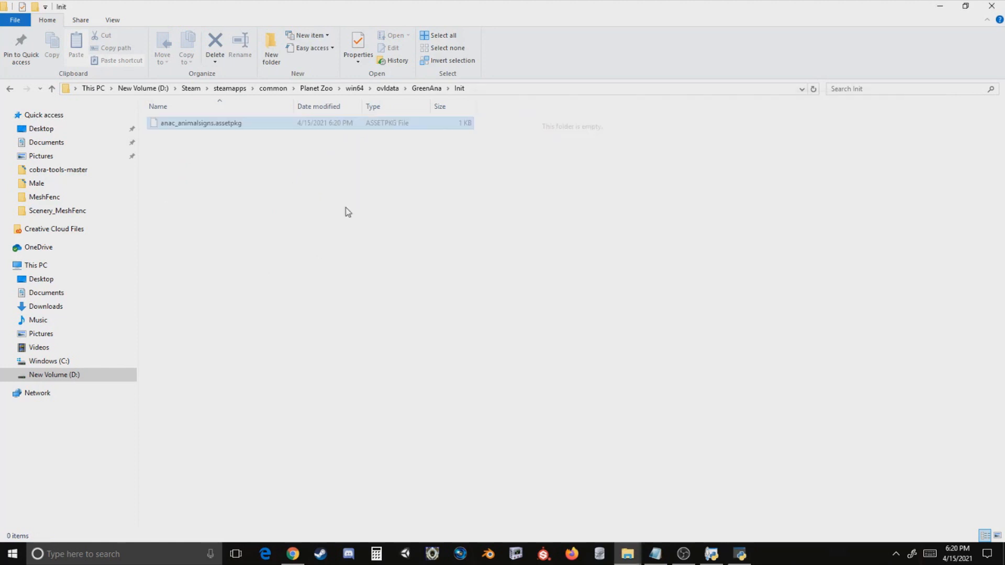
click(740, 554)
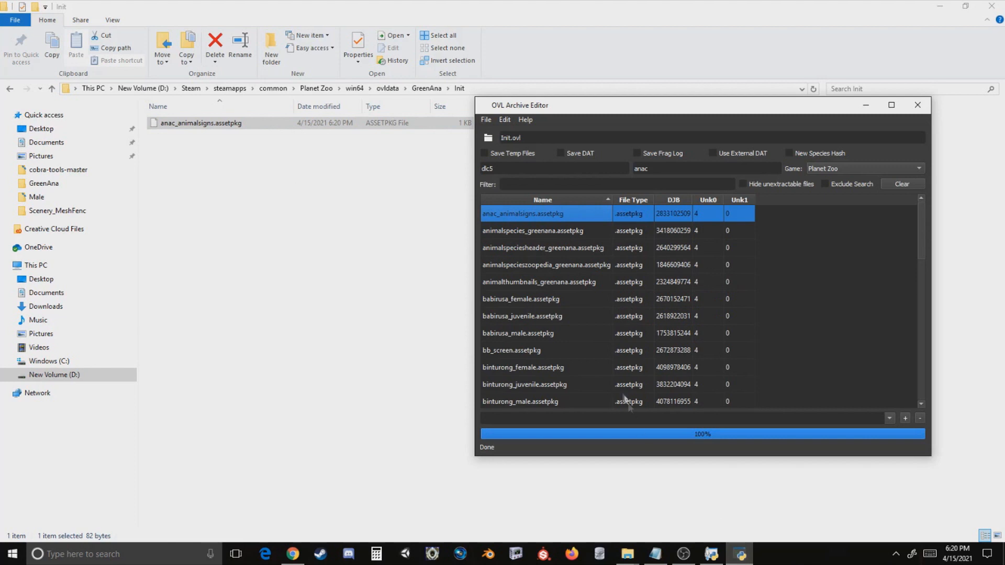
scroll(592, 361, down, 3)
click(521, 331)
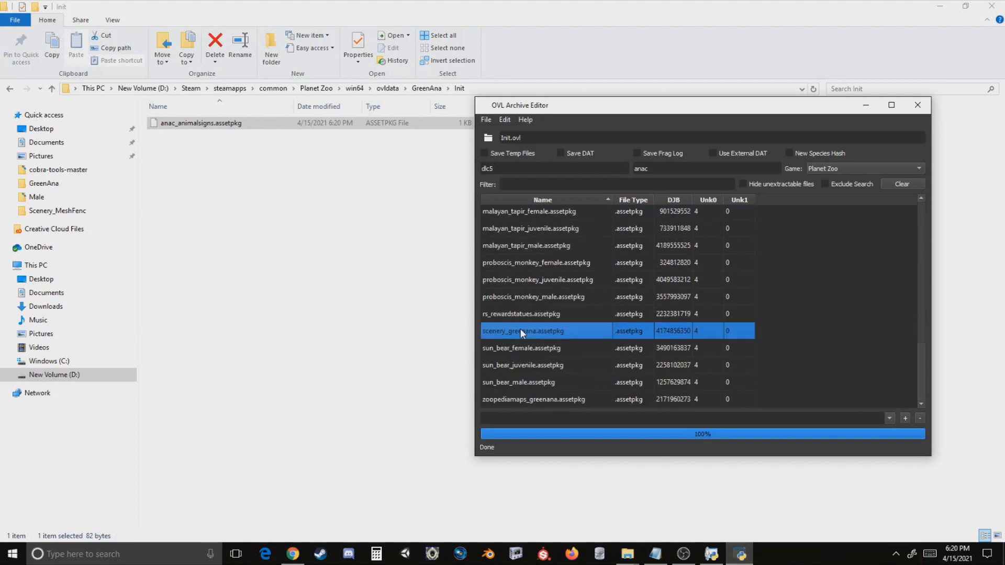
drag(544, 331, 256, 256)
- Open anac_animalsigns.assetpkg and scenery_greenana.assetpkg from the Init folder together in Notepad++
drag(233, 219, 208, 124)
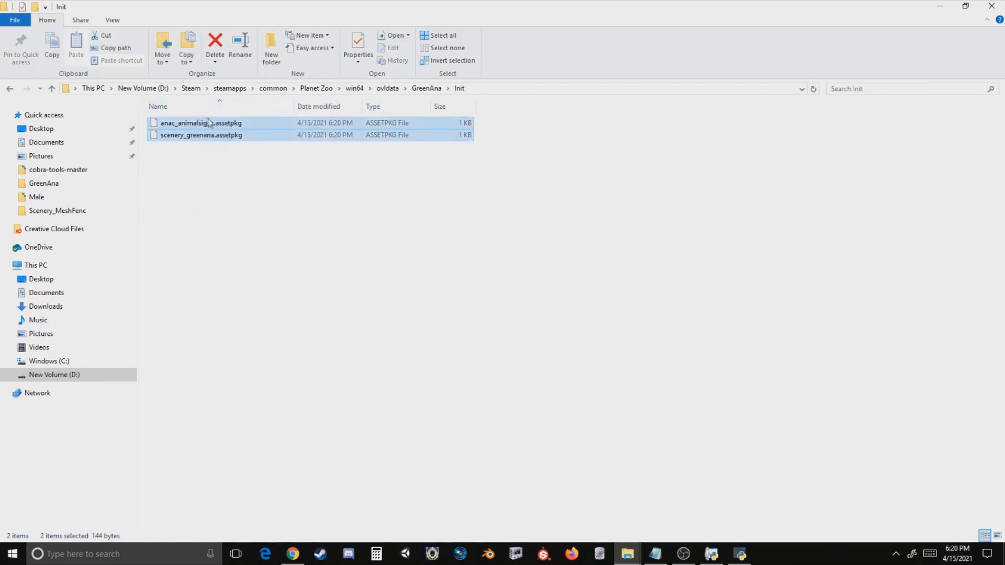
click(222, 157)
click(202, 135)
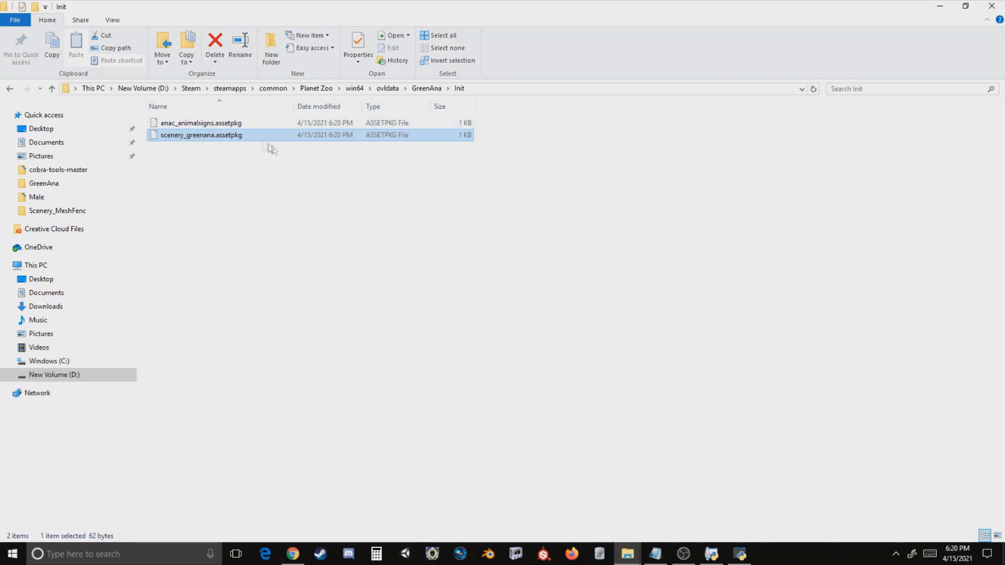
click(216, 125)
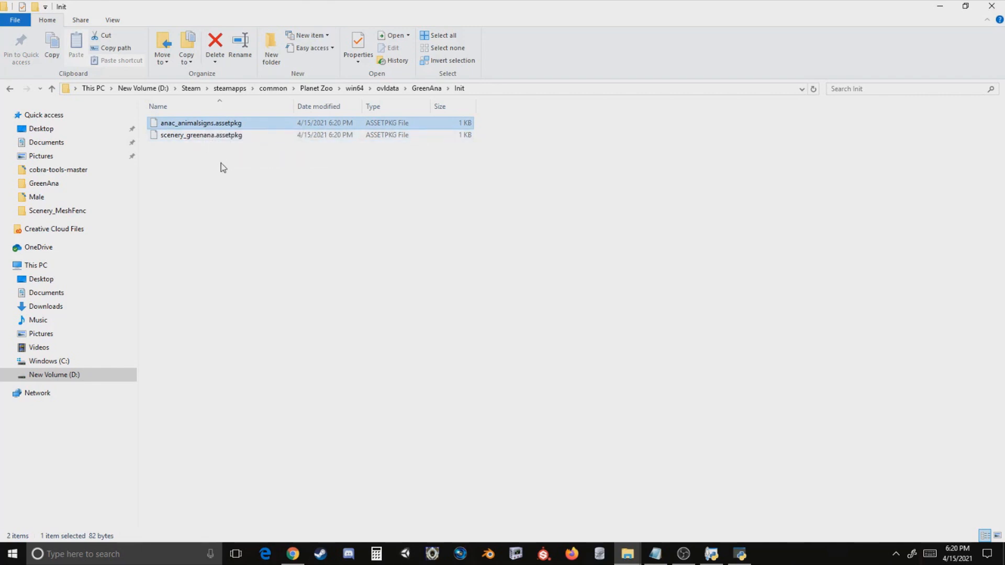
drag(221, 163, 208, 115)
right_click(199, 129)
click(118, 147)
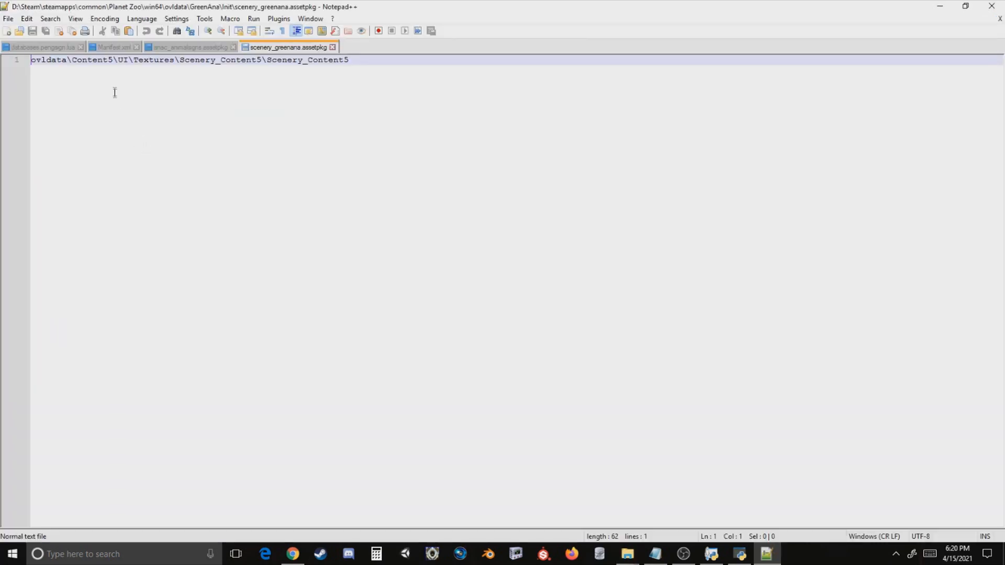
- Replace Content5 with GreenAna in all opened documents
click(48, 22)
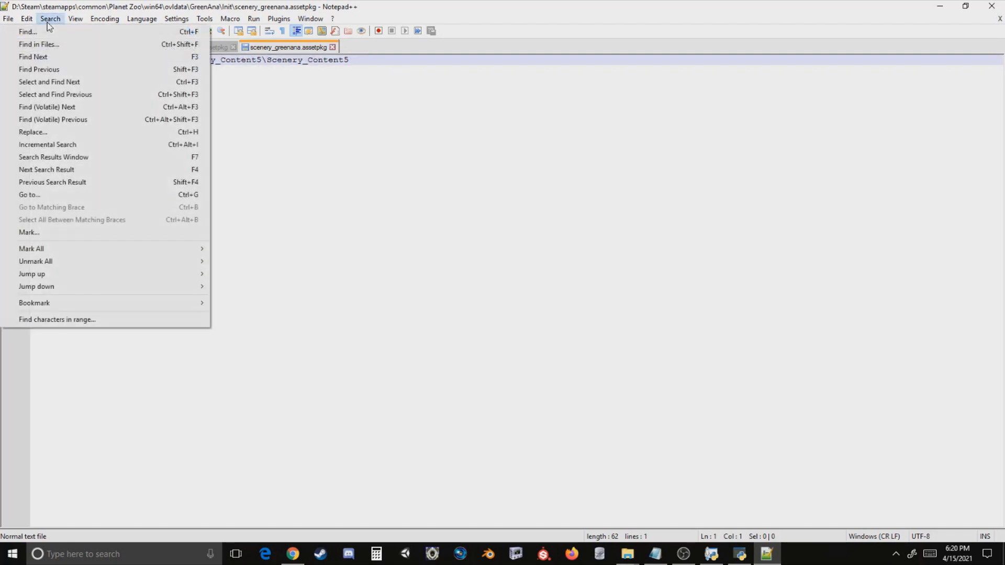
click(34, 132)
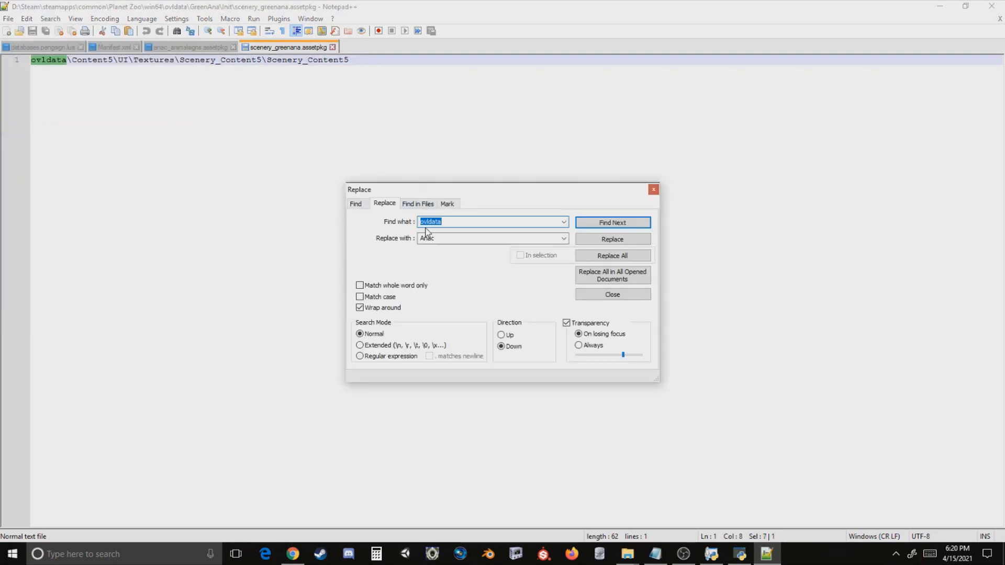
text(Content5)
double_click(471, 236)
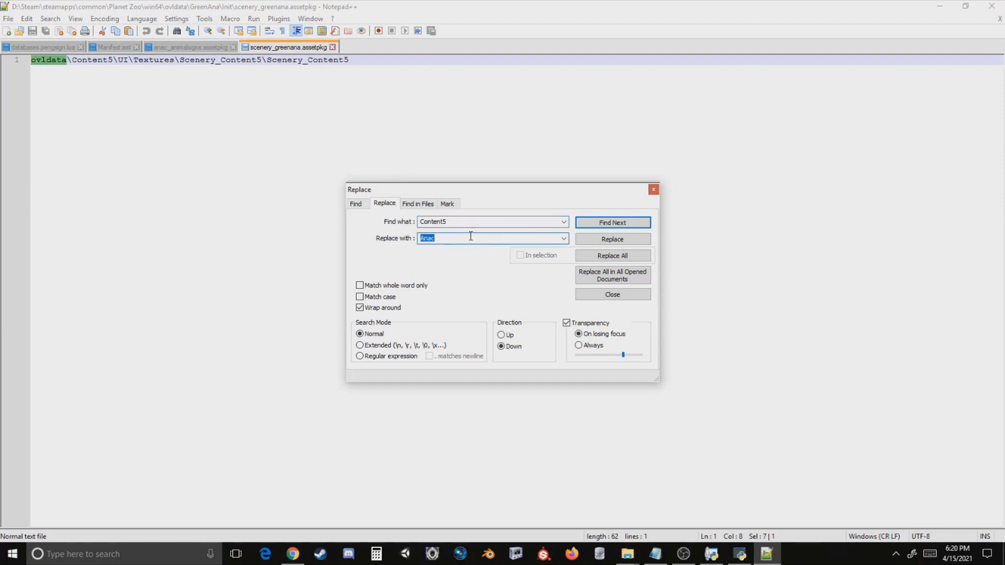
text(Green)
click(584, 277)
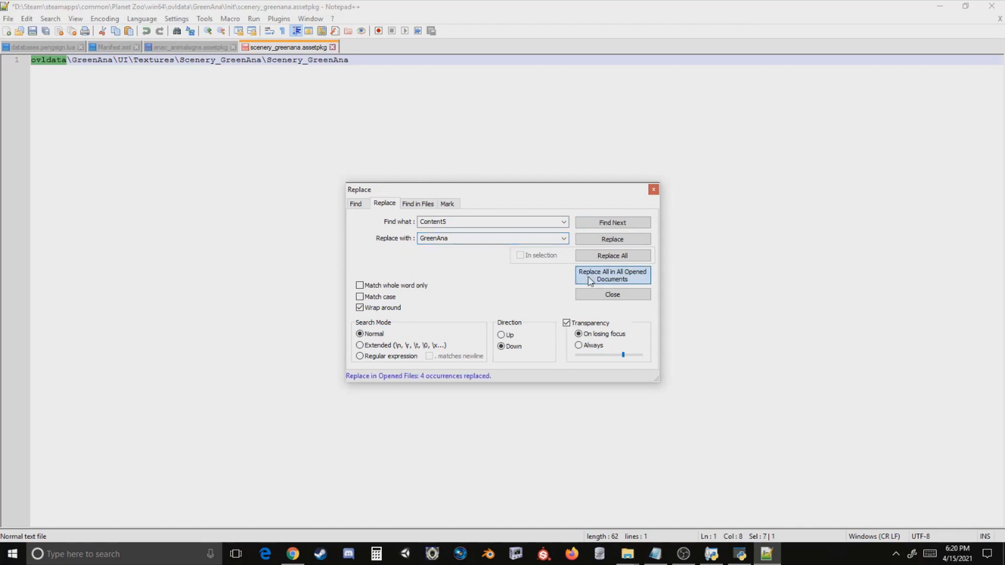
- Replace DLC5 with Anac in all opened documents and close the replace dialog
double_click(461, 221)
text(DLC5)
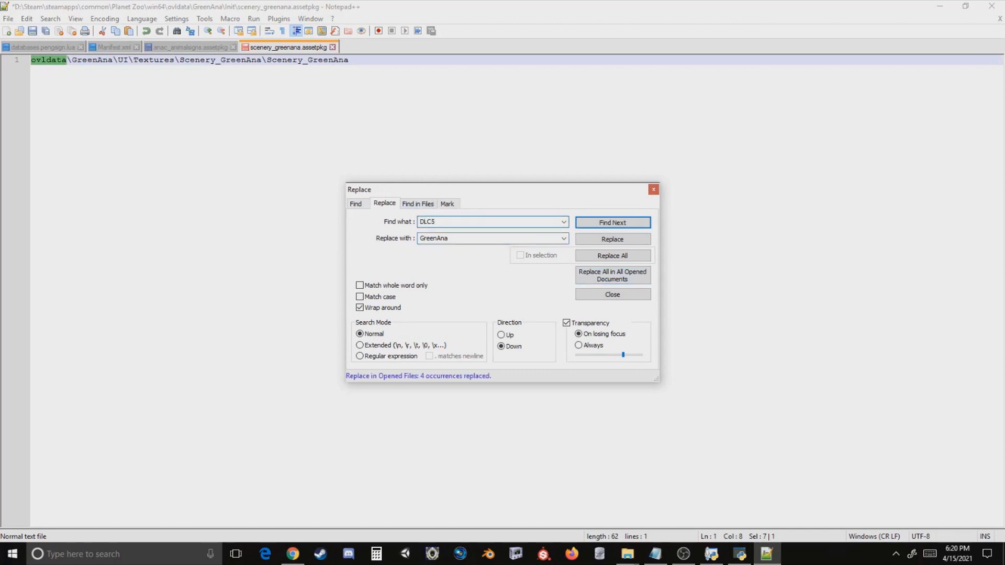
double_click(478, 238)
text(Anac)
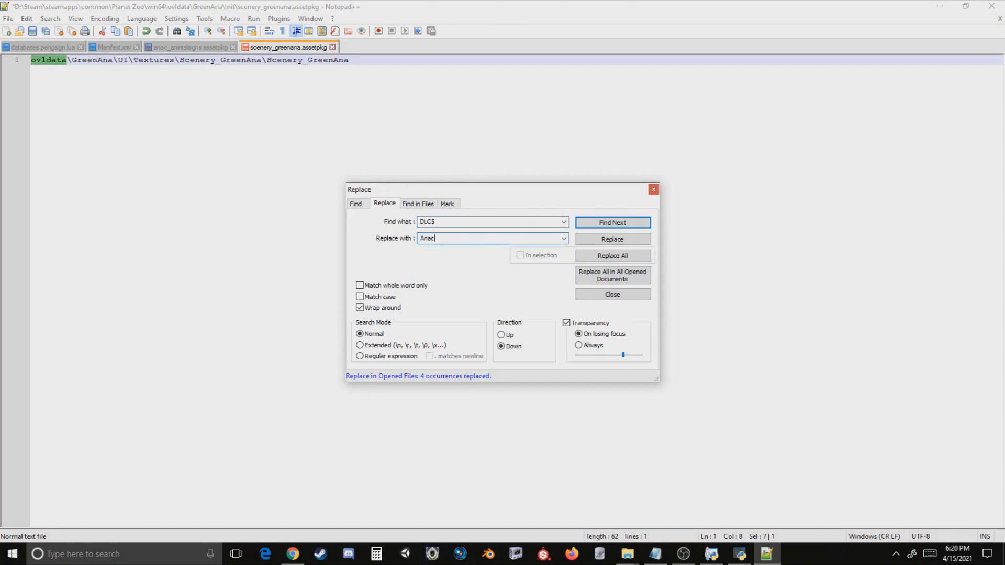
click(602, 276)
click(653, 189)
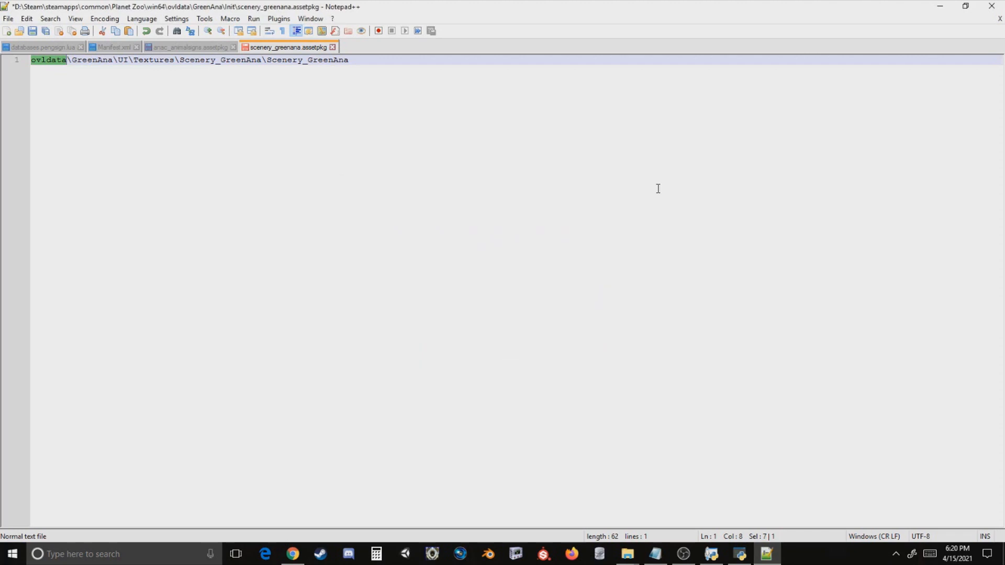
- Save anac_animalsigns.assetpkg and scenery_greenana.assetpkg, and close Notepad++
click(191, 47)
key(ctrl+s)
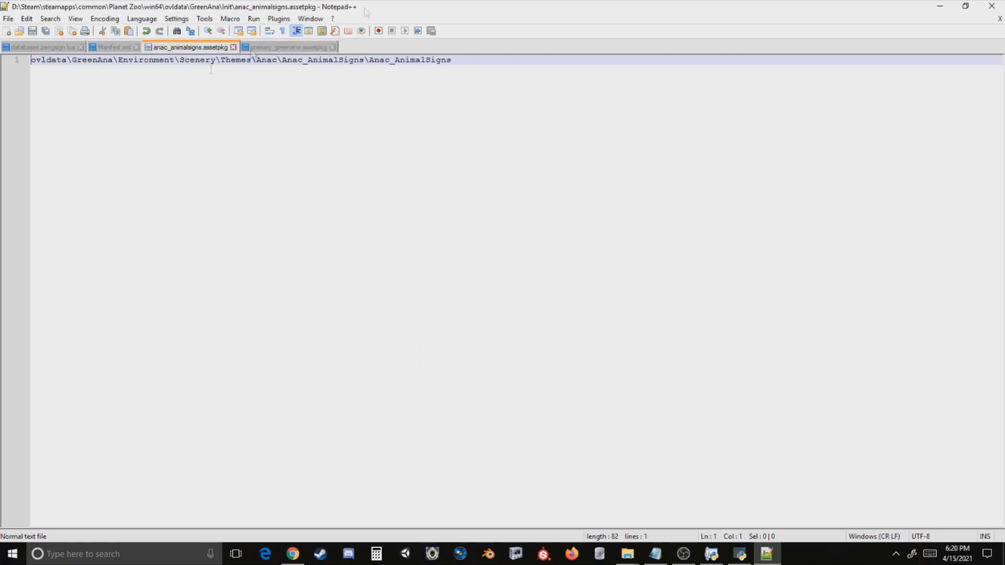
click(991, 6)
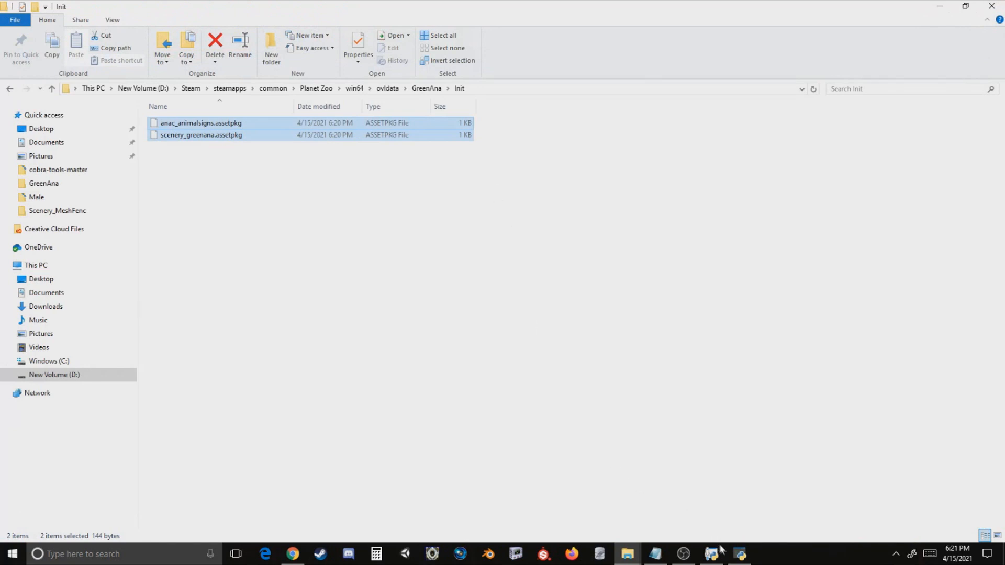
- Switch to the OVL Archive Editor and create a new archive from the Init folder inside GreenAna
click(739, 554)
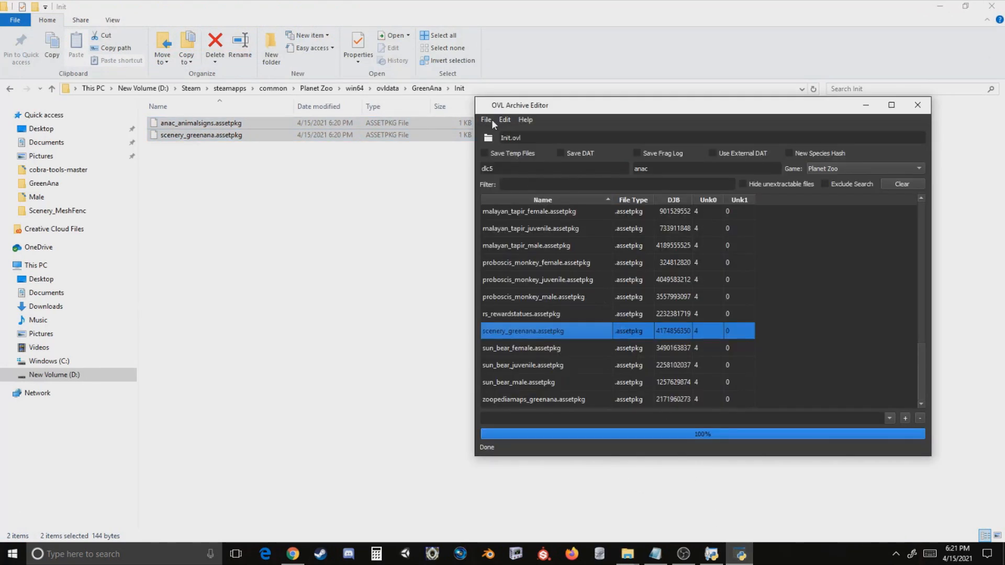
click(491, 121)
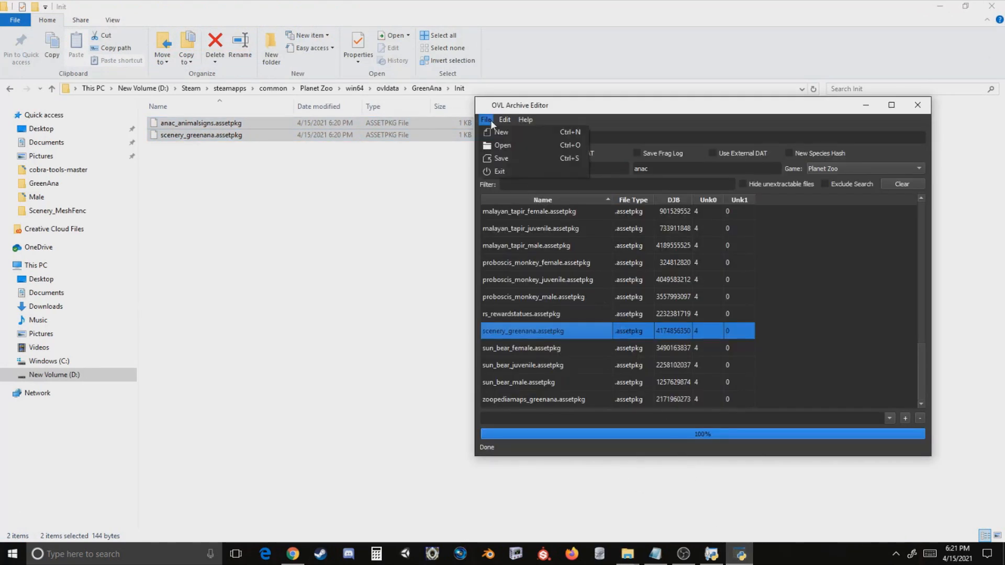
click(494, 129)
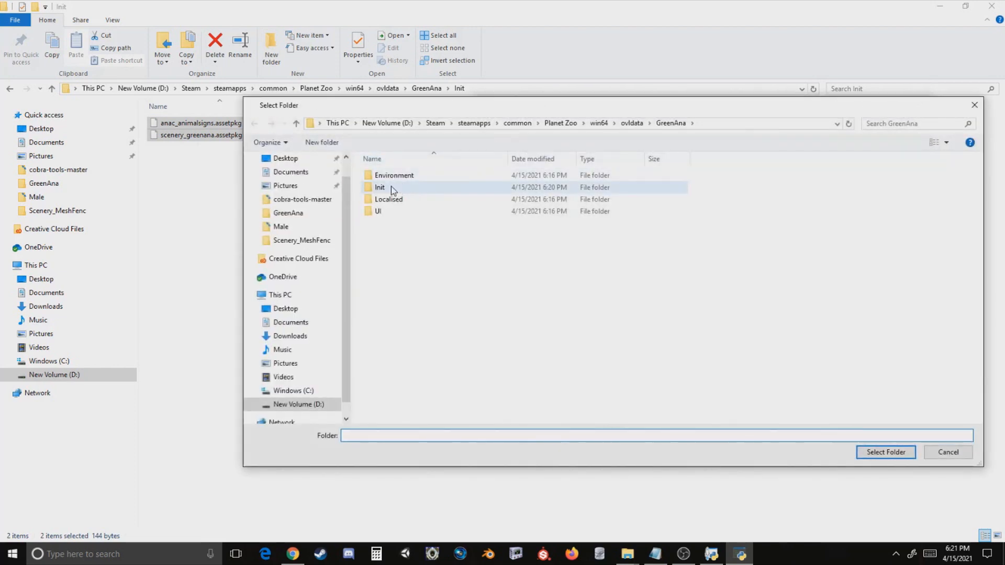
click(390, 187)
click(871, 453)
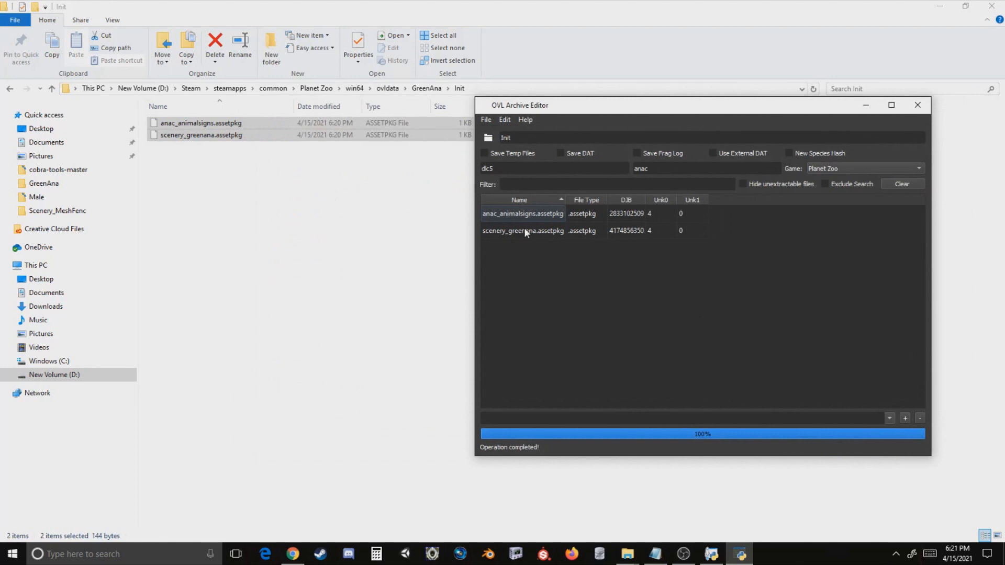
- Save the new archive over Init.ovl in the GreenAna folder and delete the Init folder in File Explorer
click(485, 119)
click(494, 157)
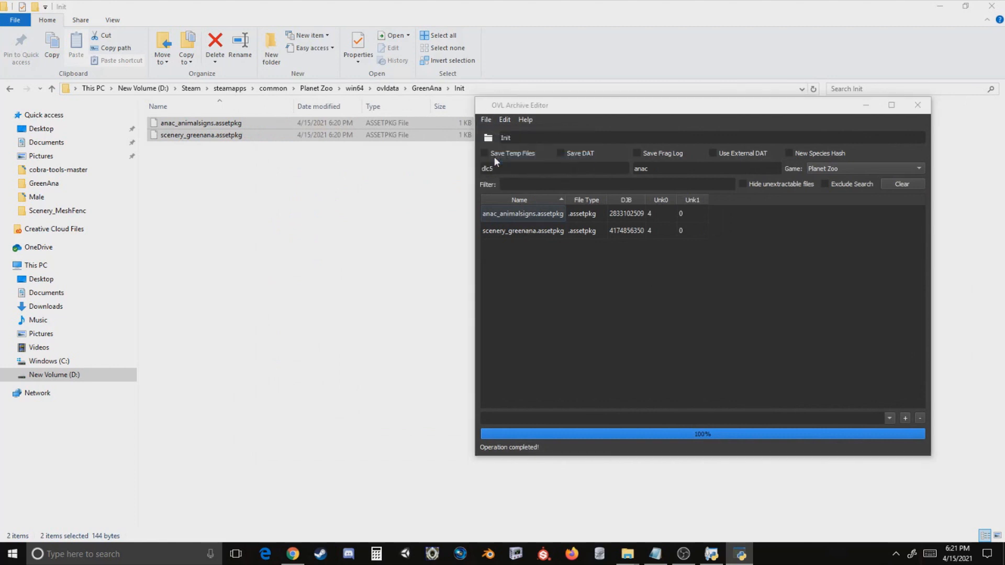
click(669, 124)
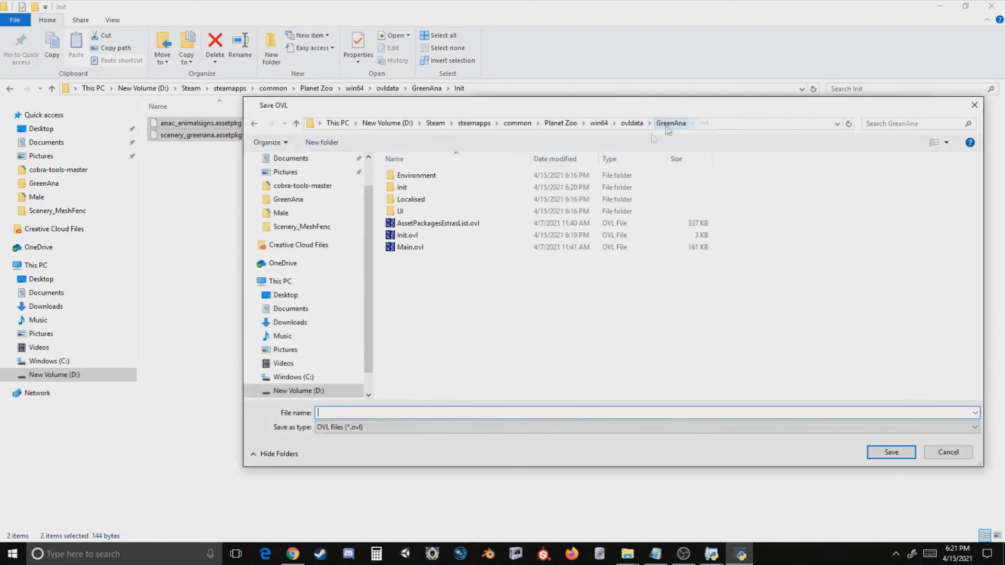
double_click(409, 235)
click(530, 278)
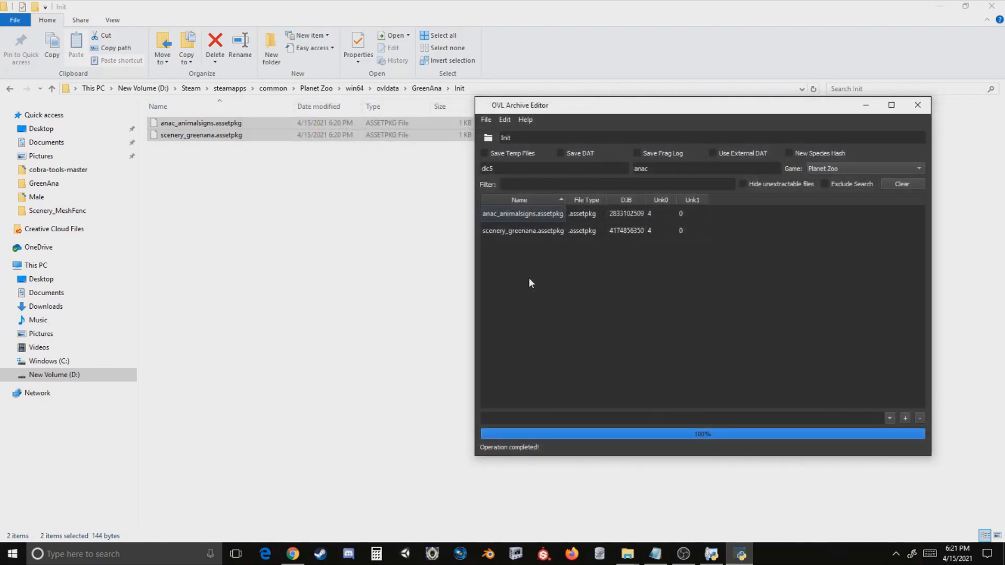
click(416, 88)
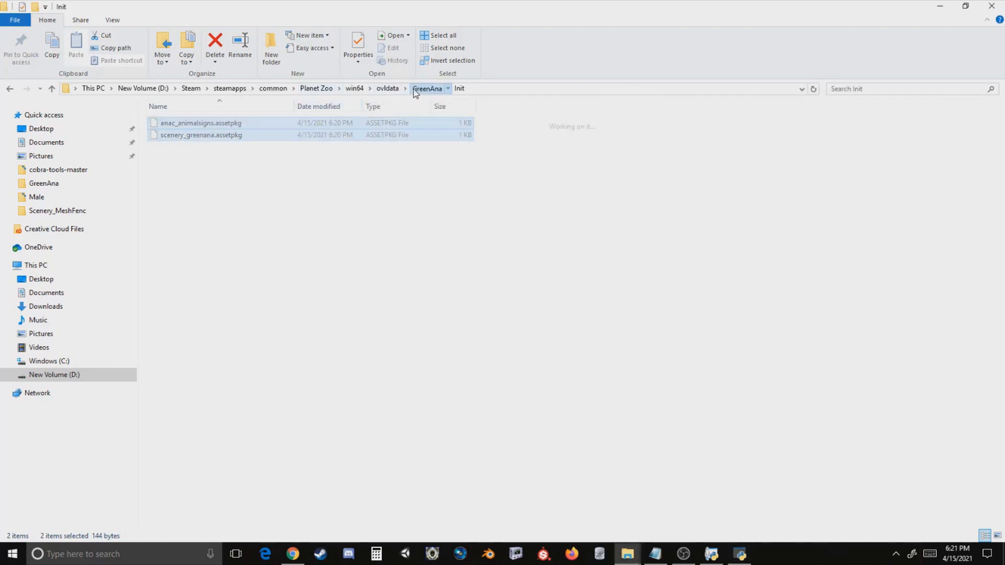
key(Delete)
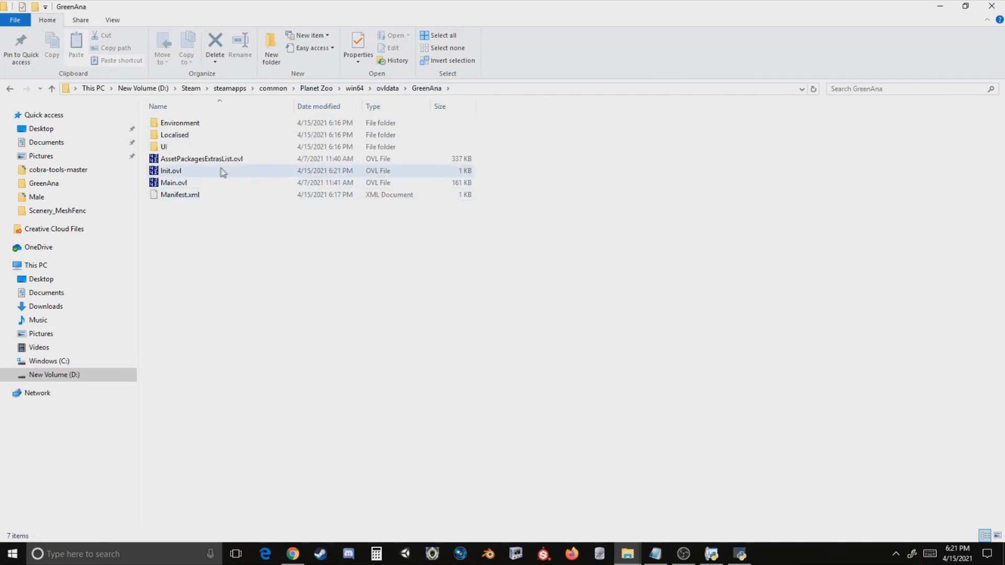
- Open AssetPackagesExtrasList.ovl from GreenAna in the OVL Archive Editor and rename dlc5 to anac in its entry names
click(740, 554)
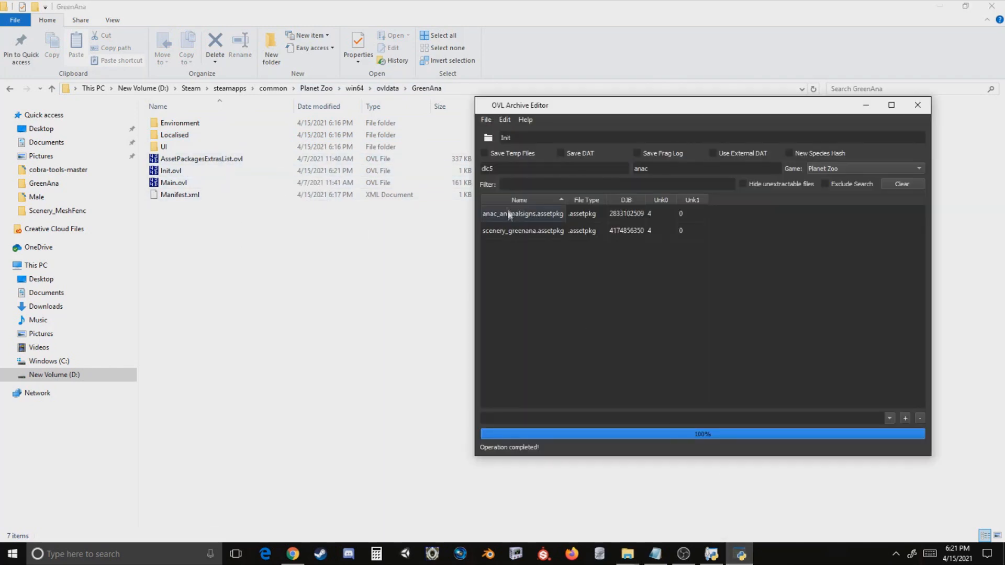
click(485, 119)
click(495, 144)
double_click(417, 213)
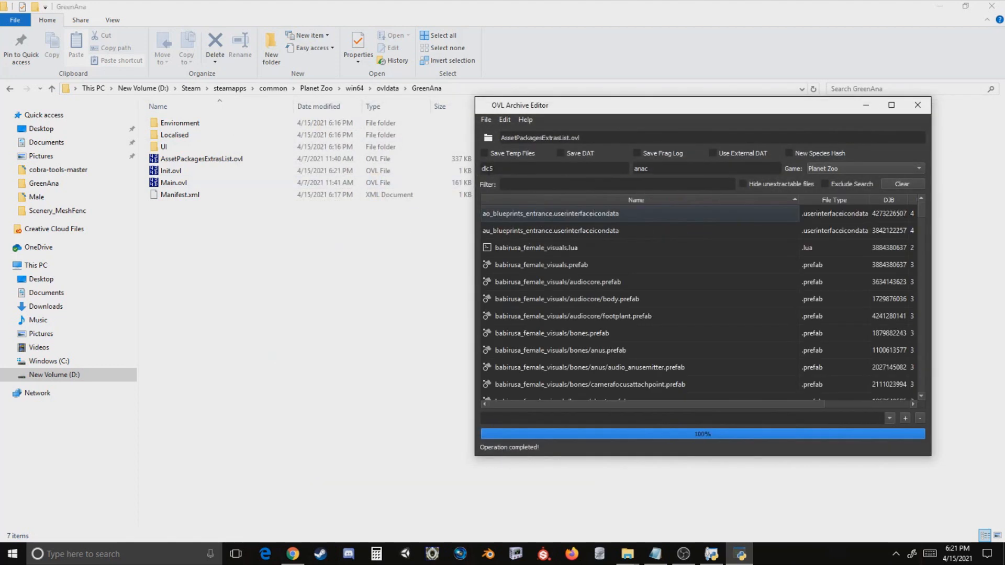
click(501, 167)
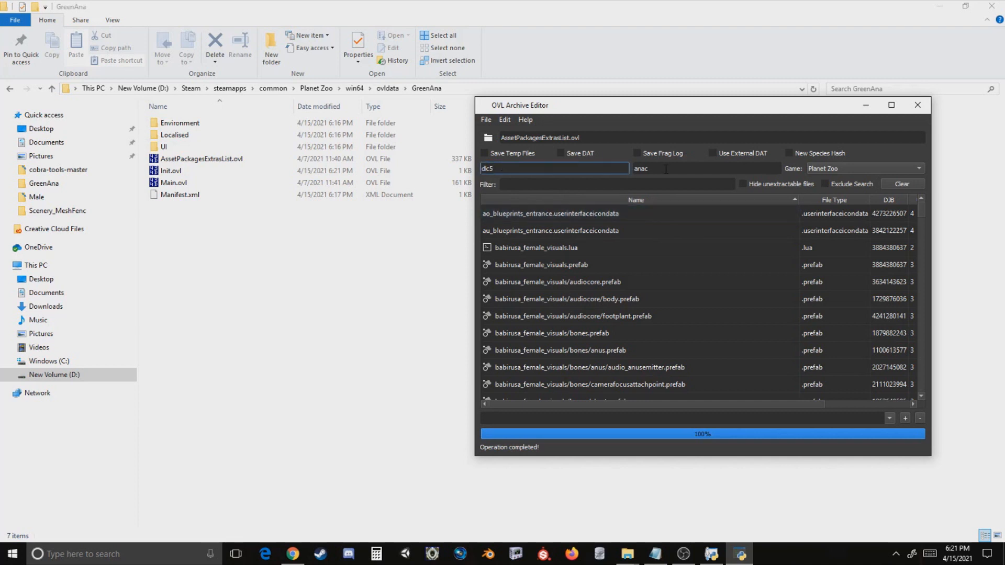
key(ctrl+r)
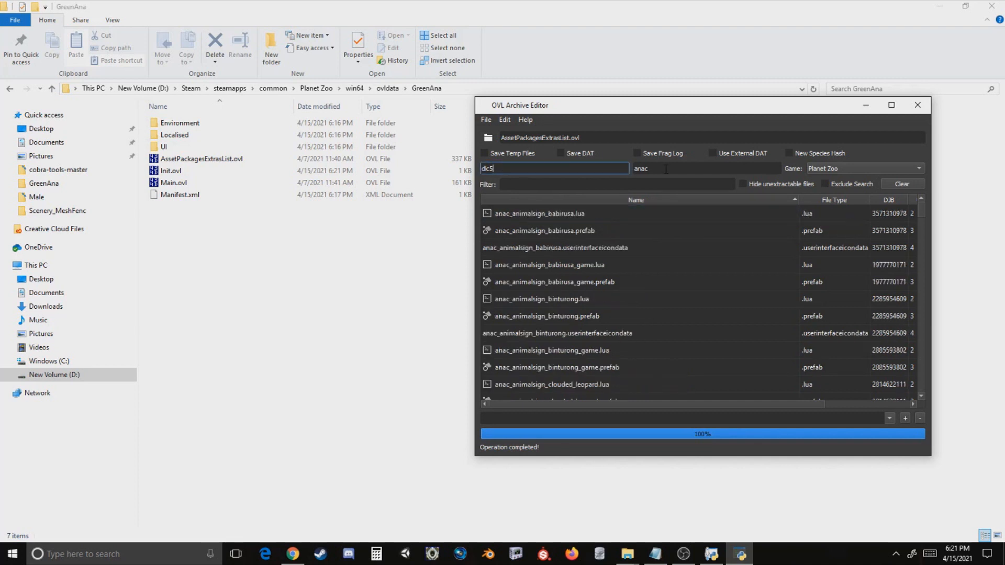
- Rename content5 to greenana in the entry names and save over AssetPackagesExtrasList.ovl in the GreenAna folder
double_click(534, 170)
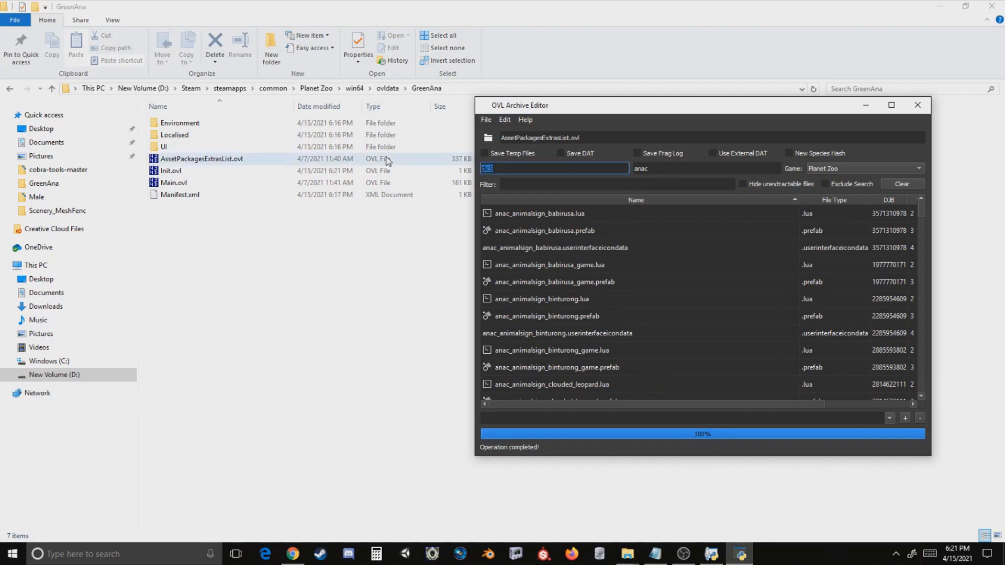
key(Tab)
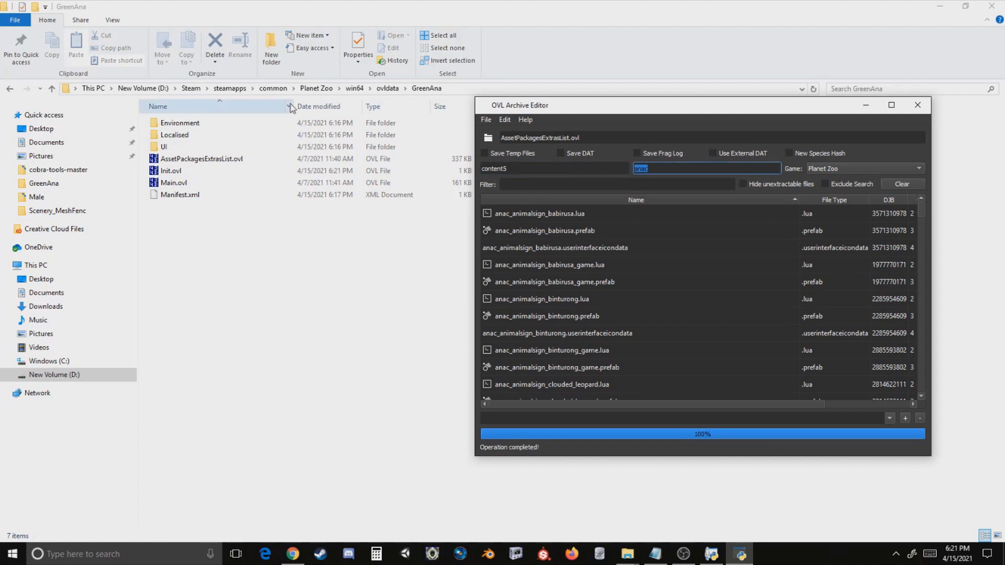
text(green)
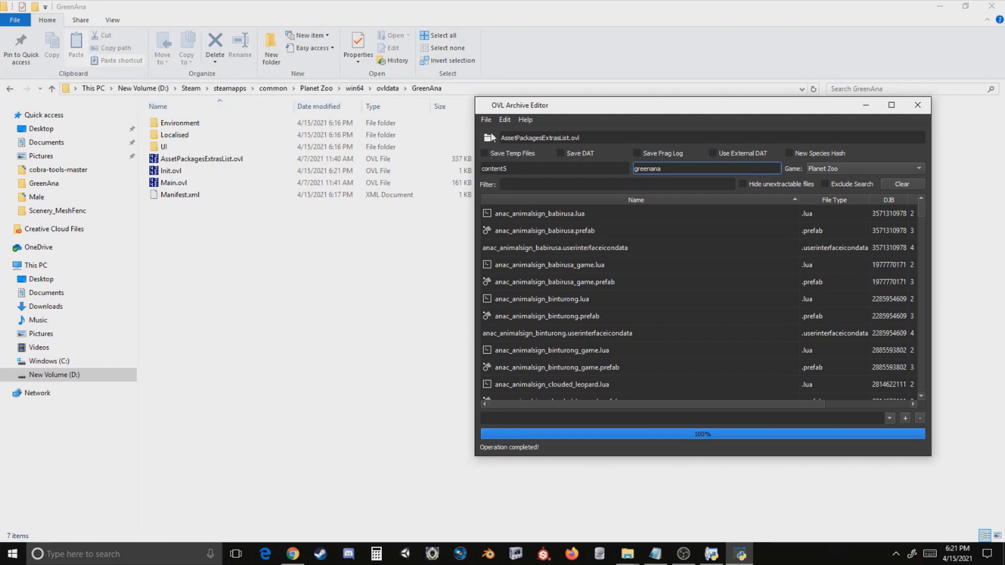
click(485, 120)
click(495, 156)
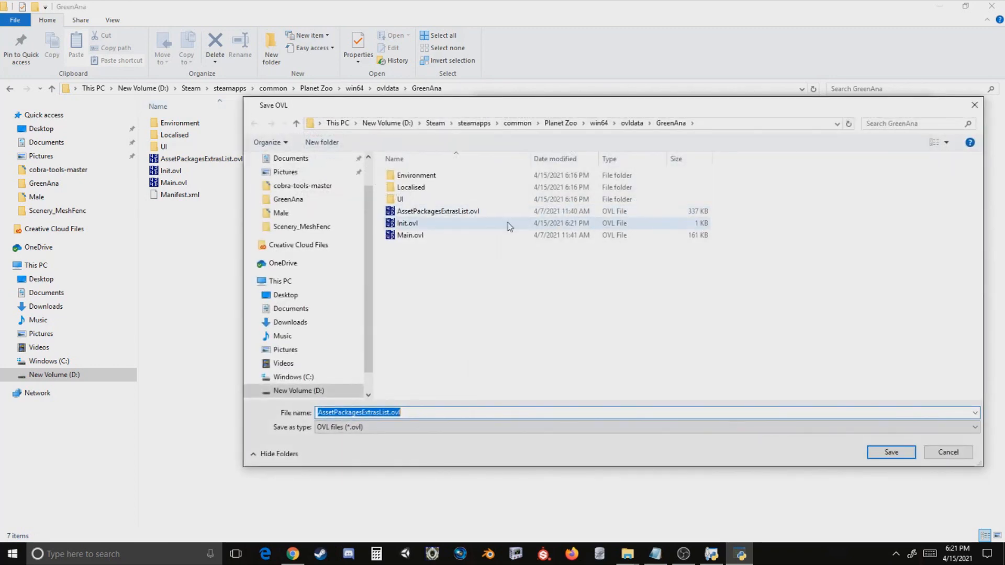
double_click(456, 210)
click(531, 279)
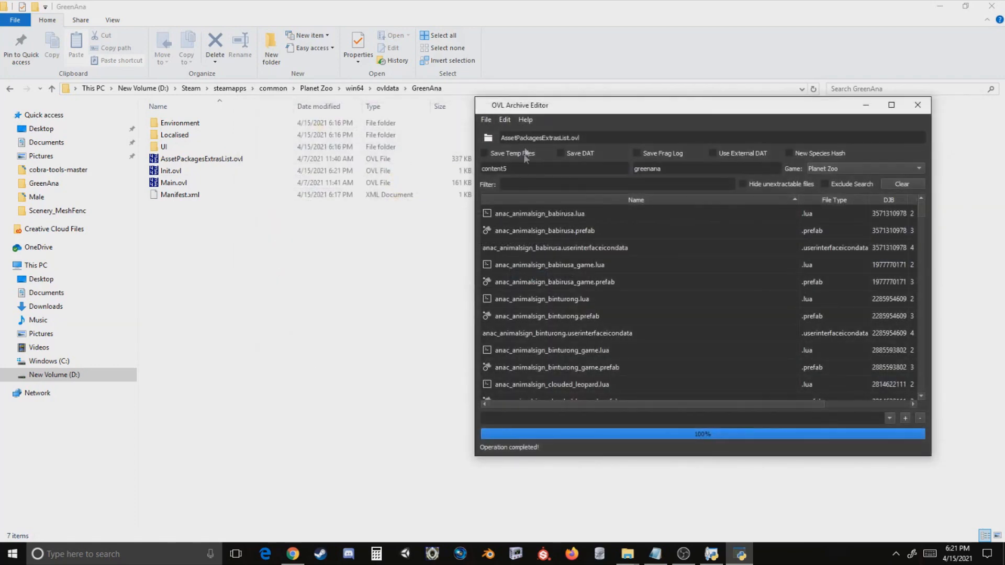
- Load the rebuilt Init.ovl to view its entries, and reopen AssetPackagesExtrasList.ovl from the GreenAna folder
click(485, 119)
click(495, 129)
double_click(452, 223)
click(486, 119)
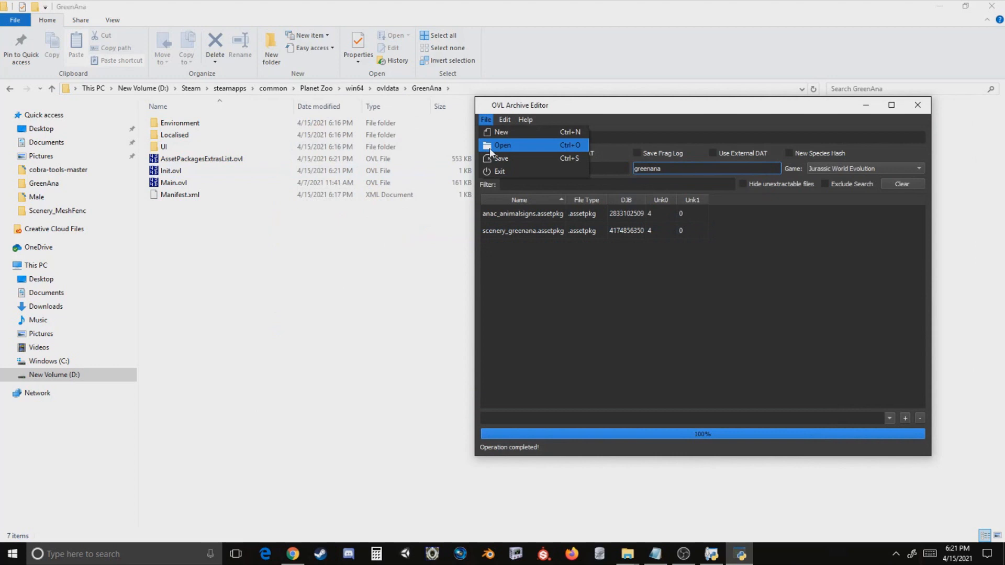
click(489, 145)
double_click(413, 207)
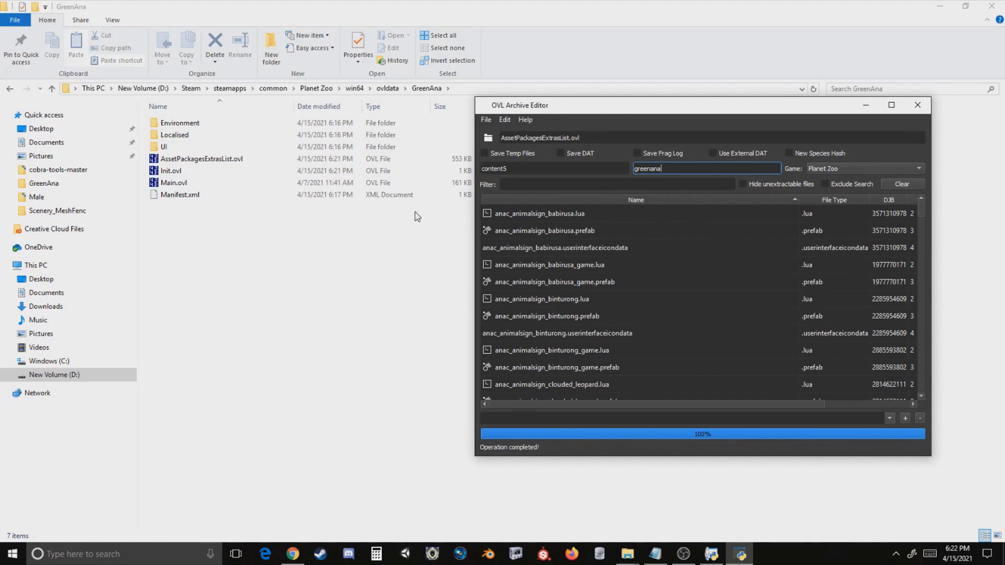
- Replace Content5 with GreenAna inside the data of AssetPackagesExtrasList.ovl using Dat Edit
click(518, 170)
click(518, 170)
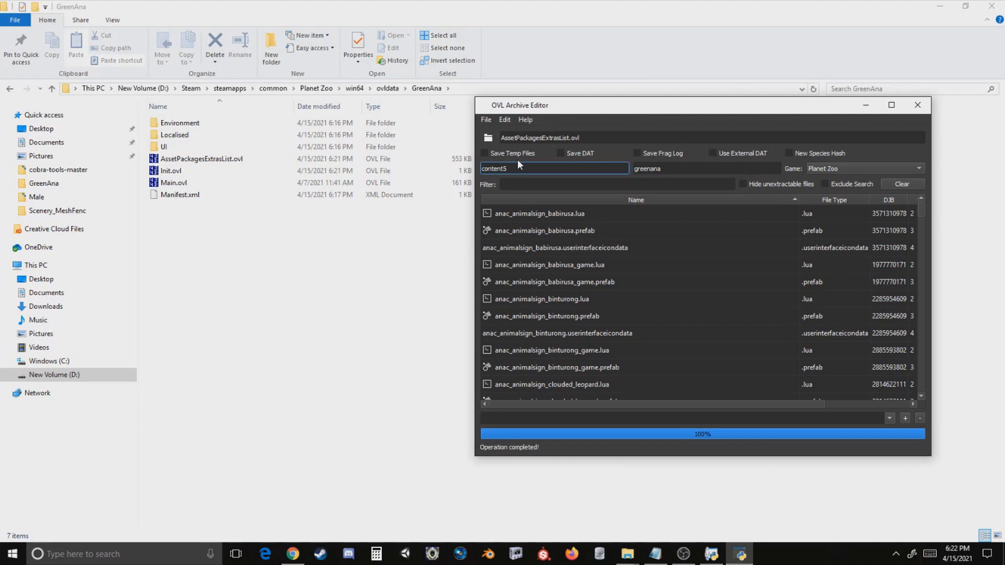
drag(519, 165, 481, 167)
key(Tab)
text(Gre)
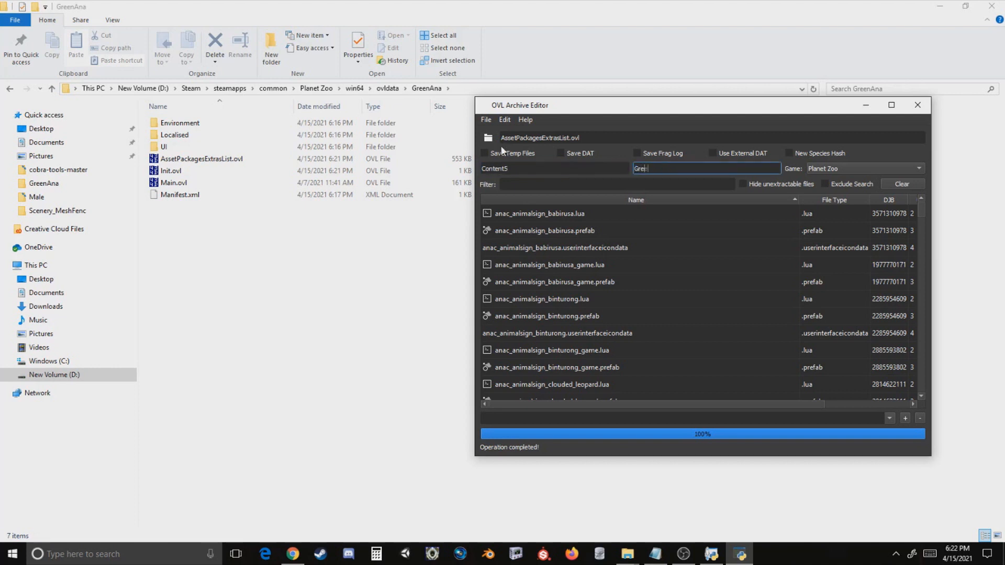
text(enAna)
click(504, 125)
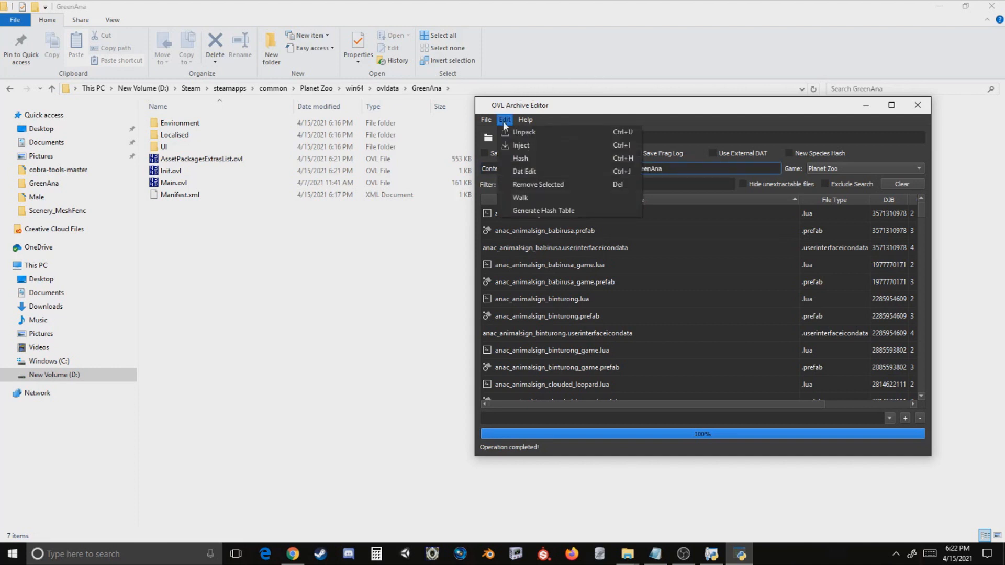
click(516, 169)
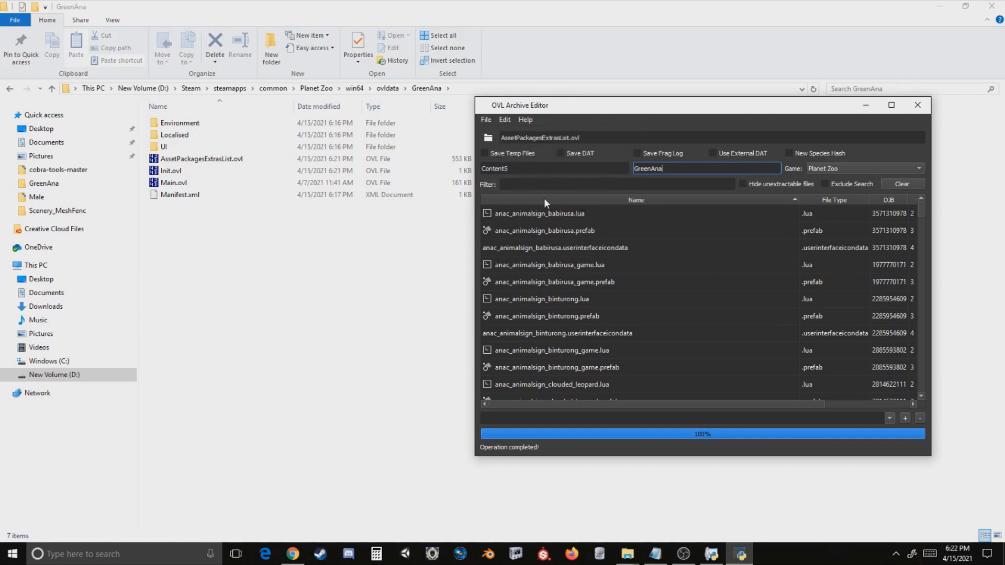
- Replace DLC5 with Anac inside the data of AssetPackagesExtrasList.ovl using Dat Edit and save over the file in the GreenAna folder
double_click(538, 168)
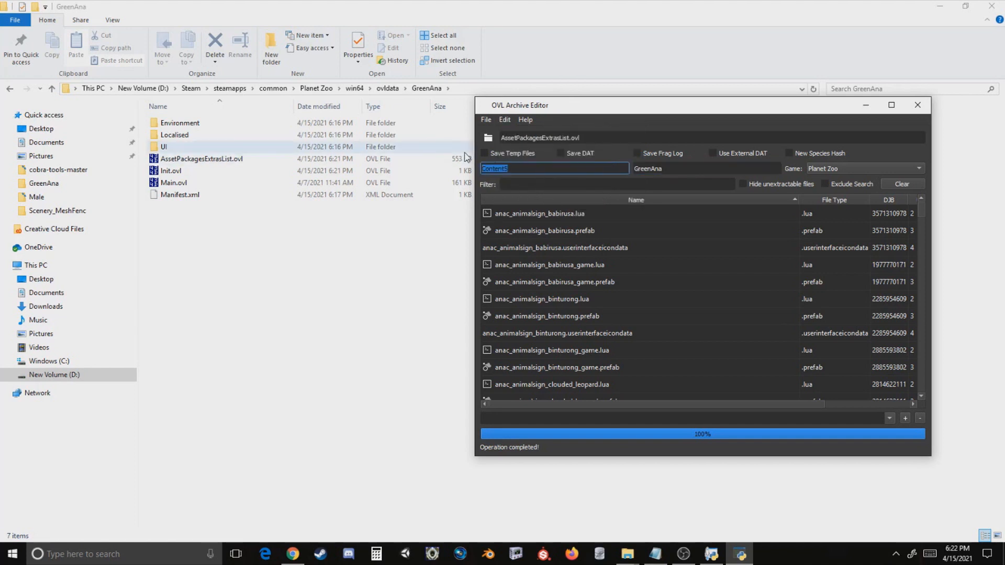
text(DLC5)
key(Tab)
text(Anac)
click(504, 119)
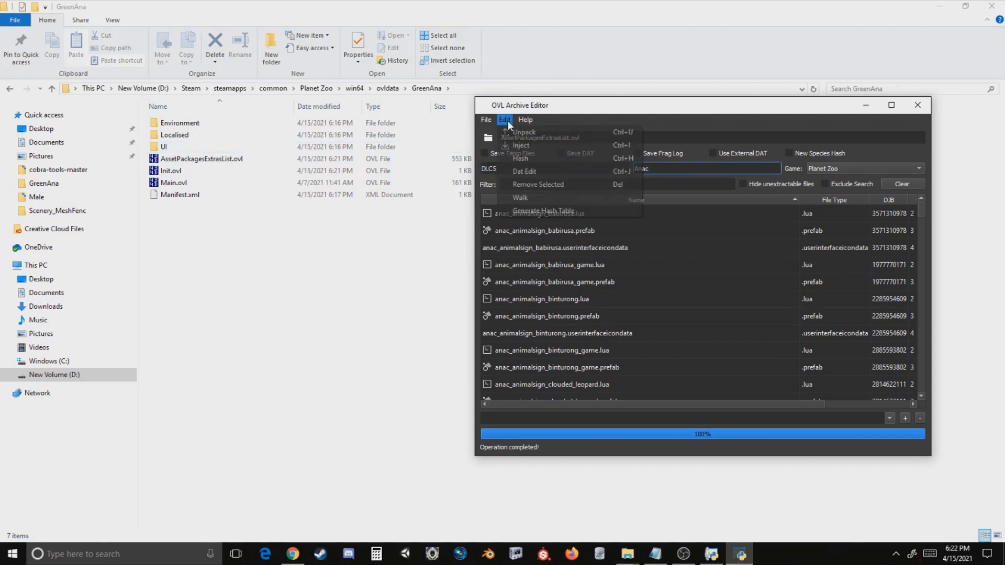
click(523, 171)
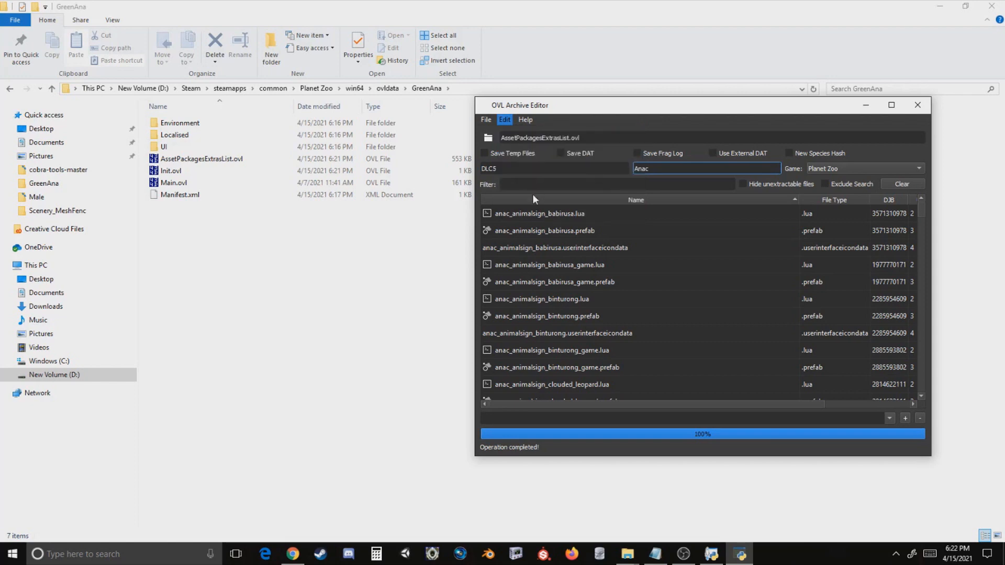
click(486, 119)
click(491, 155)
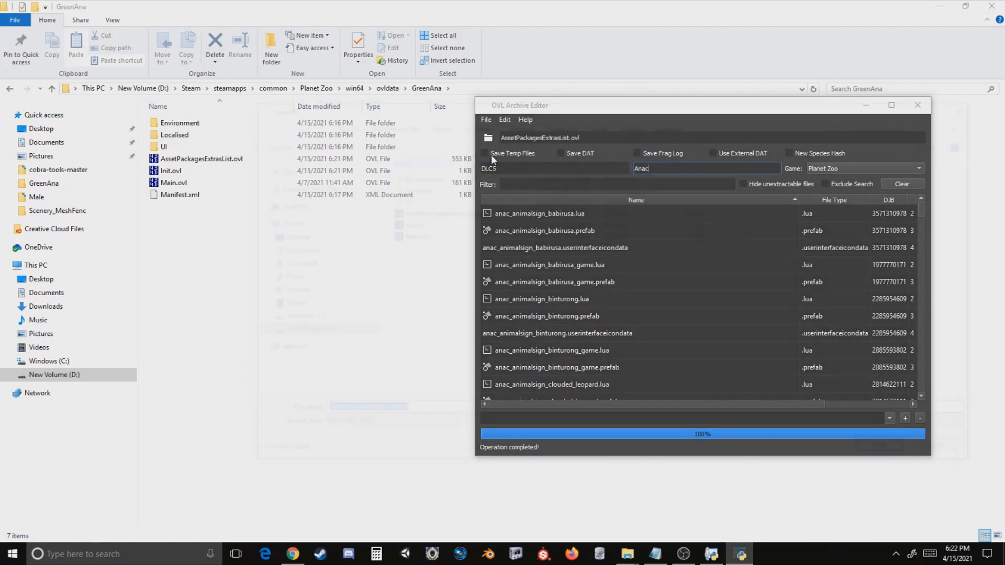
key(Return)
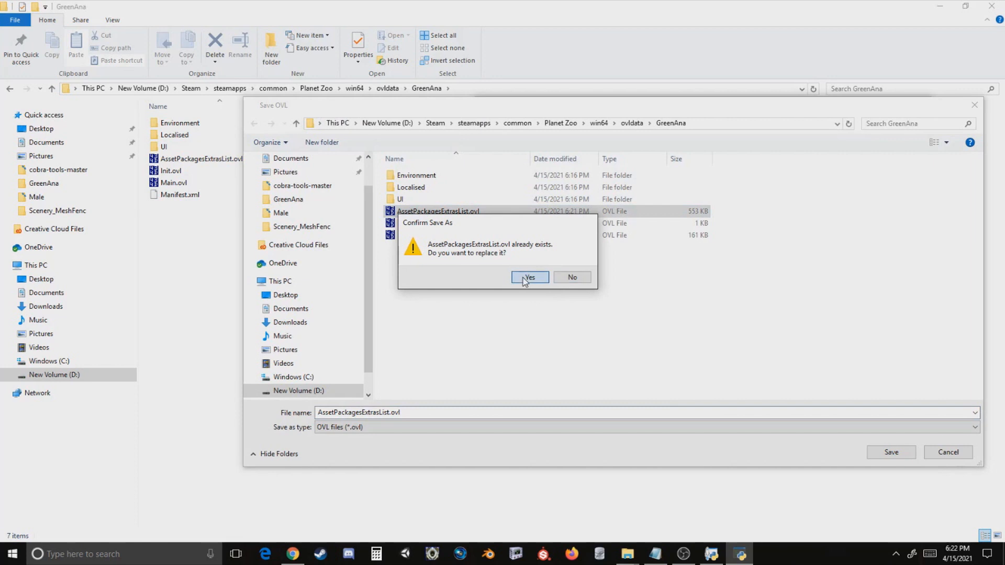
click(528, 277)
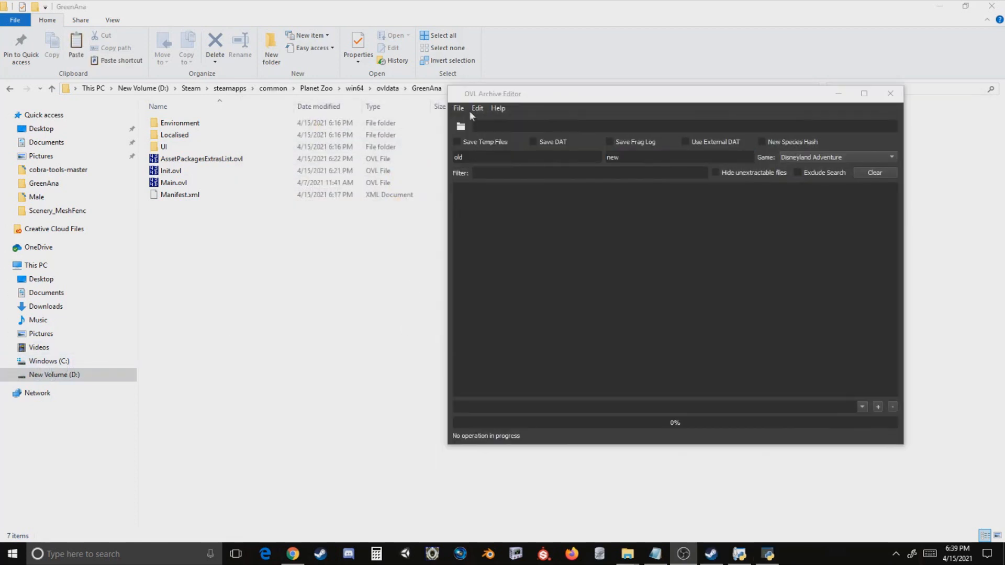
- Open Main.ovl from the GreenAna folder and look through its entries
click(461, 108)
click(467, 133)
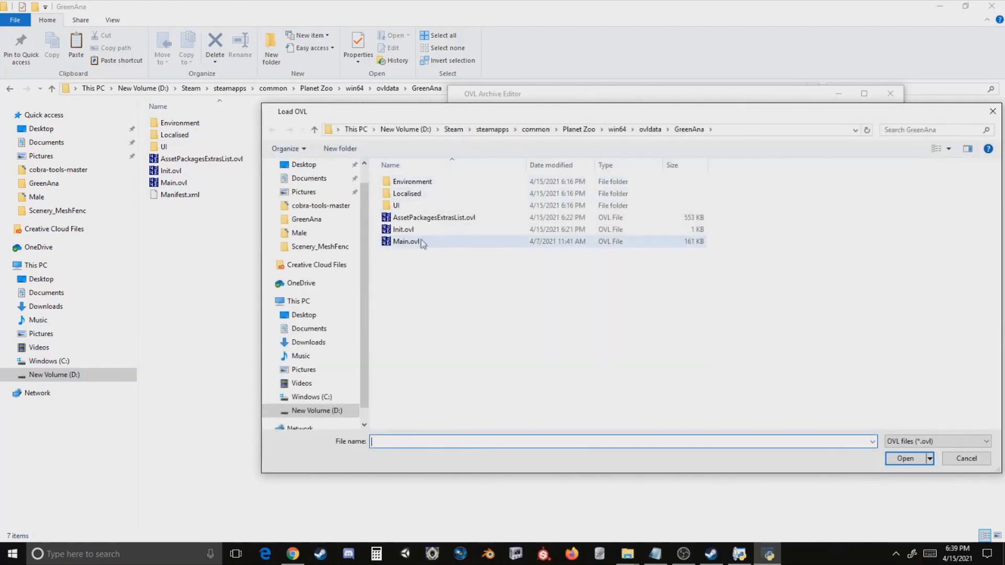
double_click(406, 241)
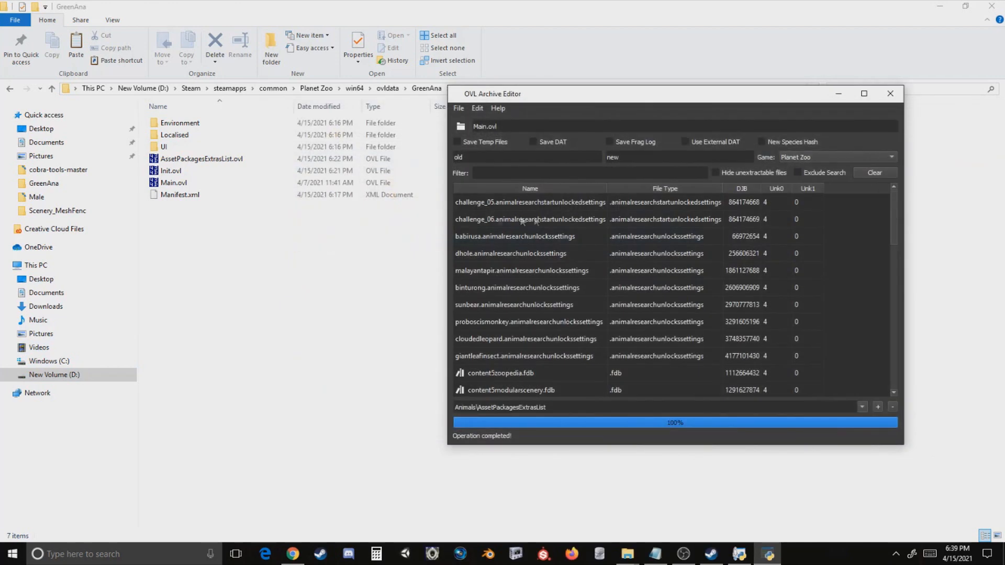
scroll(539, 246, down, 3)
scroll(539, 246, up, 3)
- Remove Animals\AssetPackagesExtrasList and Audio\Audio from the included OVLs of Main.ovl and save over the file in the GreenAna folder
click(861, 406)
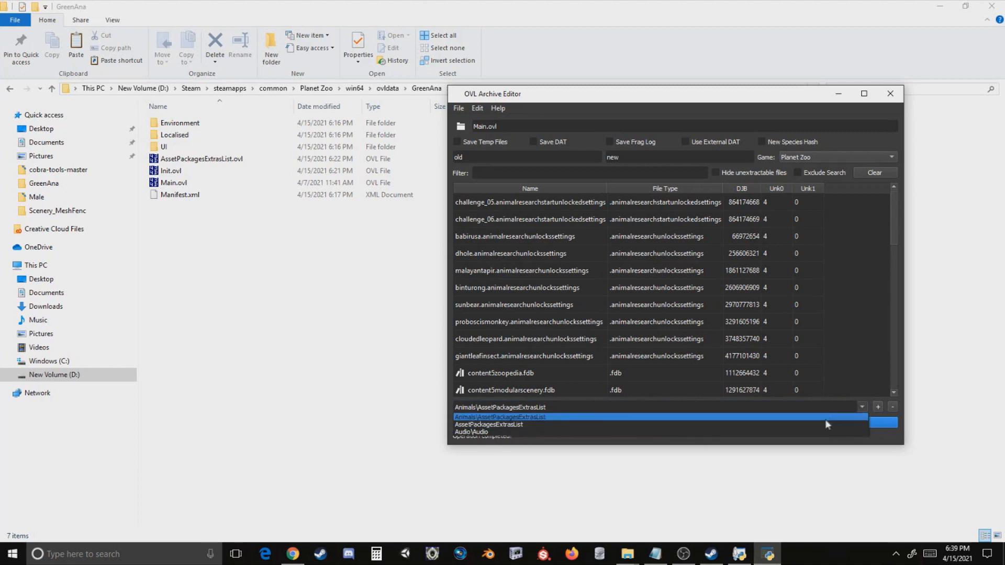
click(796, 418)
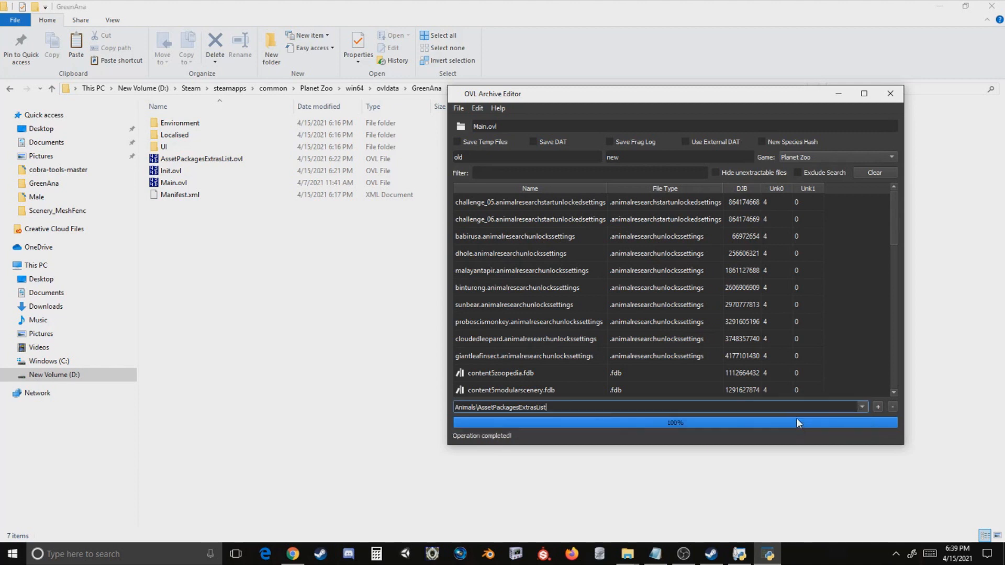
click(891, 407)
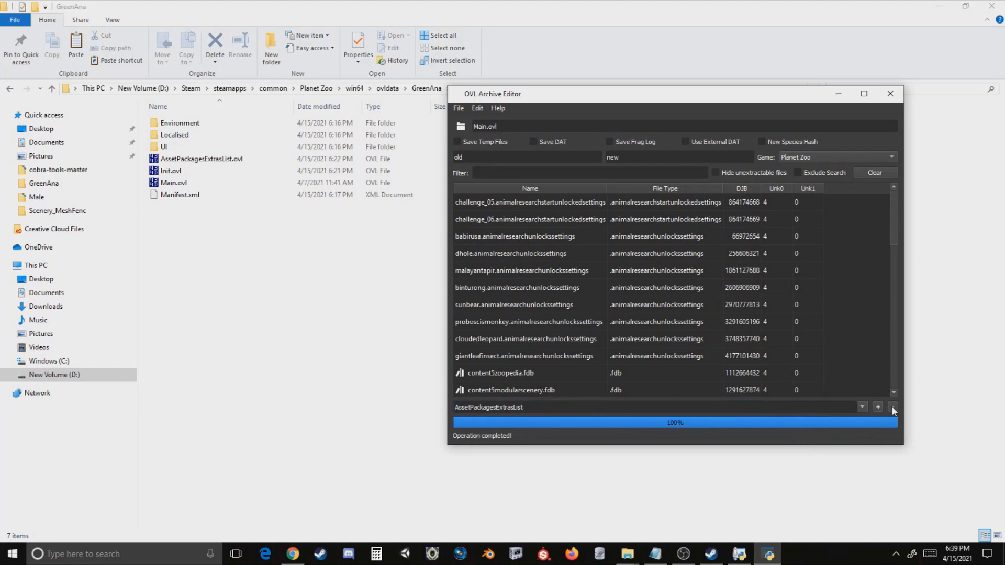
click(861, 407)
click(791, 424)
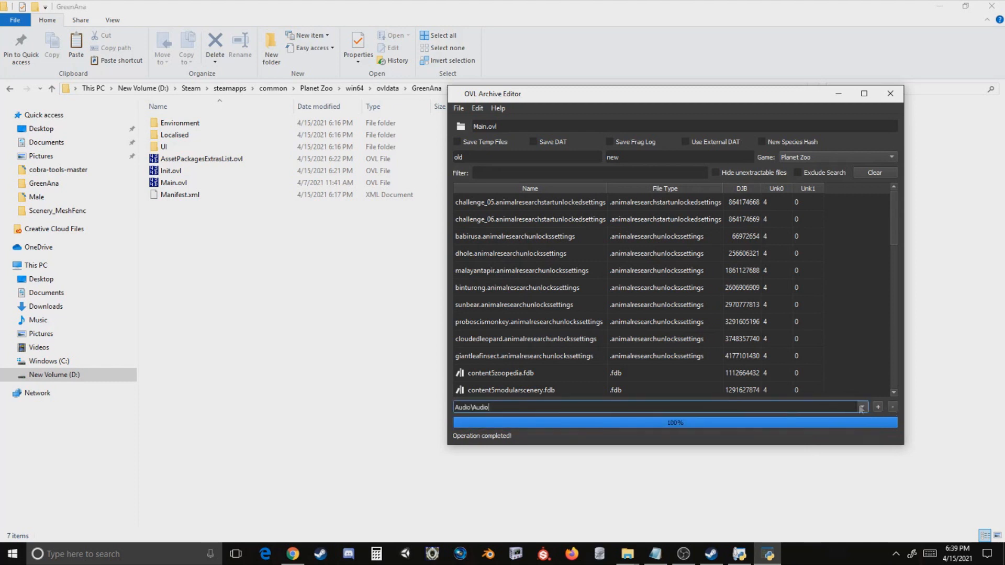
click(892, 407)
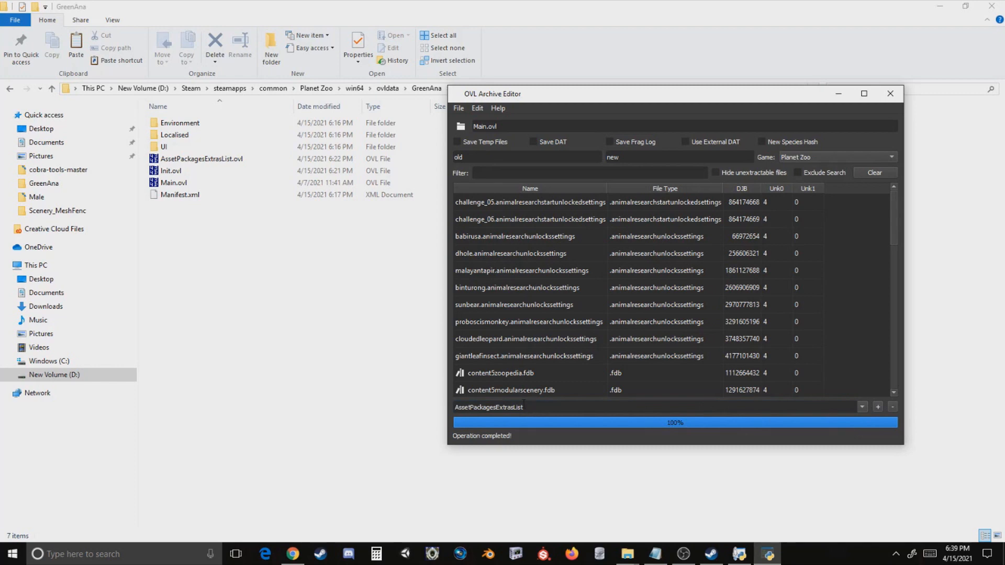
click(459, 108)
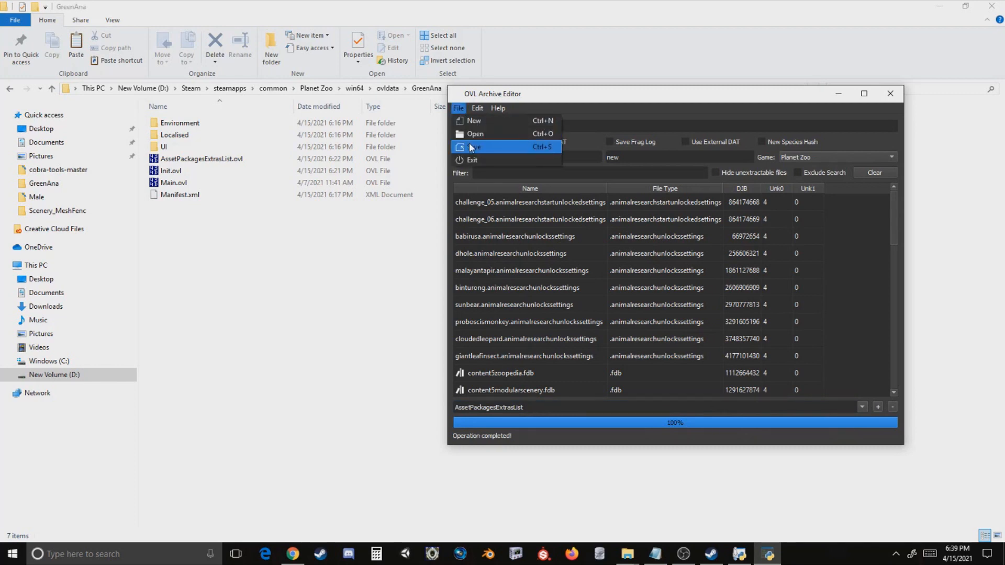
click(471, 146)
double_click(415, 179)
click(523, 277)
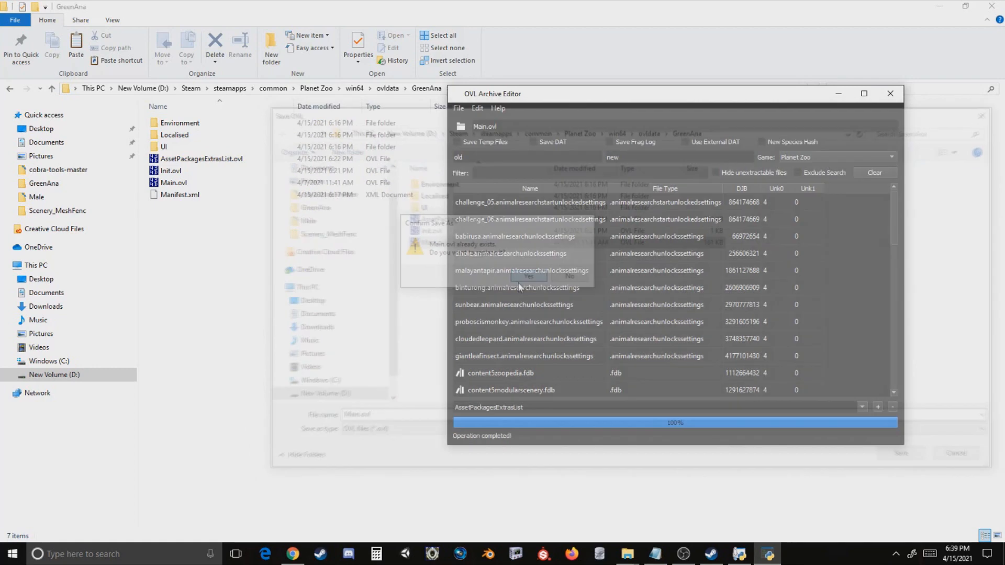
- Load Init.ovl from the GreenAna folder and reopen the saved Main.ovl
click(458, 108)
click(467, 132)
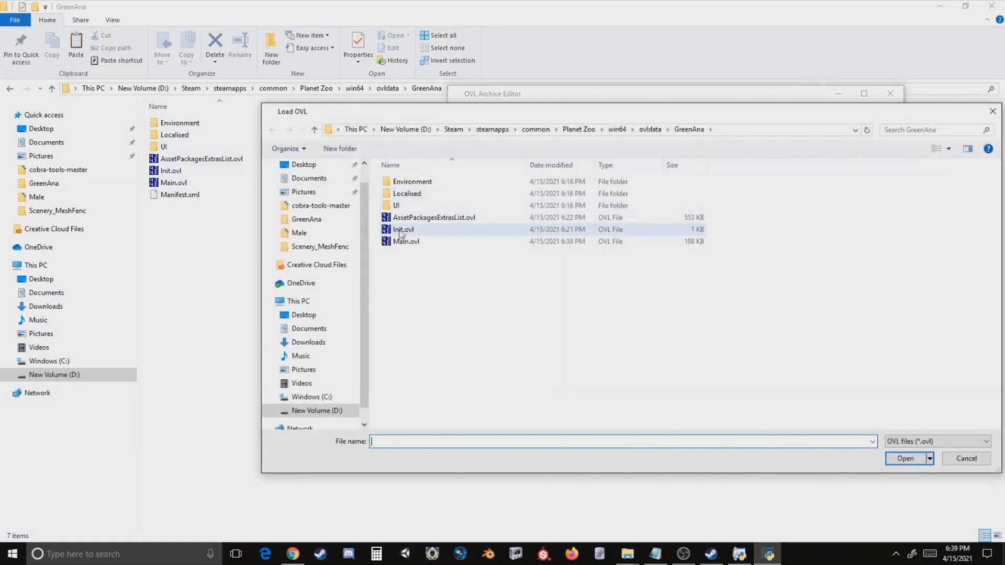
double_click(400, 230)
click(459, 108)
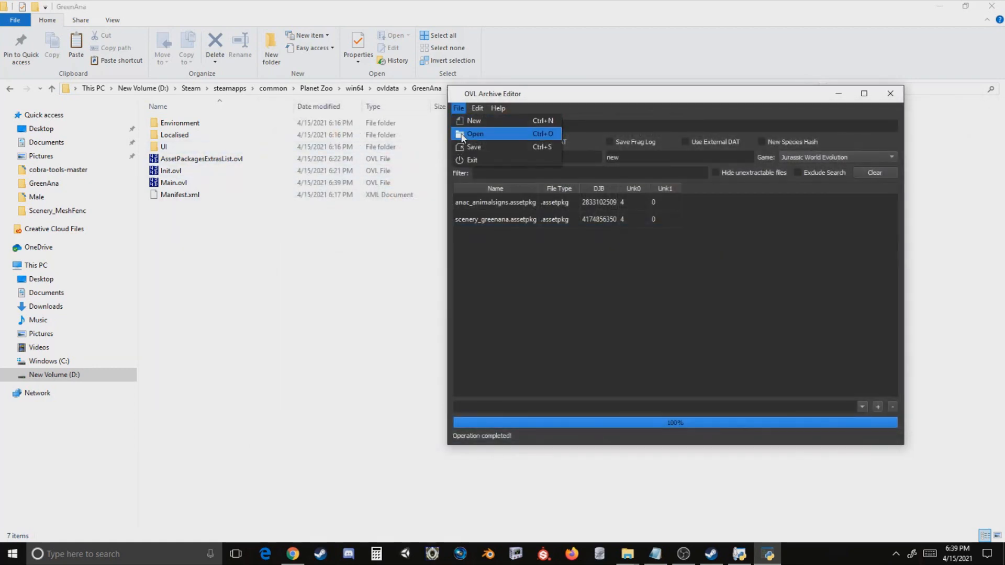
click(467, 133)
double_click(417, 243)
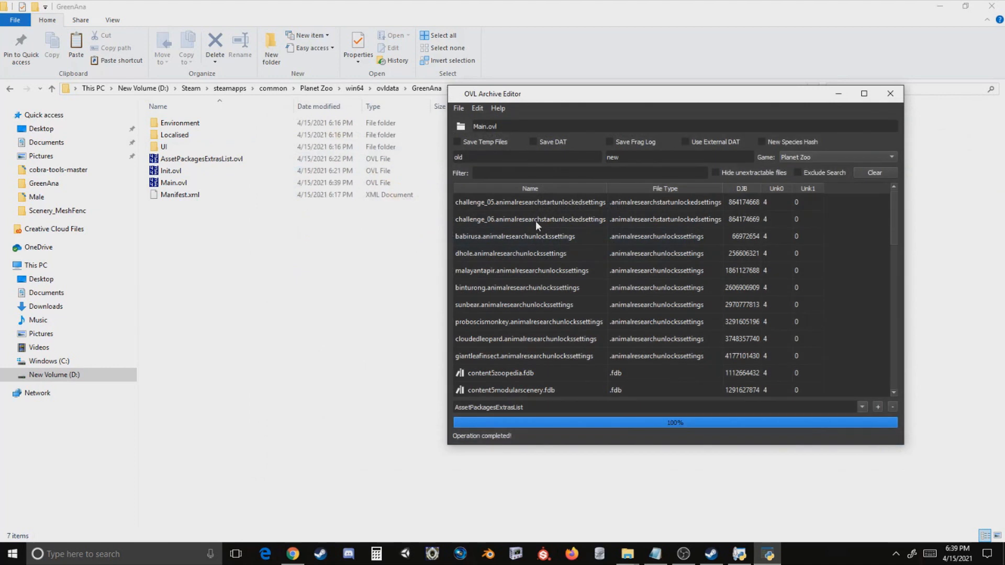
- Rename content5 to greenana in the entry names of Main.ovl
double_click(468, 157)
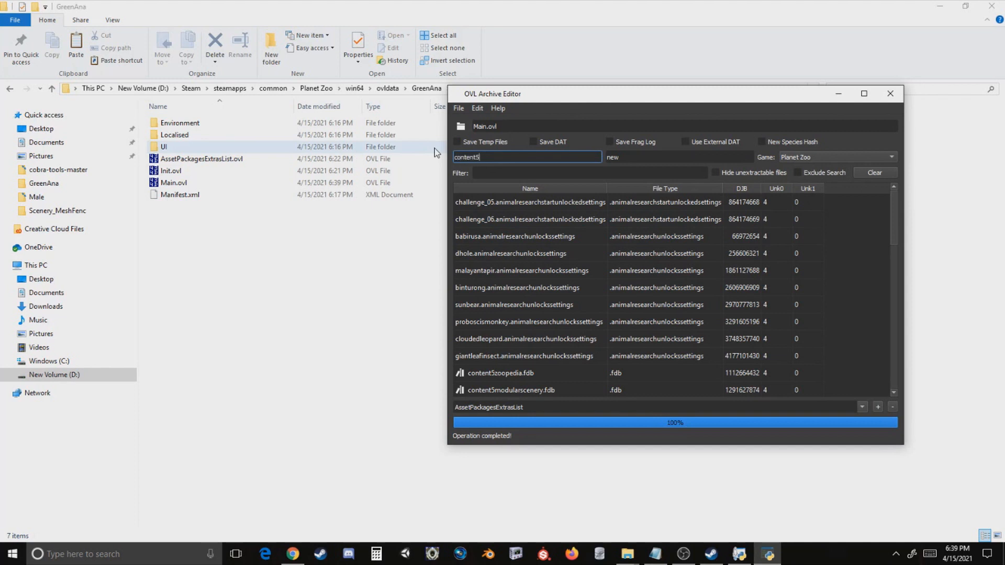
key(Tab)
text(greenana)
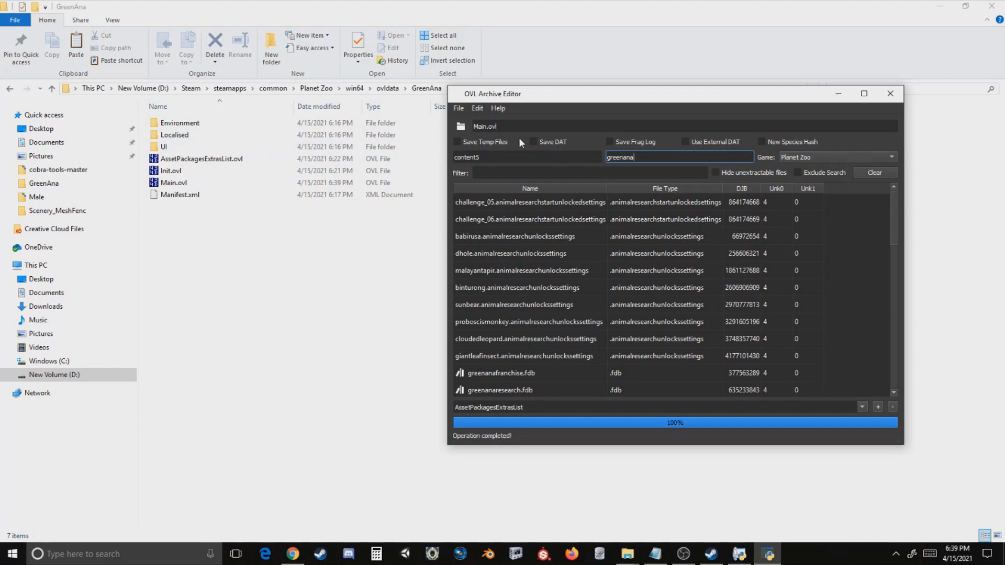
- Rename dlc5 to anac in the entry names and save over Main.ovl in the GreenAna folder
double_click(519, 153)
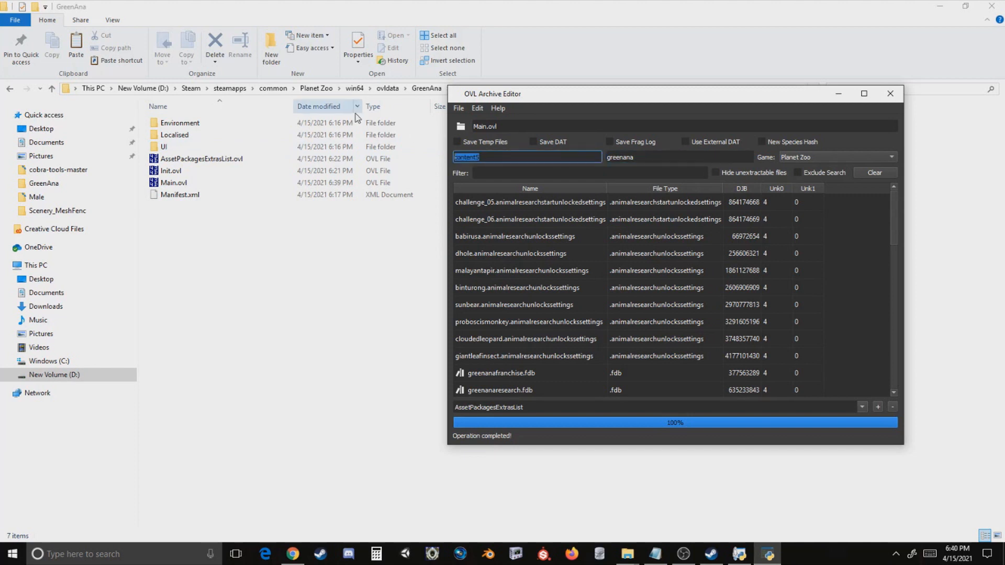
text(dlc5)
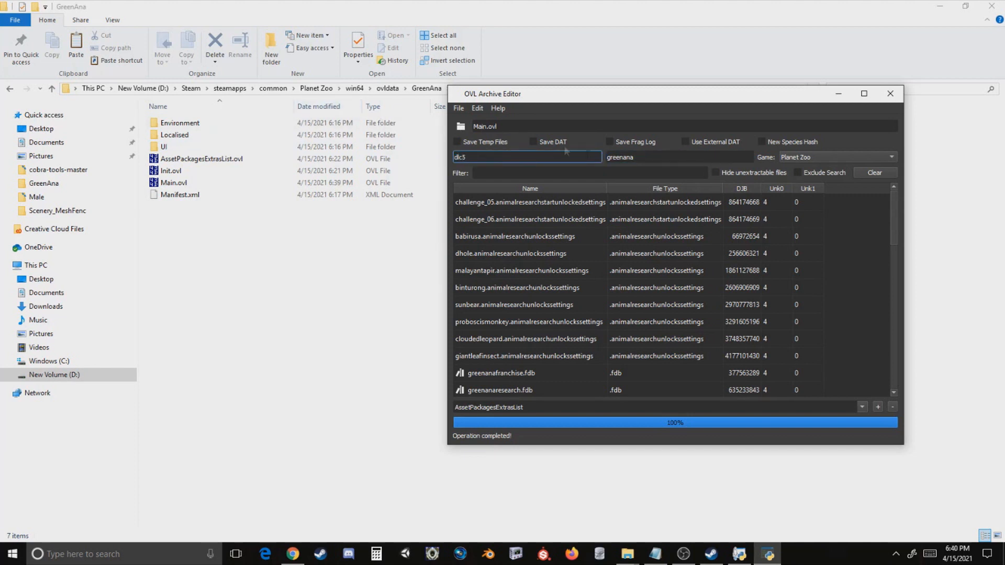
double_click(667, 158)
text(anac)
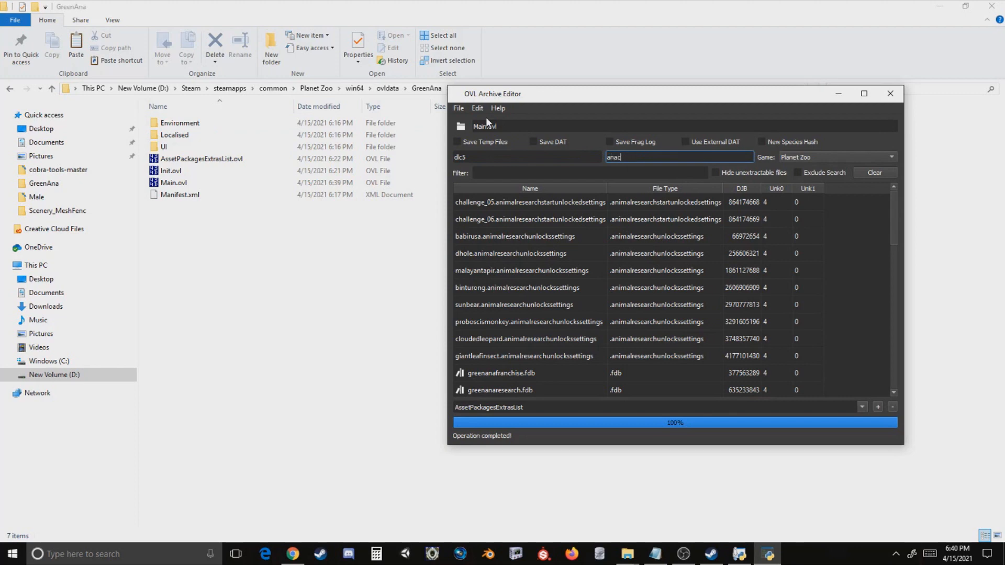
click(459, 107)
click(466, 142)
double_click(425, 241)
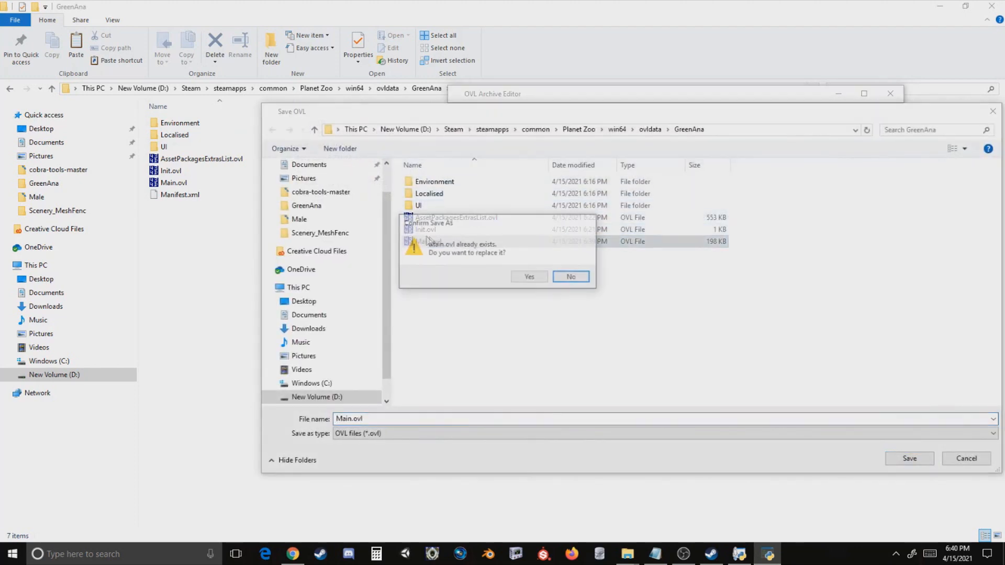
click(535, 276)
- Switch the editor to Init.ovl and reload the renamed Main.ovl from the GreenAna folder
click(459, 108)
click(465, 119)
double_click(404, 230)
click(458, 108)
click(466, 119)
double_click(432, 242)
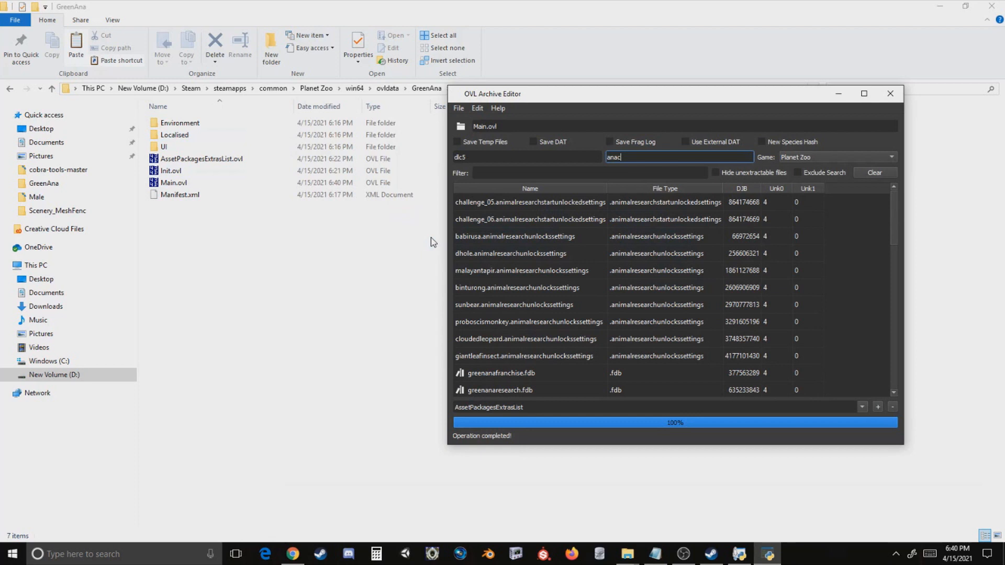
- Create a folder named Main inside the GreenAna folder in File Explorer and open it
right_click(225, 249)
mouse_move(209, 399)
click(250, 400)
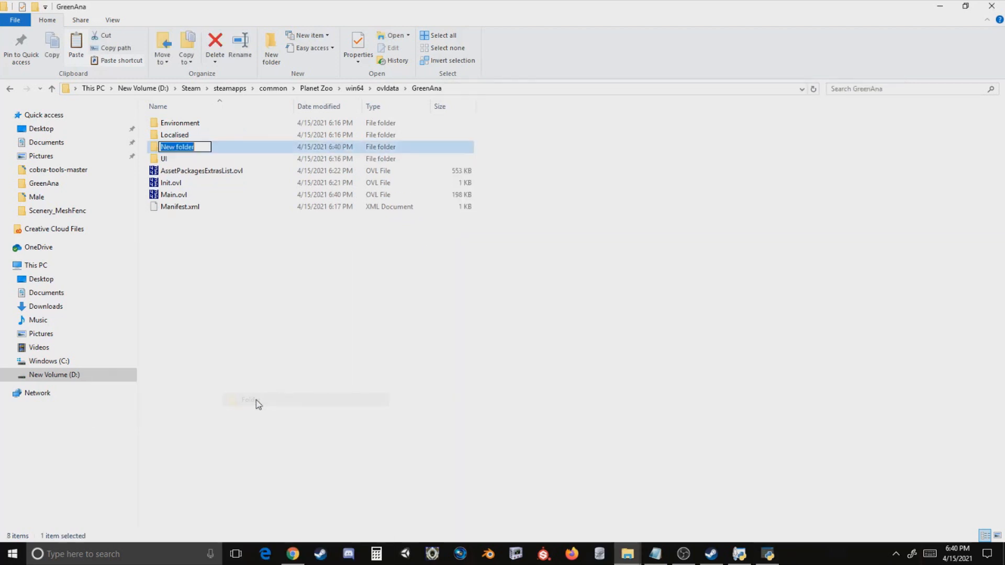
text(Main)
key(Return)
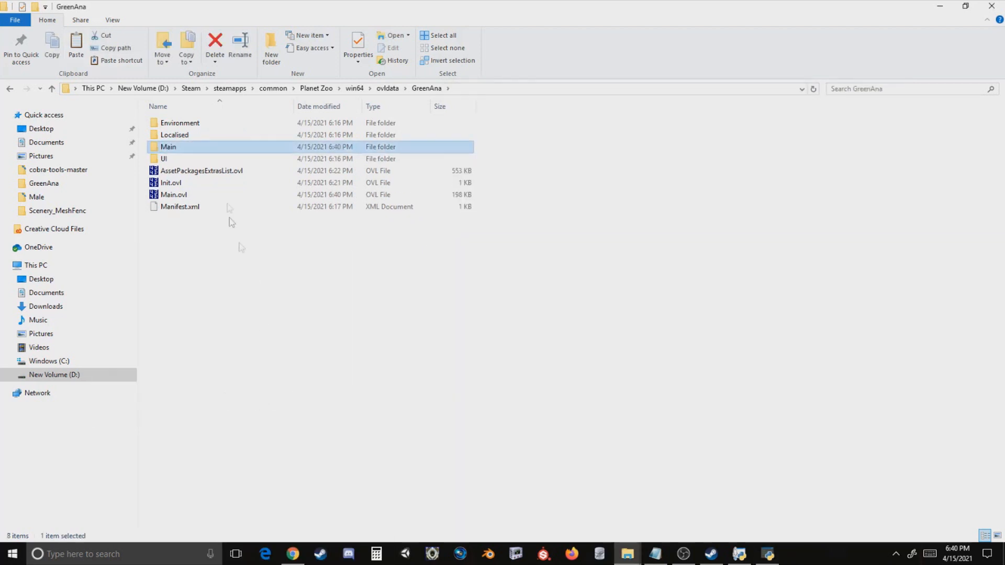
double_click(188, 147)
- Sort the Main.ovl entries by file type in the OVL Archive Editor and extract all .lua entries into the new Main folder
key(alt+Tab)
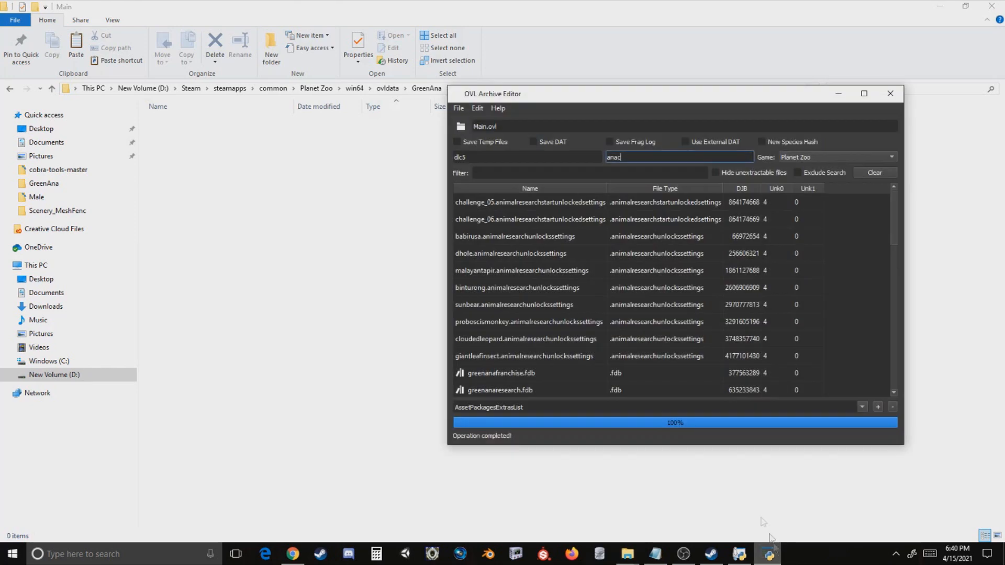
click(652, 190)
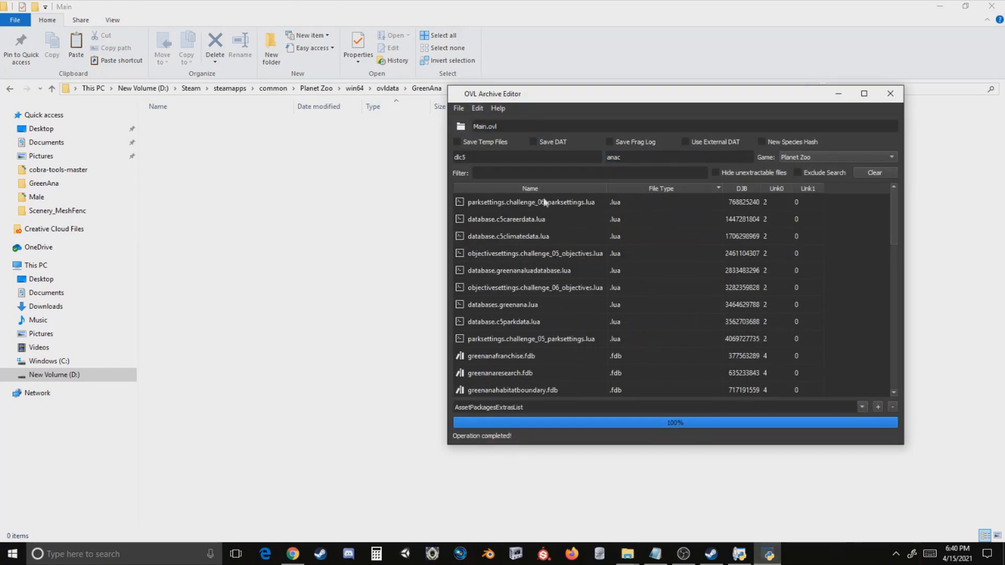
click(538, 200)
scroll(539, 222, down, 1)
scroll(539, 222, up, 1)
shift+click(575, 339)
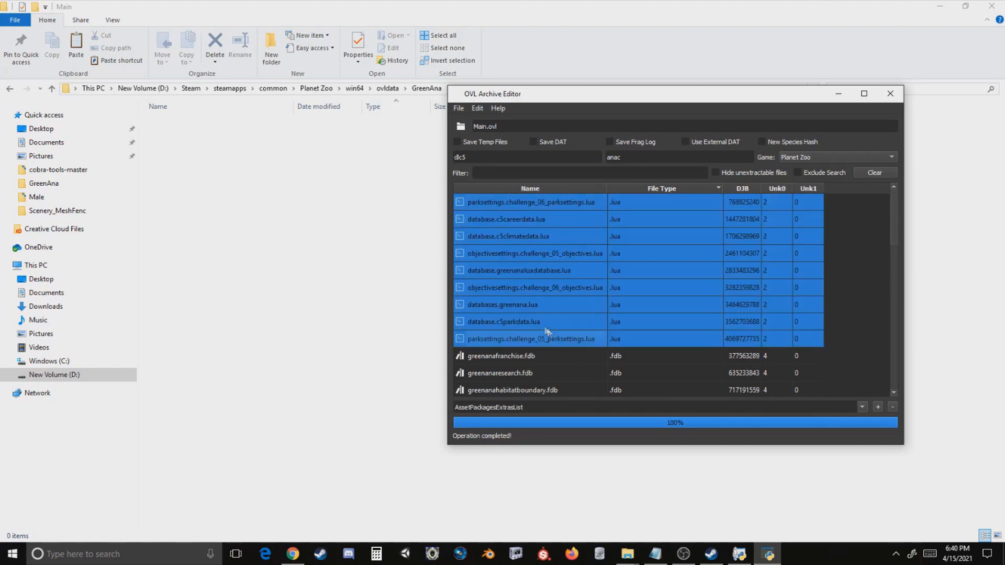
drag(495, 286, 246, 216)
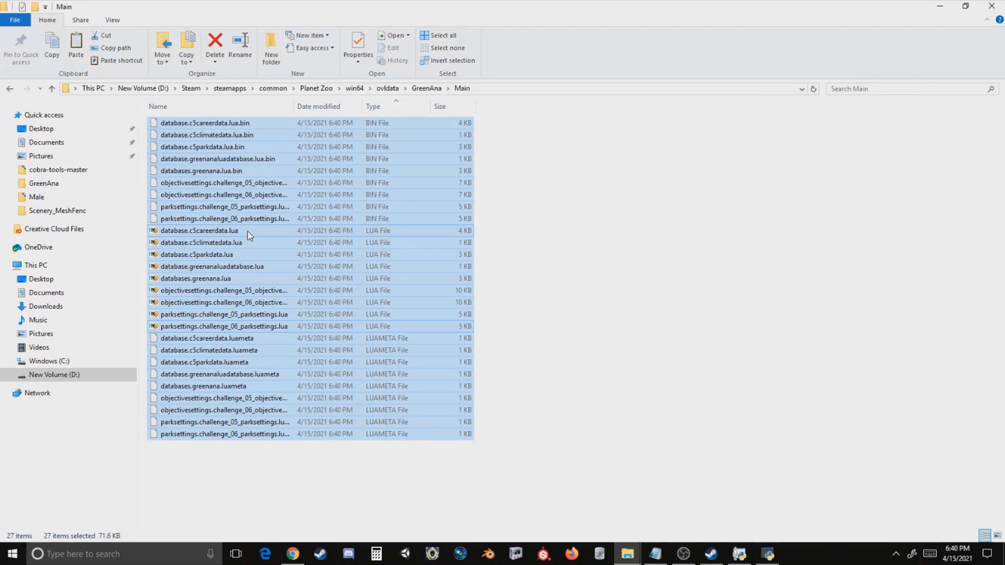
- Delete all the extracted .luameta and .bin files from the Main folder, keeping only the .lua files
click(398, 106)
click(234, 123)
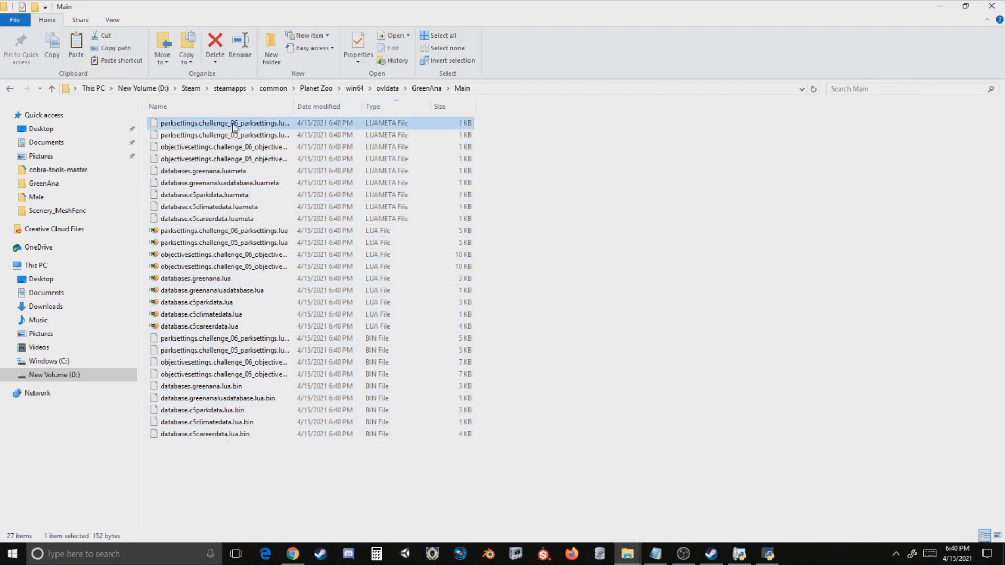
shift+click(226, 222)
key(Delete)
drag(209, 363, 209, 235)
key(Delete)
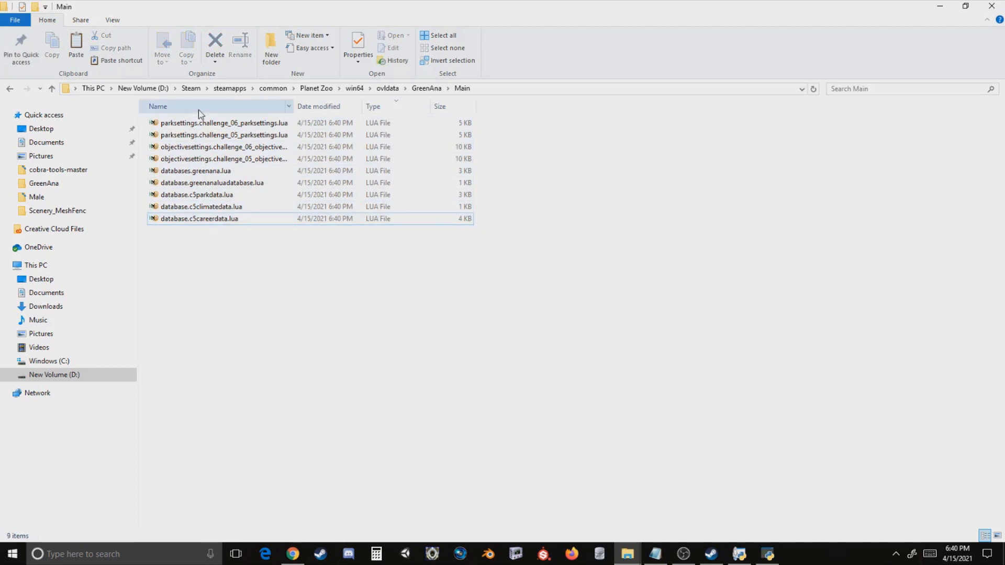
- Extract greenanamodularscenery.fdb from Main.ovl in the OVL Archive Editor into the Main folder
click(768, 554)
click(574, 359)
scroll(567, 334, down, 2)
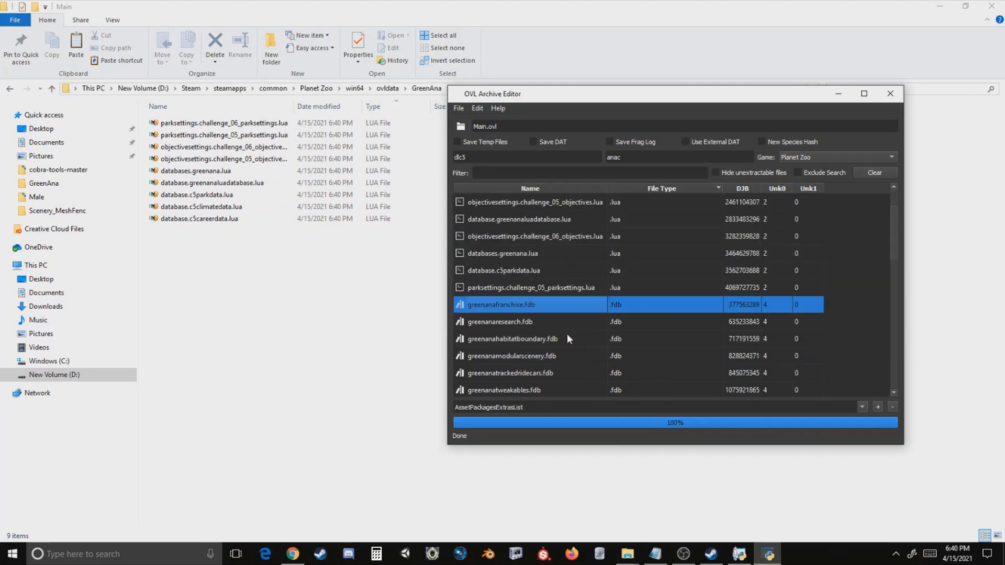
click(530, 306)
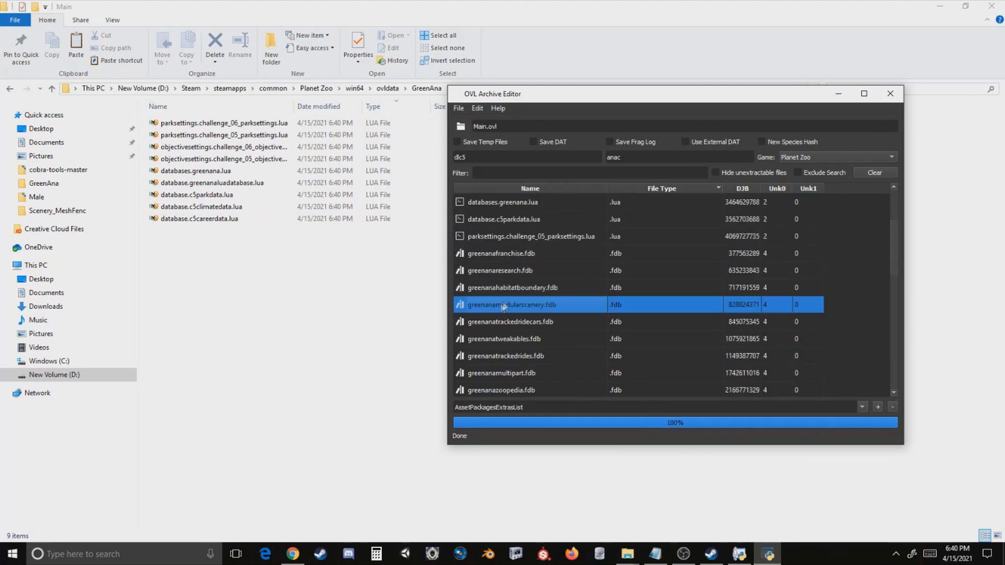
drag(538, 306, 319, 294)
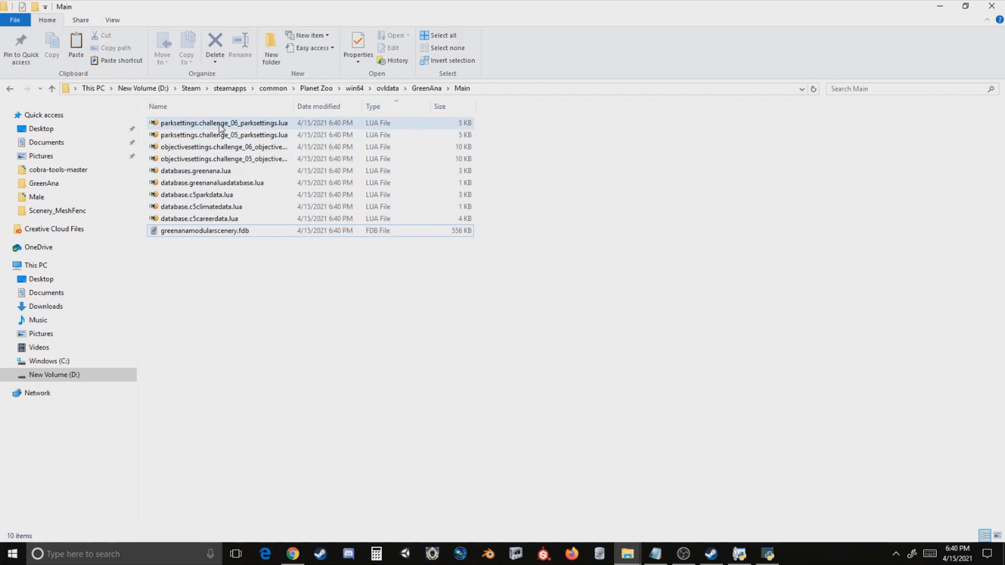
- Edit parksettings.challenge_06_parksettings.lua in Notepad++, delete everything below the local ParkSettings = module(...) line, then save and close it
click(220, 124)
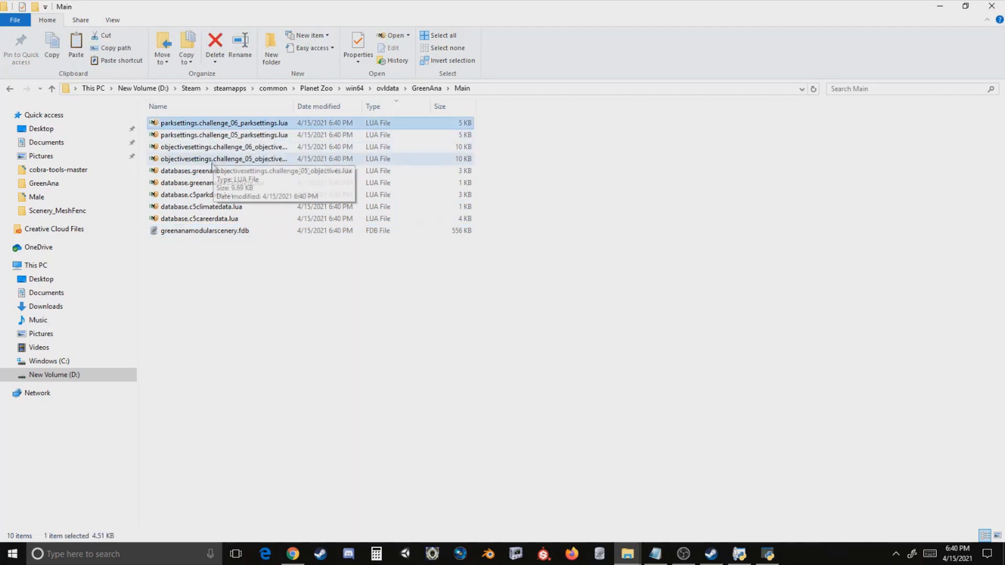
click(180, 173)
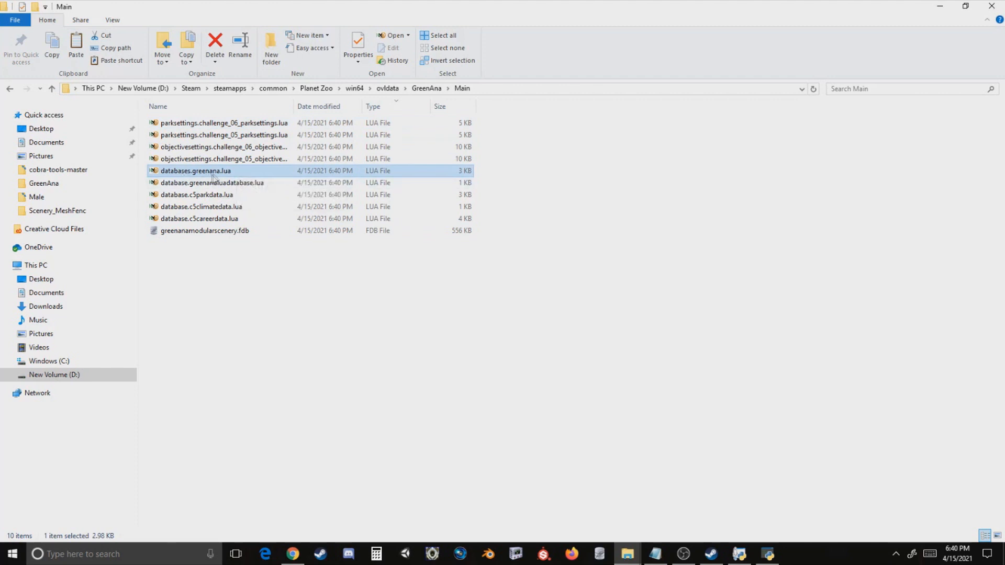
click(232, 124)
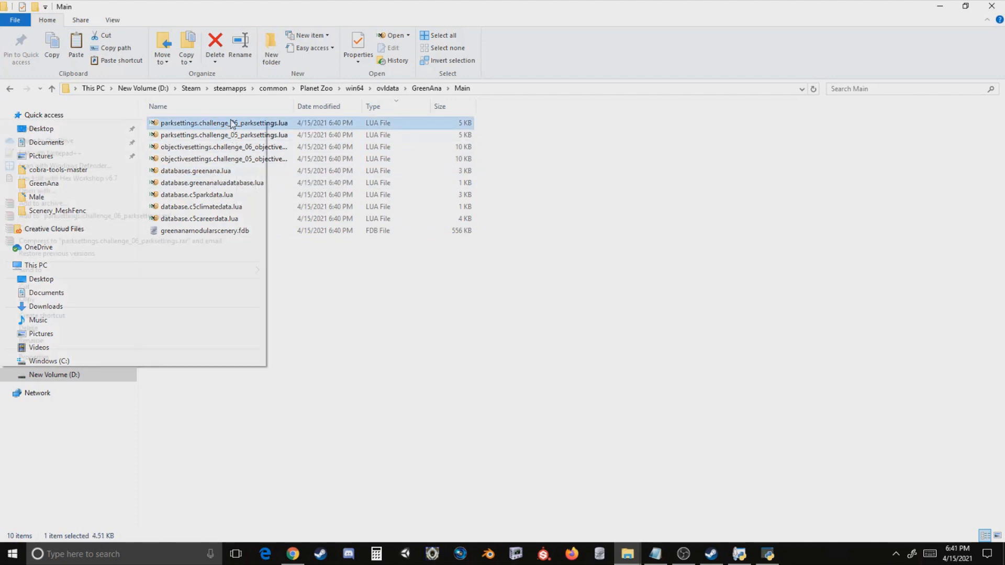
right_click(233, 124)
click(168, 153)
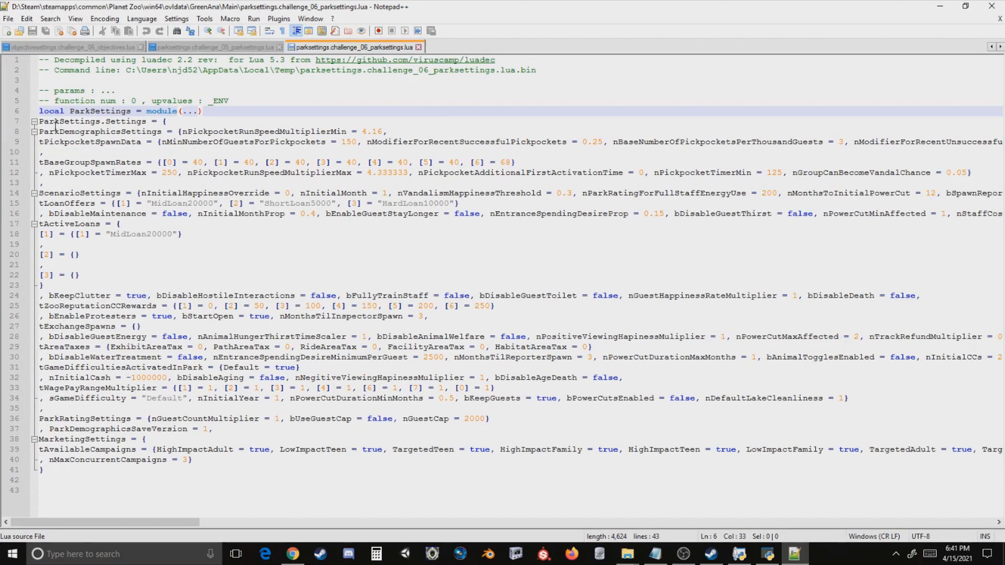
drag(40, 121, 500, 498)
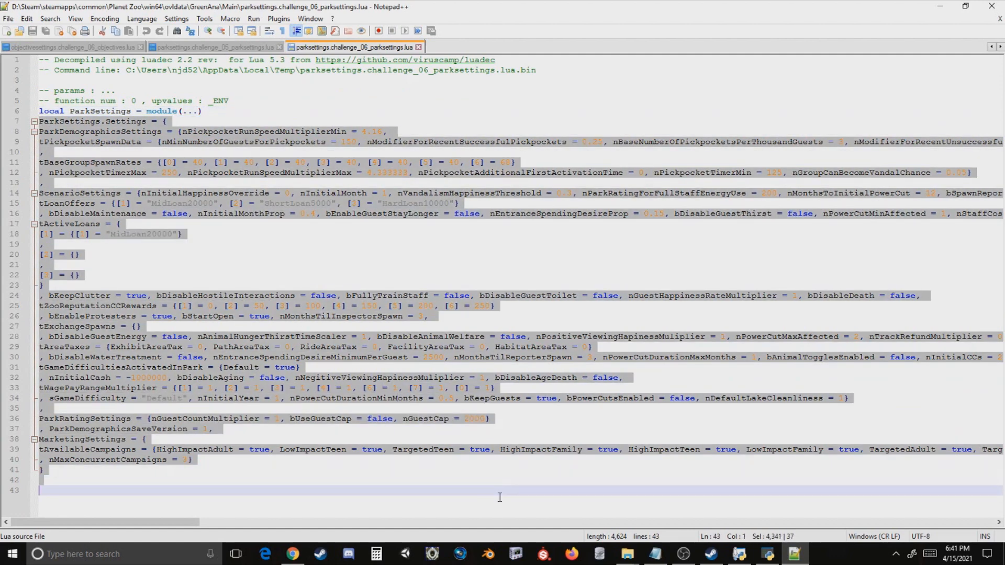
key(Delete)
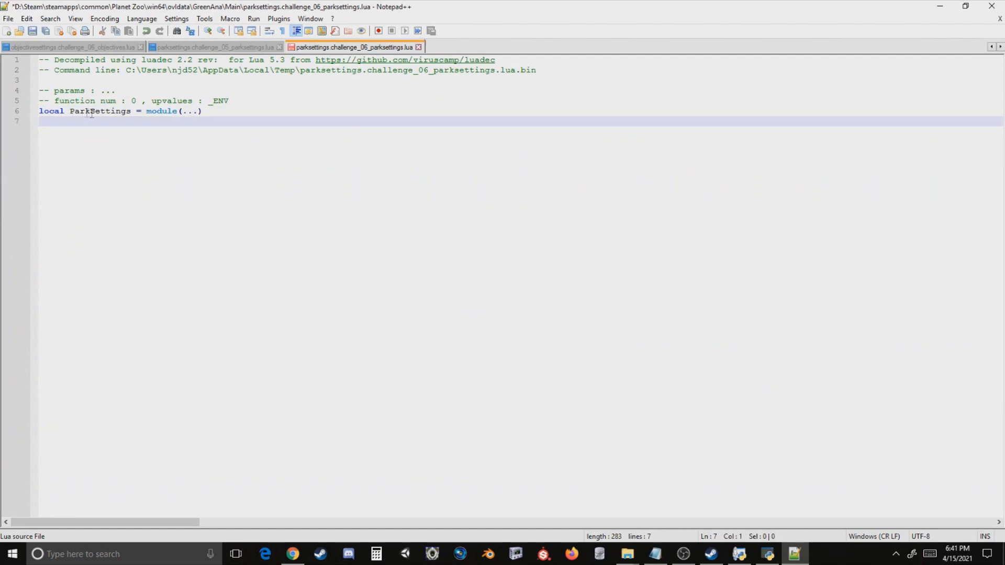
key(BackSpace)
key(ctrl+s)
click(991, 6)
- Strip parksettings.challenge_05_parksettings.lua of everything below its local ParkSettings = module(...) line in Notepad++, then save and close it
right_click(265, 136)
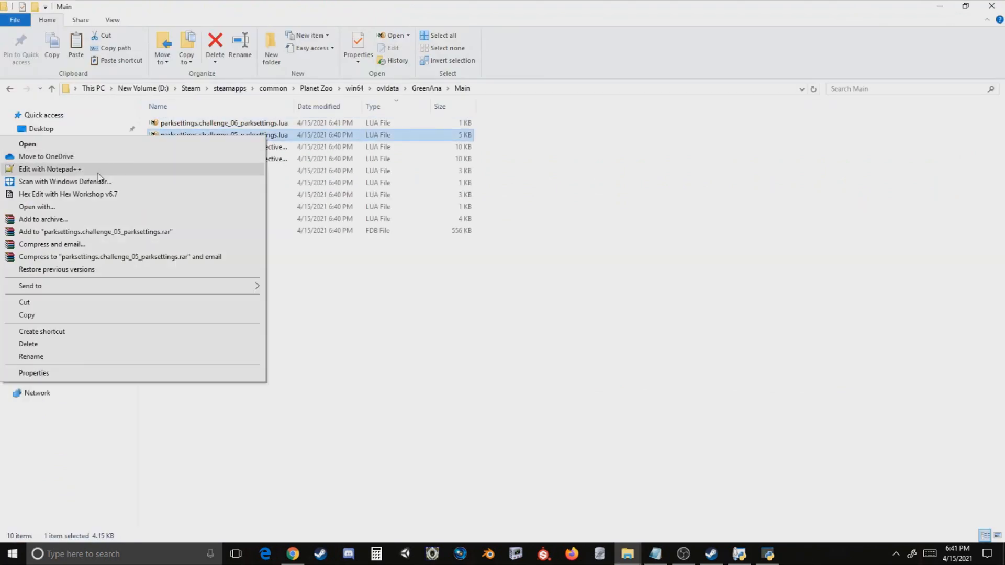
click(99, 173)
click(34, 122)
drag(39, 121, 460, 491)
key(BackSpace)
key(BackSpace)
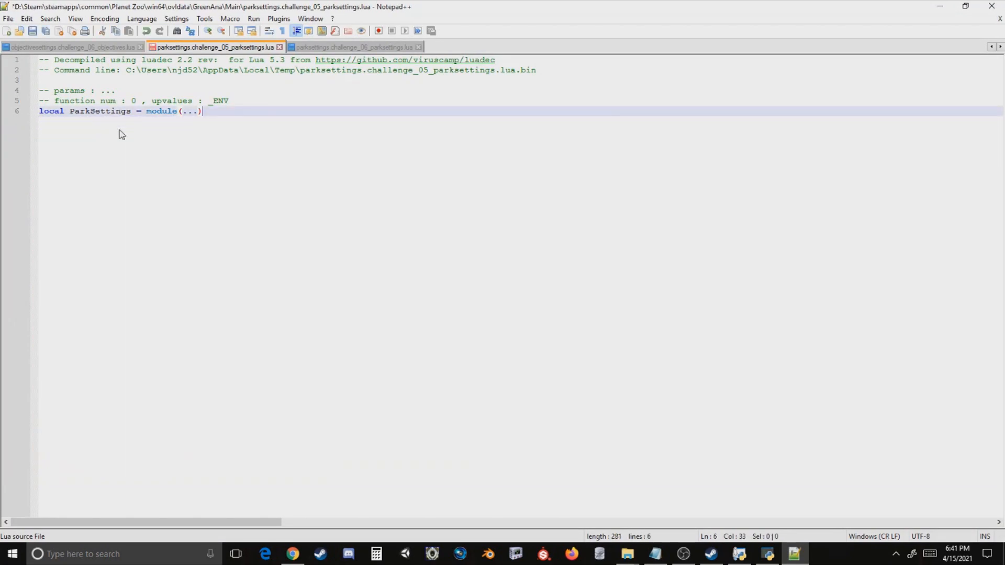
key(ctrl+s)
click(991, 6)
- Edit objectivesettings.challenge_06_objectives.lua in Notepad++, delete everything below the local ObjectiveSettings = module(...) line, then save and close it
right_click(231, 149)
click(68, 185)
drag(42, 123, 404, 559)
key(BackSpace)
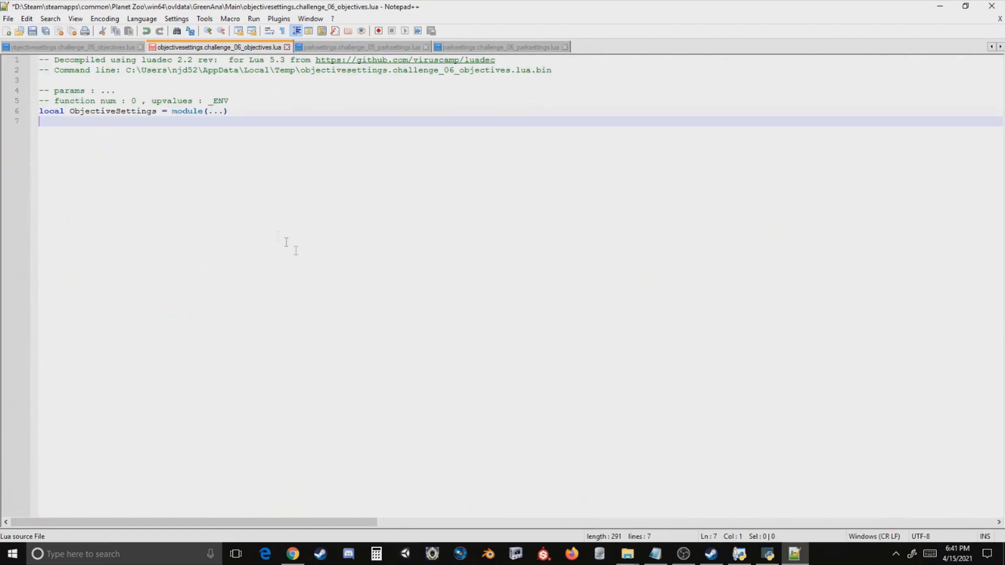
key(BackSpace)
key(ctrl+s)
click(991, 6)
- Strip objectivesettings.challenge_05_objectives.lua of everything below its local ObjectiveSettings = module(...) line in Notepad++, then save and close it
right_click(229, 160)
click(68, 196)
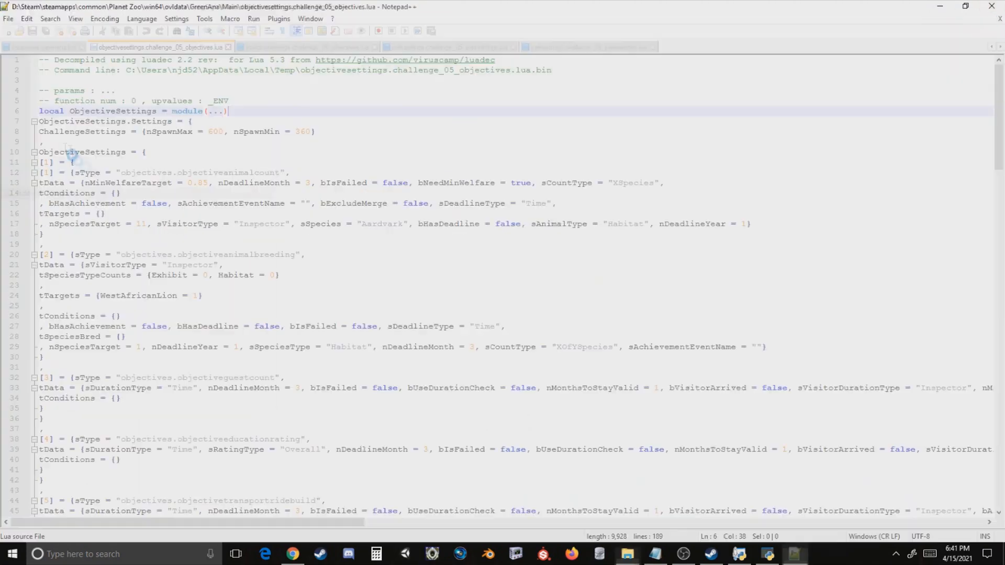
drag(42, 123, 404, 559)
key(BackSpace)
key(BackSpace)
key(ctrl+s)
click(991, 6)
- Open databases.greenana.lua in Notepad++, replace all occurrences of Content5 with GreenAna, and save the file
click(192, 171)
right_click(192, 172)
click(144, 206)
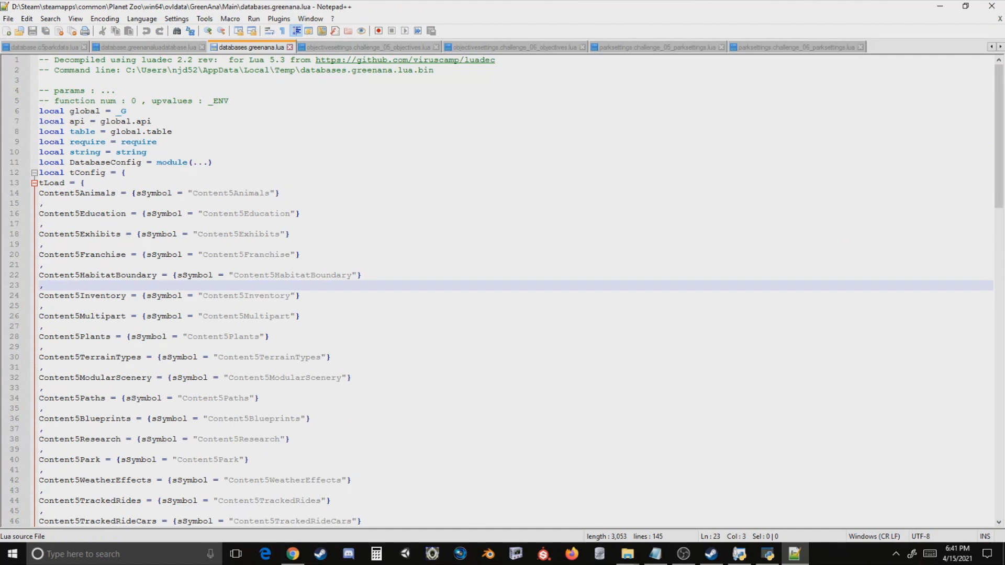
click(46, 20)
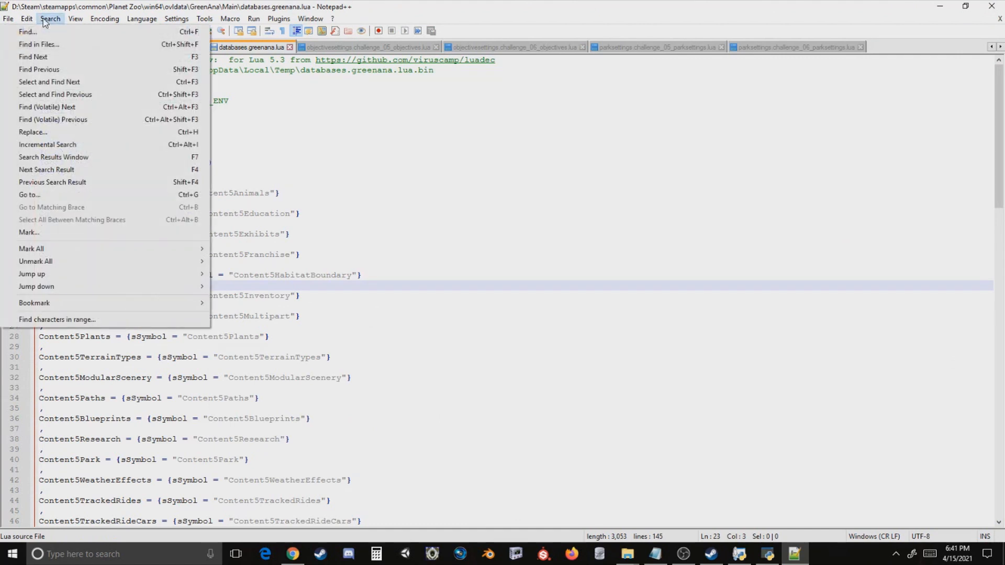
click(31, 132)
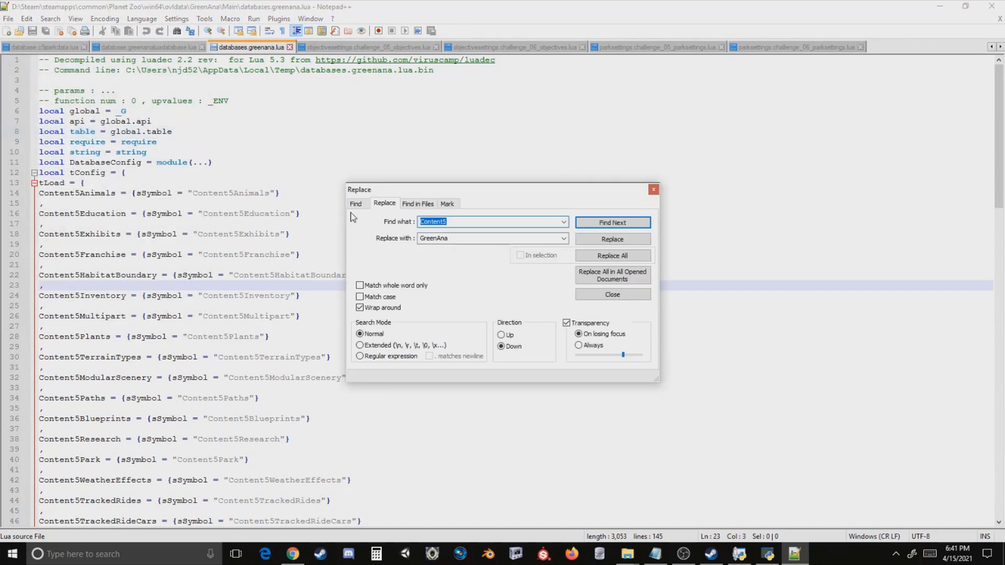
click(613, 258)
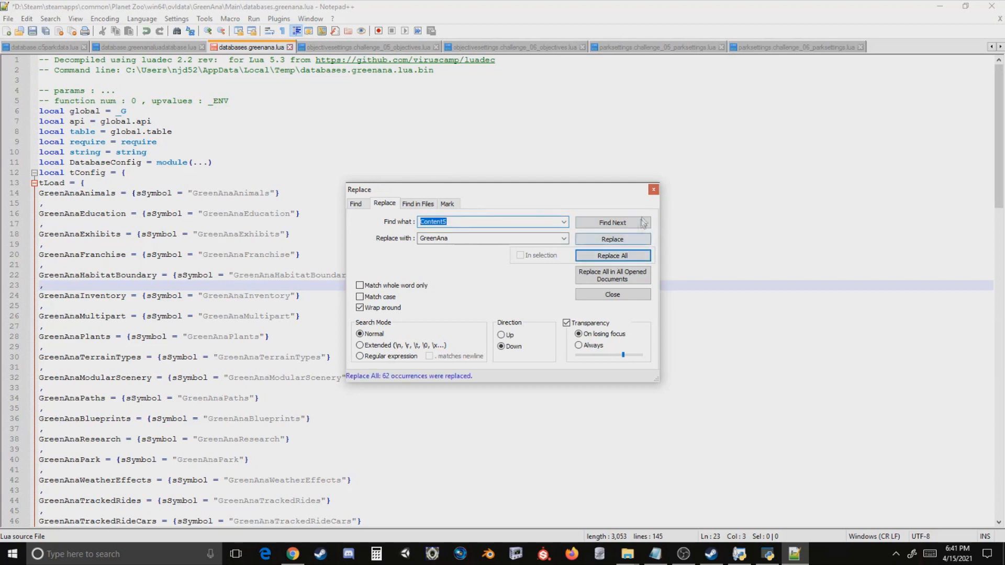
click(653, 190)
key(ctrl+s)
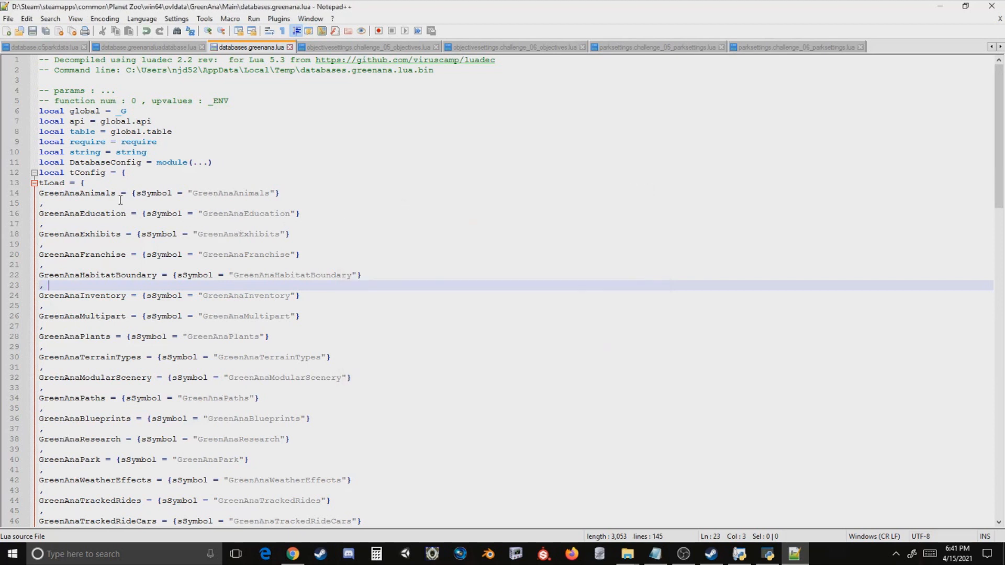
- Delete every entry in the tLoad block of databases.greenana.lua except GreenAnaModularScenery
click(41, 194)
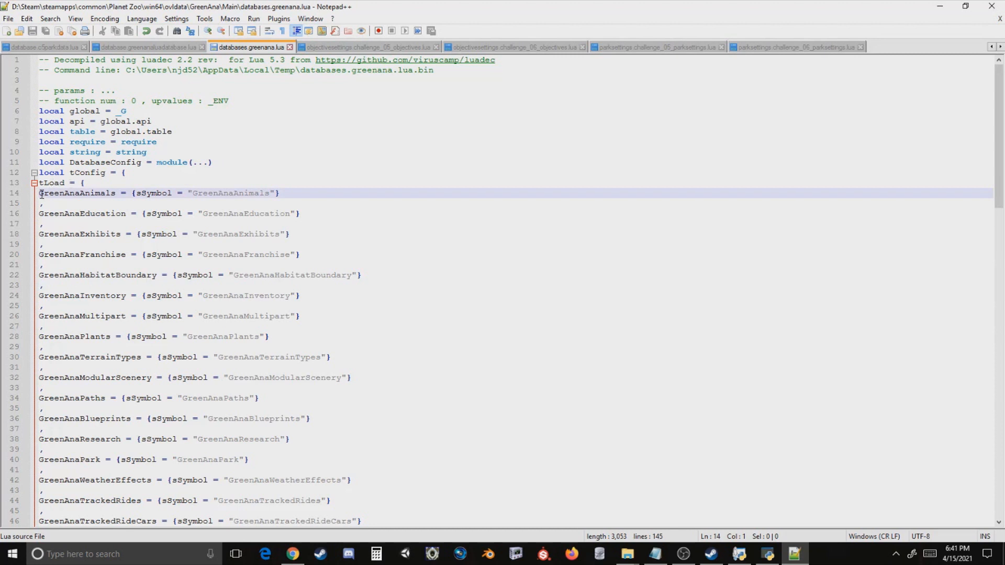
drag(41, 194, 49, 369)
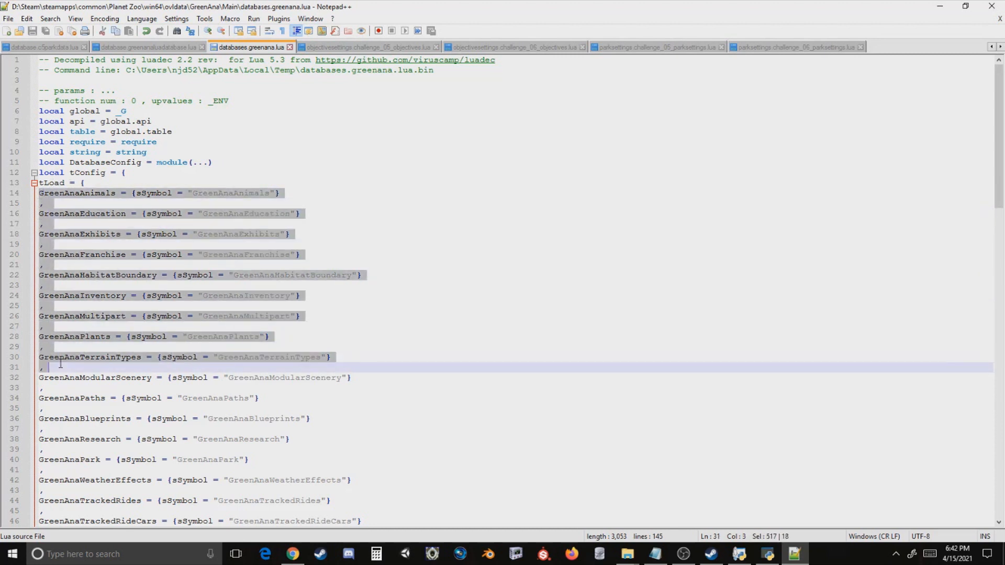
key(BackSpace)
key(BackSpace)
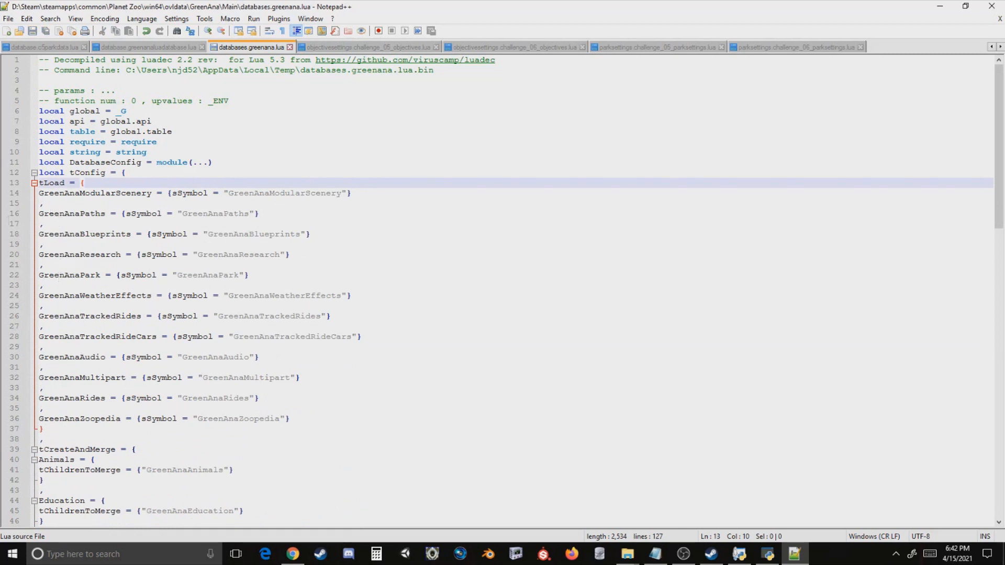
click(39, 214)
drag(39, 213, 92, 425)
drag(266, 407, 288, 419)
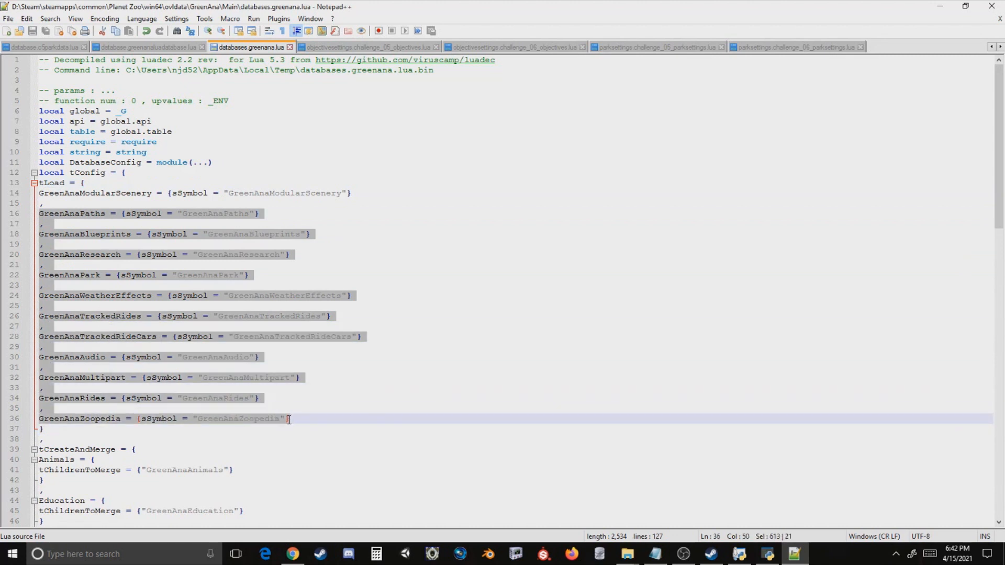
key(BackSpace)
key(BackSpace)
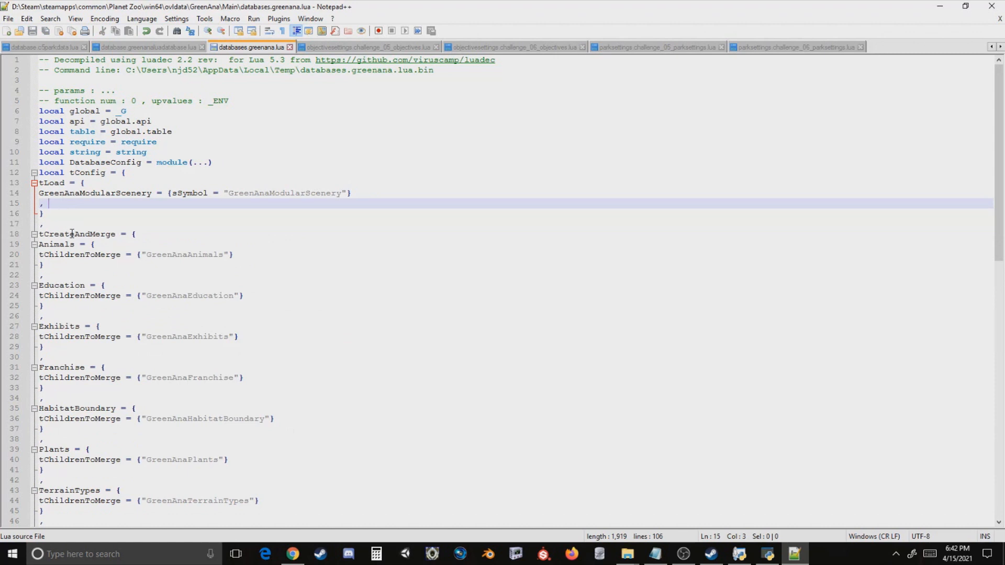
- Delete every tCreateAndMerge block in databases.greenana.lua except ModularScenery, remove the leftover blank line, and close the saved file
drag(40, 245, 114, 469)
key(BackSpace)
key(BackSpace)
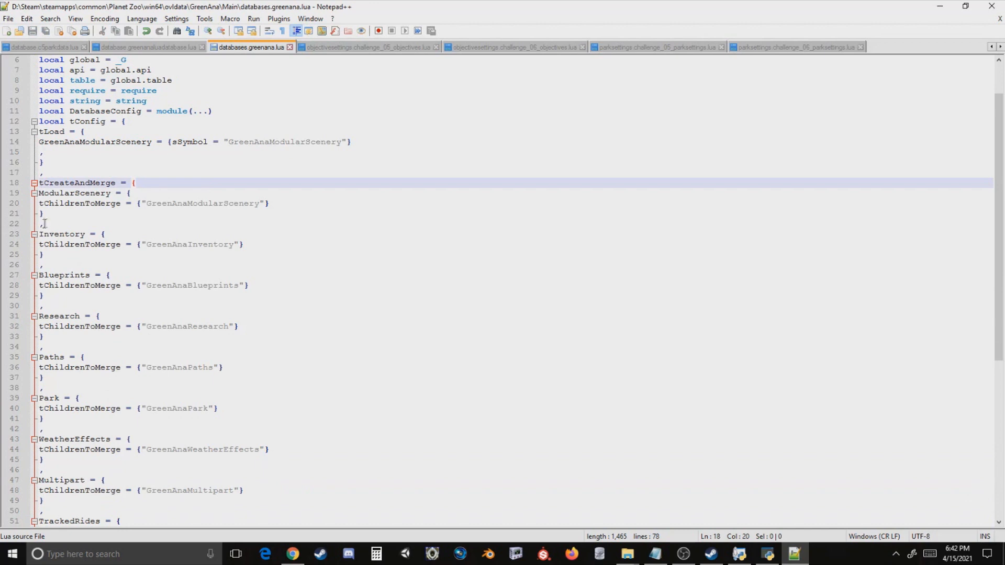
drag(41, 225, 131, 430)
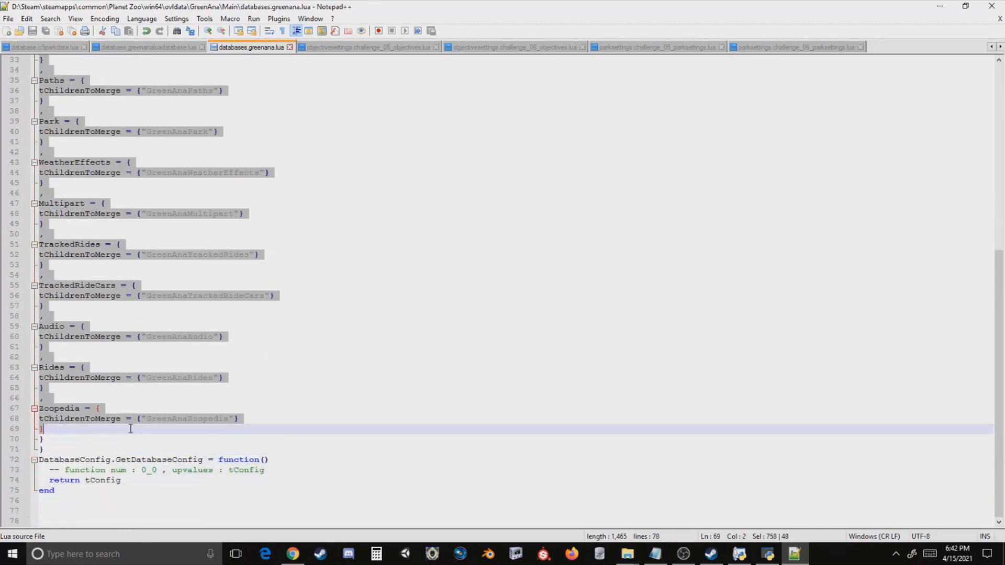
key(BackSpace)
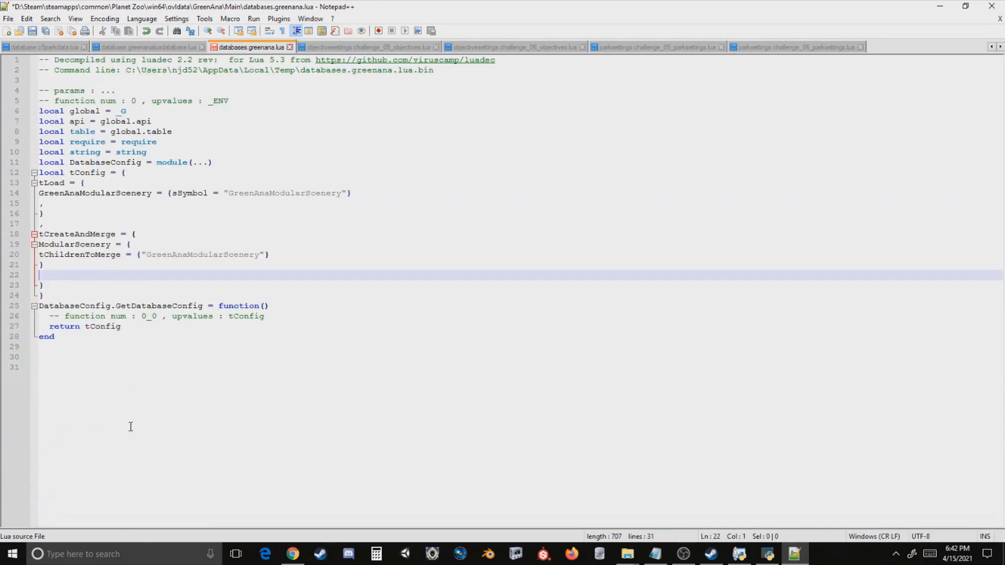
key(BackSpace)
click(136, 275)
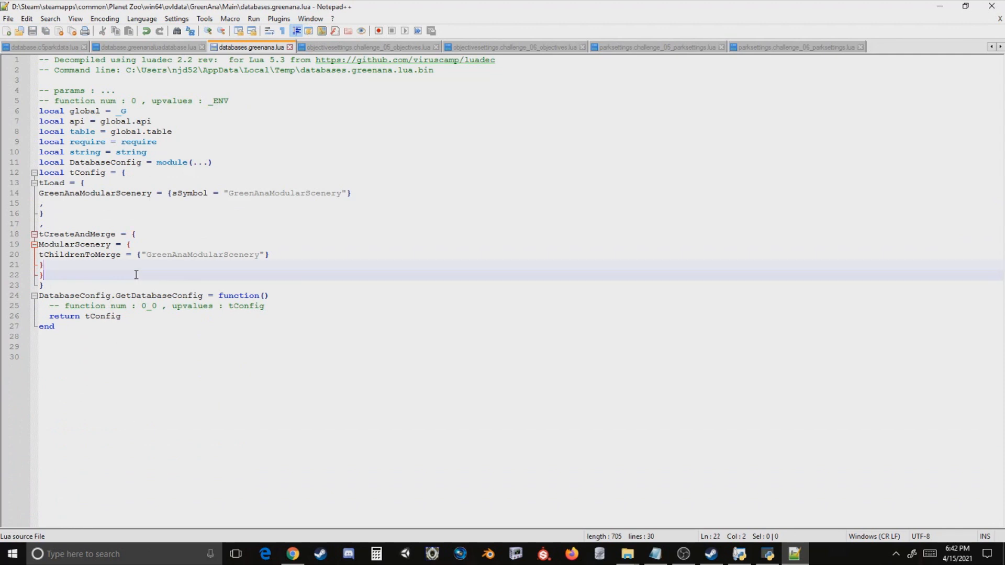
click(152, 281)
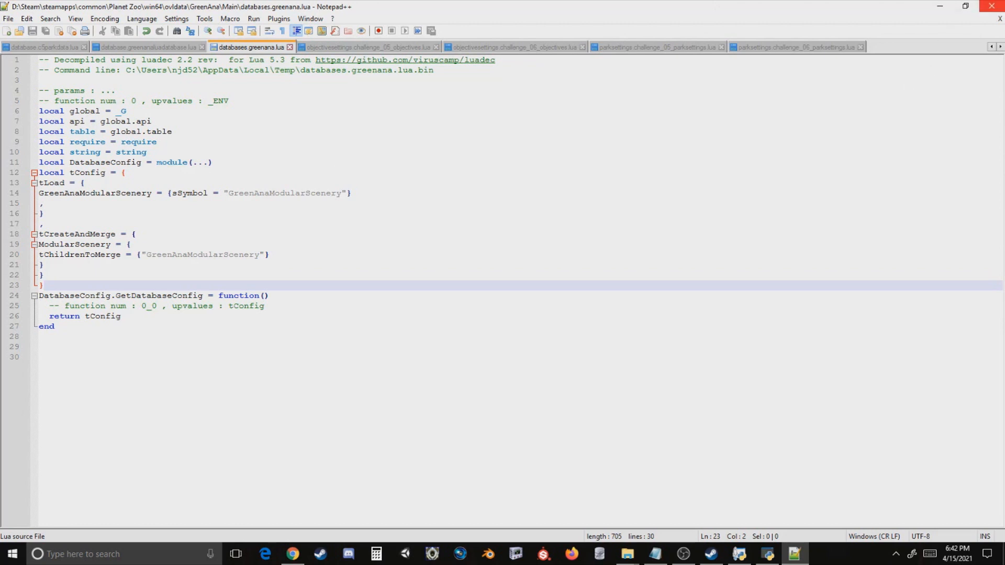
click(991, 6)
- Edit database.greenanaluadatabase.lua in Notepad++, delete all code from line 7 down, and close the saved file
click(197, 184)
right_click(198, 184)
click(129, 216)
click(76, 222)
drag(77, 221, 38, 121)
key(BackSpace)
key(BackSpace)
click(991, 5)
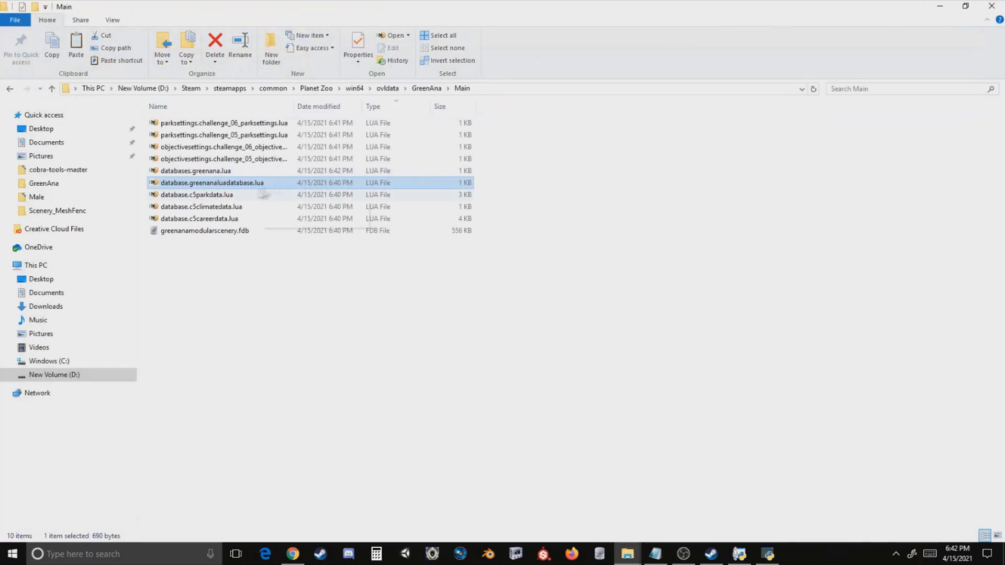
- Remove all code from line 7 down in database.c5parkdata.lua with Notepad++ and close the saved file
right_click(197, 195)
click(130, 229)
click(38, 121)
key(ctrl+shift+End)
key(BackSpace)
key(BackSpace)
click(991, 6)
- Edit database.c5climatedata.lua in Notepad++, delete the code body to the end of the file, and close the saved file
right_click(175, 210)
click(107, 244)
key(ctrl+shift+End)
key(BackSpace)
key(BackSpace)
click(991, 5)
- Edit database.c5careerdata.lua in Notepad++, delete everything after the local global = _G line, then save and close it
right_click(219, 222)
click(152, 256)
click(127, 110)
key(ctrl+shift+End)
key(BackSpace)
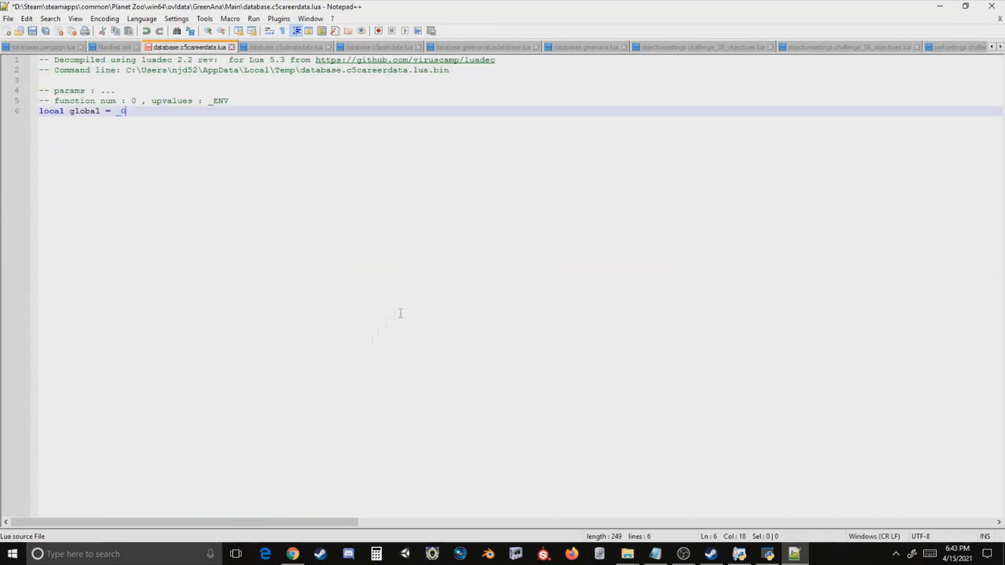
key(ctrl+s)
click(991, 6)
- Open greenanamodularscenery.fdb from the Main folder in SQLiteStudio
click(209, 234)
click(323, 271)
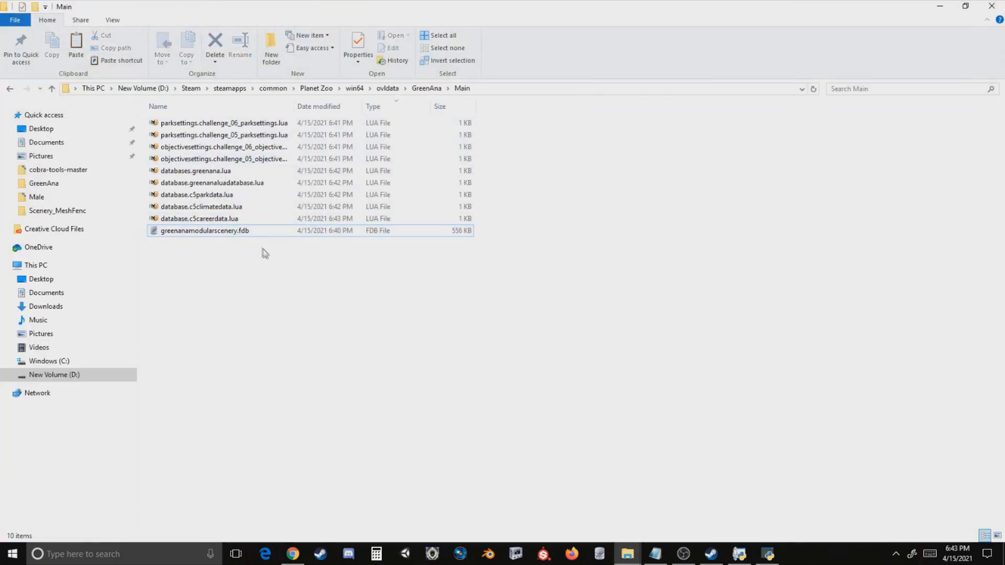
click(249, 234)
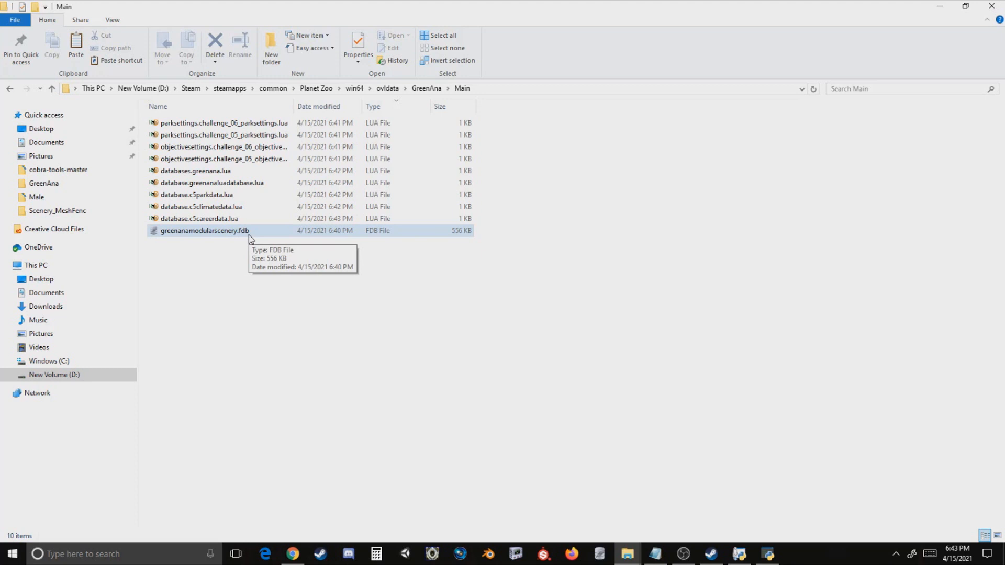
double_click(249, 234)
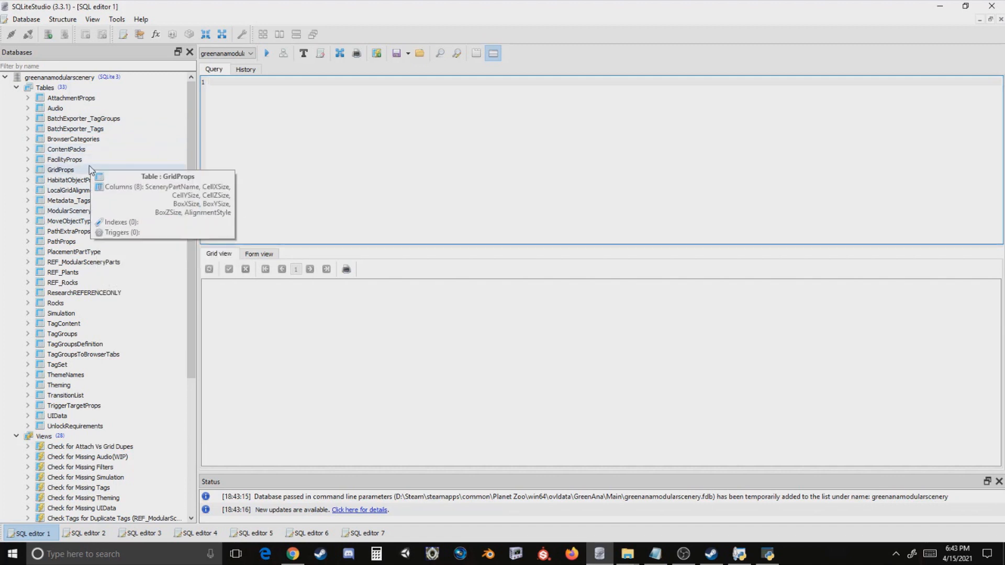
- Delete all five rows from the HabitatObjectProps table and commit the change
double_click(85, 182)
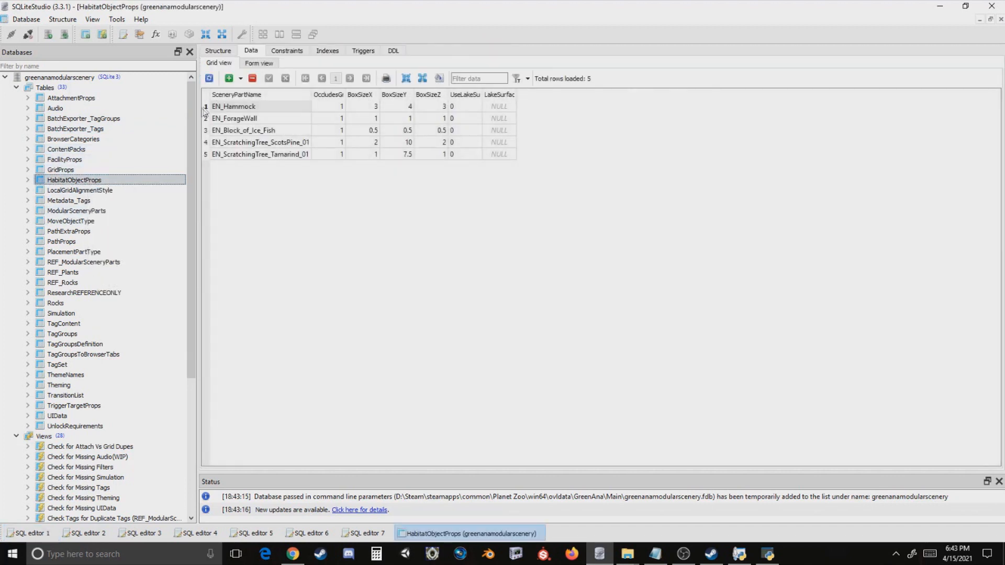
shift+click(250, 155)
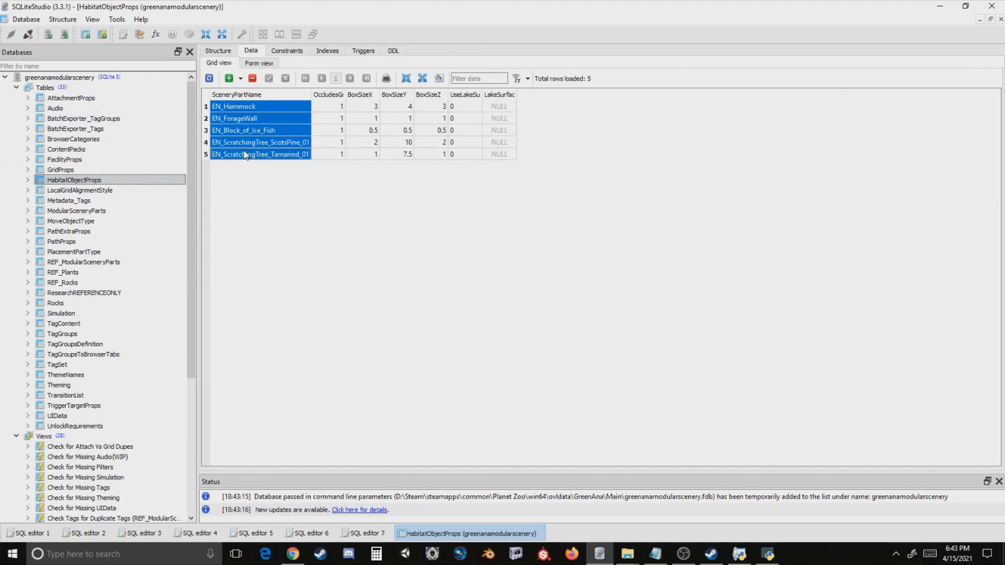
click(253, 78)
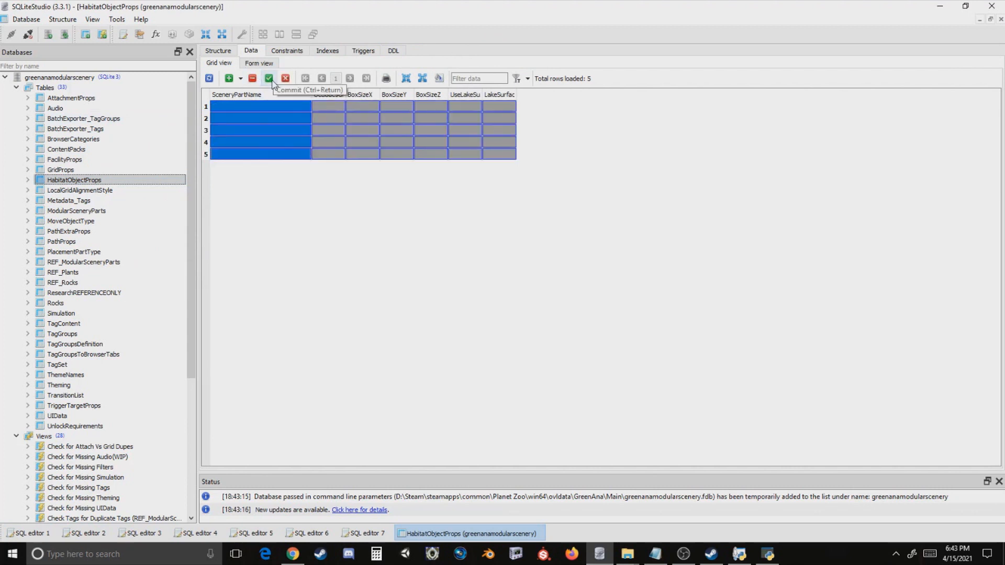
click(270, 79)
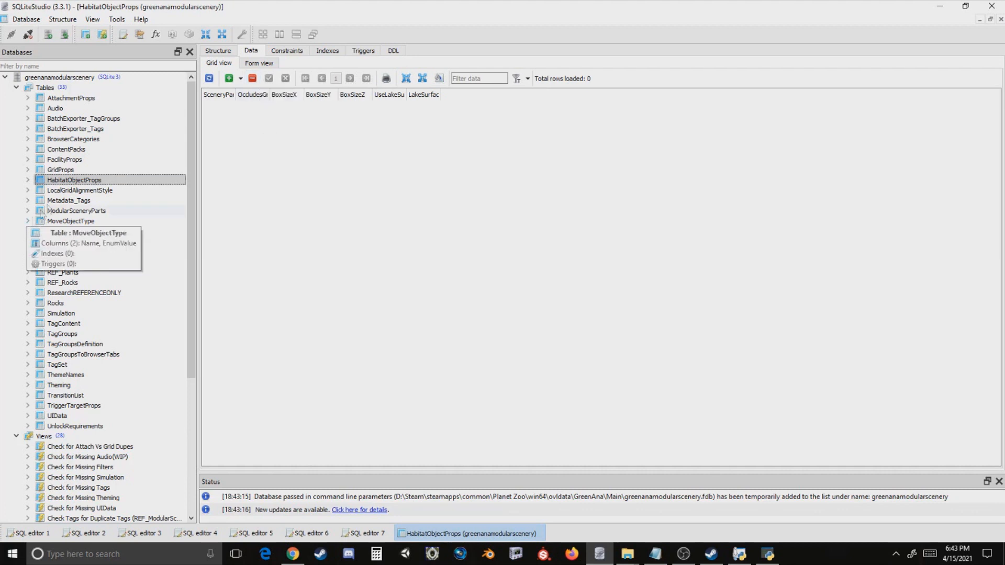
- Sort the ModularSceneryParts table by SceneryPartName, then delete and commit all BB_Screen and Branch_4m rows above the DLC5_AnimalSign entries
double_click(99, 210)
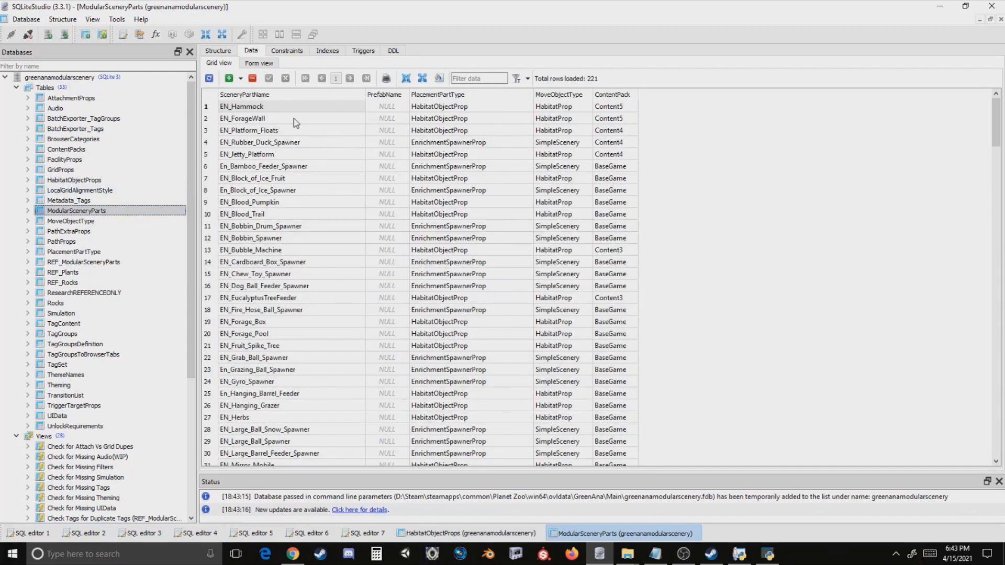
click(291, 93)
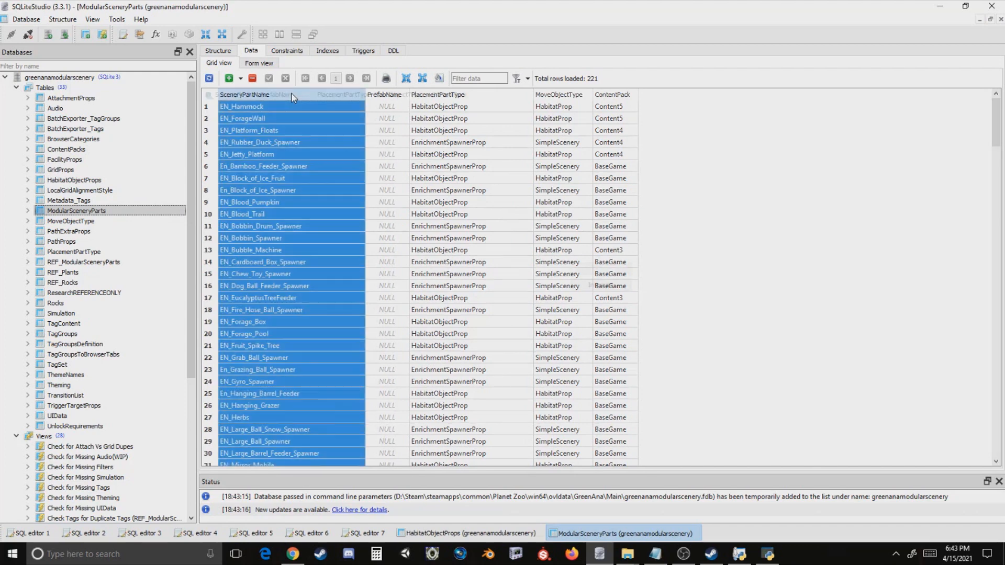
scroll(272, 345, down, 4)
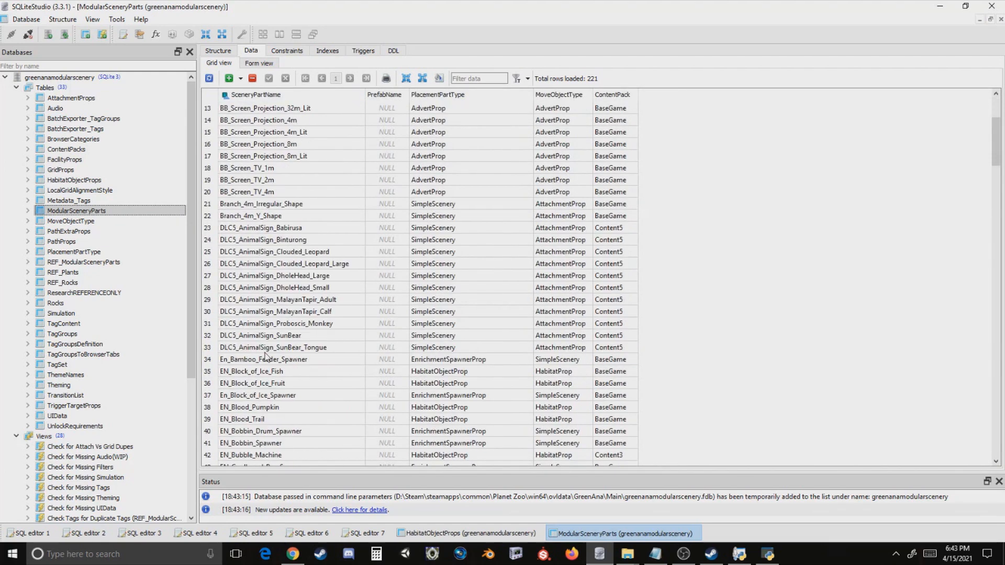
click(264, 350)
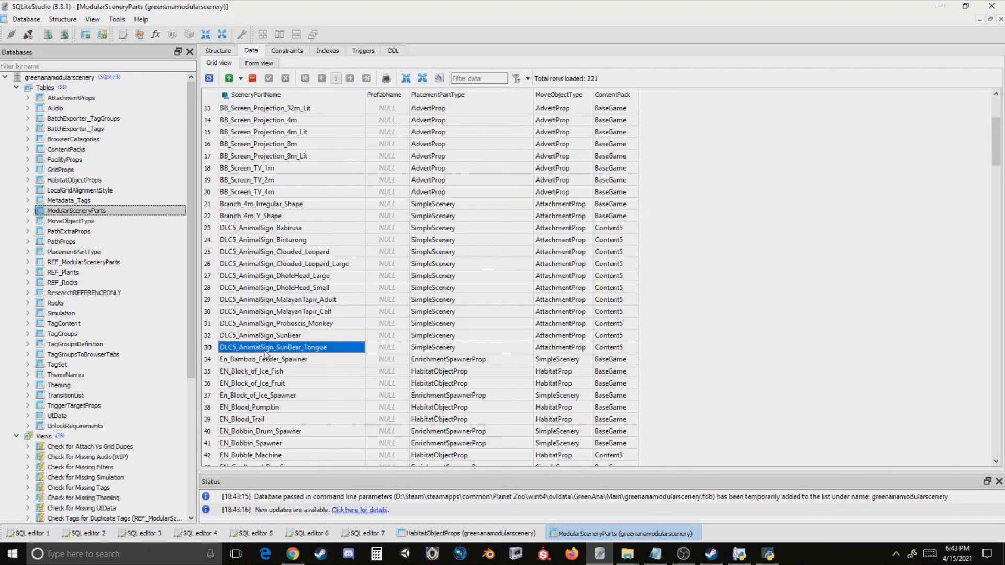
shift+click(250, 229)
click(254, 218)
scroll(255, 218, up, 4)
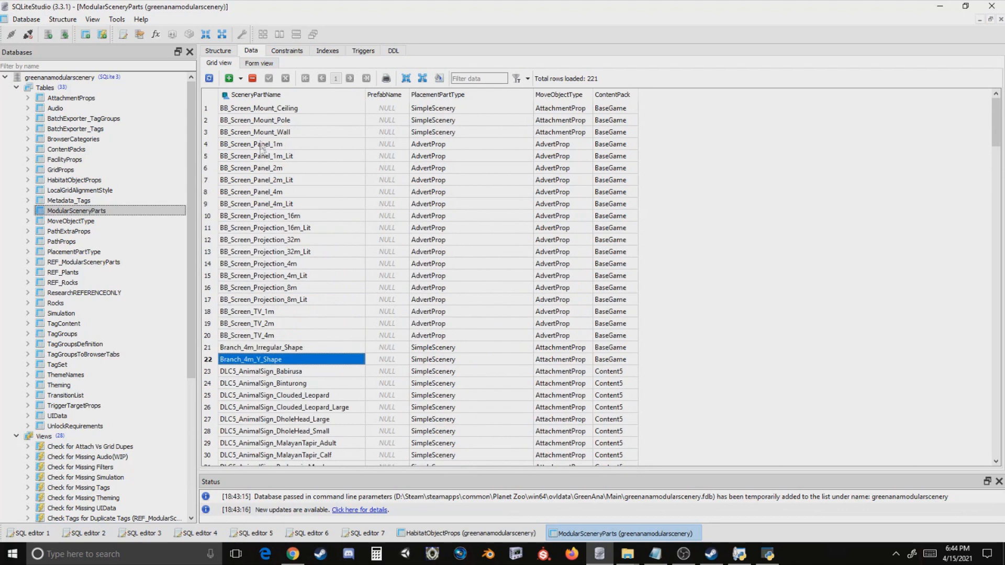
shift+click(260, 110)
click(252, 78)
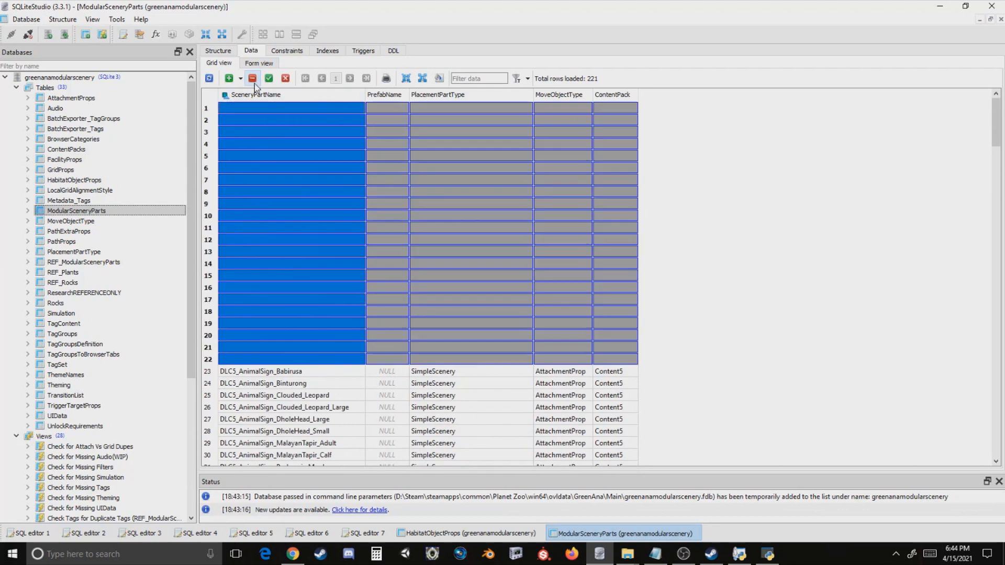
click(268, 78)
- Delete every ModularSceneryParts row from En_Bamboo_Feeder_Spawner to the end of the table and commit
click(244, 239)
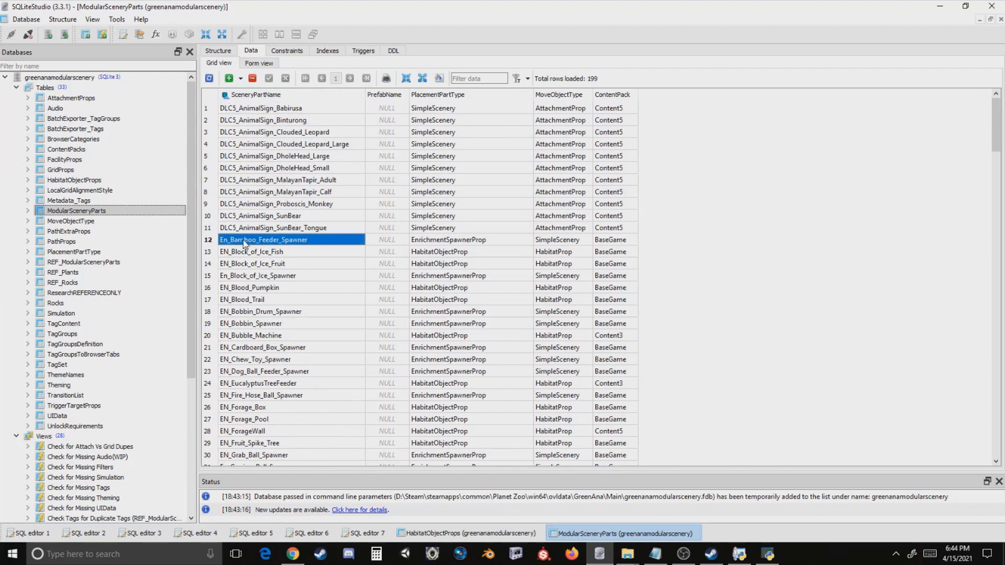
scroll(243, 241, down, 20)
scroll(244, 242, down, 20)
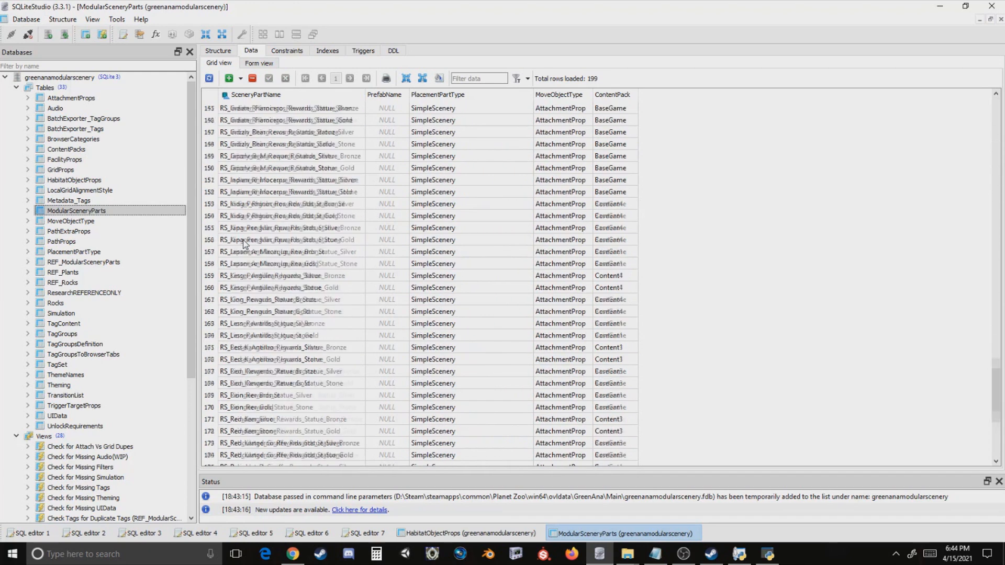
shift+click(243, 461)
click(252, 78)
click(269, 78)
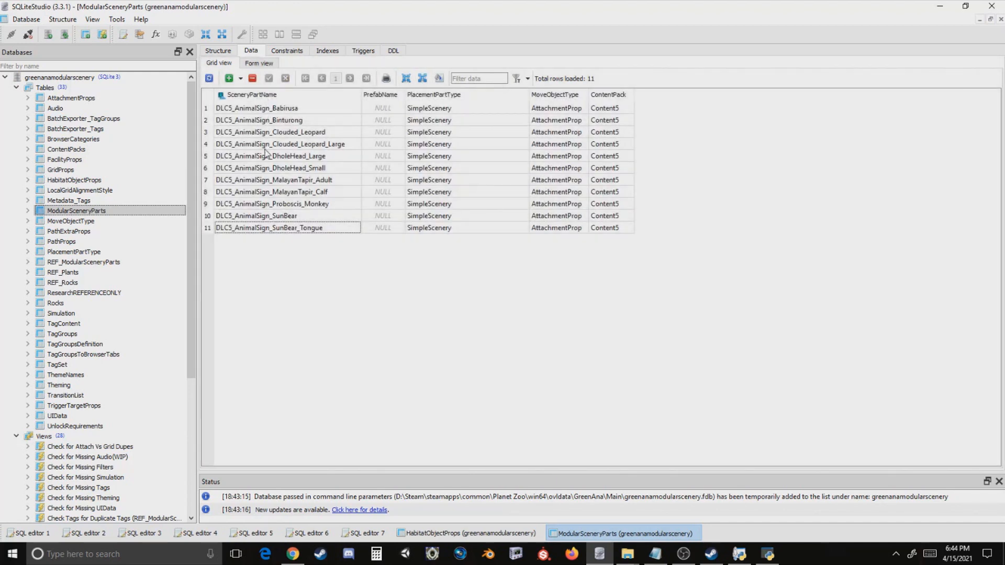
- Delete the five ModularSceneryParts rows from DLC5_AnimalSign_MalayanTapir_Adult through DLC5_AnimalSign_SunBear_Tongue and commit
click(264, 149)
click(273, 125)
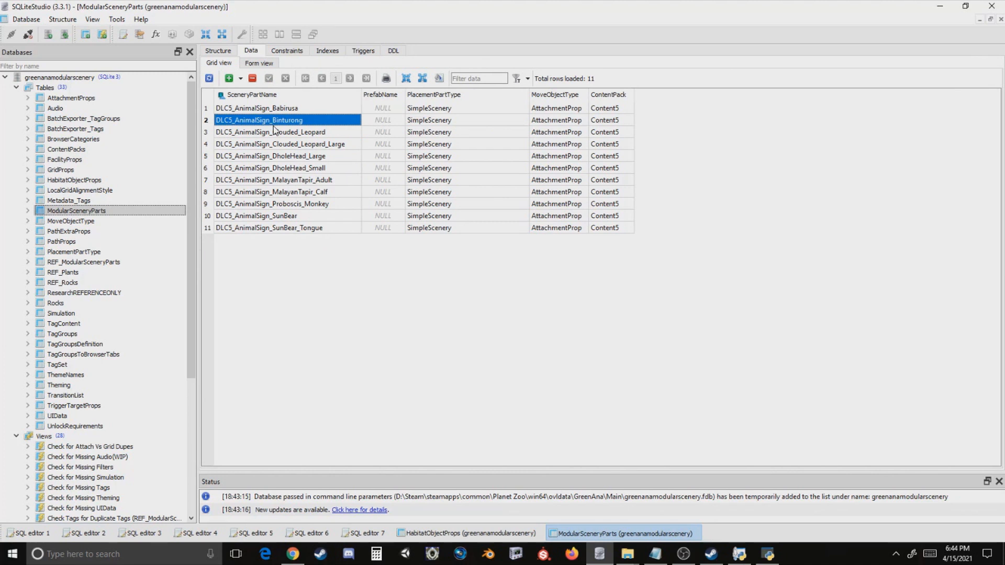
click(291, 112)
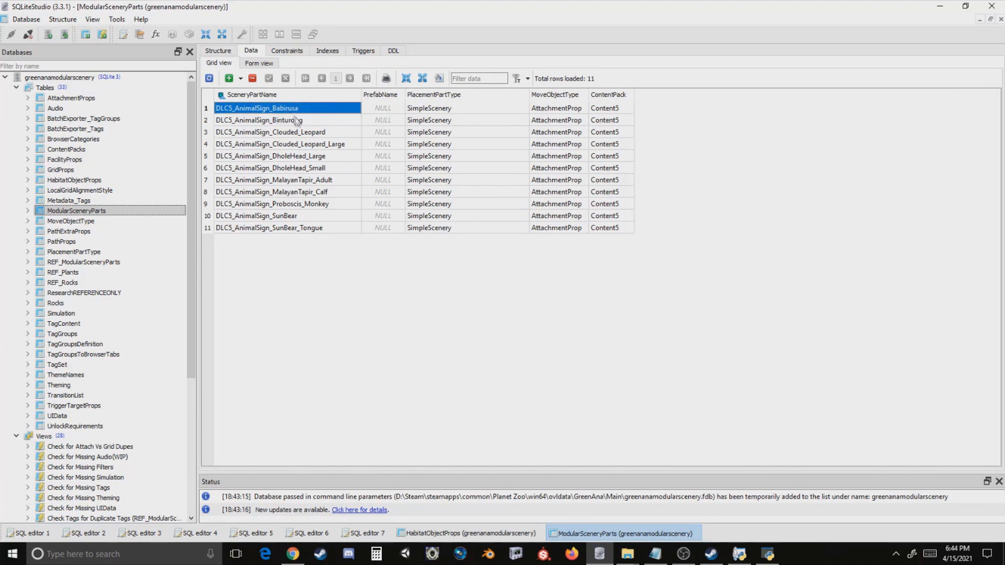
shift+click(300, 168)
click(288, 180)
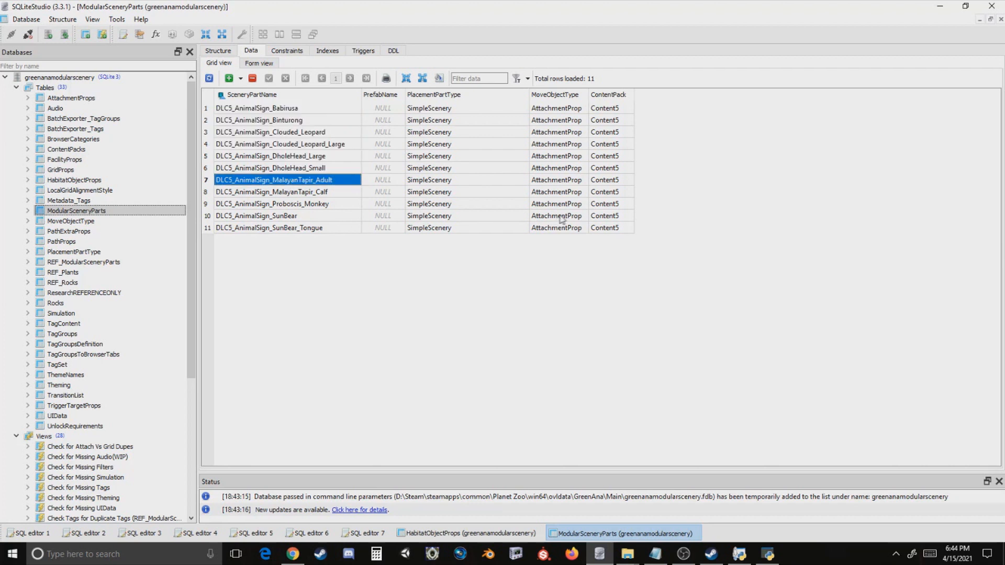
shift+click(597, 229)
key(Delete)
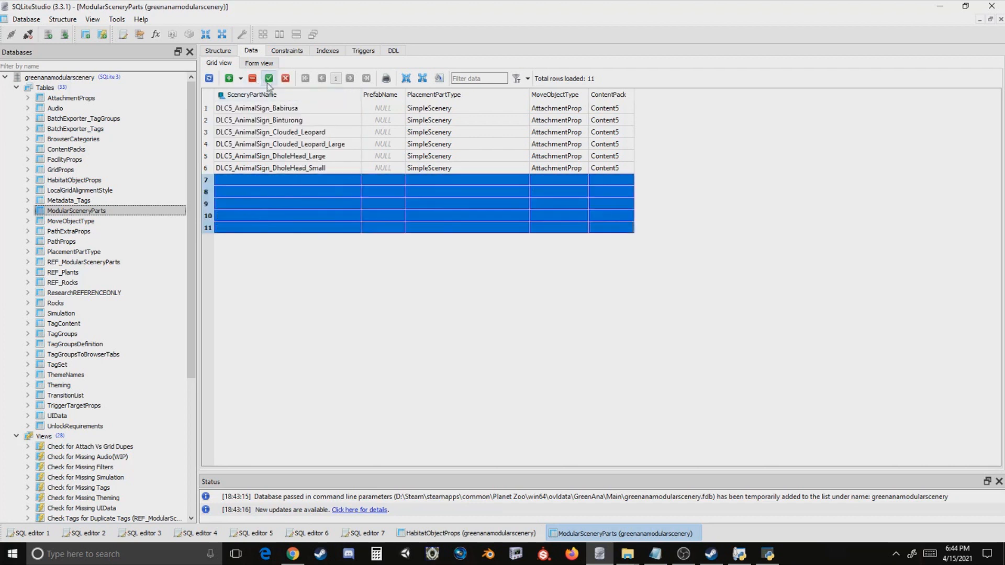
click(268, 80)
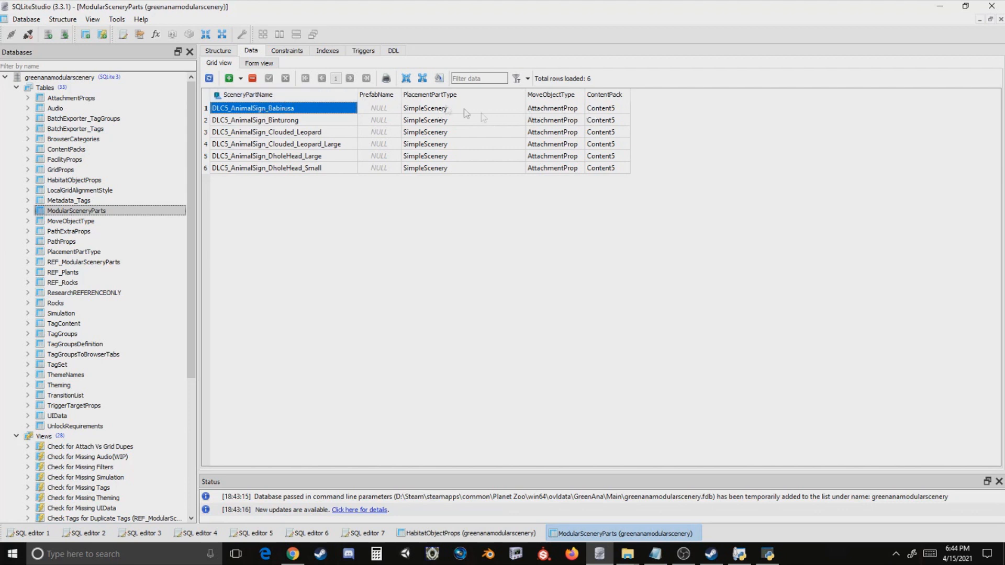
- Rename the Babirusa sign's SceneryPartName to Anac_AnimalSign_Babirusa
double_click(230, 108)
click(230, 108)
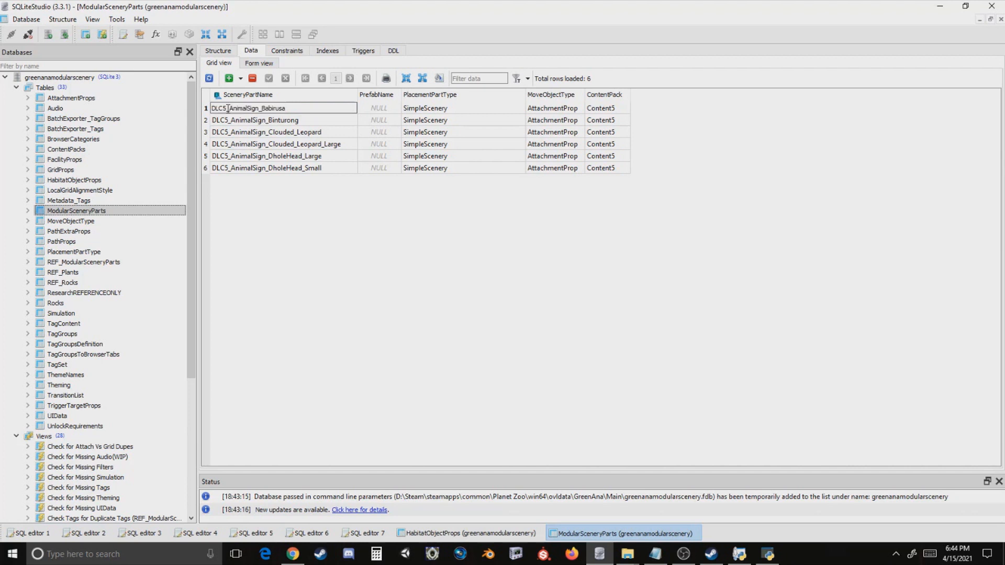
key(BackSpace)
key(BackSpace)
key(BackSpace)
key(BackSpace)
text(Ana)
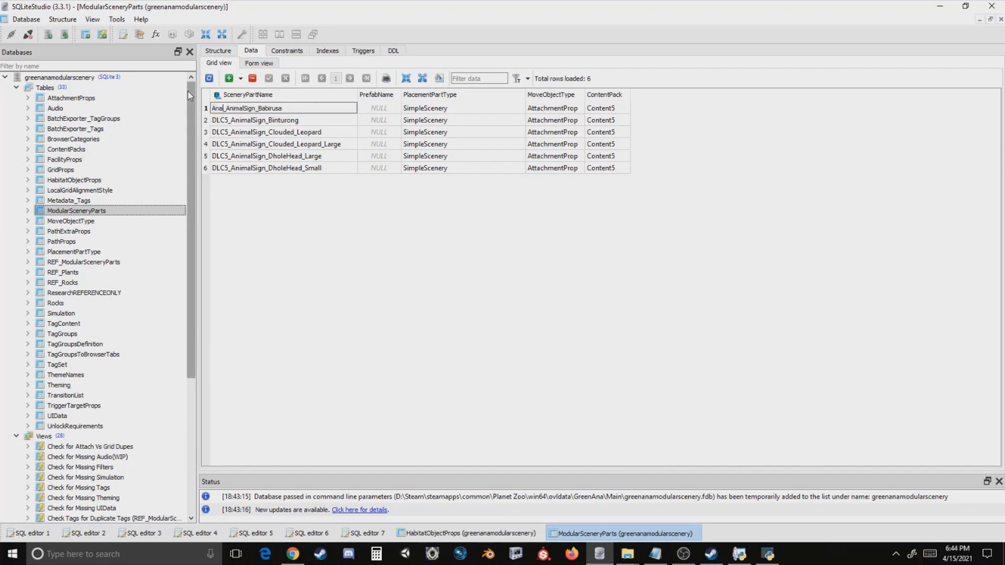
text(c)
key(Return)
- Replace the DLC5 prefix with Anac in the SceneryPartName of the Binturong and Clouded_Leopard signs
double_click(224, 120)
drag(224, 120, 128, 104)
text(Anac)
key(Delete)
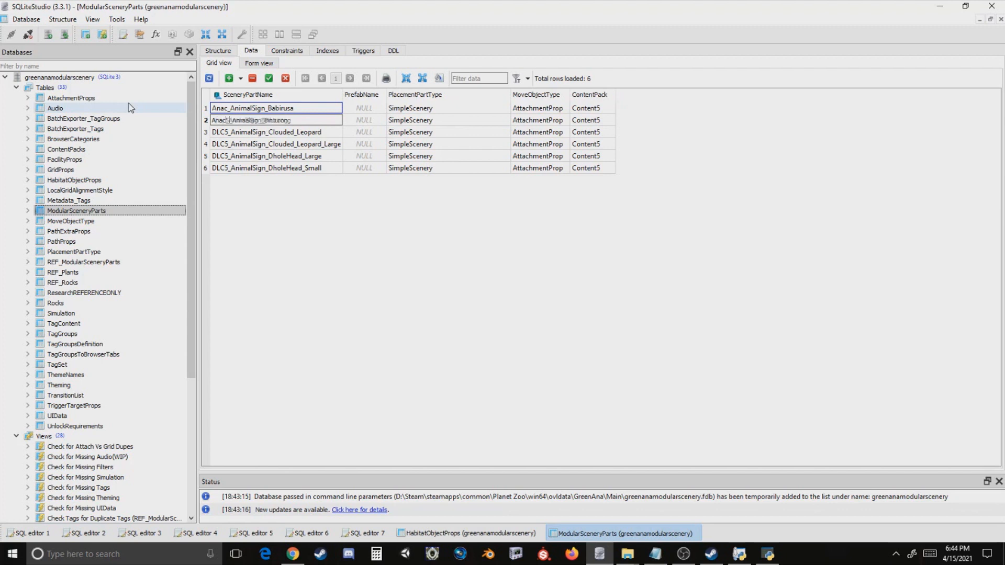
key(Return)
double_click(225, 133)
drag(225, 133, 116, 111)
text(Anac)
key(Return)
- Replace the DLC5 prefix with Anac in the SceneryPartName of the Clouded_Leopard_Large, DholeHead_Large and DholeHead_Small signs
double_click(225, 145)
text(Anac)
key(Return)
drag(225, 145, 157, 133)
double_click(225, 157)
text(Anac)
key(Return)
double_click(225, 168)
drag(225, 168, 179, 153)
text(Anac)
key(Return)
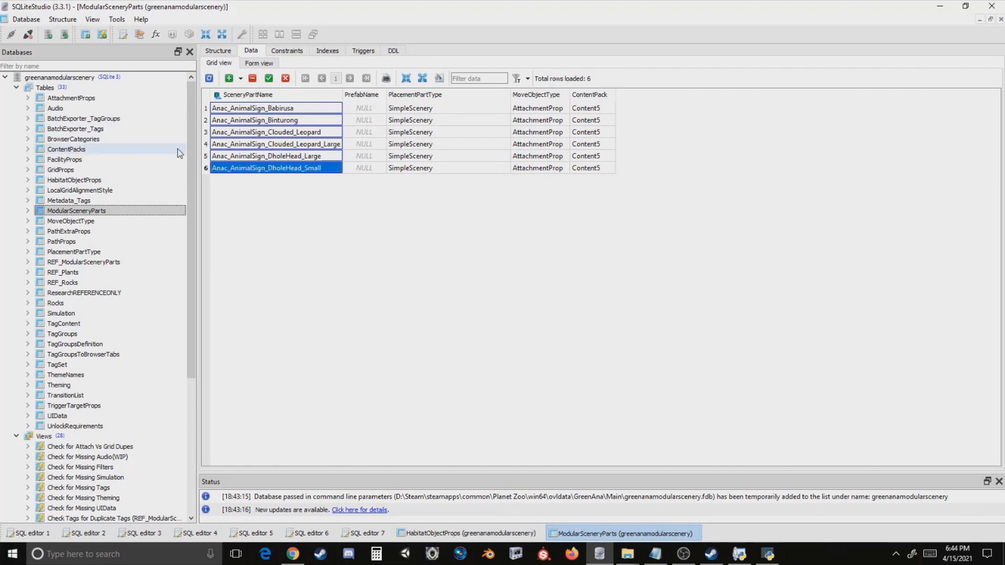
- Set ContentPack to BaseGame for all six Anac_AnimalSign rows and commit the ModularSceneryParts changes
click(602, 108)
text(BaseGame)
key(Return)
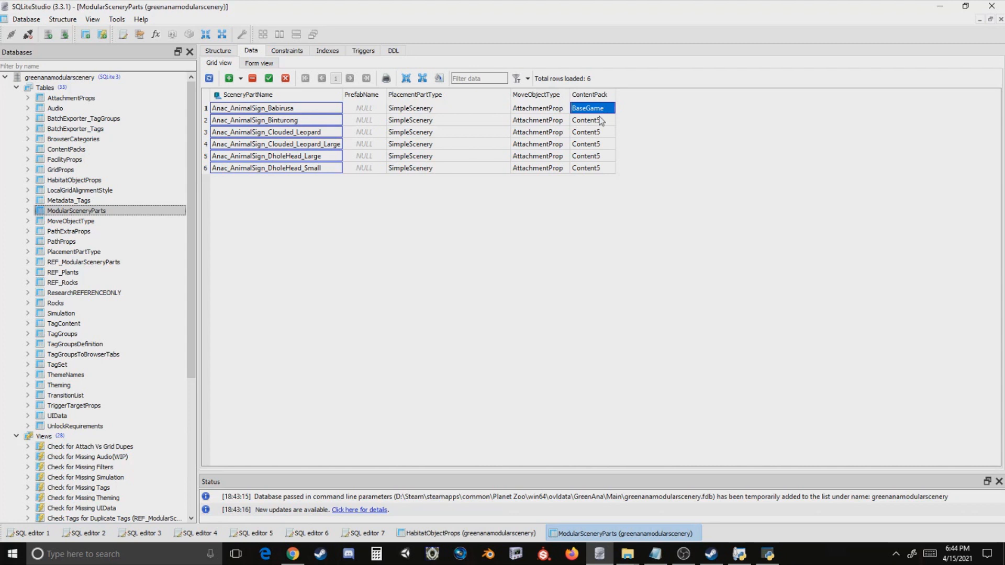
click(598, 122)
text(BaseGame)
click(598, 134)
text(BaseGame)
click(596, 144)
text(BaseGame)
click(594, 156)
text(BaseGame)
click(589, 168)
text(BaseGame)
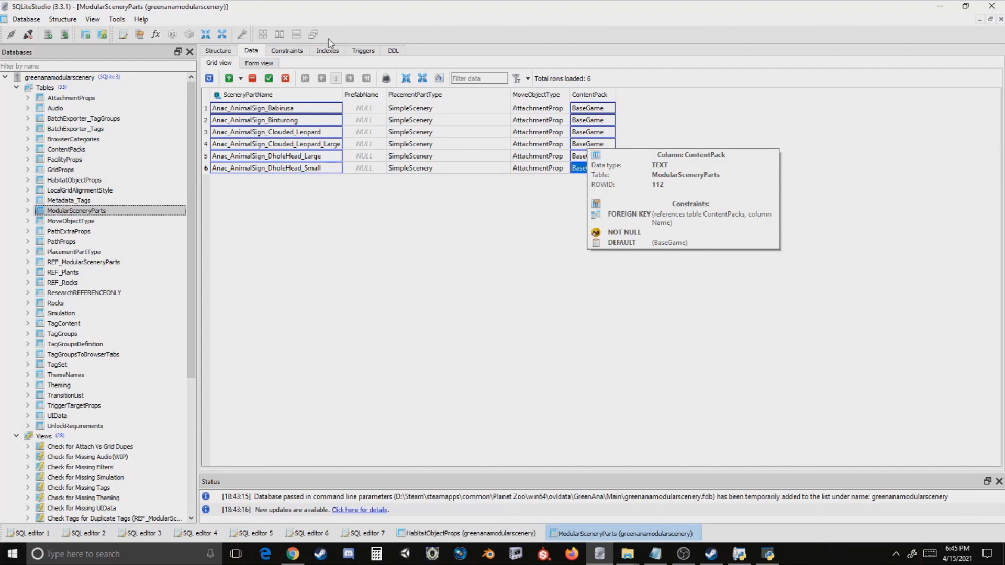
click(269, 79)
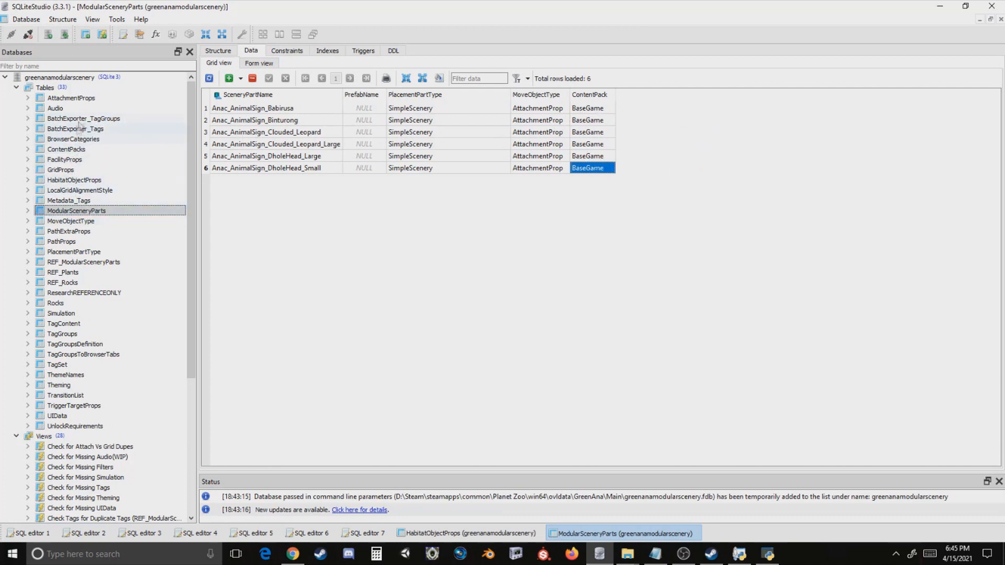
- Check the AttachmentProps table, and in UIData set the Clouded_Leopard row's LabelTextSymbol to BuildingPartName_Anac_AnimalSign_Clouded_Leopard
double_click(75, 98)
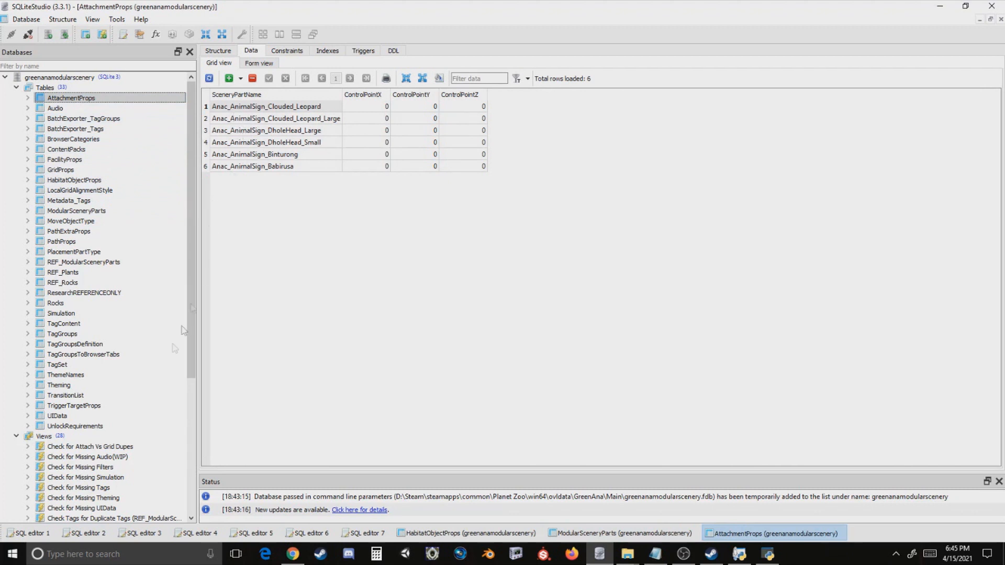
double_click(82, 419)
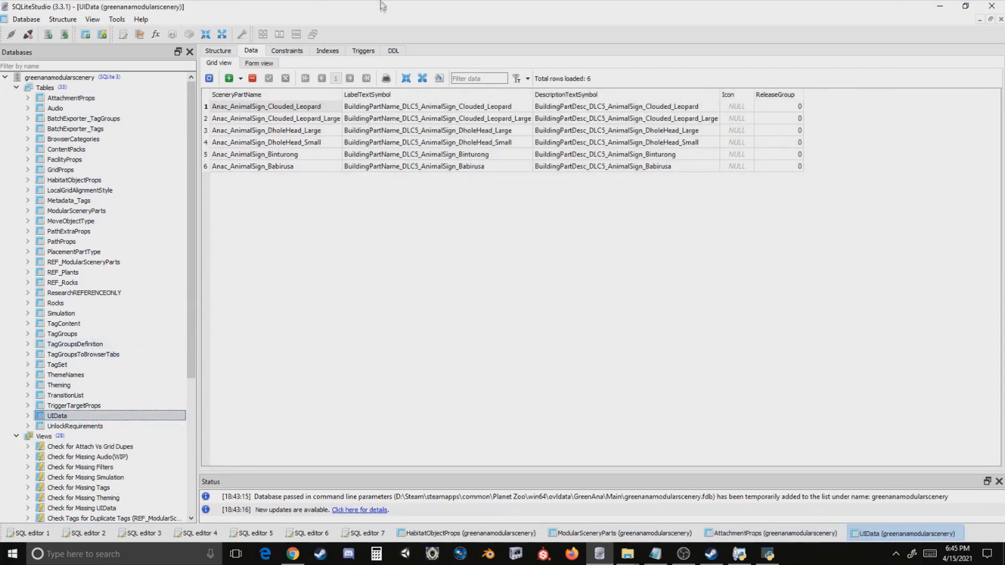
click(409, 108)
double_click(407, 107)
drag(395, 108, 410, 104)
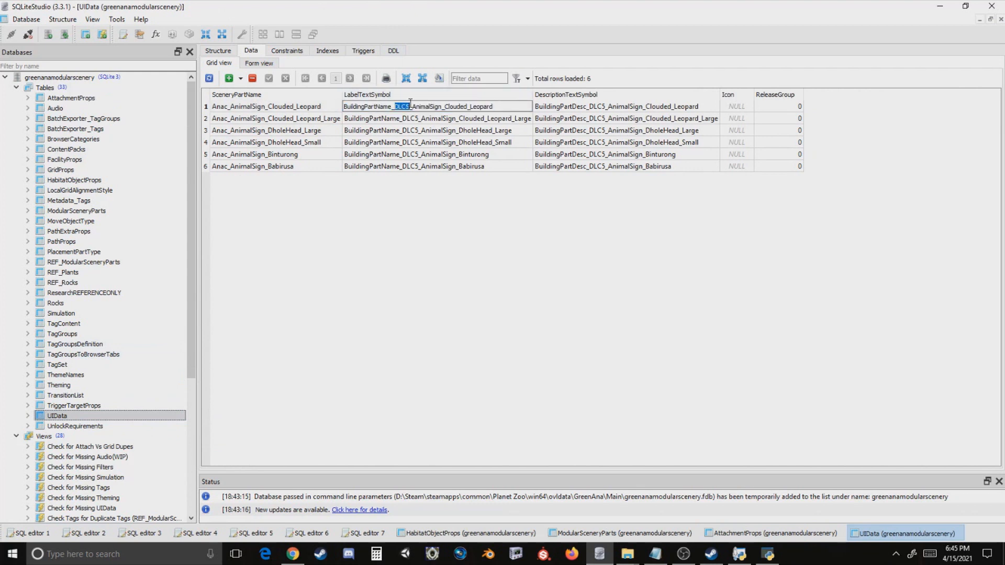
text(Anac)
key(Return)
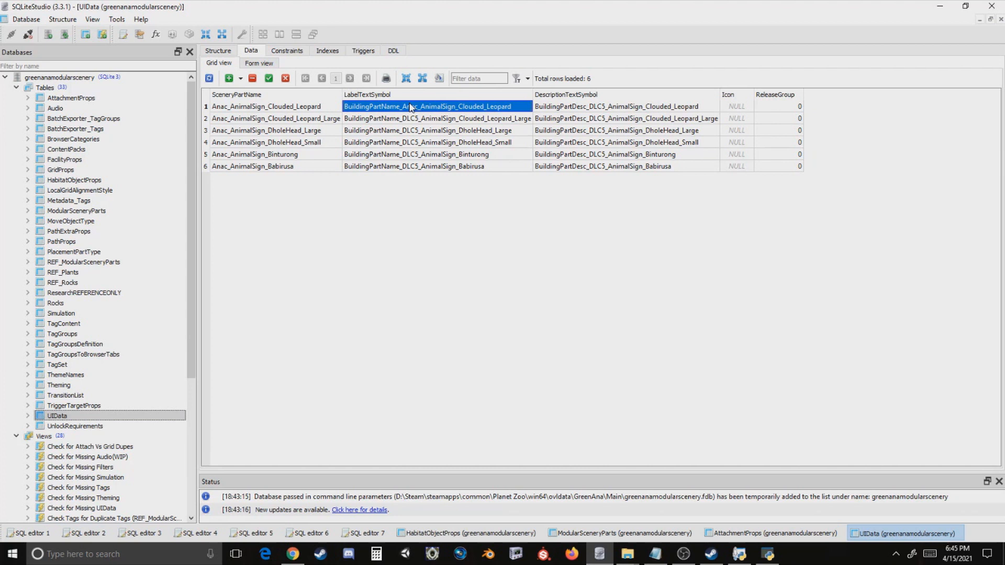
- Set the Clouded_Leopard_Large row's LabelTextSymbol to BuildingPartName_Anac_AnimalSign_Clouded_Leopard_Large
click(430, 120)
double_click(408, 119)
click(409, 119)
drag(409, 119, 395, 119)
text(Anac)
key(Return)
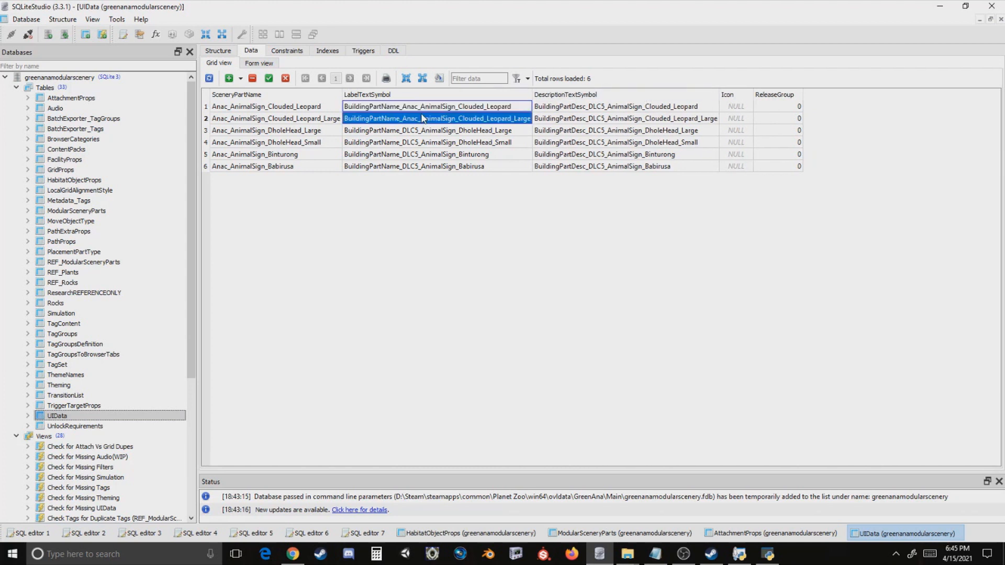
- Set the DholeHead_Large row's LabelTextSymbol to BuildingPartName_Anac_AnimalSign_DholeHead_Large
click(415, 131)
double_click(409, 131)
click(407, 131)
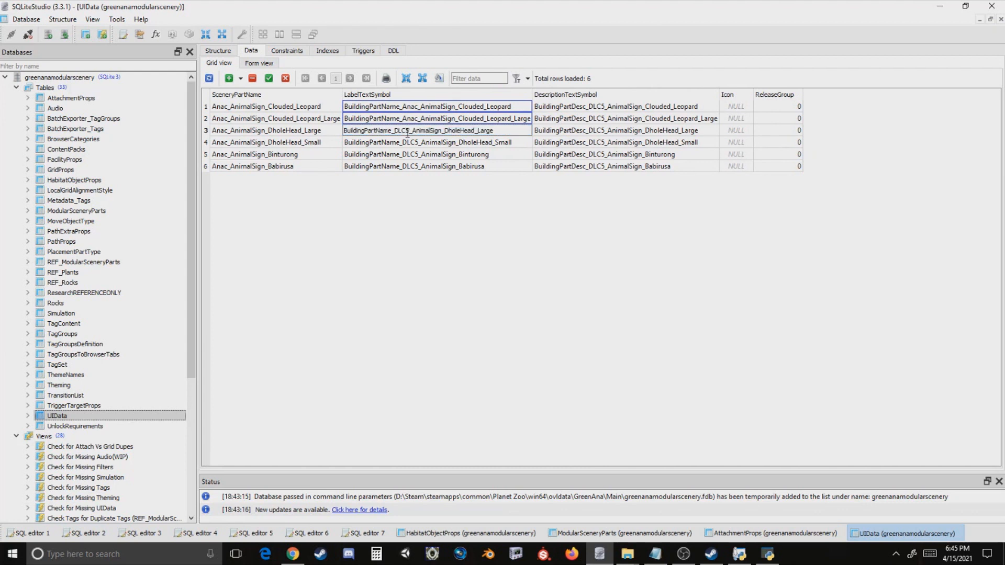
key(BackSpace)
key(BackSpace)
key(BackSpace)
key(Delete)
text(Anac)
key(Return)
- Set the DholeHead_Small row's LabelTextSymbol to BuildingPartName_Anac_AnimalSign_DholeHead_Small
double_click(411, 142)
click(407, 143)
key(BackSpace)
key(BackSpace)
key(BackSpace)
key(Delete)
text(Anac)
key(Return)
- Replace DLC5 with Anac in the LabelTextSymbol of the Binturong and Babirusa rows
triple_click(409, 155)
key(BackSpace)
key(BackSpace)
key(BackSpace)
key(Delete)
text(Anac)
key(Return)
triple_click(409, 166)
key(BackSpace)
key(BackSpace)
key(BackSpace)
key(Delete)
text(Anac)
key(Return)
- Replace DLC5 with Anac in the DescriptionTextSymbol of the Clouded_Leopard and Clouded_Leopard_Large rows
triple_click(597, 107)
key(BackSpace)
key(BackSpace)
key(BackSpace)
key(Delete)
text(Anac)
key(Return)
double_click(600, 117)
click(599, 118)
key(BackSpace)
key(BackSpace)
key(BackSpace)
key(BackSpace)
text(Anac)
key(Return)
- Replace DLC5 with Anac in the DescriptionTextSymbol of the DholeHead_Large and DholeHead_Small rows
triple_click(599, 130)
key(BackSpace)
key(BackSpace)
key(BackSpace)
key(BackSpace)
text(Anac)
key(Return)
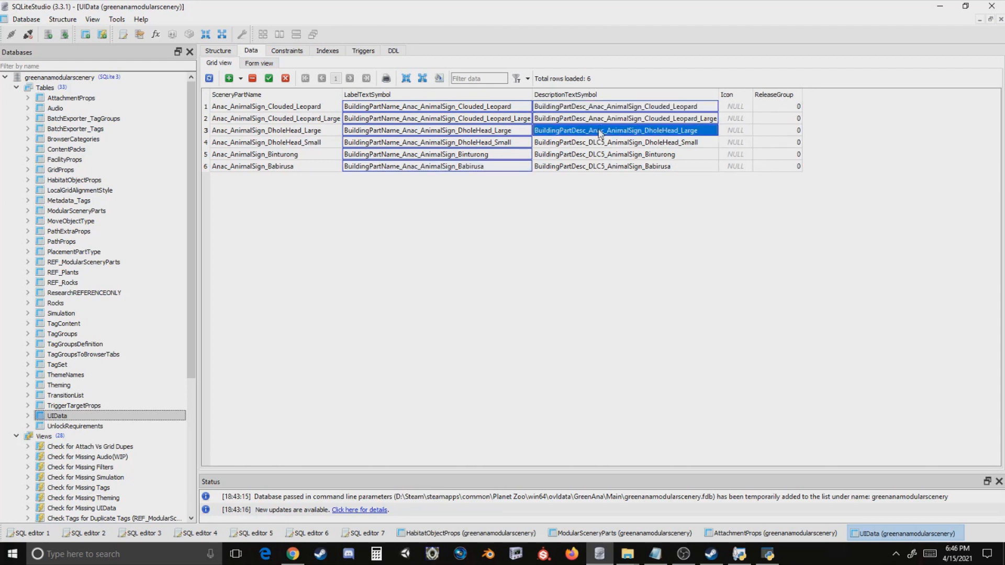
key(BackSpace)
key(BackSpace)
text(Anac)
key(Return)
- Replace DLC5 with Anac in the Binturong and Babirusa DescriptionTextSymbol values, commit the UIData changes, and return to the Main folder in File Explorer
triple_click(599, 156)
key(BackSpace)
key(BackSpace)
key(BackSpace)
key(BackSpace)
text(Anac)
key(Return)
triple_click(595, 165)
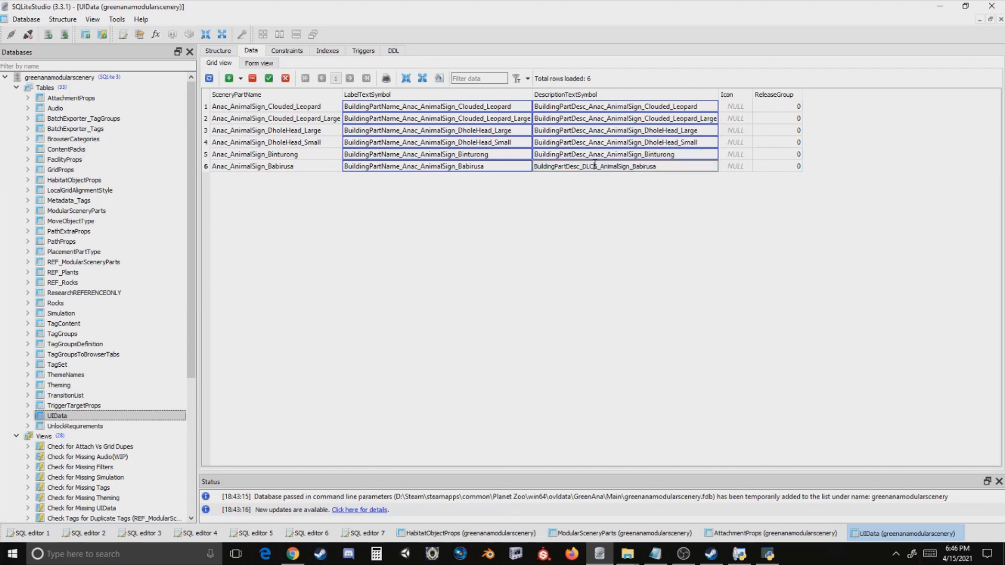
text(ac)
key(Return)
click(268, 78)
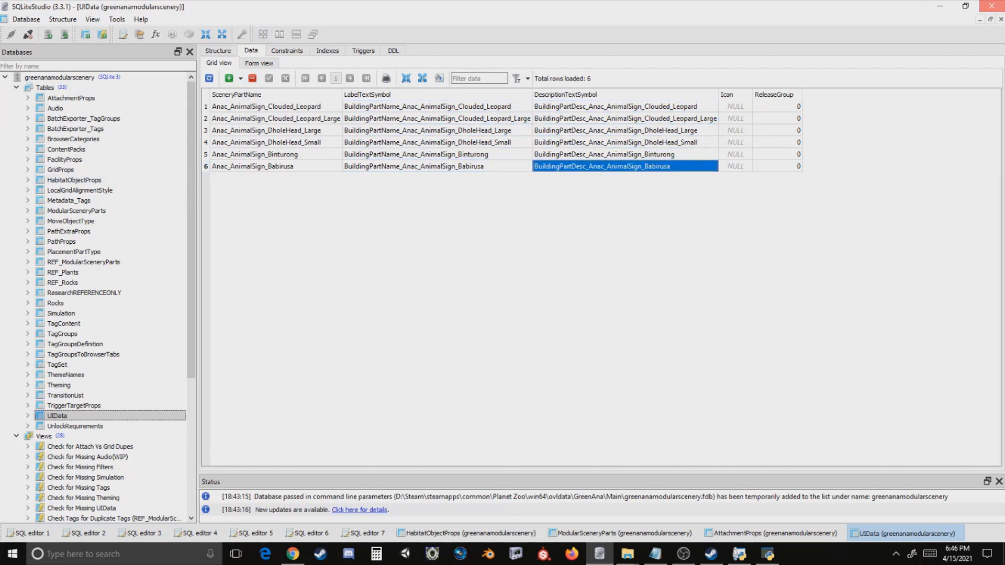
key(alt+Tab)
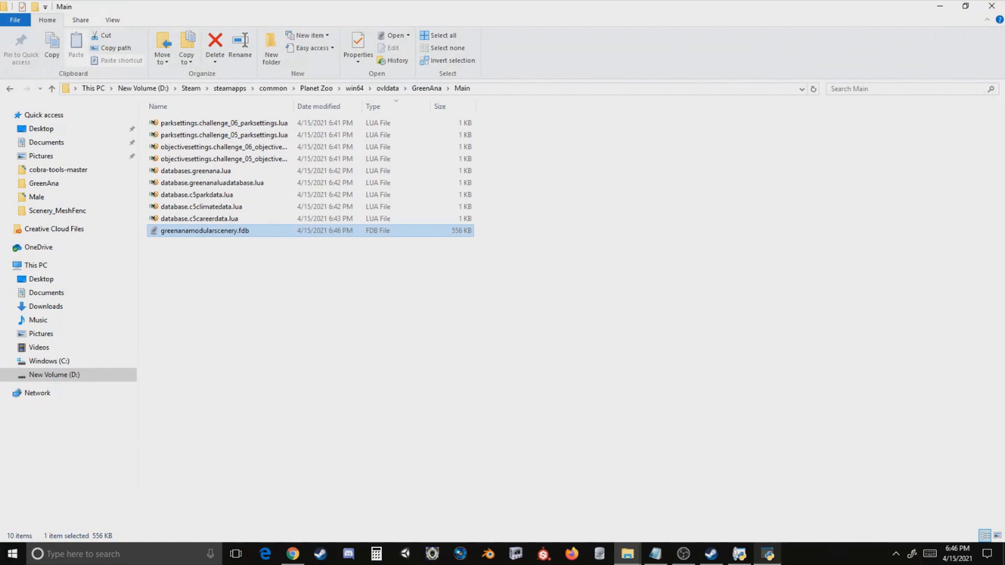
- Switch to the OVL Archive Editor and reload GreenAna's Main.ovl by opening Init.ovl first and Main.ovl after it
click(768, 553)
click(459, 108)
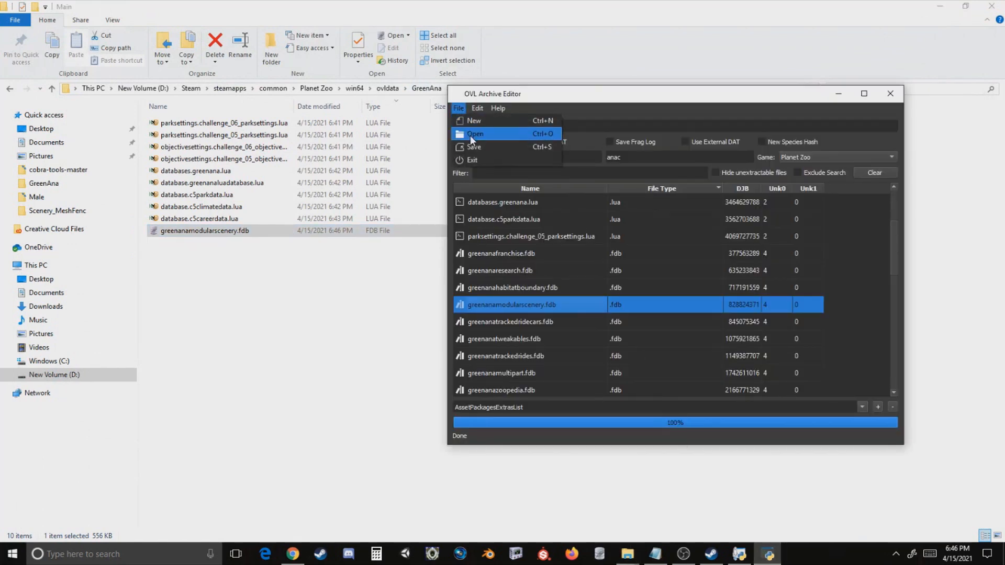
click(470, 135)
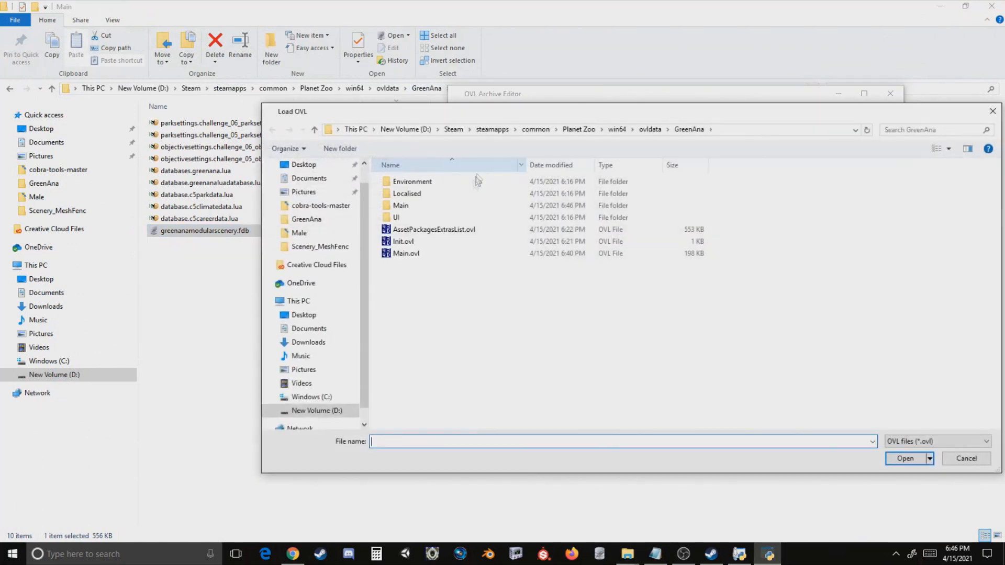
click(403, 241)
double_click(407, 242)
click(459, 109)
click(467, 134)
double_click(415, 251)
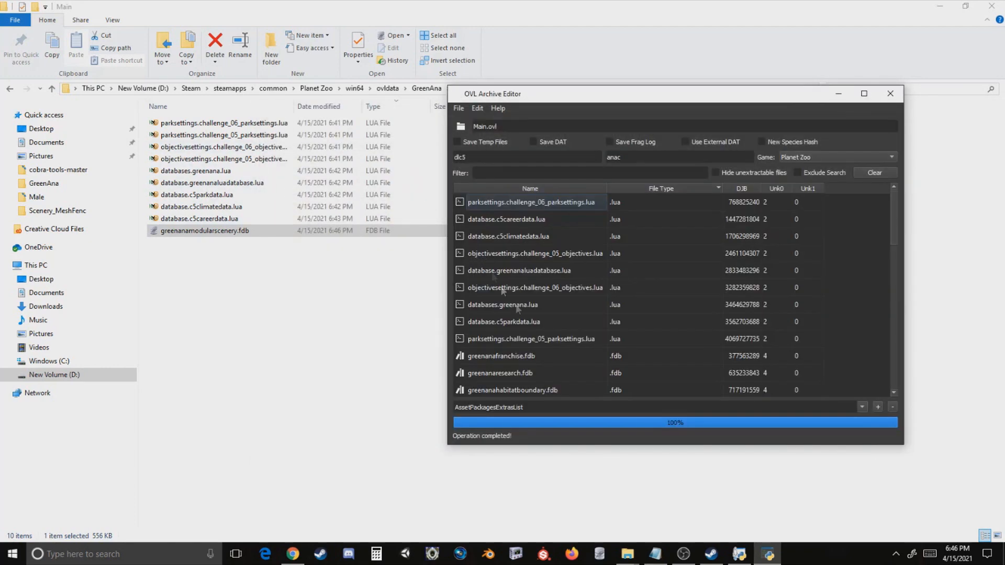
scroll(536, 327, down, 2)
scroll(513, 250, up, 2)
- Run a Dat Edit on Main.ovl that replaces DLC5 with Anac
double_click(484, 158)
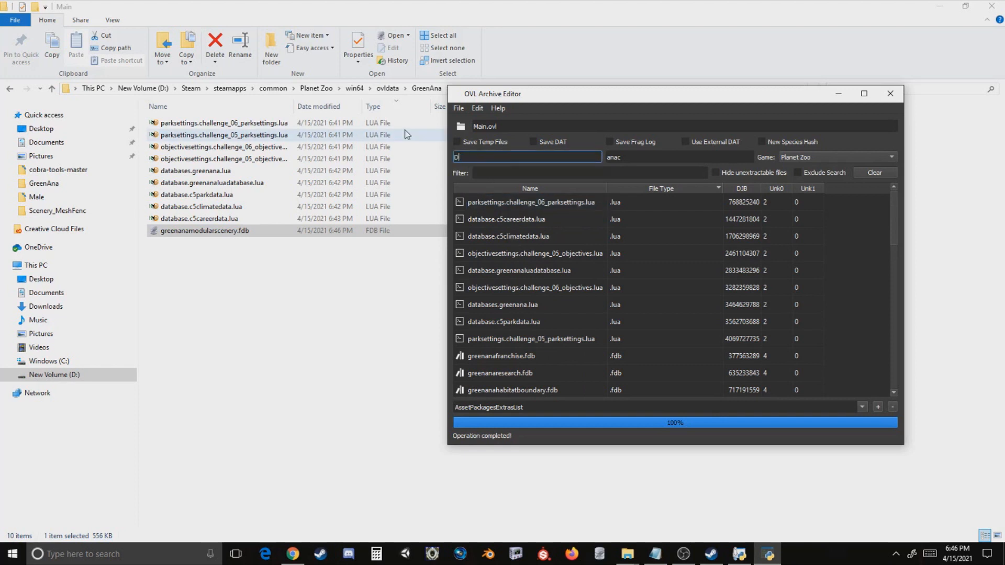
key(Tab)
text(Ahac)
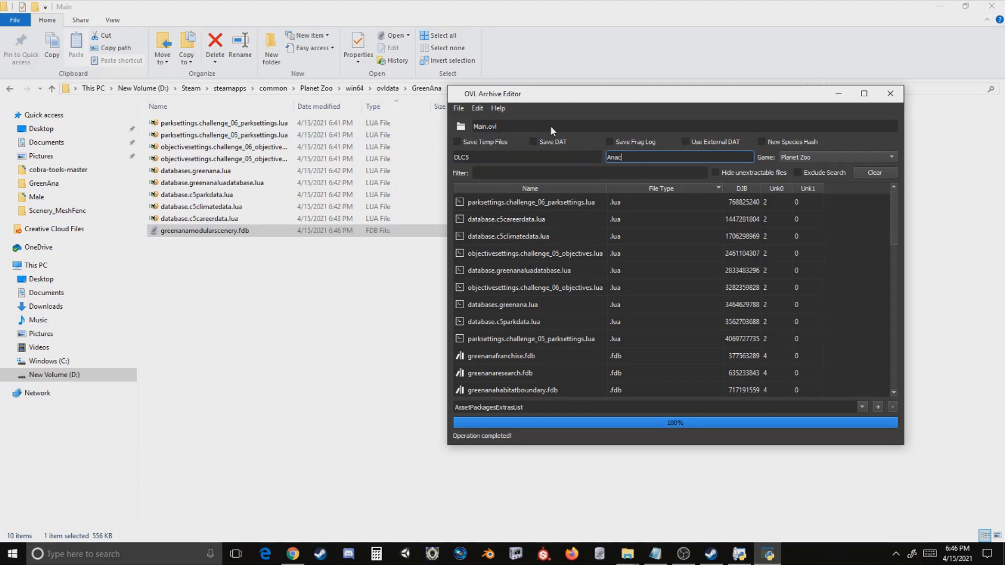
click(479, 108)
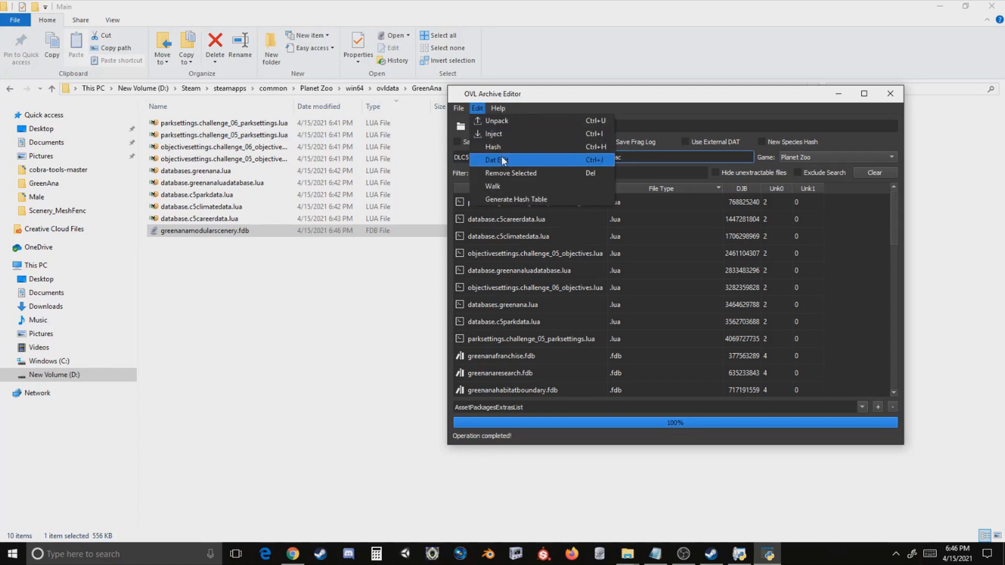
click(502, 157)
- Run a Dat Edit on Main.ovl that replaces Content5 with GreenAna
click(503, 157)
key(ctrl+a)
text(C)
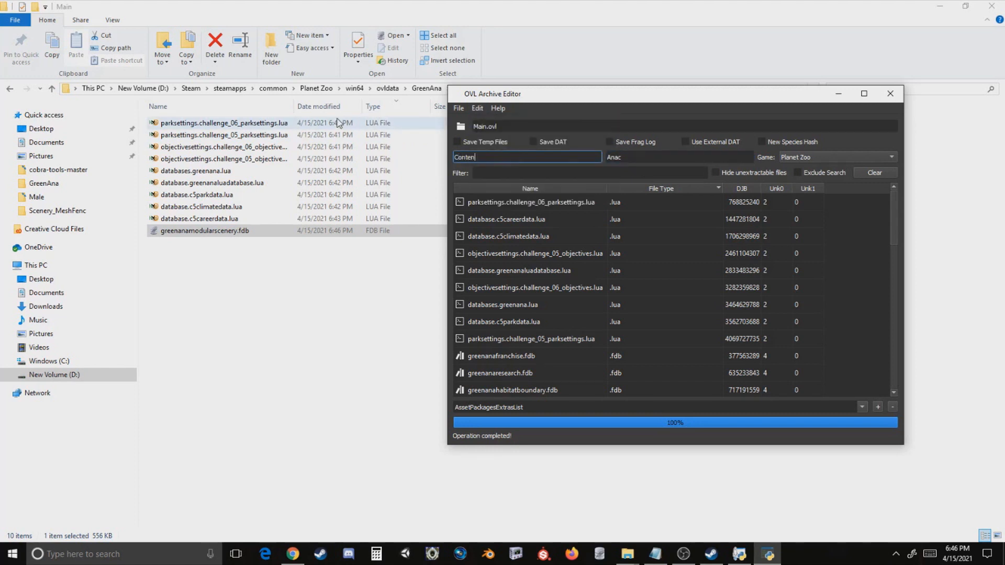
click(640, 160)
key(ctrl+a)
text(GreenAna)
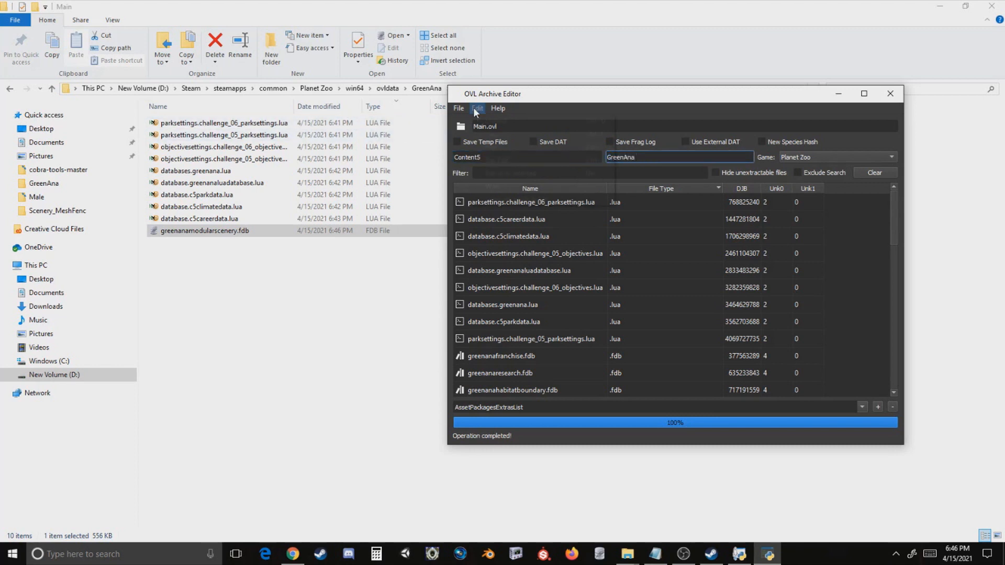
click(475, 108)
click(504, 160)
- Save the edited archive over the existing Main.ovl in the GreenAna folder
click(459, 109)
click(487, 135)
double_click(427, 254)
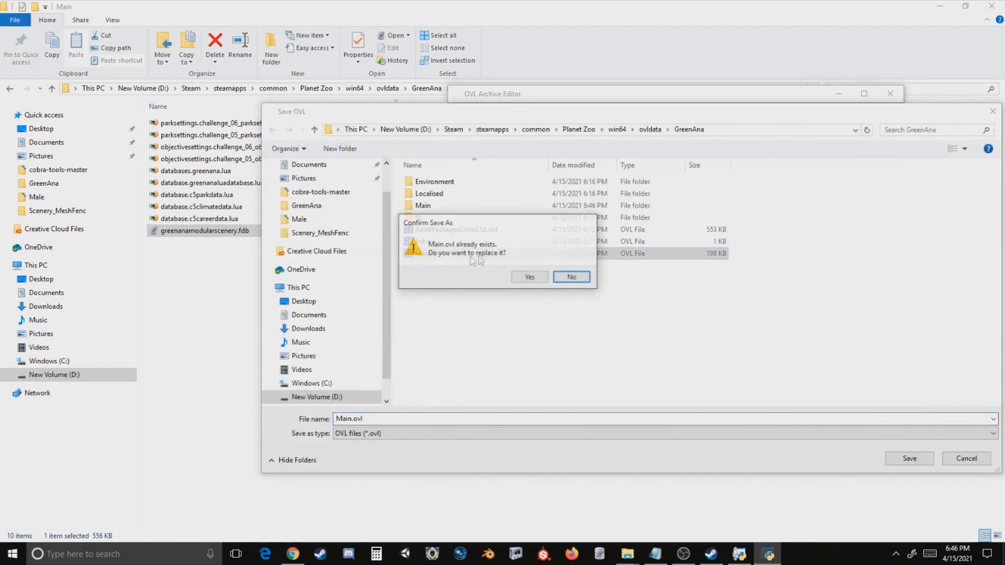
click(529, 276)
- Open Init.ovl and then reopen Main.ovl to load the saved archive afresh
click(452, 109)
click(482, 124)
double_click(414, 241)
click(456, 108)
click(481, 124)
double_click(444, 255)
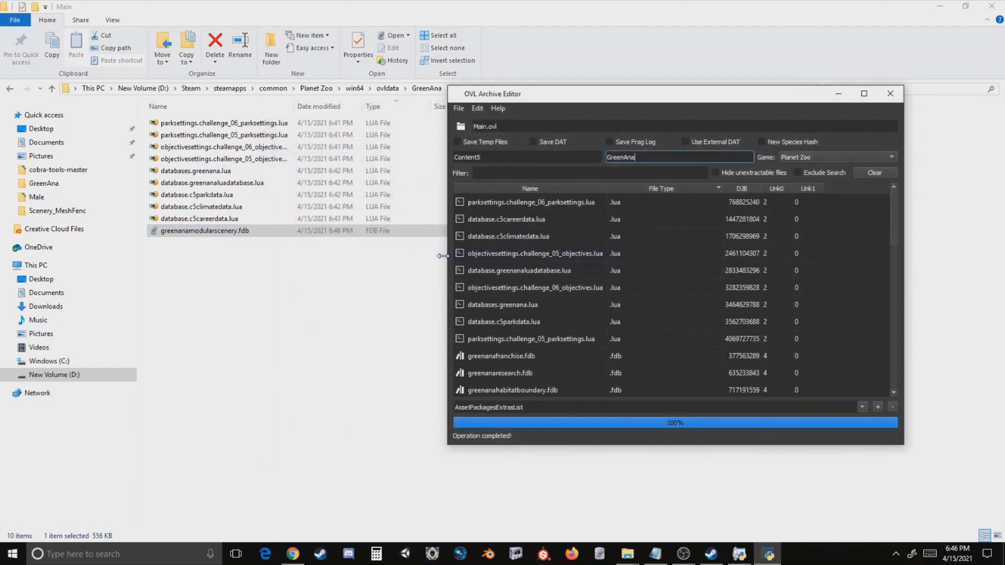
- Inject all ten files from the extracted Main folder into Main.ovl and save over the existing archive
drag(289, 261, 628, 334)
click(458, 108)
click(477, 137)
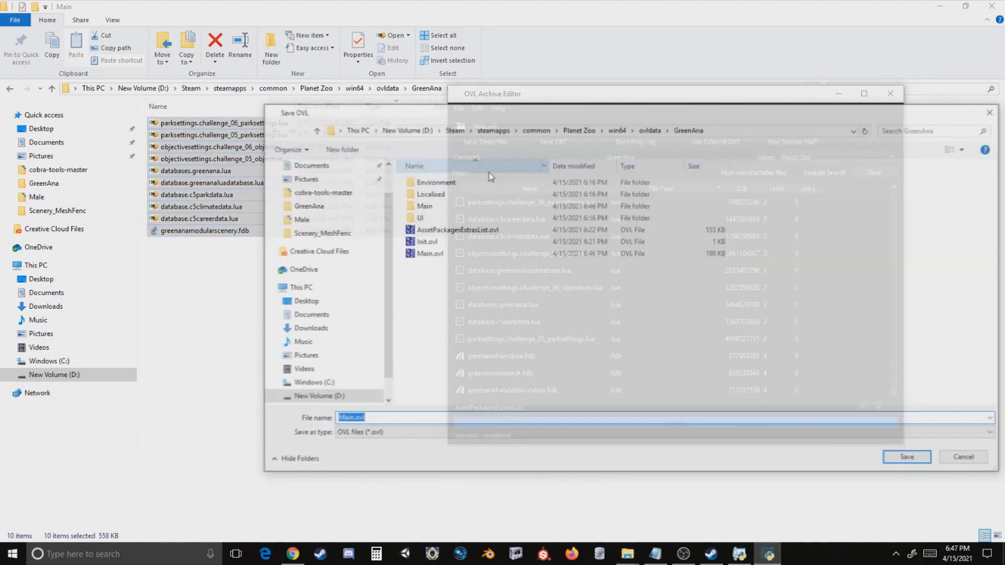
double_click(437, 255)
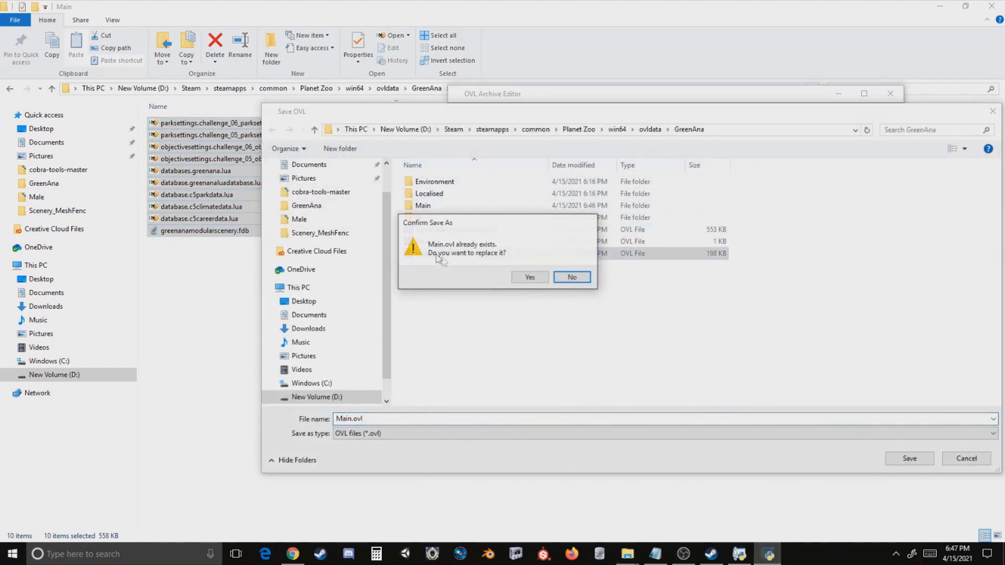
click(529, 279)
- Switch to Steam, launch Planet Zoo and open the Construction browser in a zoo to test the mod
click(705, 547)
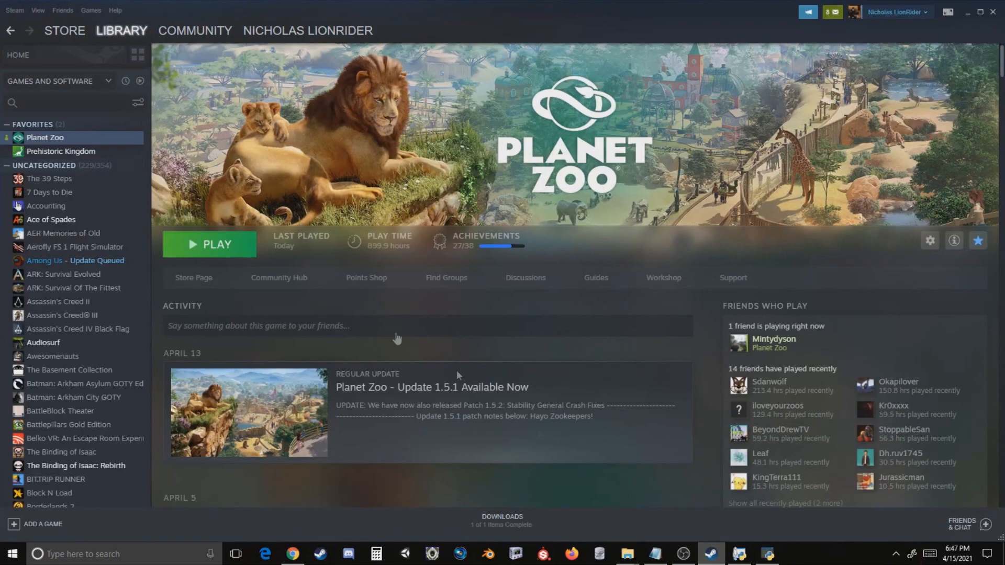
click(227, 248)
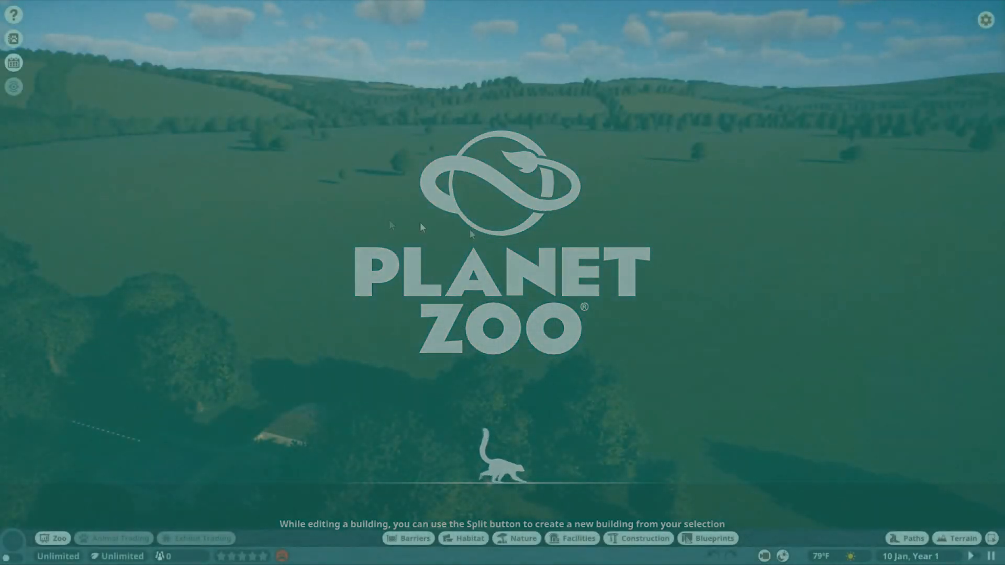
scroll(496, 258, up, 5)
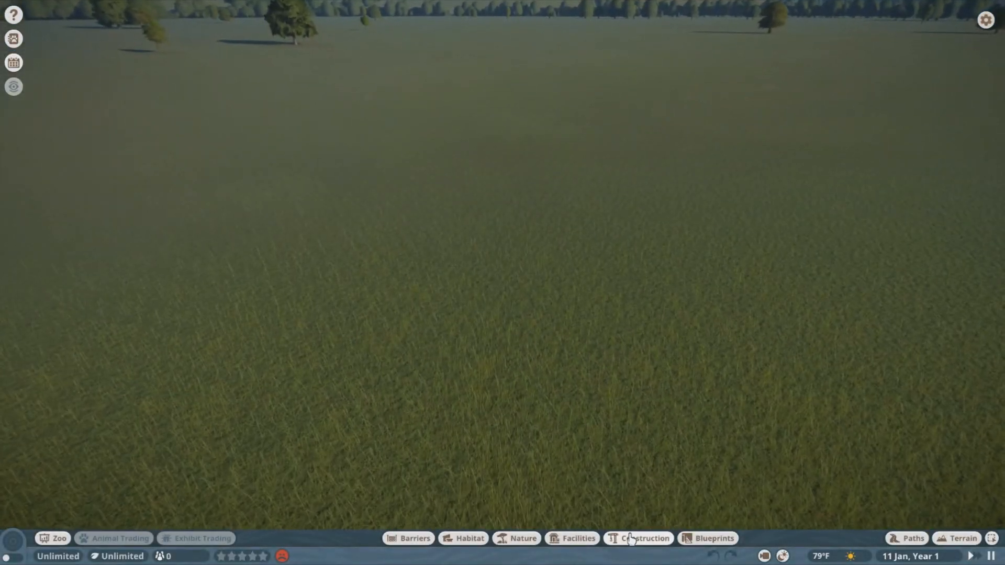
click(631, 540)
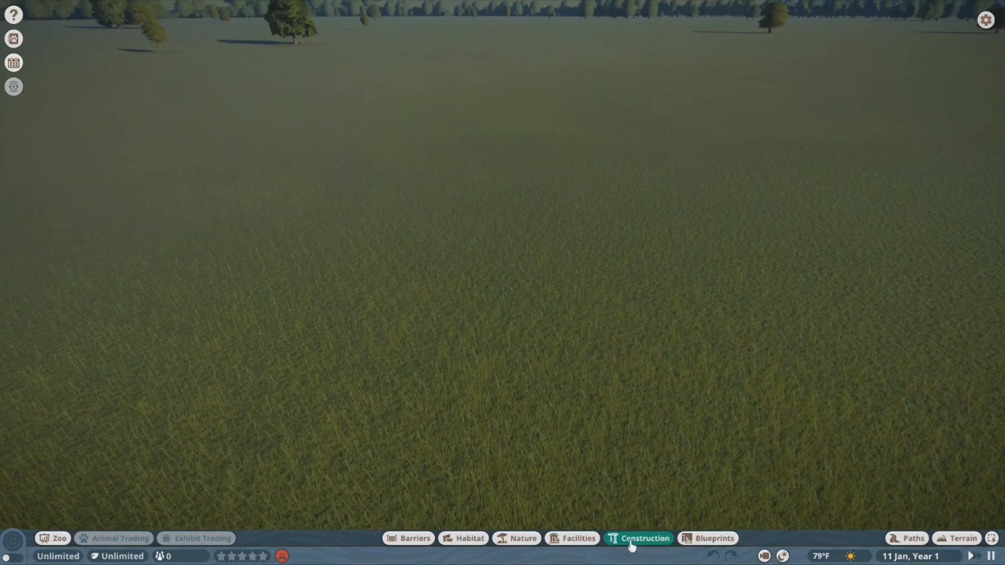
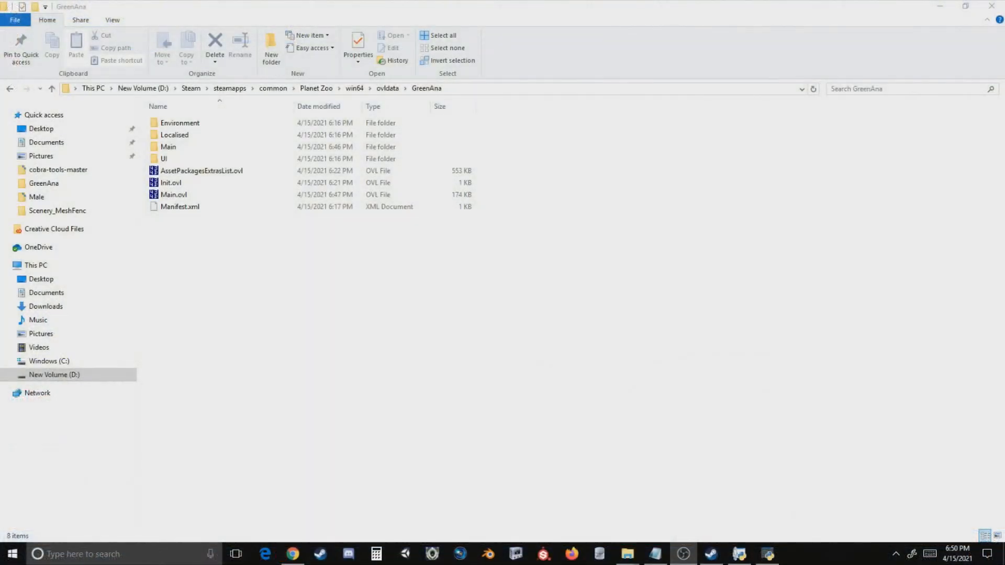
- Open the Textures folder inside GreenAna's UI folder in File Explorer and select the AnimalSpecies_Content5 folder
click(341, 347)
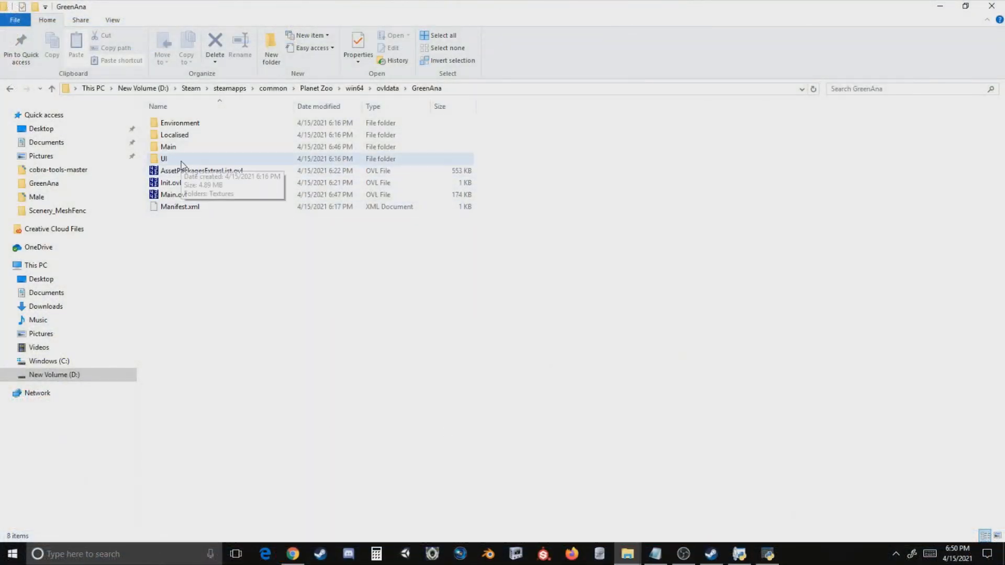
double_click(181, 160)
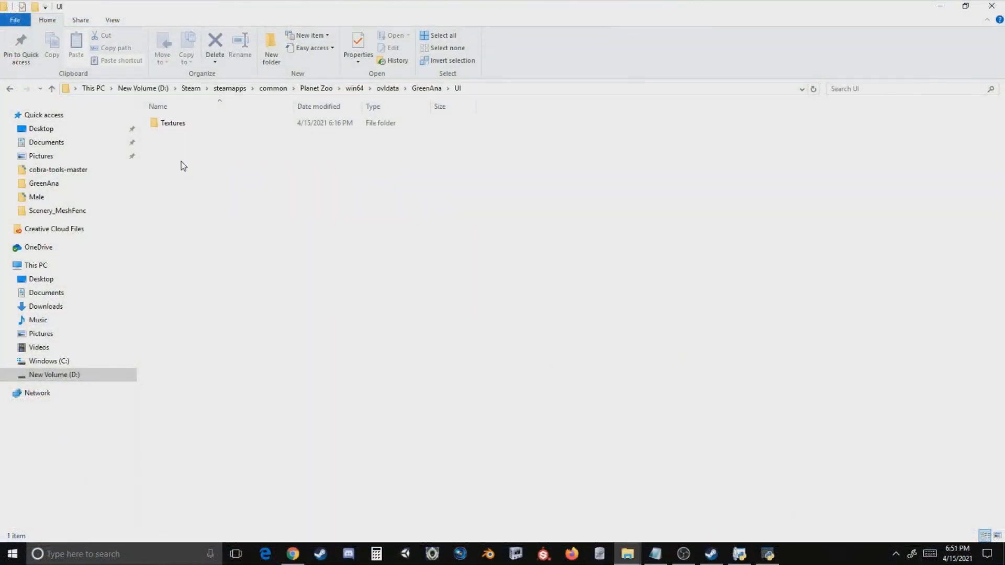
double_click(178, 125)
click(178, 126)
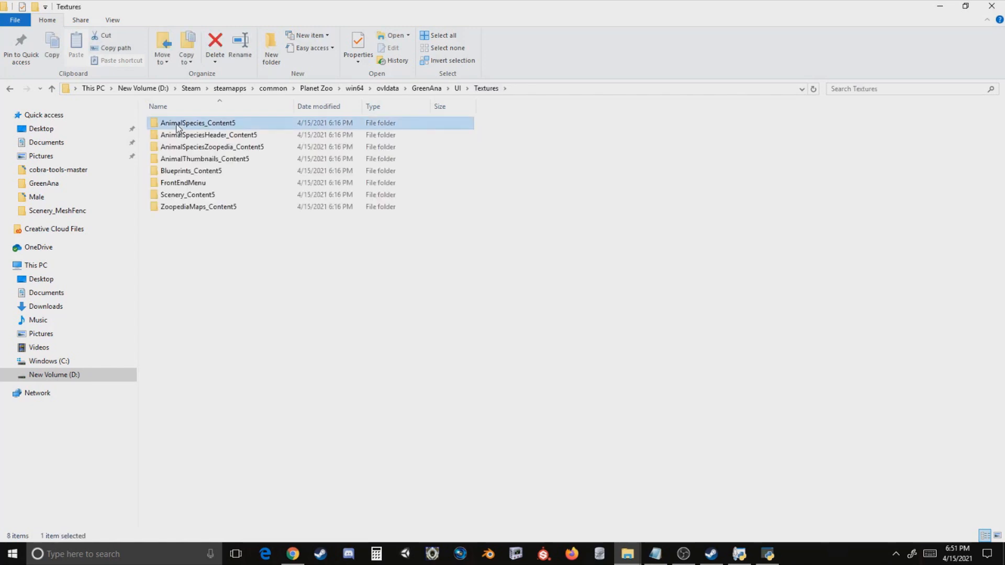
- Delete every folder inside Textures except Scenery_Content5
shift+click(189, 181)
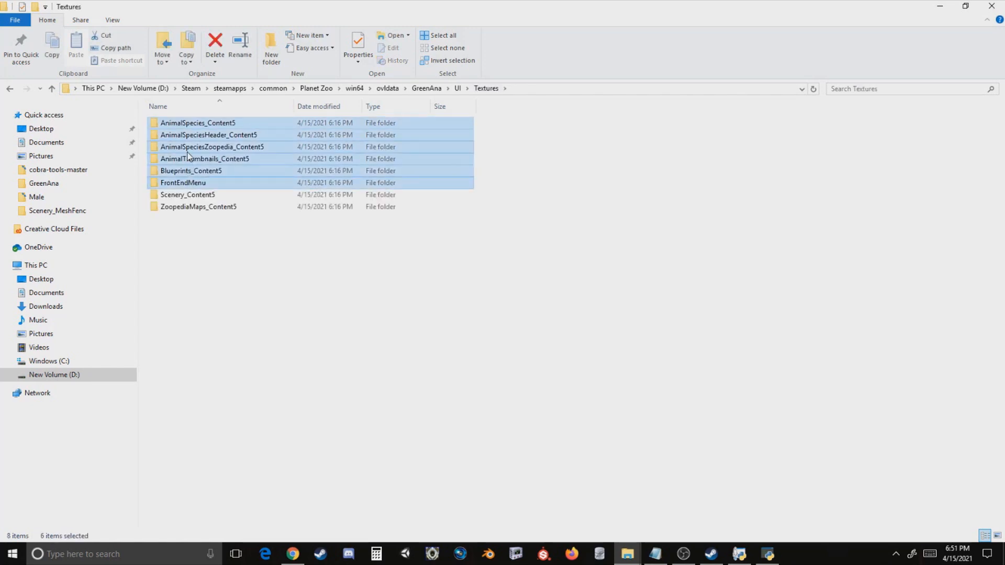
key(Delete)
click(187, 137)
key(Delete)
- Rename the Scenery_Content5 folder as Scenery_GreenAna
click(189, 127)
click(219, 123)
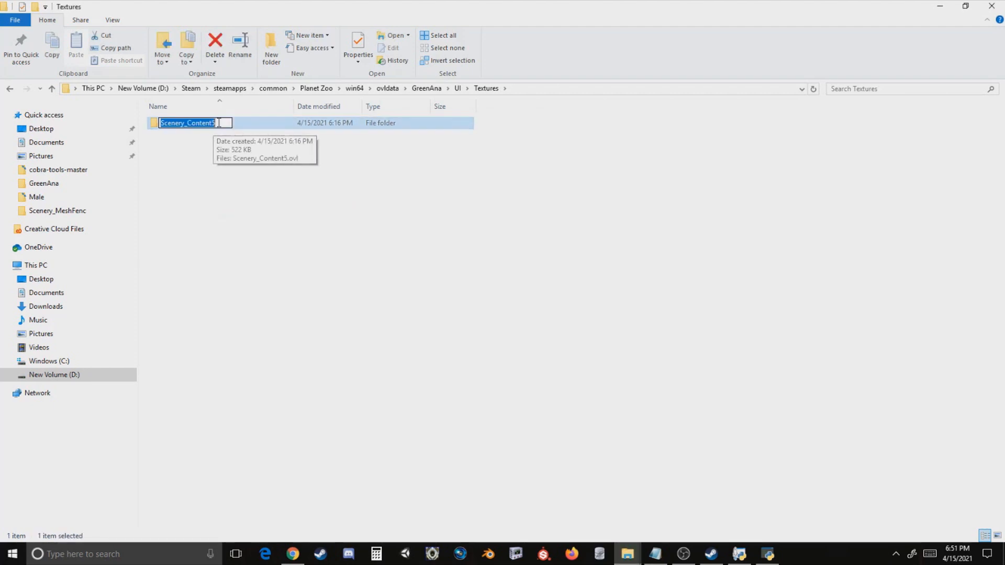
click(219, 122)
key(BackSpace)
key(BackSpace)
key(BackSpace)
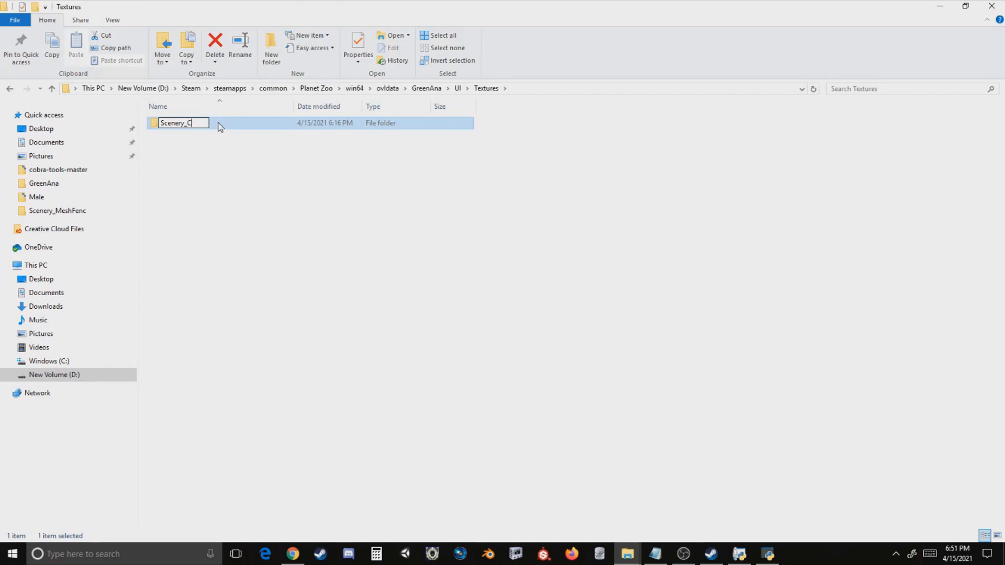
text(reenAna)
key(Return)
- Rename the OVL file inside the Scenery_GreenAna folder as Scenery_GreenAna.ovl
double_click(219, 123)
click(219, 124)
click(207, 122)
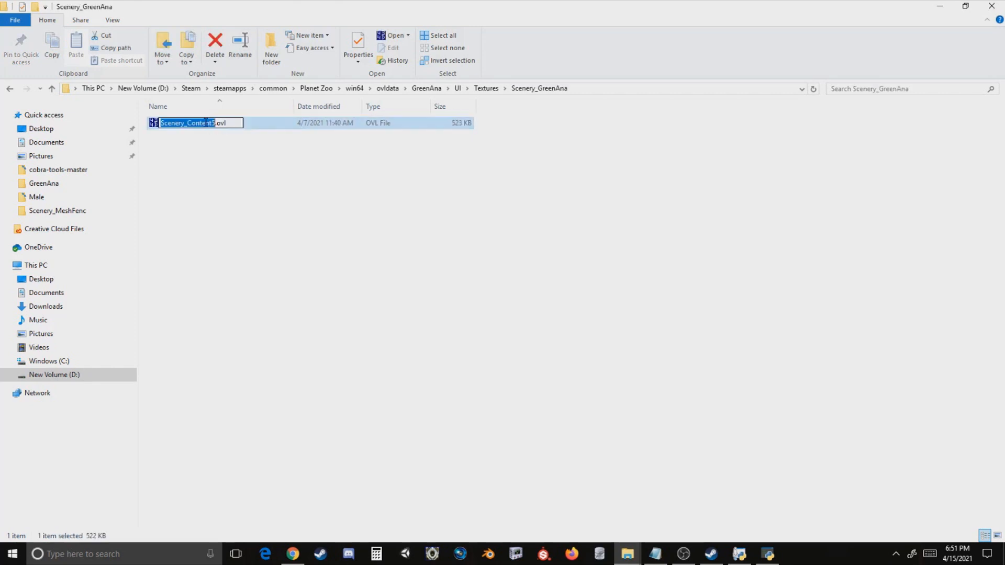
click(210, 122)
key(BackSpace)
key(BackSpace)
key(BackSpace)
key(BackSpace)
key(BackSpace)
text(GreenAna)
key(Return)
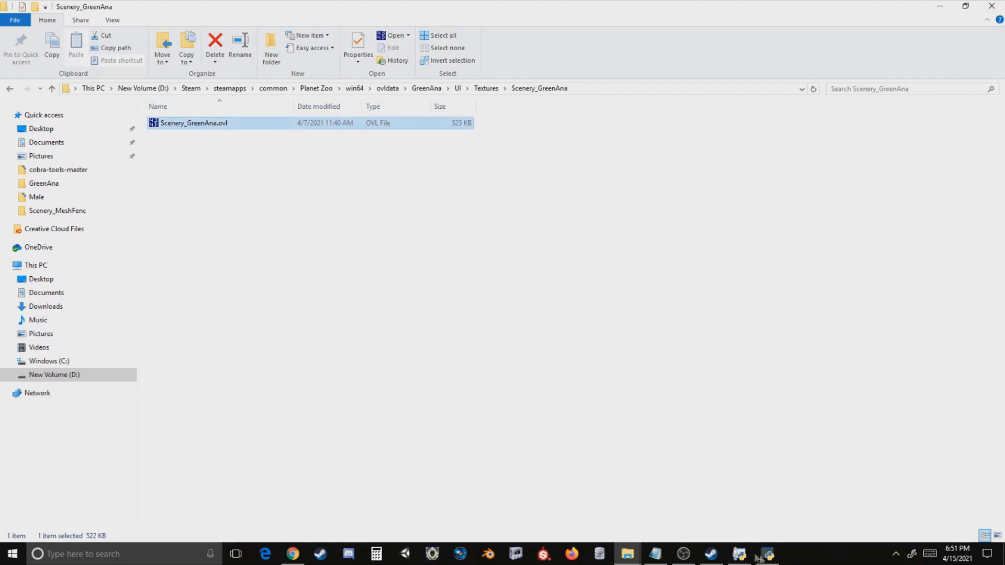
- Switch to OVL Archive Editor and load Scenery_GreenAna.ovl from the GreenAna mod's UI/Textures/Scenery_GreenAna folder
key(alt+Tab)
click(459, 108)
click(475, 132)
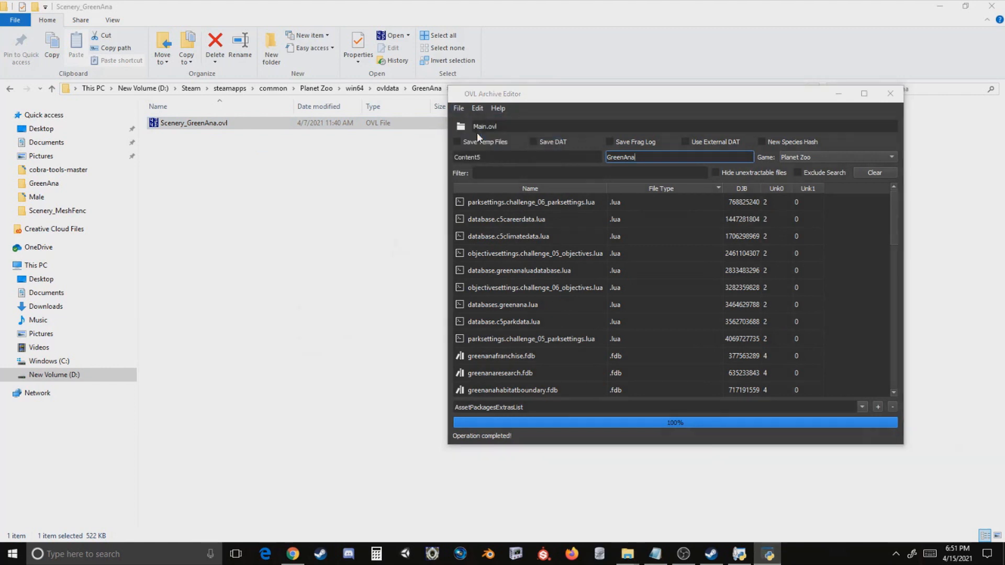
double_click(405, 217)
double_click(406, 182)
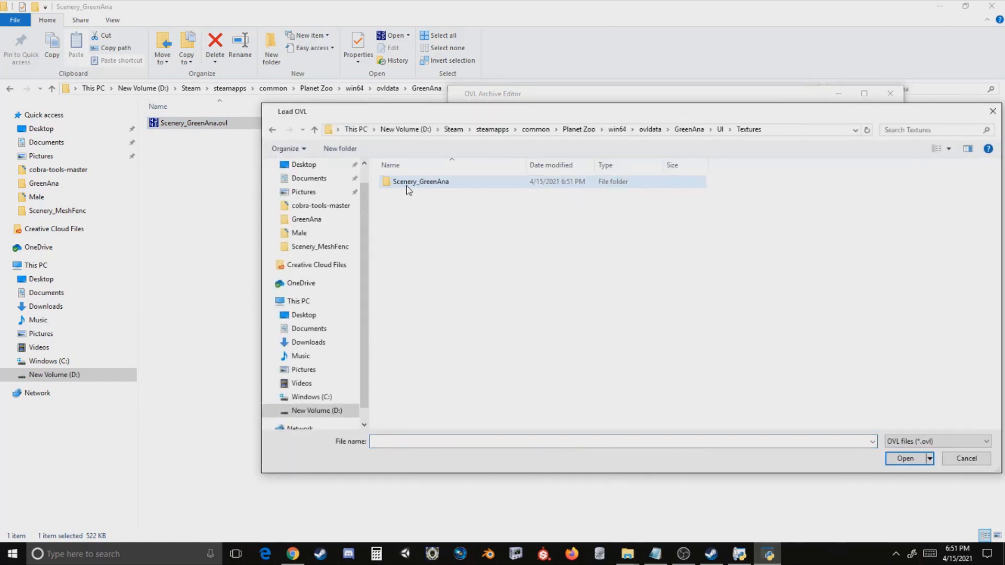
double_click(413, 182)
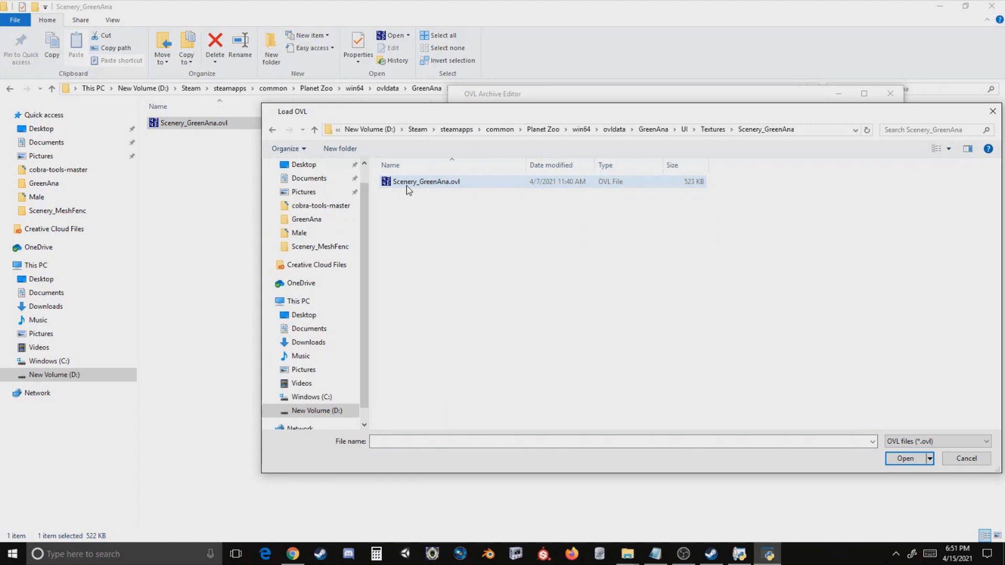
double_click(408, 183)
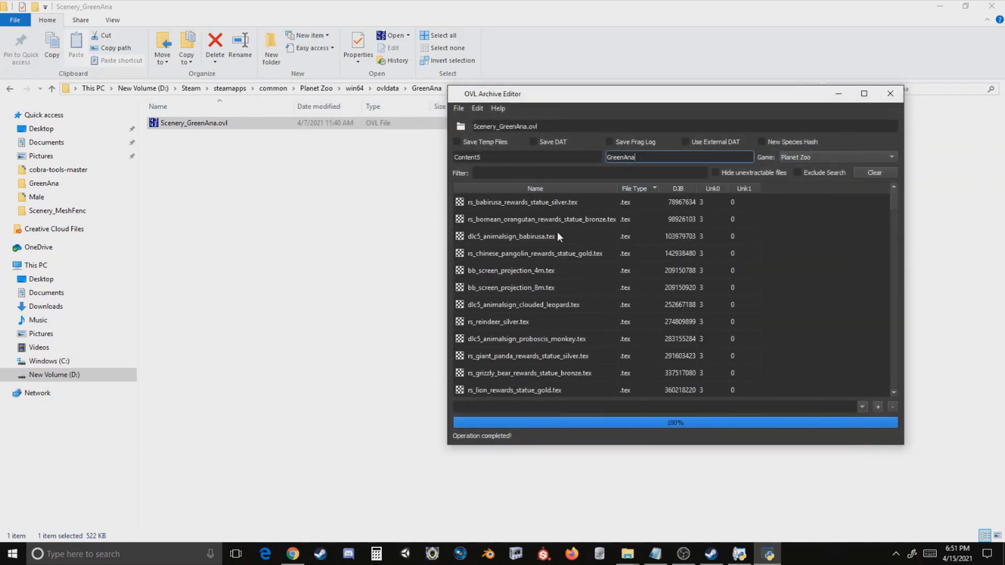
- Sort the archive's entries by name and replace dlc5 with anac in the entry names
click(543, 191)
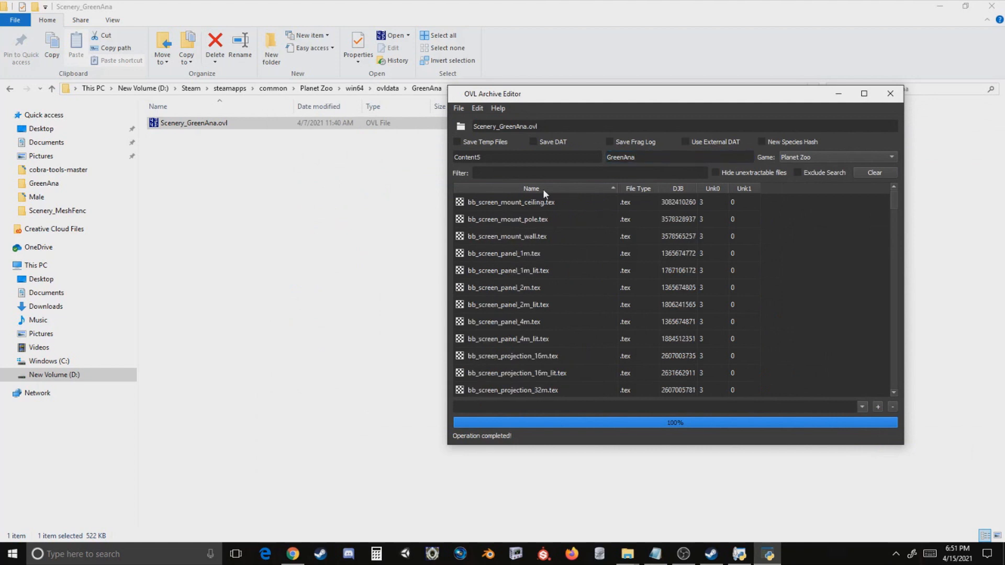
scroll(534, 227, down, 5)
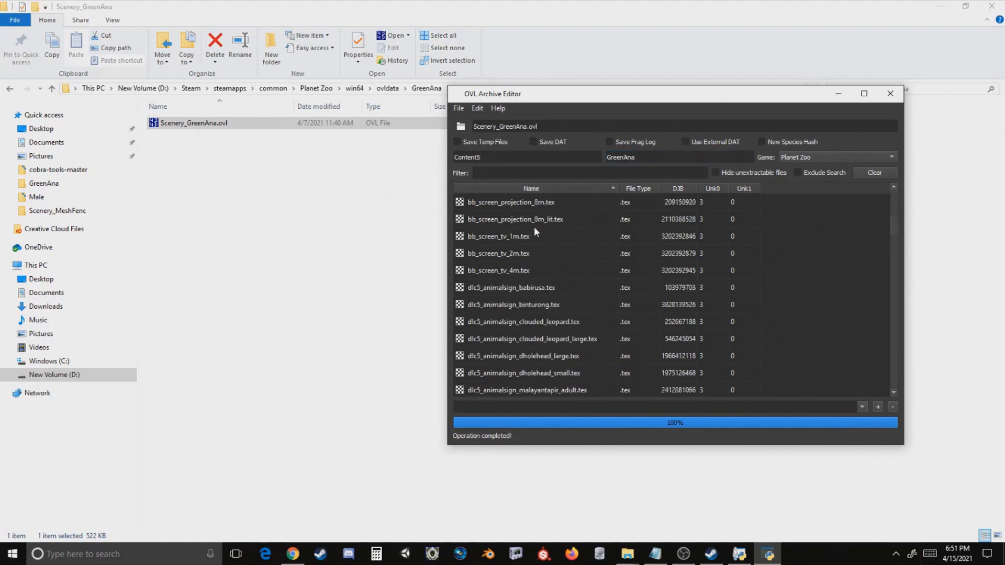
scroll(528, 241, down, 1)
click(495, 238)
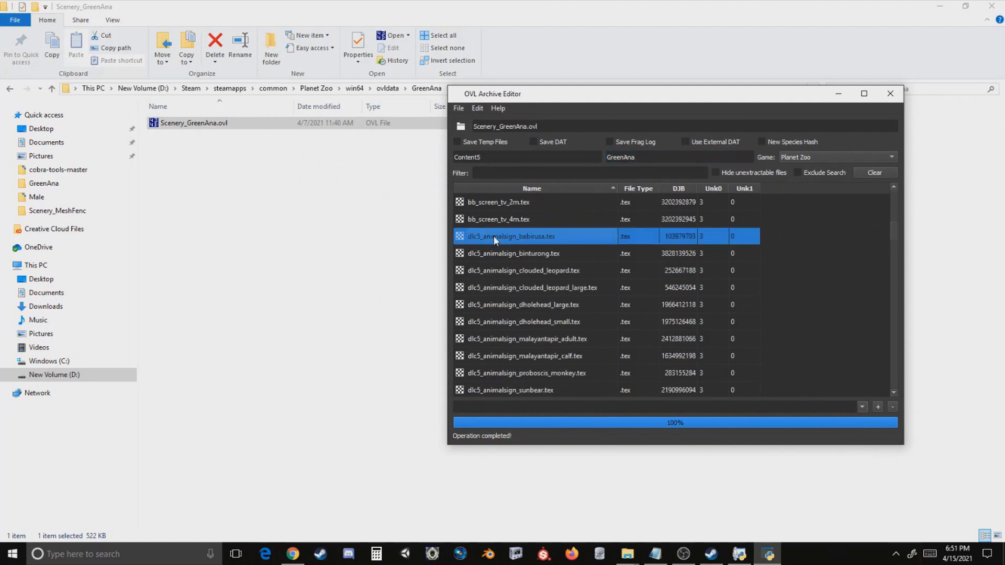
double_click(488, 159)
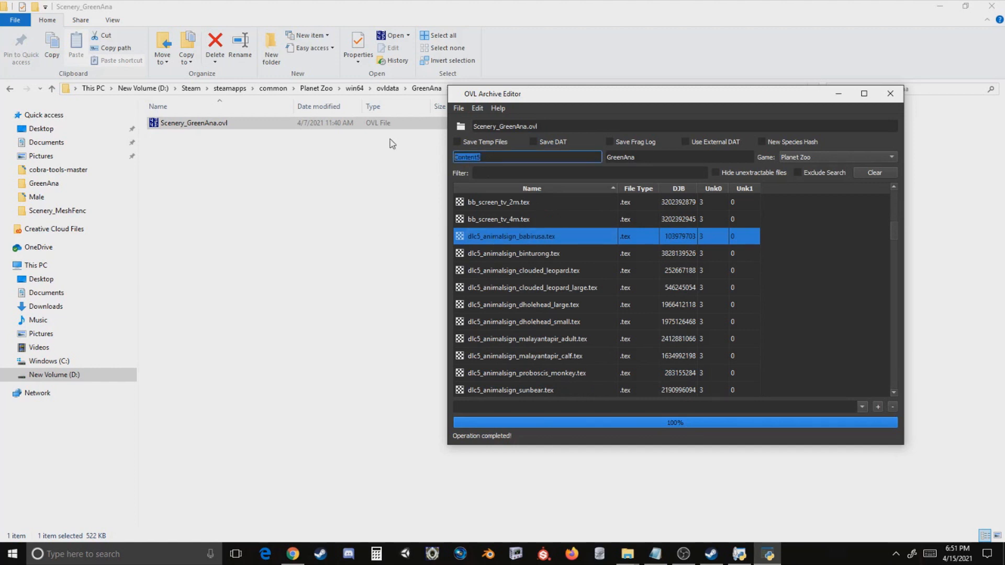
text(dlc5)
key(Tab)
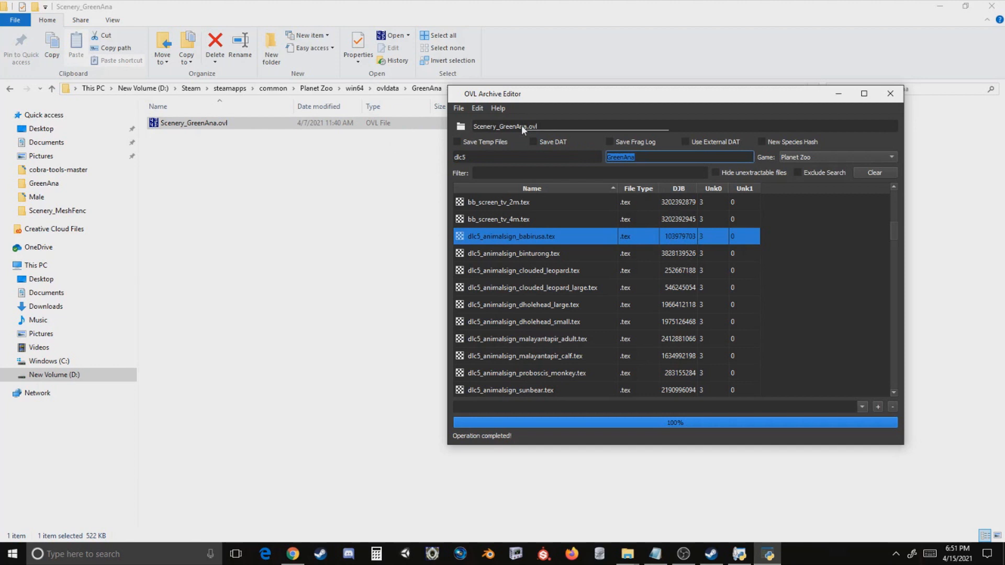
text(anac)
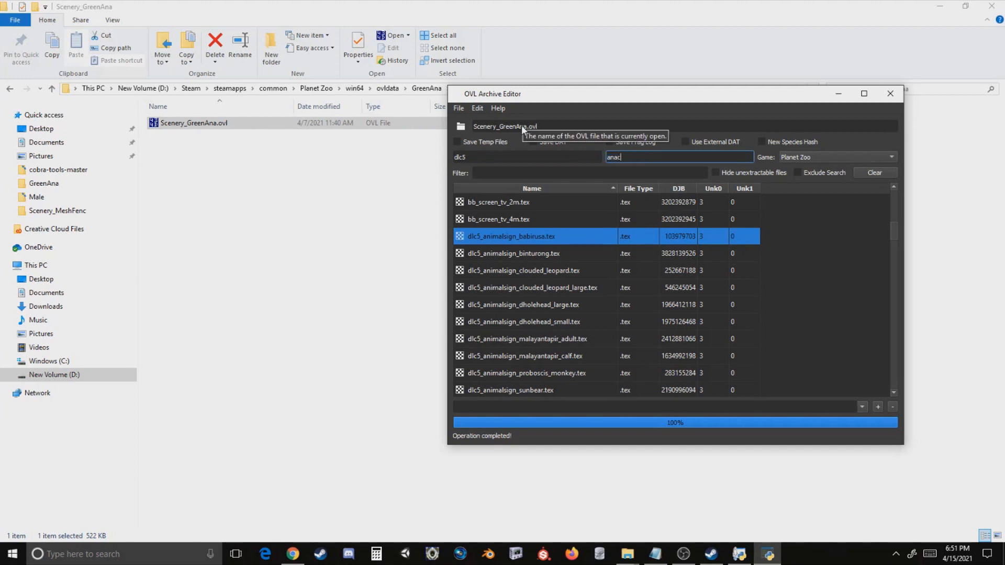
- Save the archive over Scenery_GreenAna.ovl in UI/Textures/Scenery_GreenAna and check the renamed entries
click(459, 107)
click(472, 151)
double_click(418, 219)
double_click(434, 183)
double_click(435, 183)
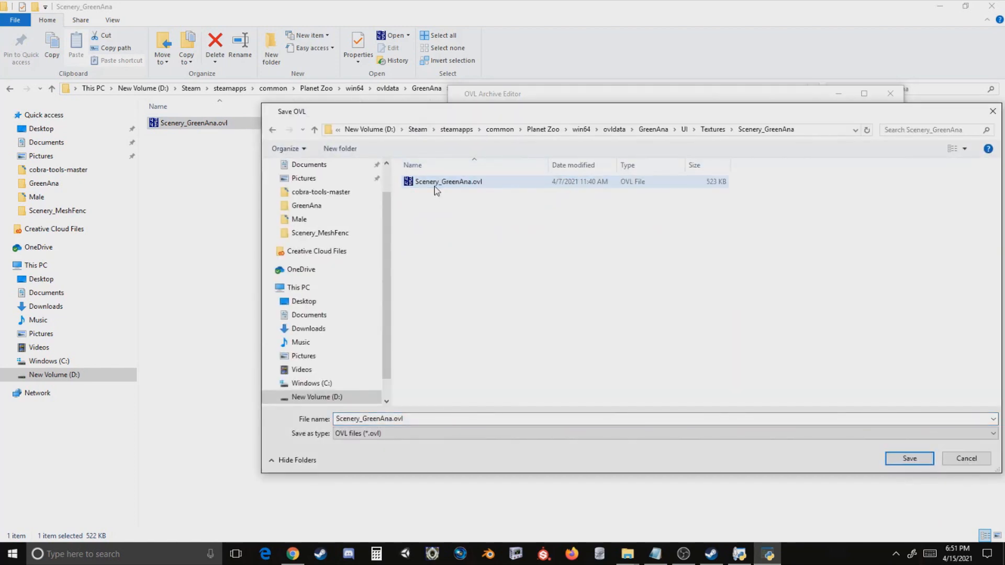
double_click(435, 183)
click(530, 277)
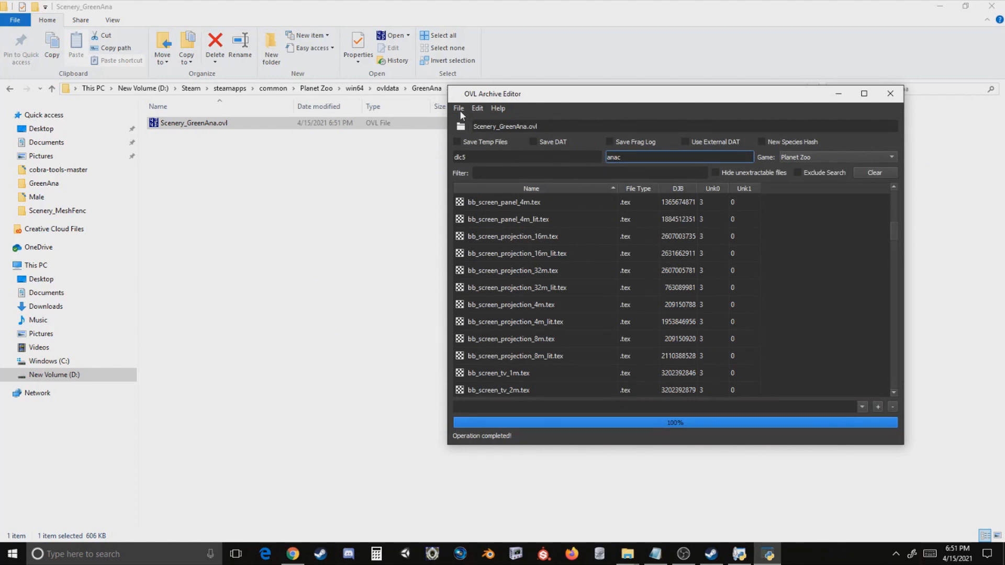
scroll(505, 220, down, 20)
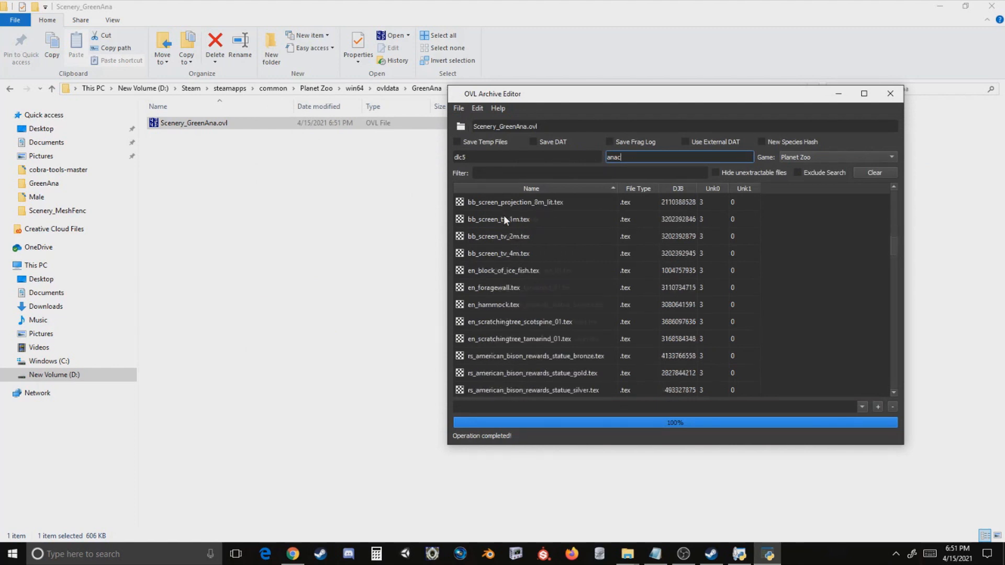
scroll(504, 219, down, 1)
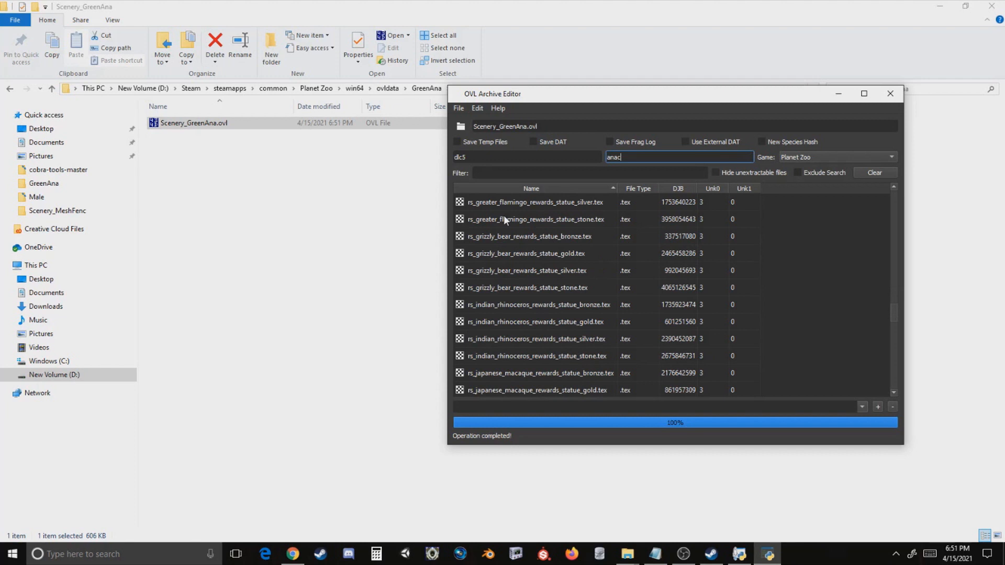
scroll(497, 298, up, 12)
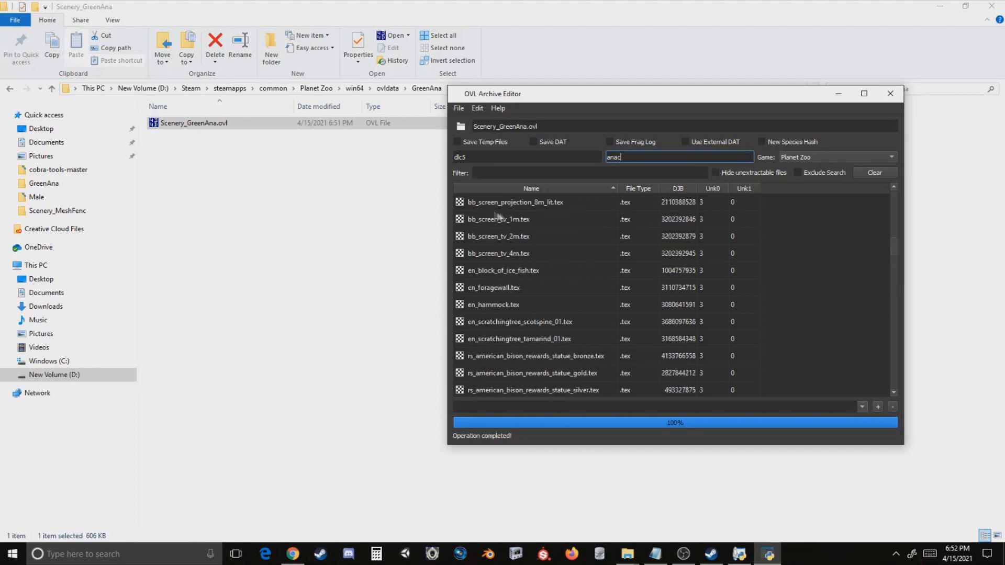
- Load Loc.ovl from the GreenAna mod's Localised/English/UnitedStates folder
click(458, 109)
click(468, 119)
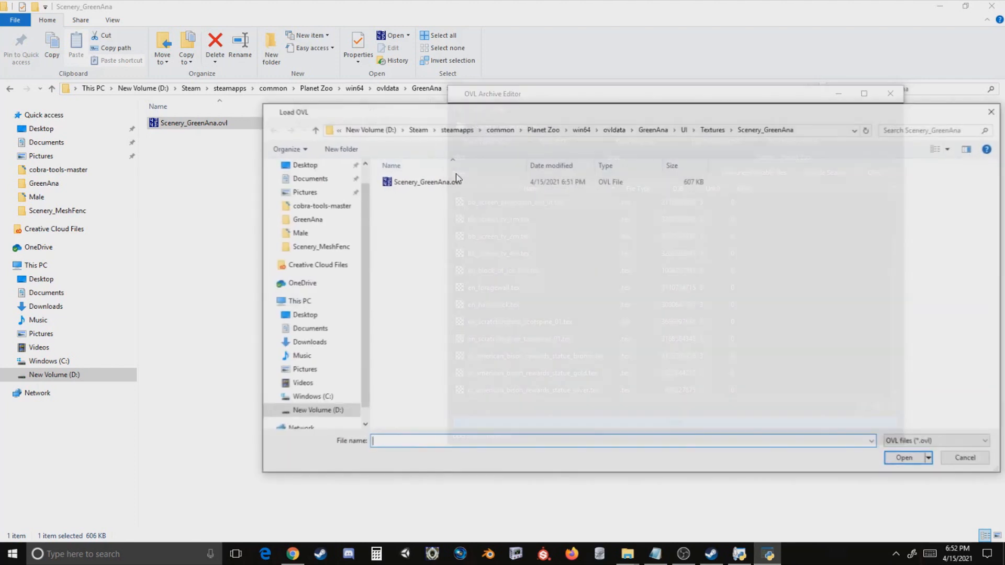
click(654, 129)
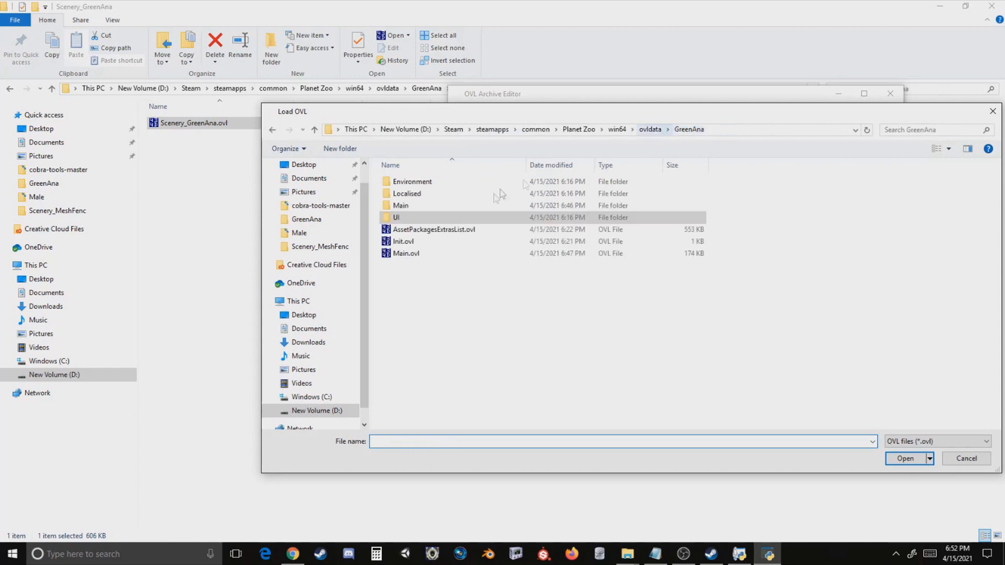
double_click(406, 194)
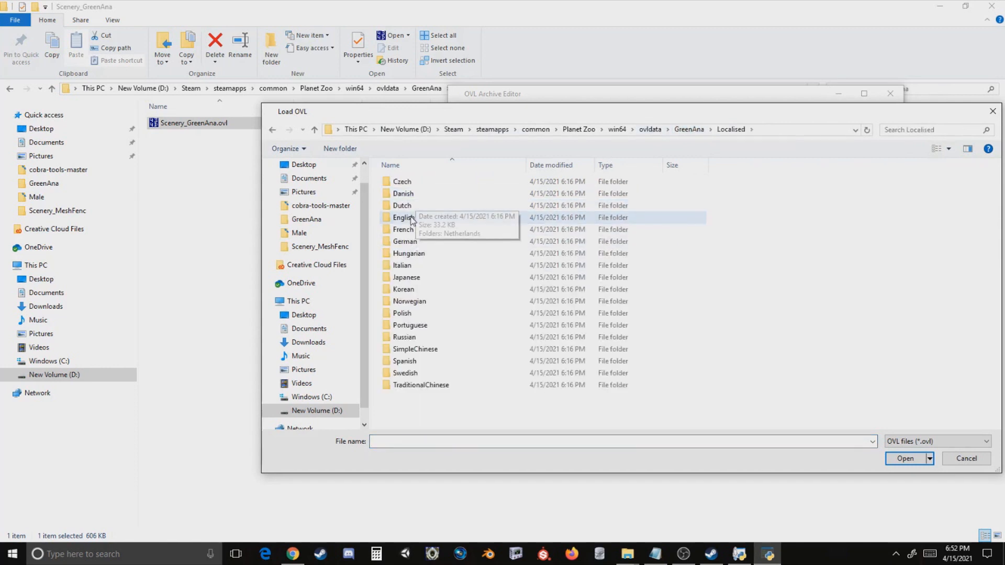
double_click(411, 205)
double_click(412, 193)
double_click(405, 181)
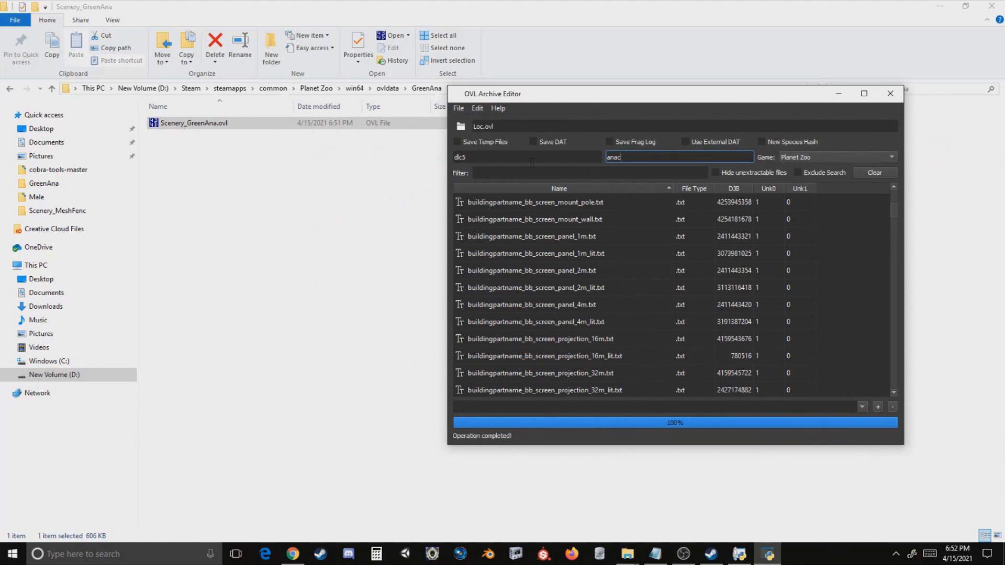
- Replace dlc5 with anac in the names of the text entries in Loc.ovl
click(493, 157)
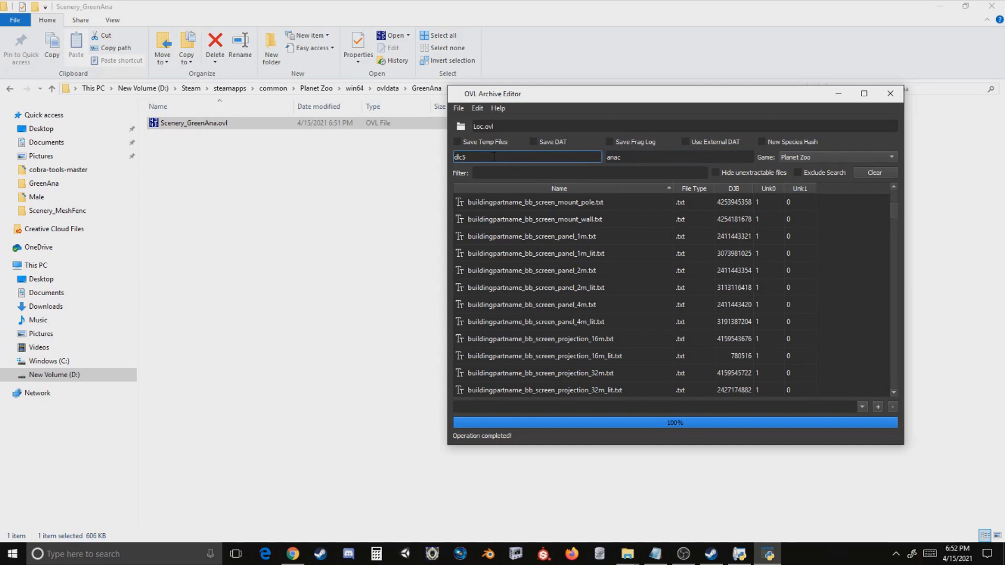
click(632, 158)
key(ctrl+r)
- Save the localisation archive over the existing Loc.ovl in GreenAna/Localised/English/UnitedStates
click(465, 109)
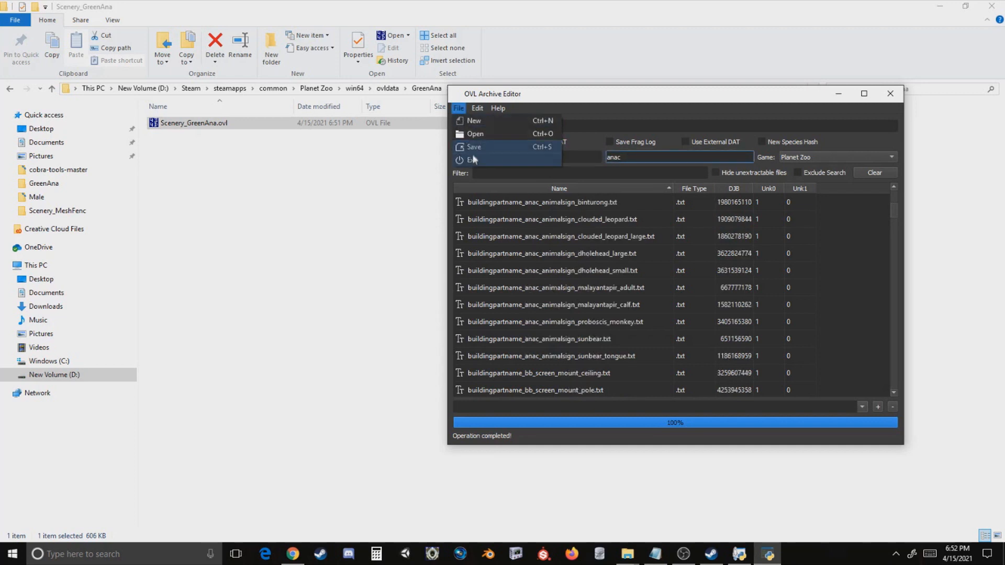
click(475, 146)
click(712, 129)
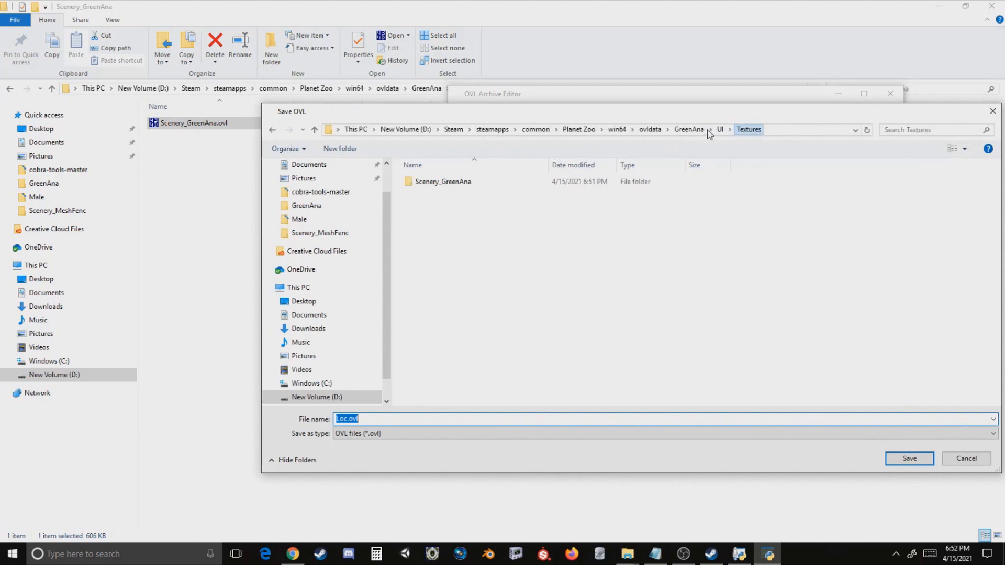
click(680, 130)
double_click(428, 194)
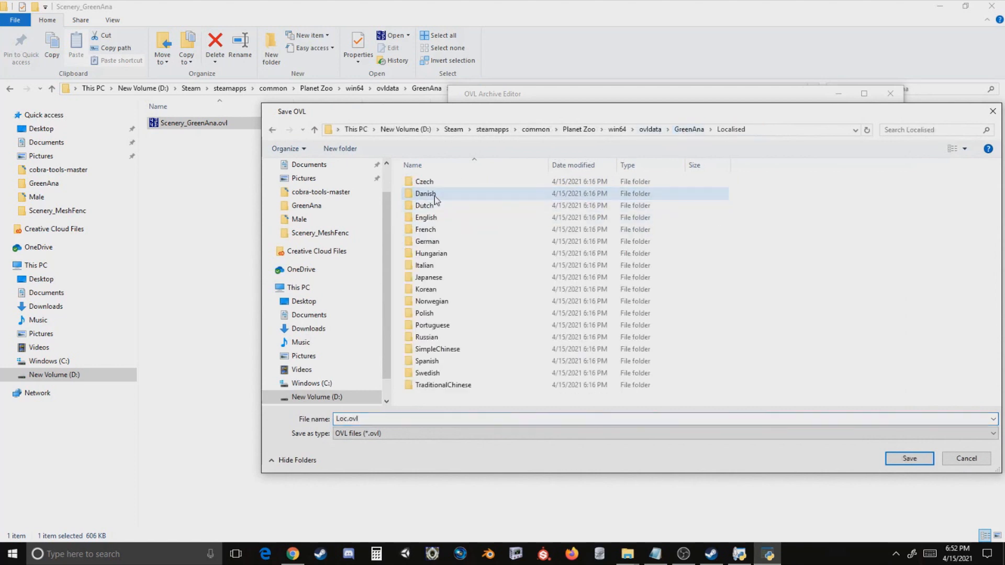
double_click(432, 221)
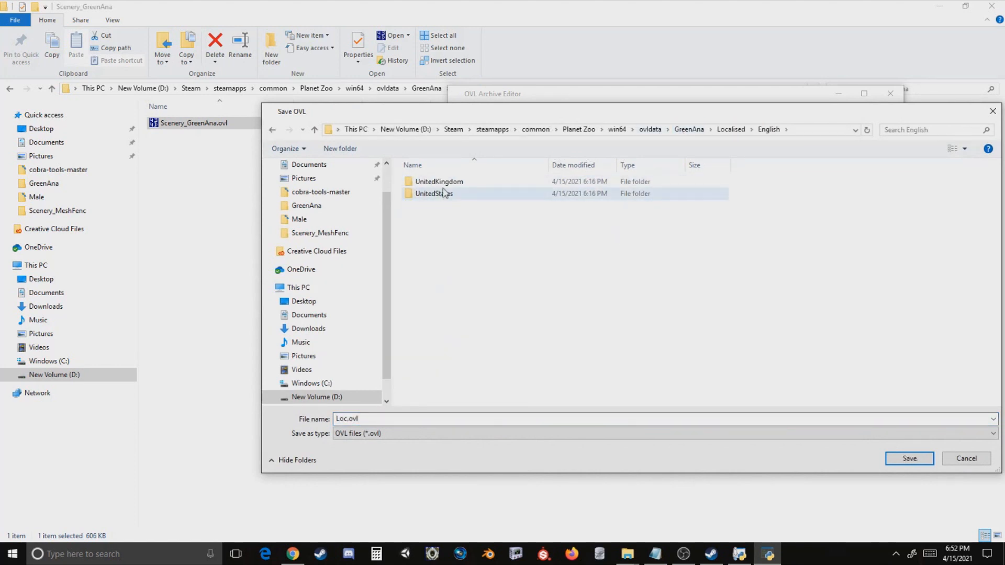
double_click(444, 193)
double_click(440, 183)
click(521, 276)
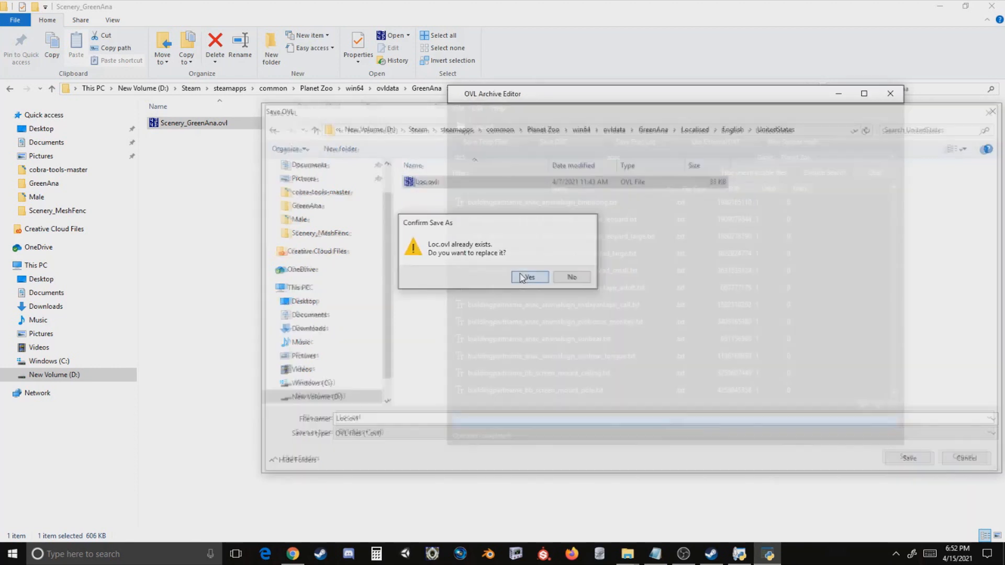
- In File Explorer, create a folder named Loc inside ovldata/GreenAna and open it
click(387, 88)
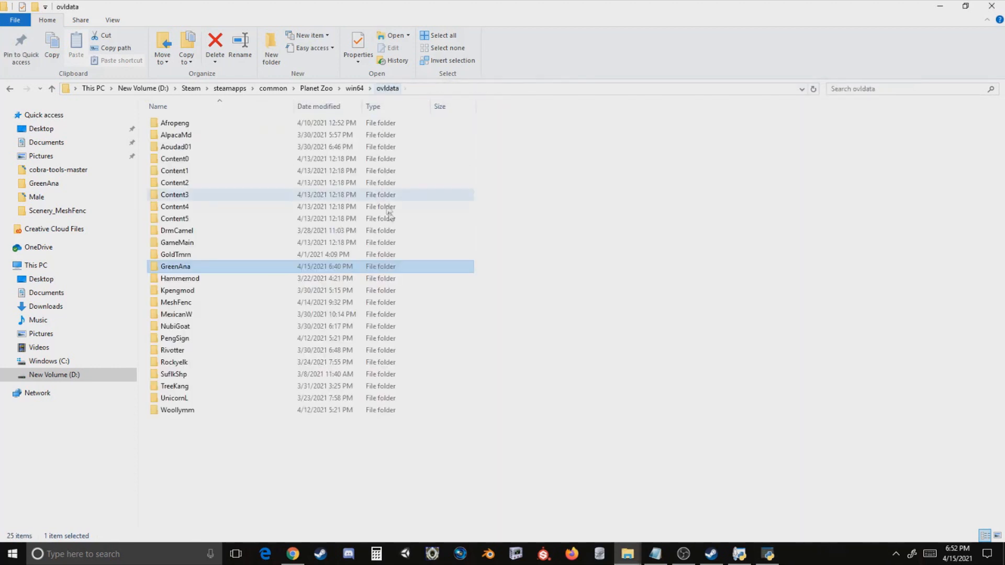
double_click(178, 267)
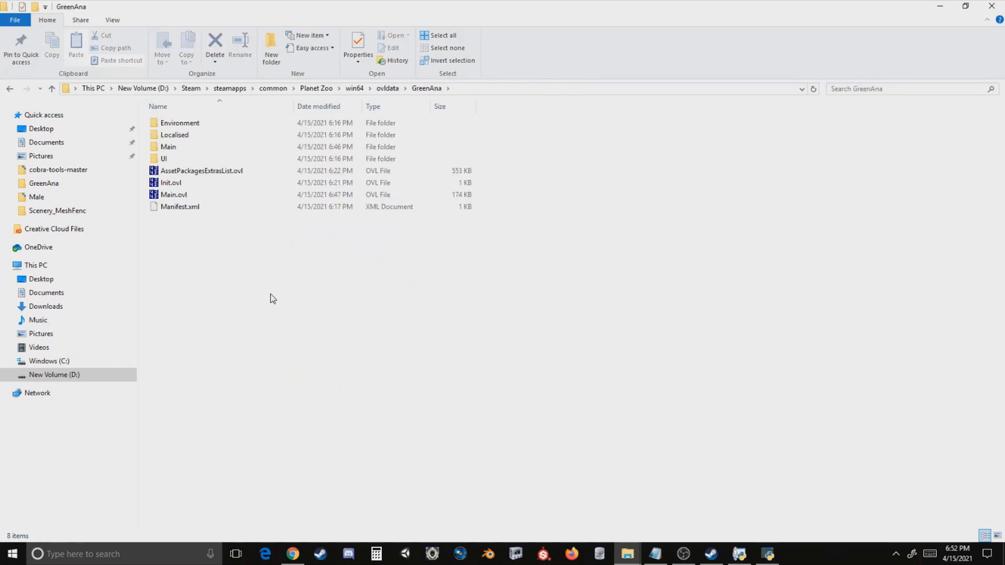
right_click(218, 243)
mouse_move(165, 388)
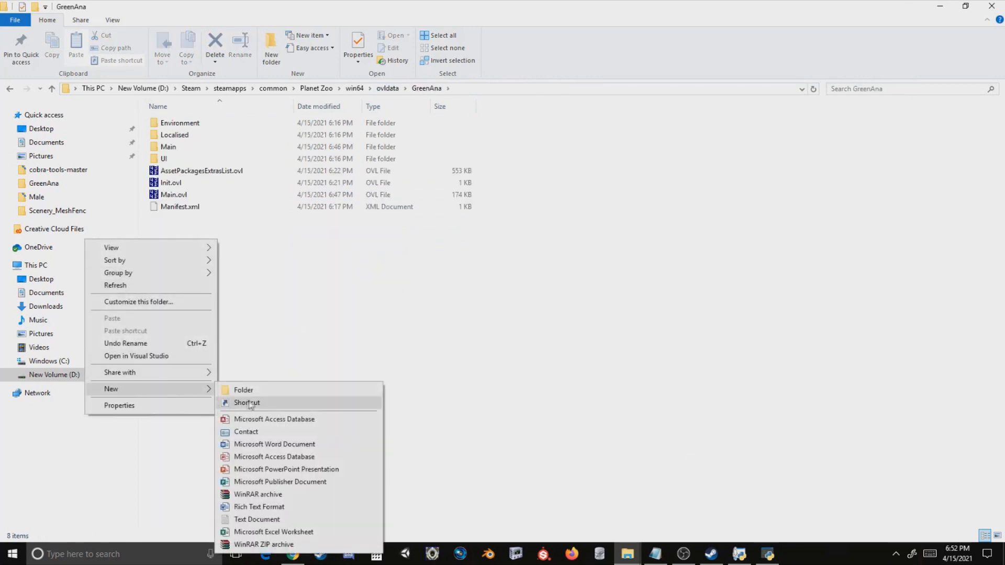
click(255, 393)
text(Loc)
key(Return)
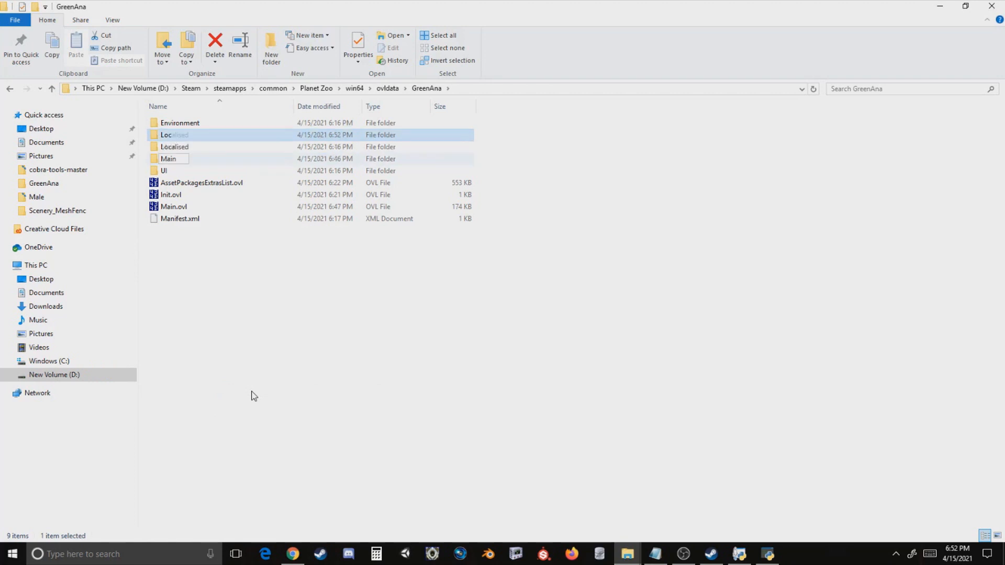
double_click(180, 135)
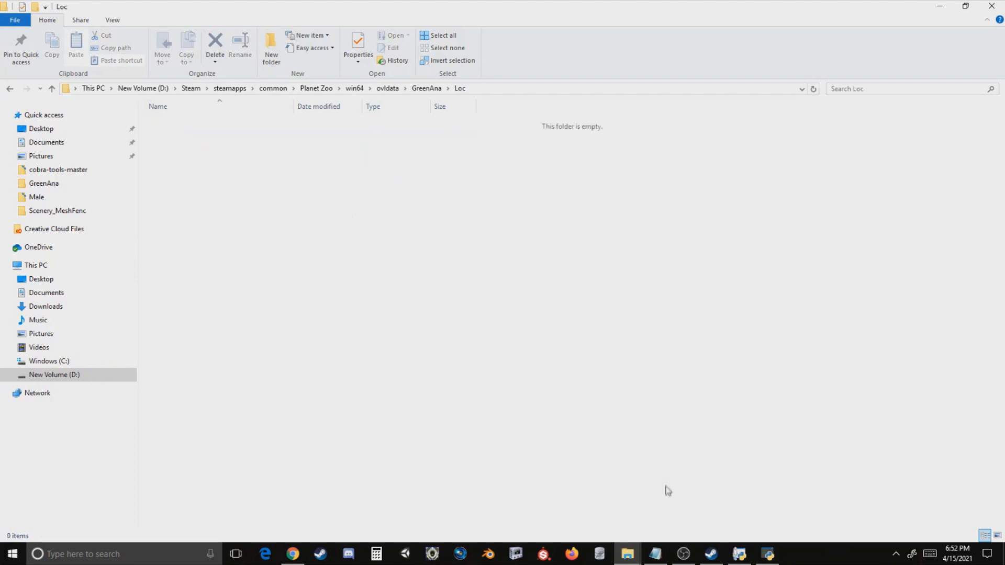
- In the OVL Archive Editor, filter the Loc.ovl entries by anac
click(767, 553)
scroll(567, 291, down, 10)
scroll(565, 290, down, 10)
scroll(565, 290, down, 15)
scroll(565, 290, down, 2)
click(489, 173)
text(anac)
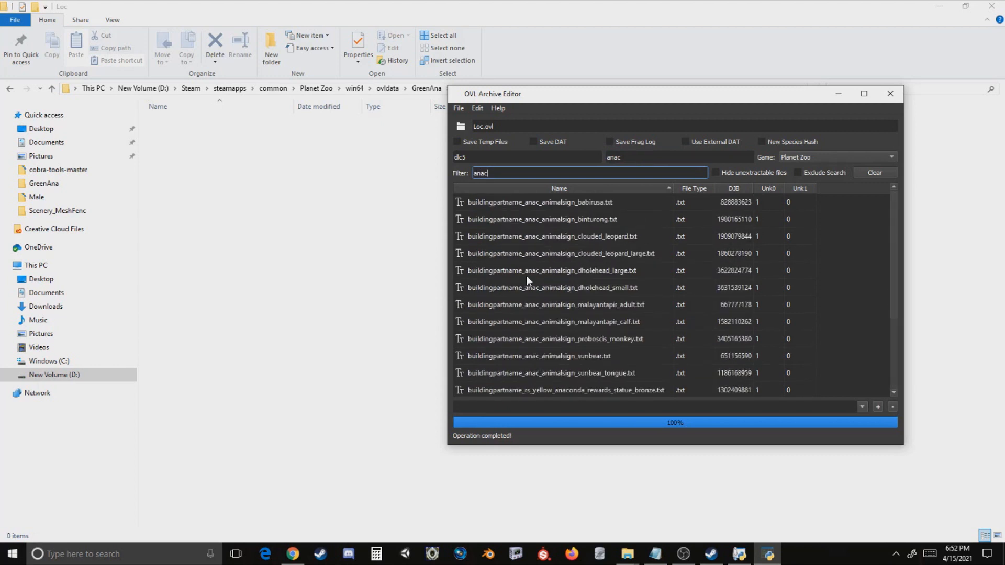
- Extract the anac animal sign text entries into the GreenAna/Loc folder and delete the extra yellow anaconda bronze statue file
click(538, 201)
scroll(546, 352, down, 1)
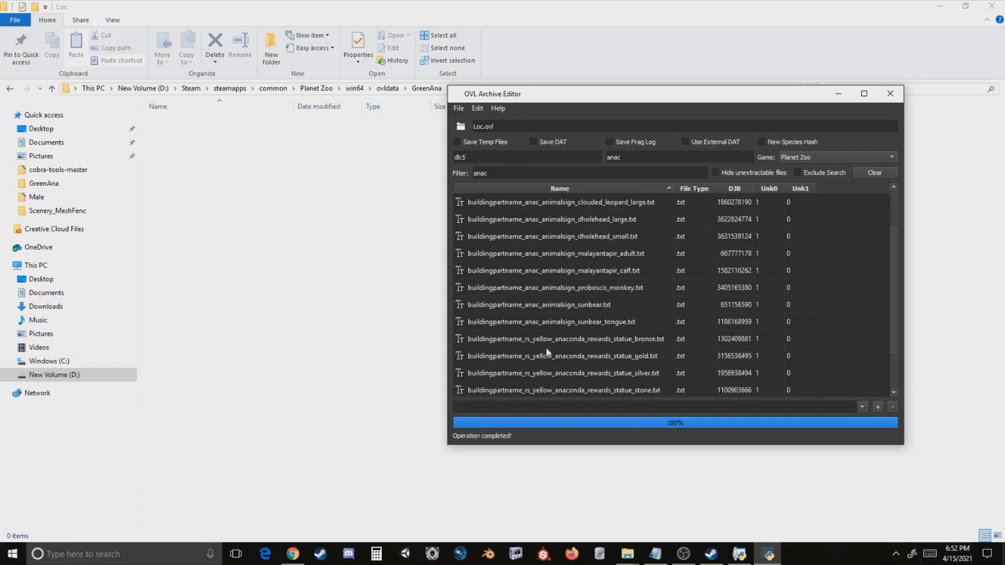
shift+click(540, 339)
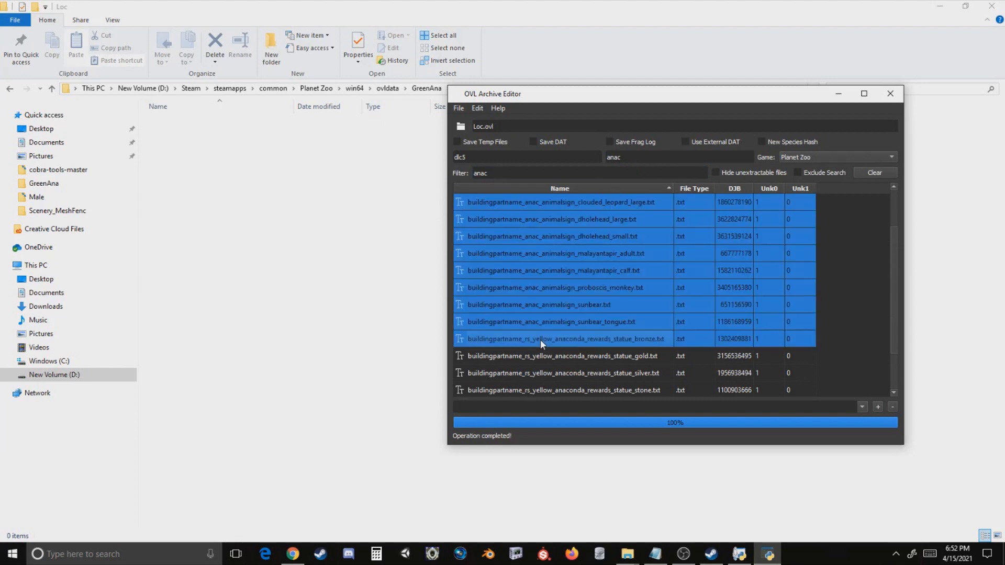
drag(538, 340, 242, 287)
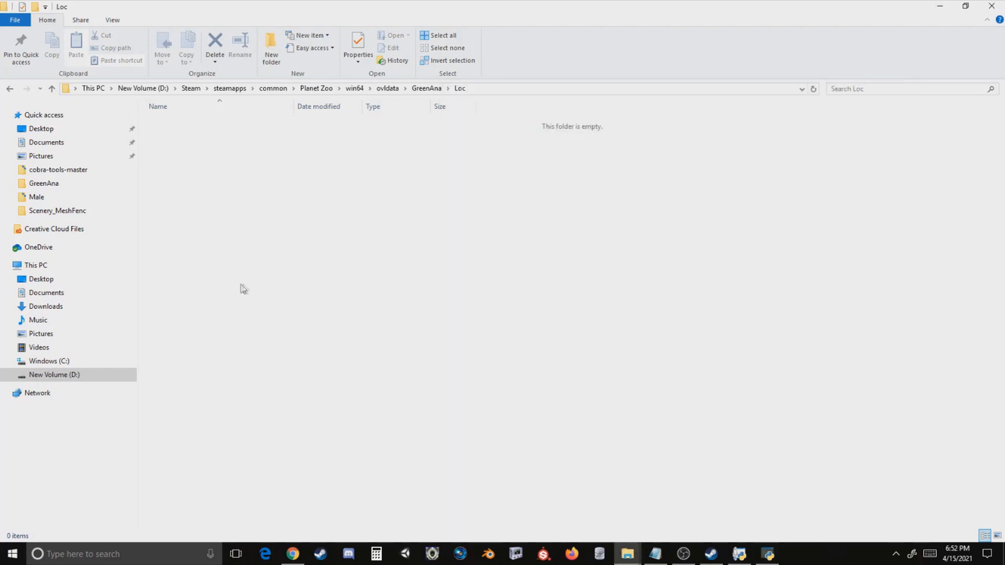
click(314, 306)
click(222, 254)
key(Delete)
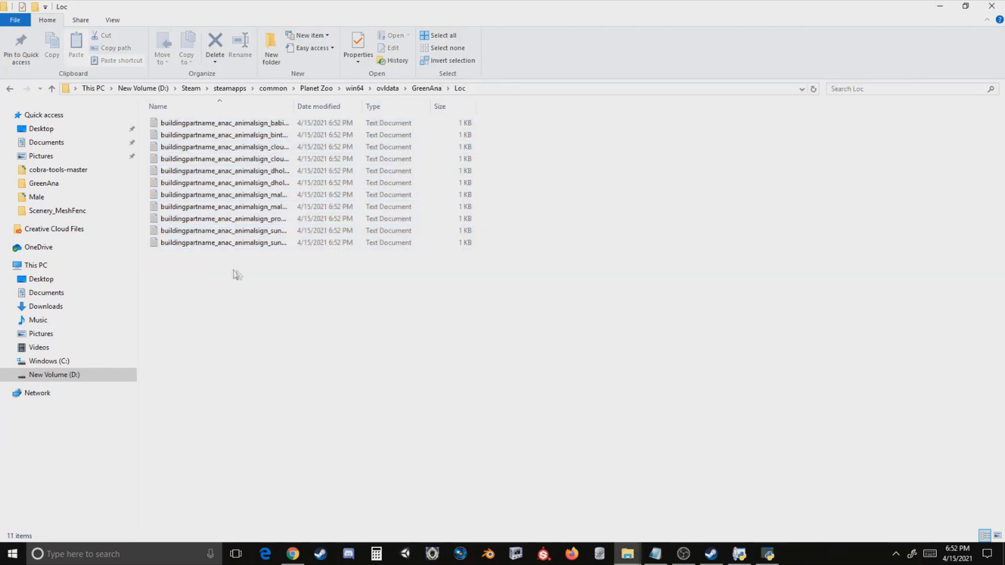
- Replace the text in buildingpartname_anac_animalsign_babirusa.txt with Green Anaconda and save the file
drag(295, 108, 333, 107)
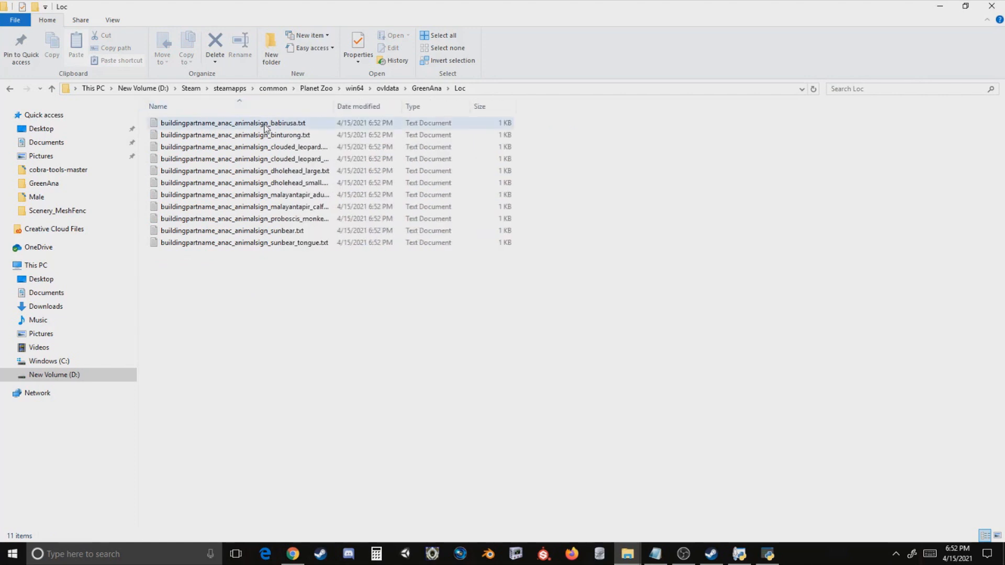
double_click(264, 128)
key(ctrl+a)
text(G)
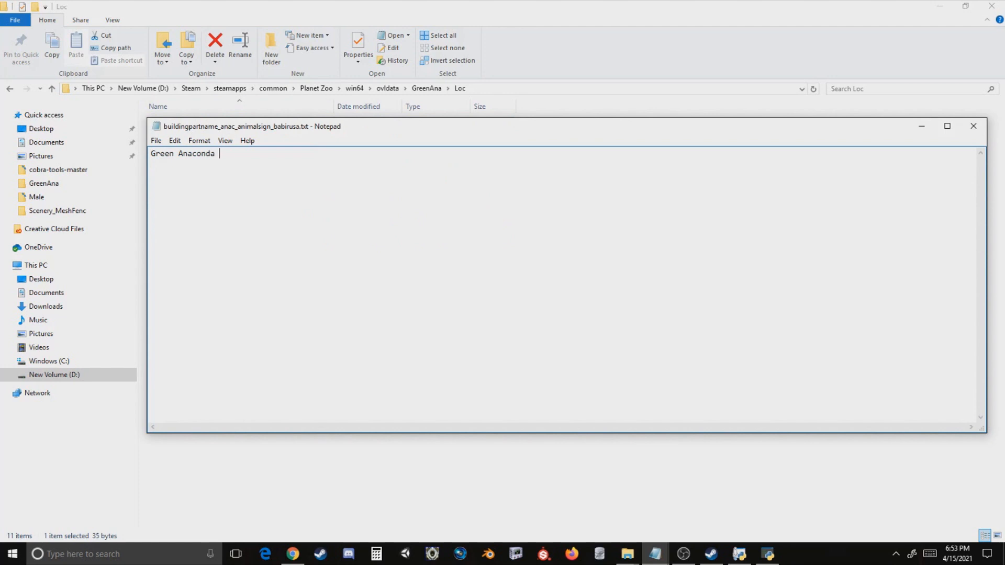
click(156, 141)
click(141, 178)
key(alt+F4)
- Replace the text in buildingpartname_anac_animalsign_binturong.txt with Green Anaconda and save the file
double_click(258, 134)
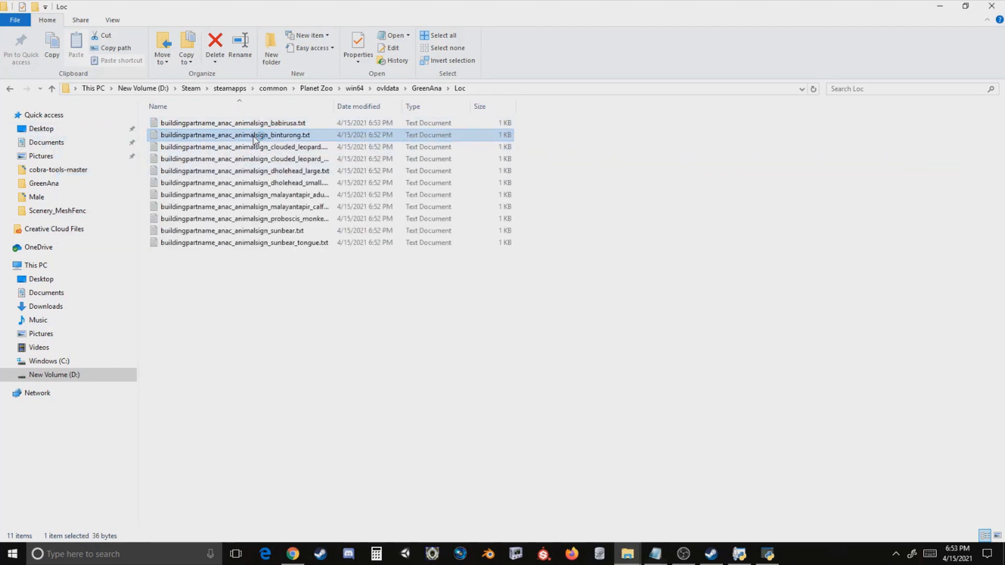
key(ctrl+a)
text(Green Anaconda)
click(156, 140)
click(127, 178)
click(973, 126)
- Replace the text in buildingpartname_anac_animalsign_clouded_leopard.txt with Green Anaconda and save the file
double_click(270, 150)
key(ctrl+a)
text(Green Anaconda)
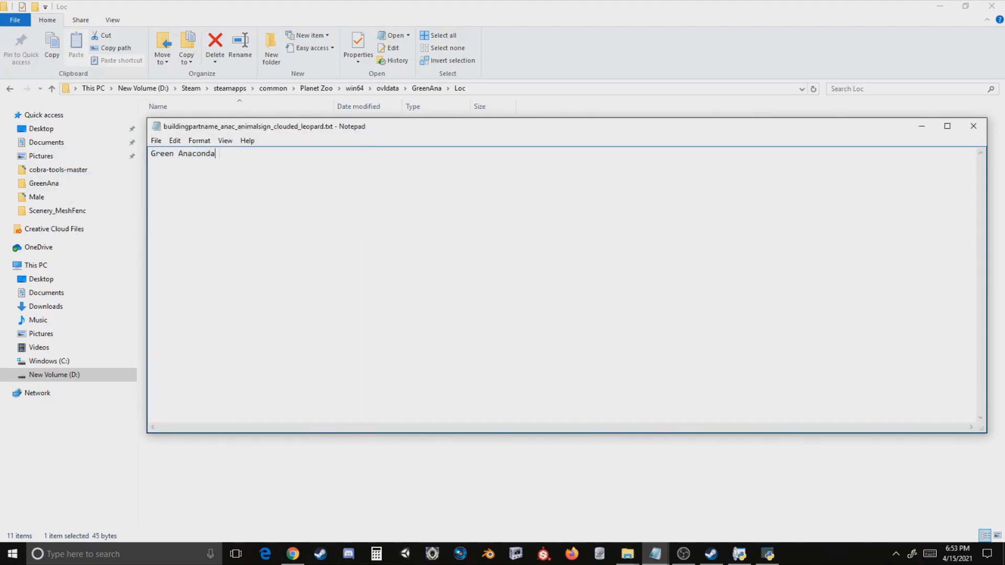
click(156, 140)
click(127, 178)
click(972, 126)
- Replace the text in buildingpartname_anac_animalsign_clouded_leopard_large.txt with Green Anaconda 02 and save the file
double_click(269, 160)
key(ctrl+a)
text(Green Anacon)
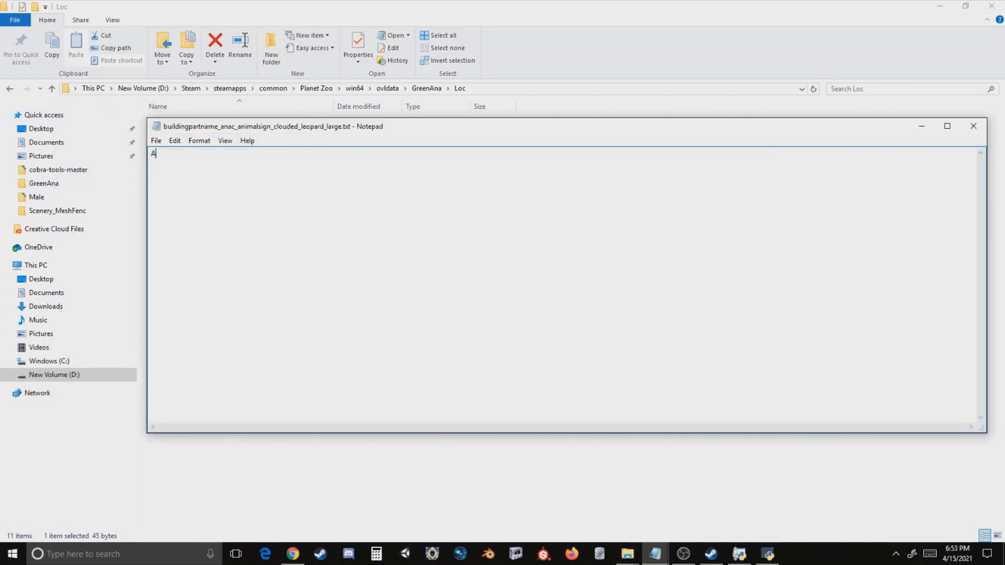
text(da 02)
click(155, 141)
click(127, 179)
click(973, 126)
- Replace the text in buildingpartname_anac_animalsign_dholehead_large.txt with Green Anaconda 05 and save the file
double_click(269, 173)
key(ctrl+a)
text(Green Anaconda 05)
click(156, 140)
click(126, 178)
click(973, 126)
- Set the text of buildingpartname_anac_animalsign_dholehead_small.txt to Green Anaconda 06, save it, and delete the unedited tapir, monkey and sunbear text files
double_click(269, 187)
key(ctrl+a)
text(Green Anaconda )
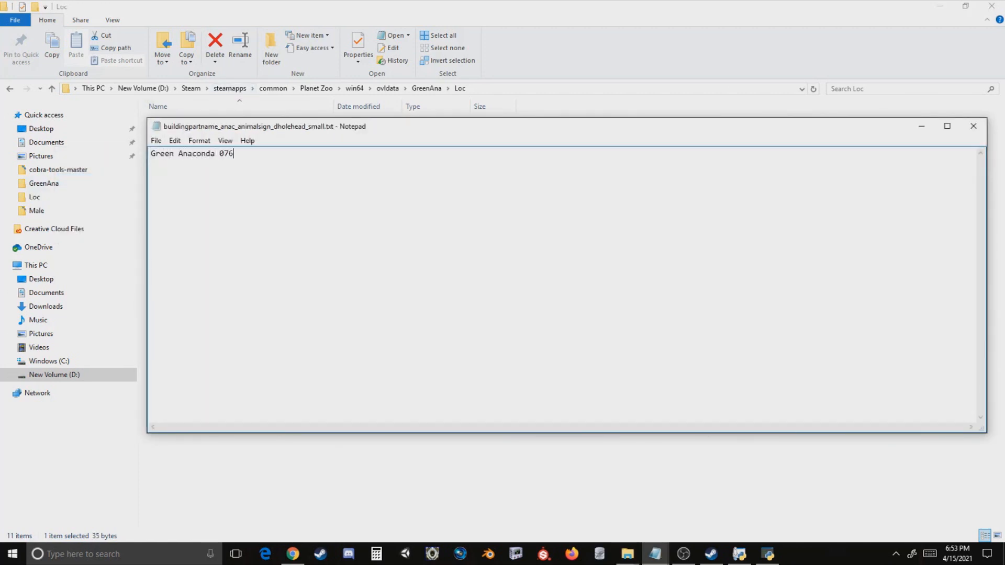
text(06)
click(156, 140)
click(127, 178)
click(972, 126)
drag(405, 300, 275, 201)
key(Delete)
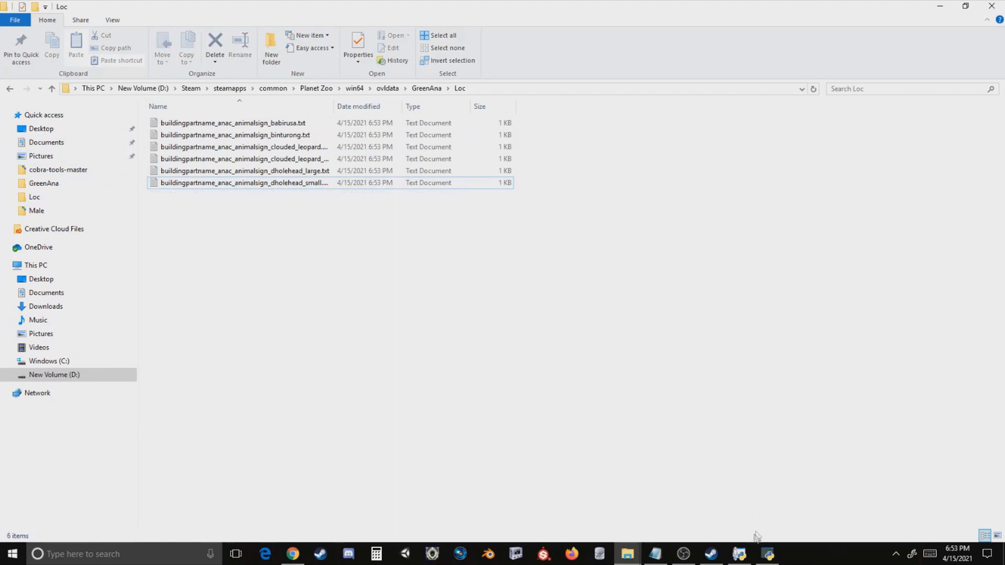
- In the OVL Archive Editor, load Init.ovl from the GreenAna folder
click(765, 554)
click(458, 108)
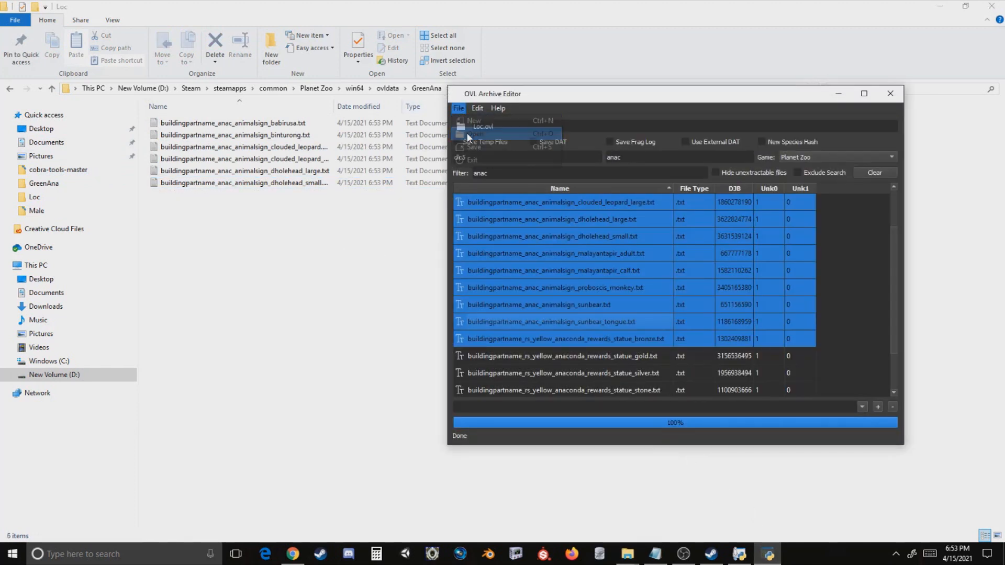
click(466, 133)
click(653, 129)
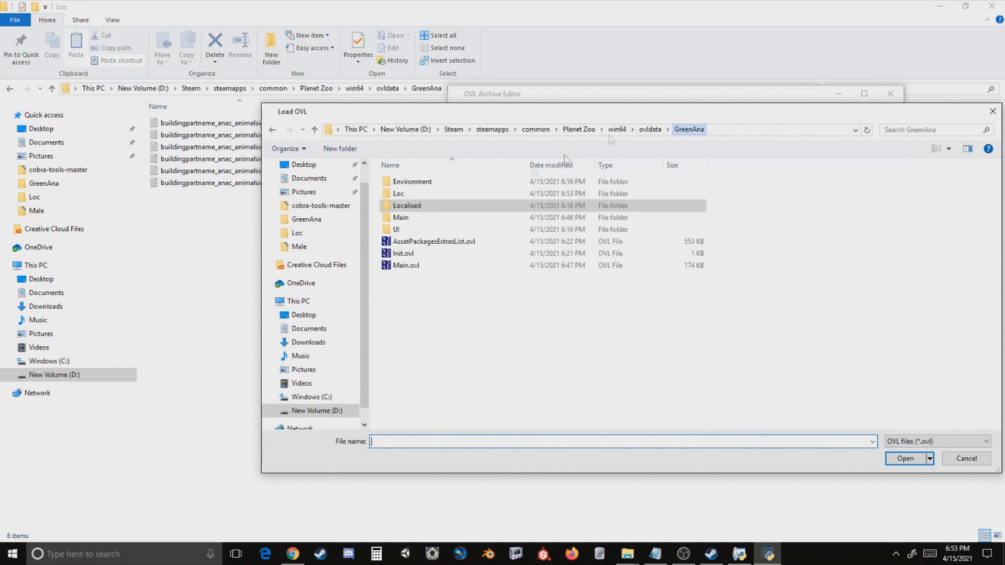
double_click(404, 254)
- Reload Loc.ovl from GreenAna/Localised/English/UnitedStates
click(459, 108)
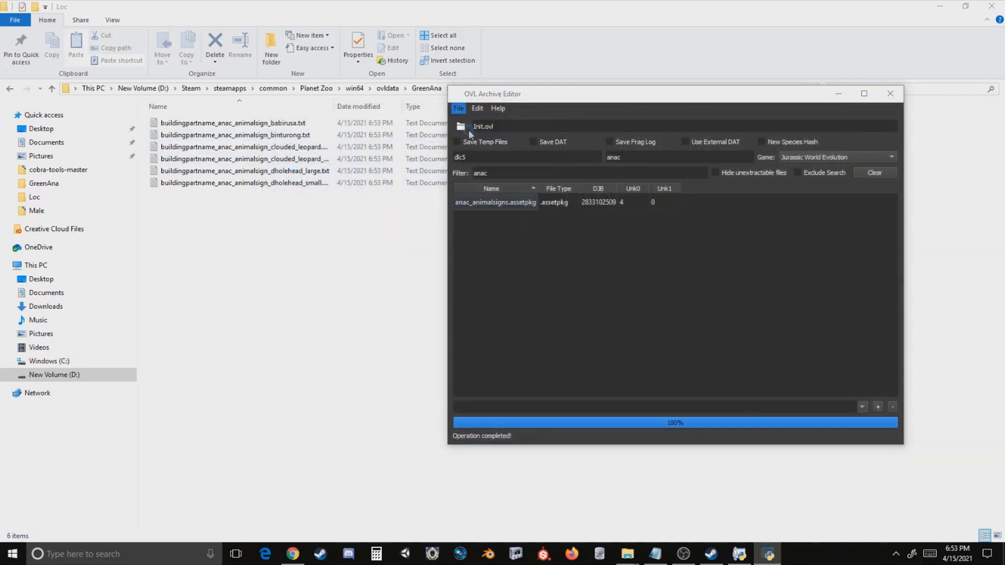
click(469, 130)
double_click(407, 205)
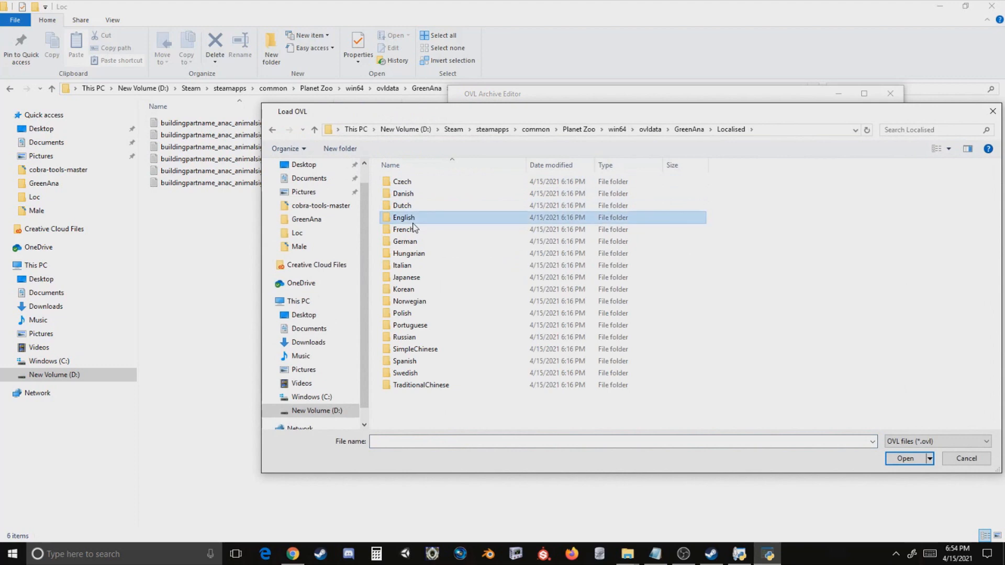
double_click(400, 217)
double_click(401, 195)
double_click(405, 183)
- Inject the edited sign text files into Loc.ovl and save it over the existing archive
drag(279, 226, 572, 270)
click(459, 108)
click(473, 147)
double_click(449, 182)
click(531, 277)
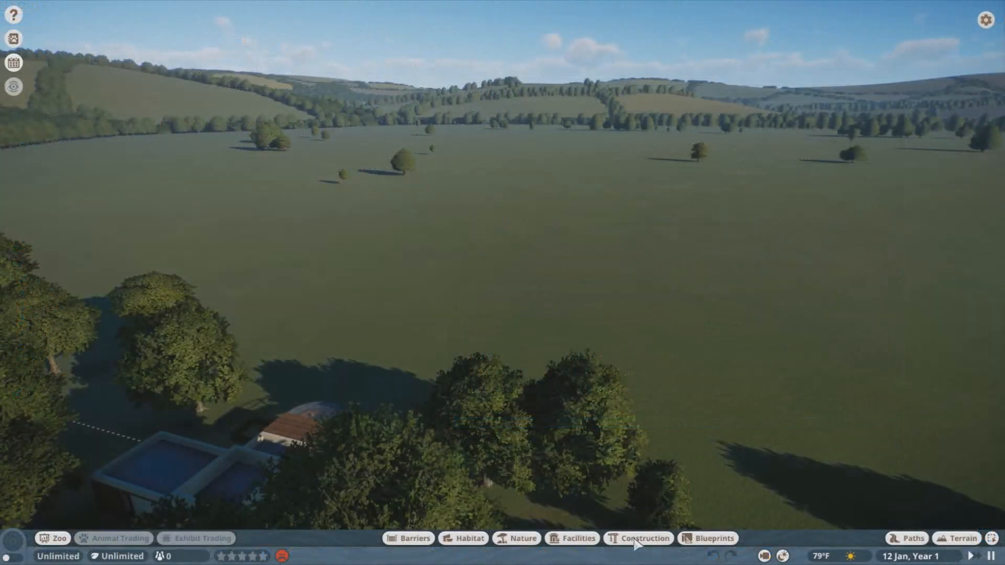
- In Planet Zoo, search the construction items for Green Anaconda
click(637, 539)
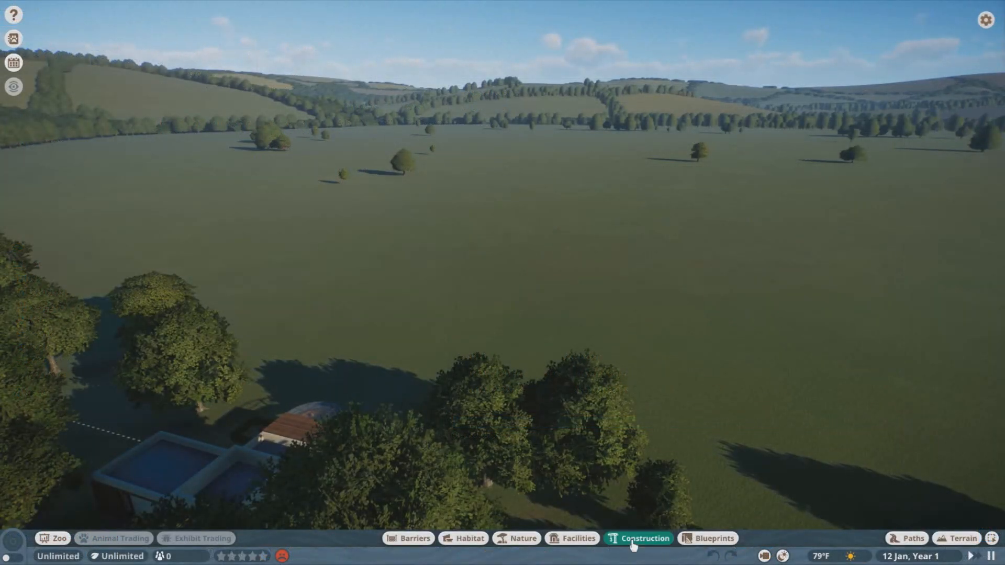
text(Green Anaconda)
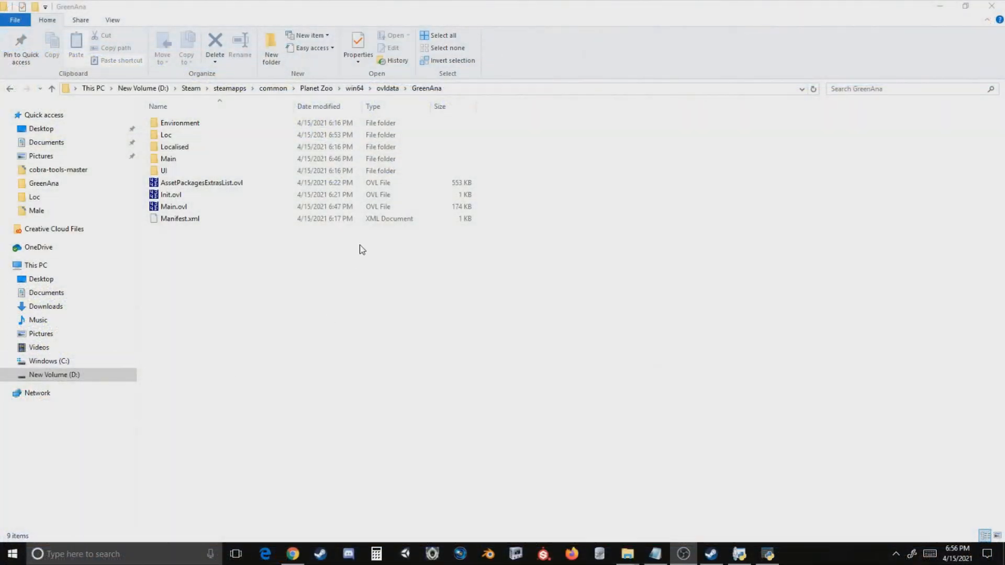
- In File Explorer, delete the Loc folder from GreenAna and the Habitats folder from its Environment folder
click(175, 138)
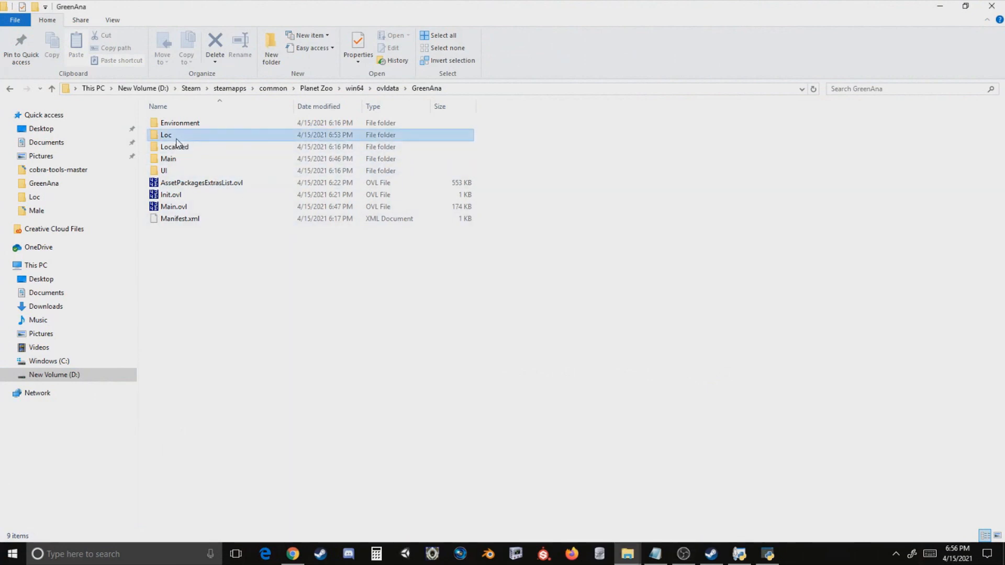
key(Delete)
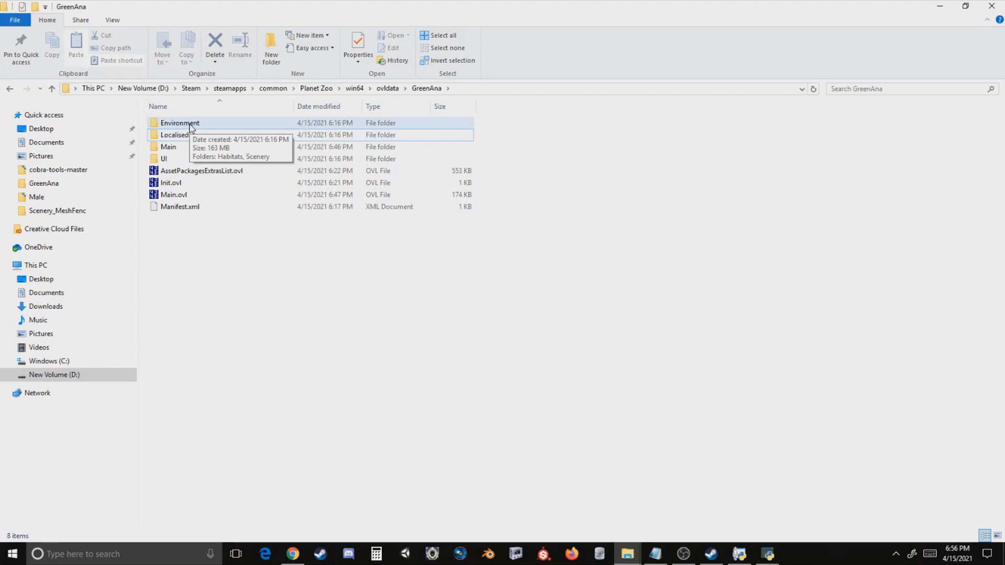
double_click(190, 127)
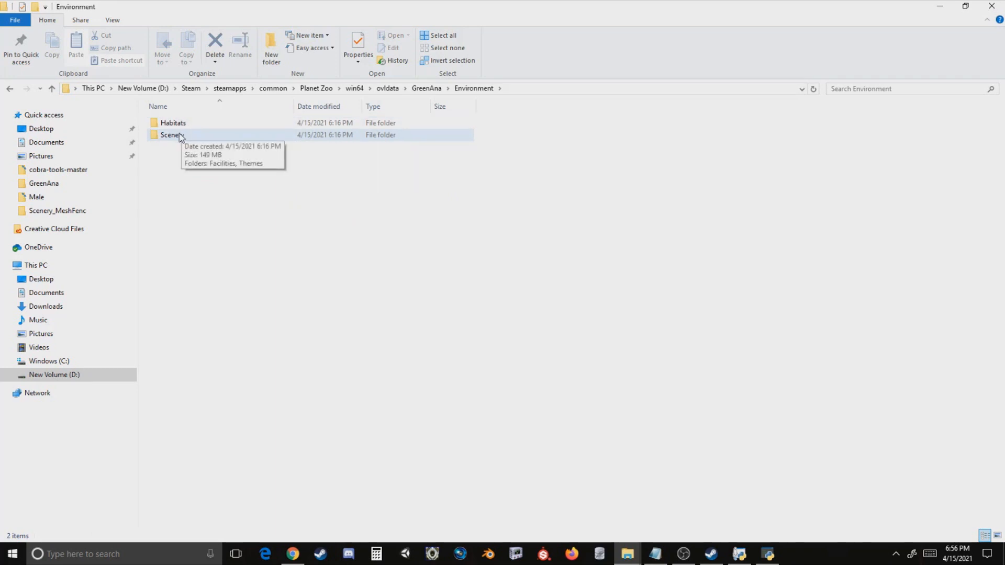
click(174, 127)
key(Delete)
- Delete the Facilities folder from Environment/Scenery and the RS_RewardStatues folder from Scenery/Themes
double_click(173, 125)
click(173, 125)
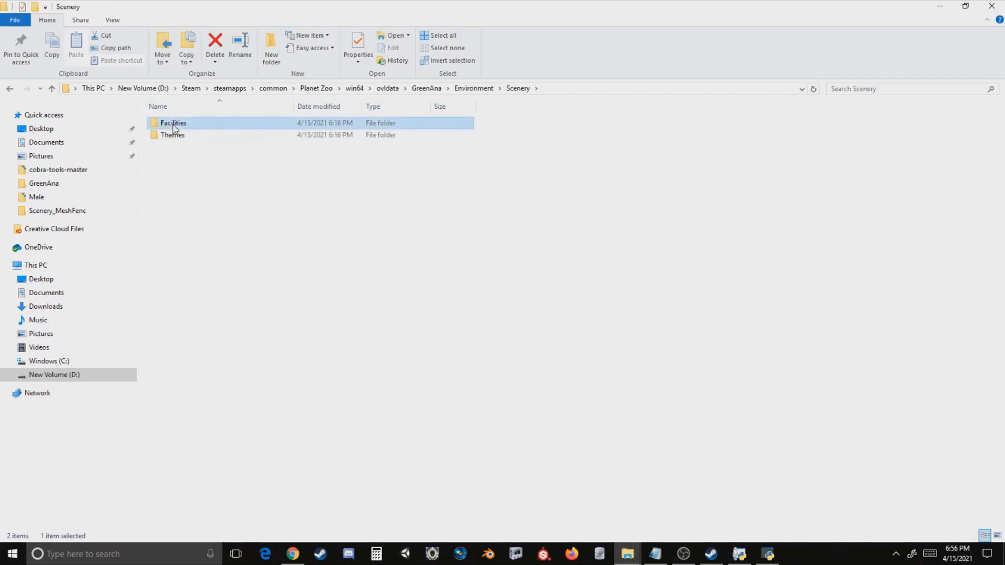
key(Delete)
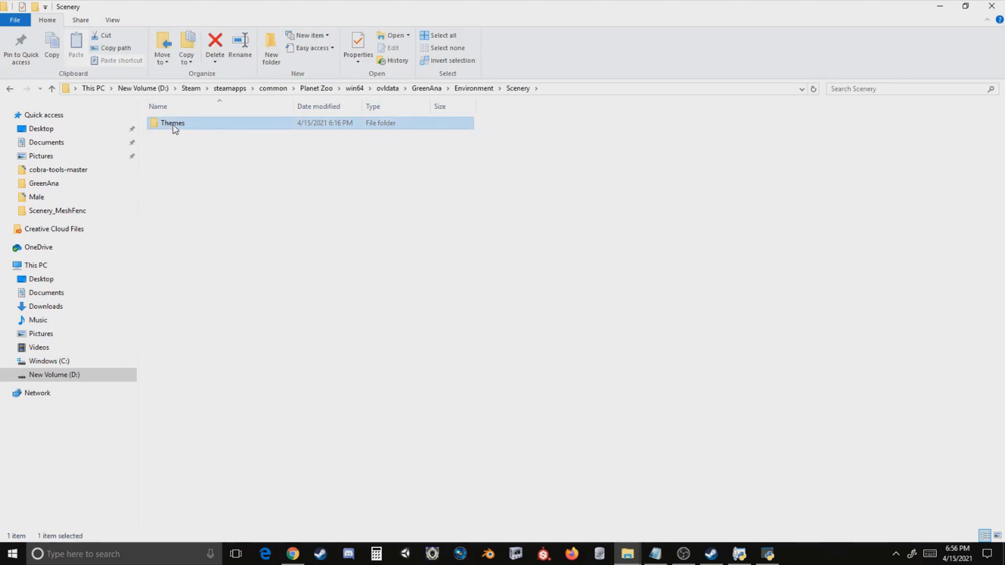
double_click(175, 127)
click(175, 138)
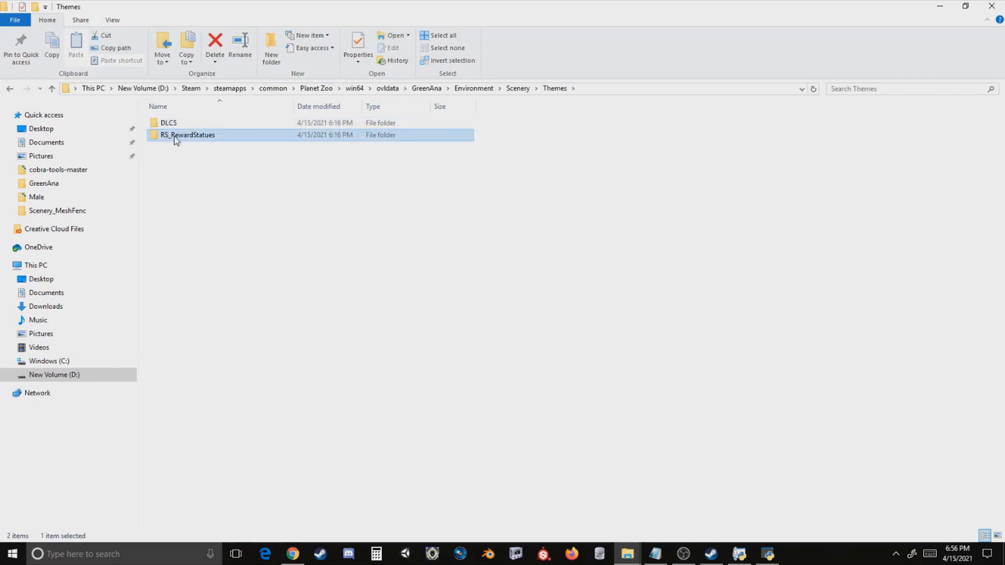
key(Delete)
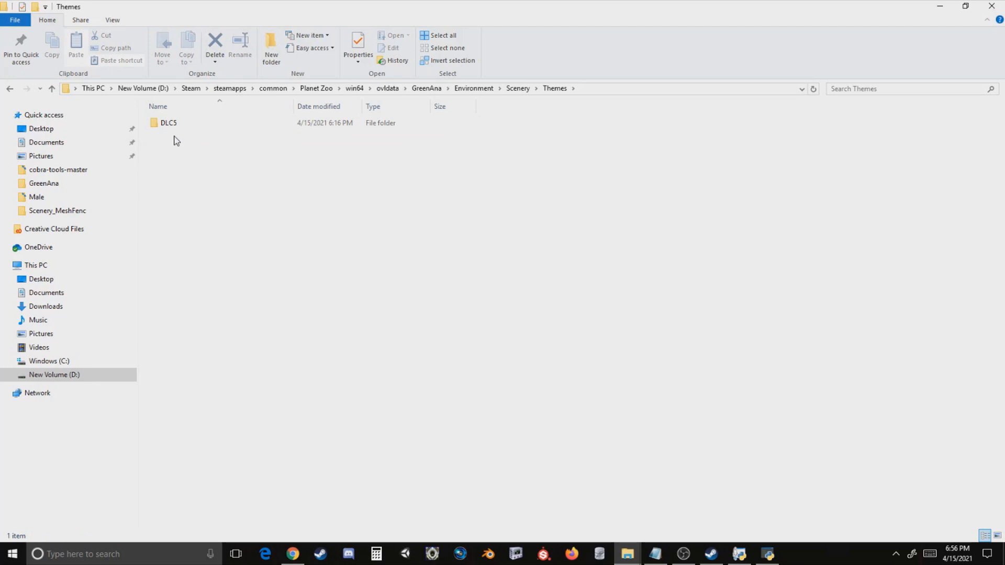
- Rename the DLC5 folder in Environment/Scenery/Themes as Anac
click(177, 125)
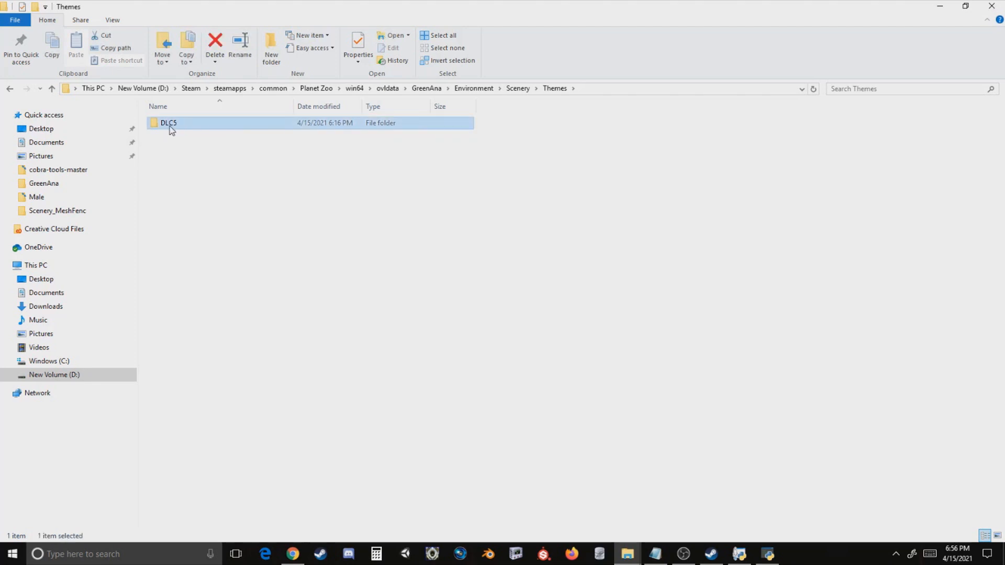
click(179, 126)
text(Anac)
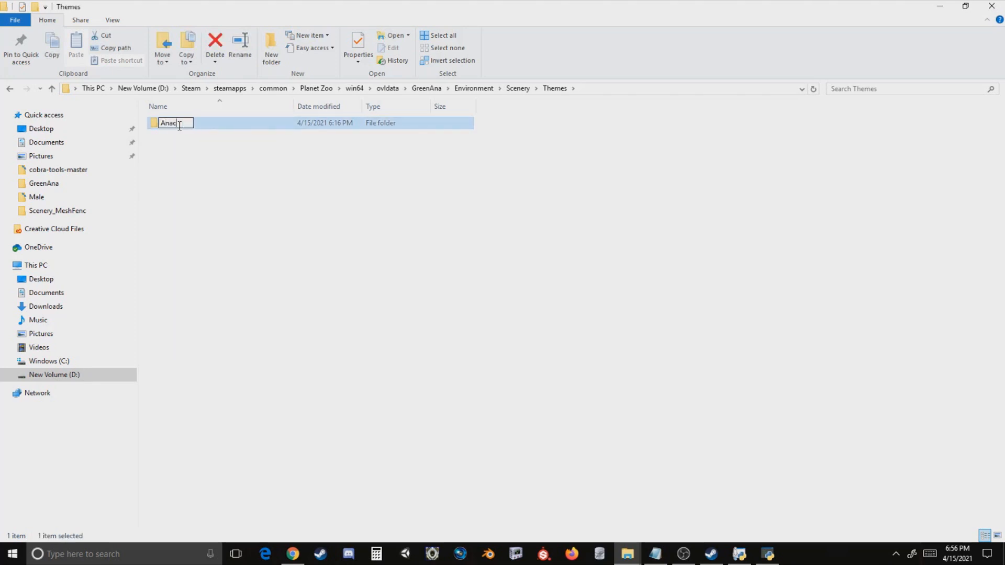
key(Return)
- Rename the subfolder inside the Anac folder as Anac_AnimalSigns
double_click(179, 128)
click(180, 125)
click(180, 126)
double_click(172, 123)
text(Anac_AnimalSigns)
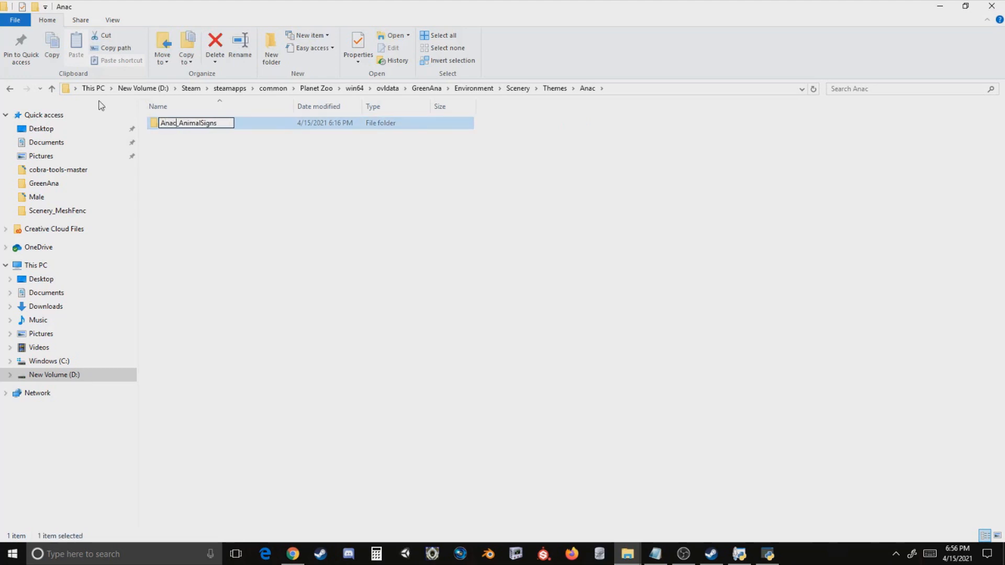
key(Return)
- Rename the OVL file inside Anac_AnimalSigns as Anac_AnimalSigns.ovl
double_click(180, 128)
click(179, 125)
key(F2)
double_click(170, 123)
text(A)
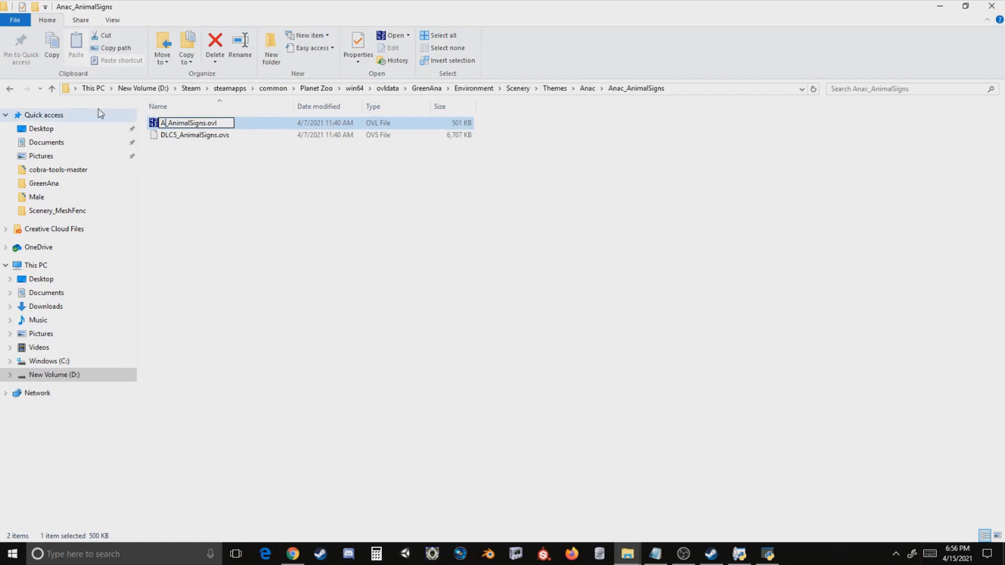
text(nac)
key(Return)
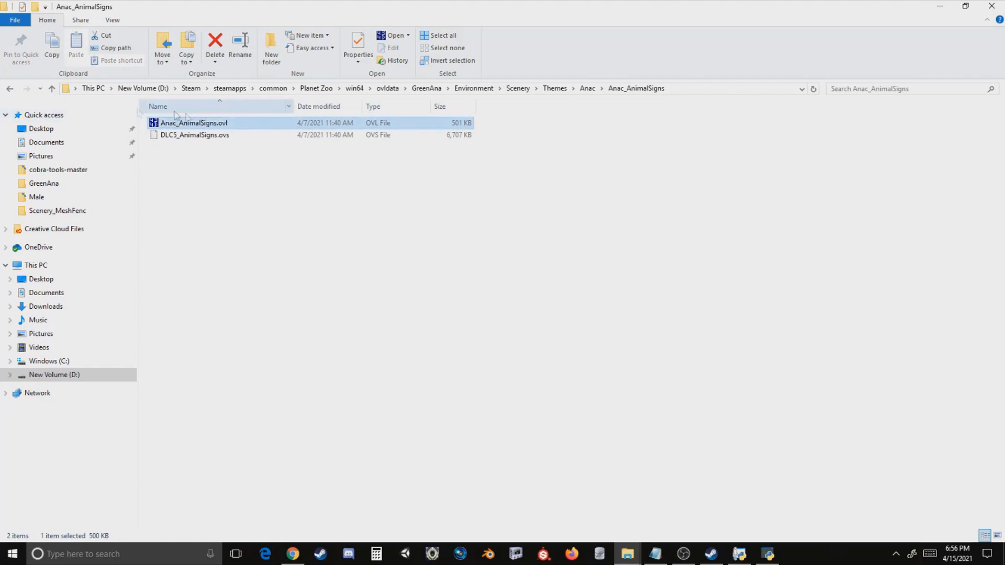
- Rename DLC5_AnimalSigns.ovs as Anac_AnimalSigns.ovs
click(178, 135)
key(F2)
double_click(172, 133)
text(Anac)
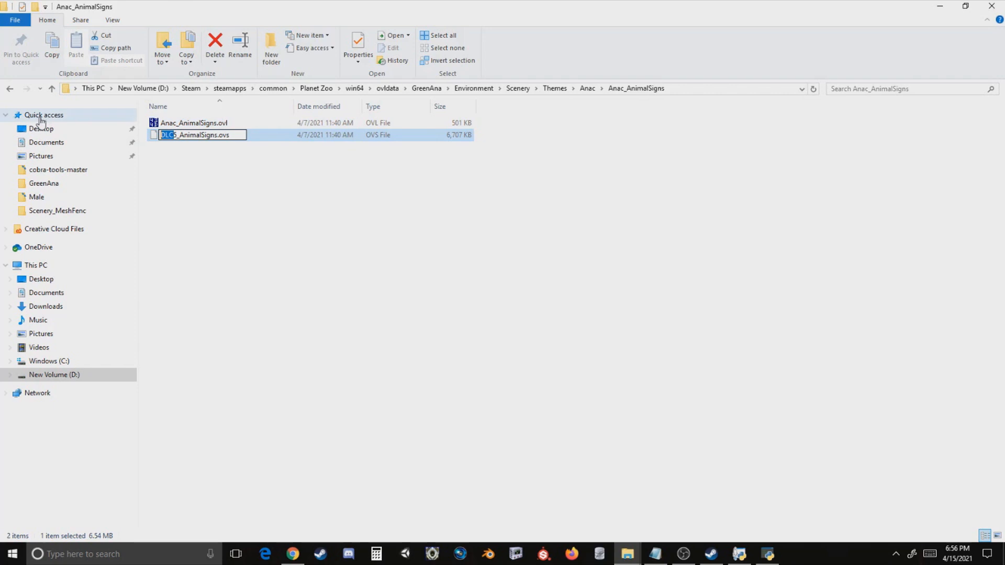
key(Return)
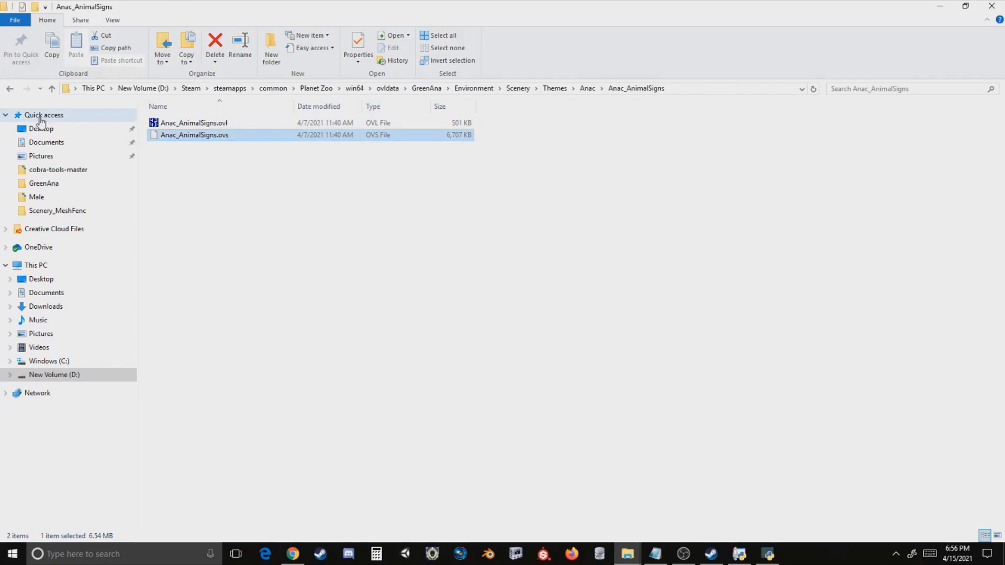
- In the OVL Archive Editor, load Anac_AnimalSigns.ovl from GreenAna/Environment/Scenery/Themes/Anac/Anac_AnimalSigns
click(768, 554)
click(463, 127)
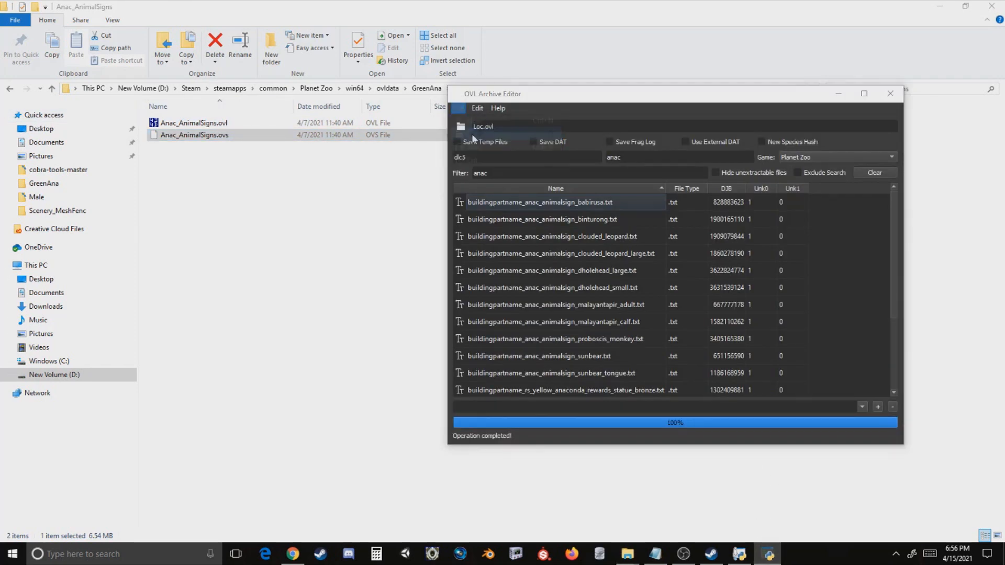
click(651, 130)
double_click(429, 181)
double_click(429, 182)
double_click(429, 181)
double_click(428, 182)
double_click(428, 181)
double_click(429, 181)
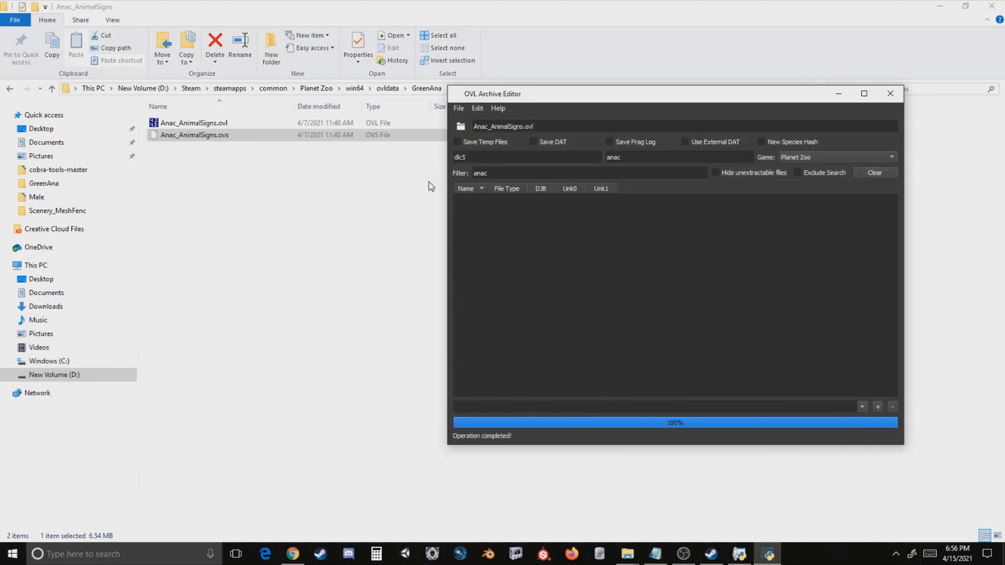
- Clear the entry filter, widen the name column and rename dlc5 to anac in all Anac_AnimalSigns.ovl entries
key(BackSpace)
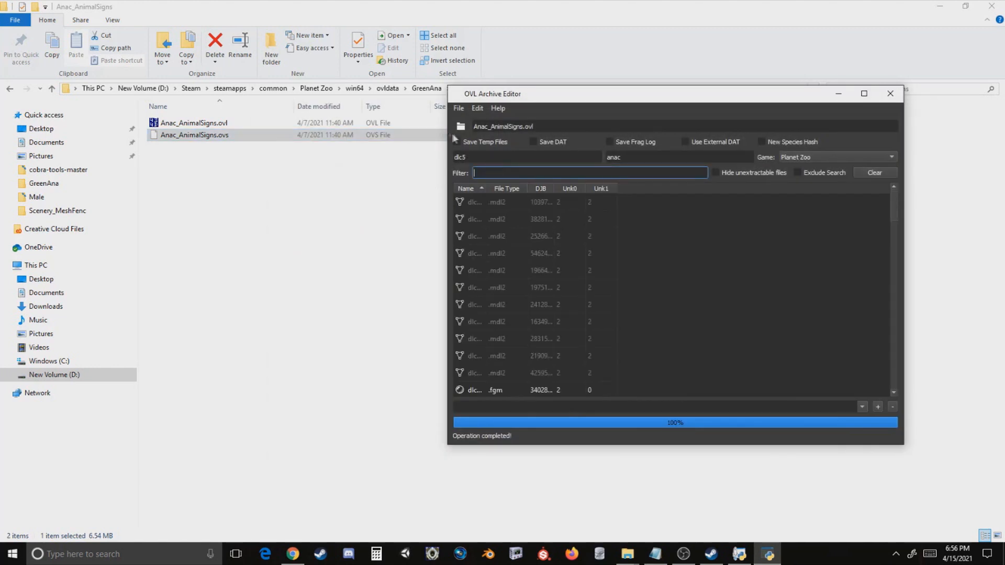
drag(487, 188, 754, 188)
click(528, 158)
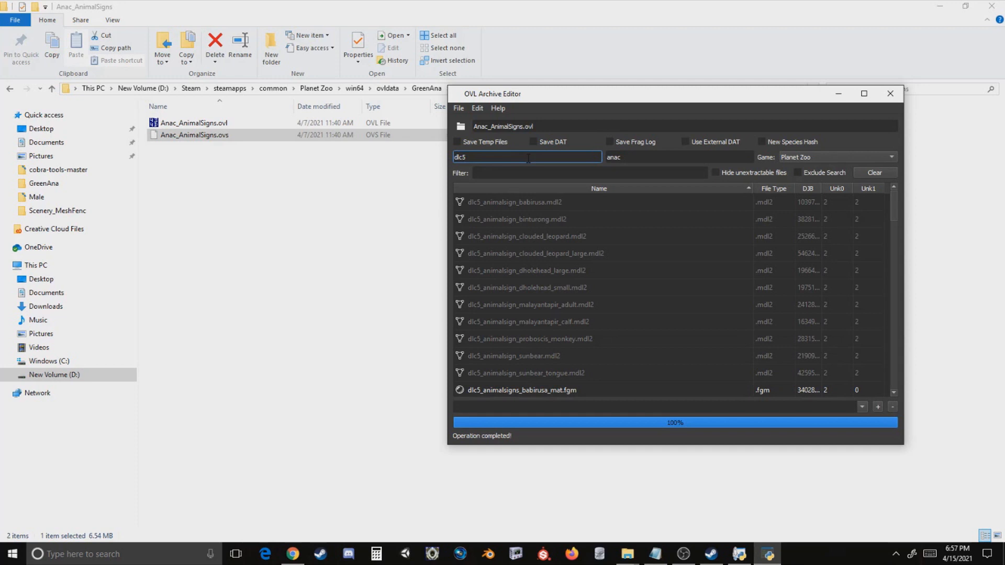
key(ctrl+r)
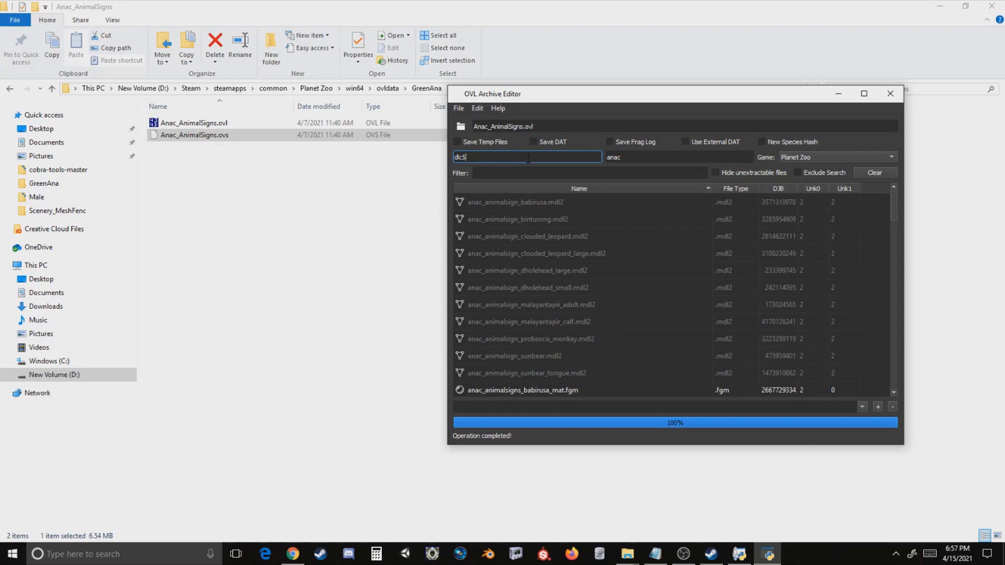
- Save the archive over Anac_AnimalSigns.ovl in GreenAna/Environment/Scenery/Themes/Anac/Anac_AnimalSigns
click(458, 107)
click(472, 147)
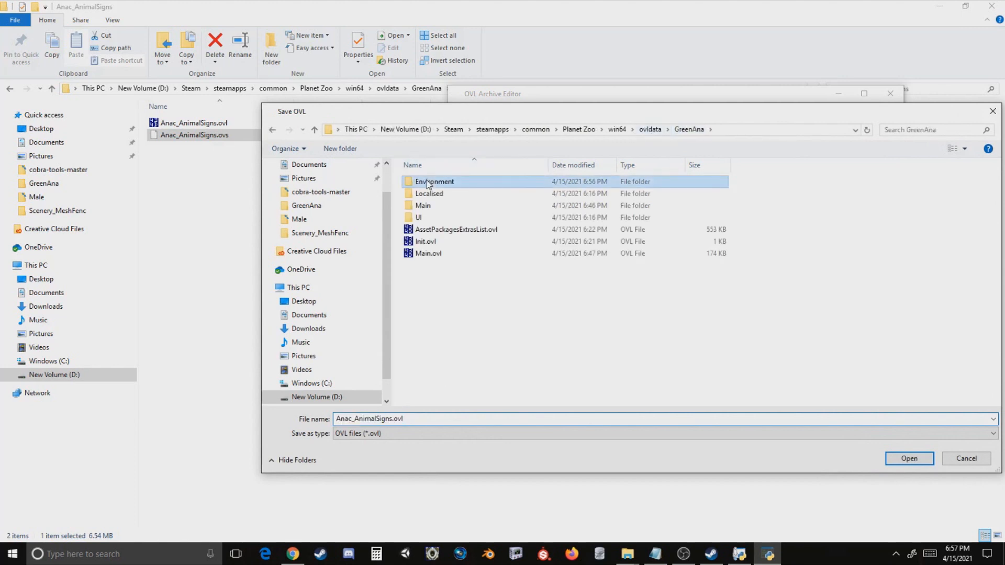
double_click(429, 181)
double_click(428, 181)
double_click(428, 181)
double_click(428, 182)
click(428, 181)
double_click(428, 182)
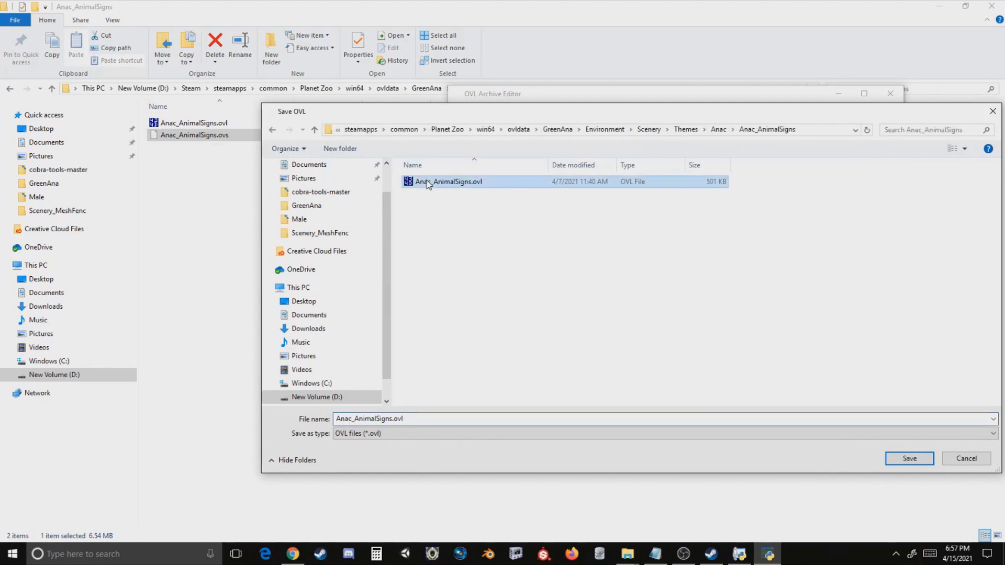
double_click(428, 181)
click(520, 272)
- Reload the saved Anac_AnimalSigns.ovl from the Anac_AnimalSigns folder and sort its entries by file type
click(459, 108)
mouse_move(460, 108)
click(492, 135)
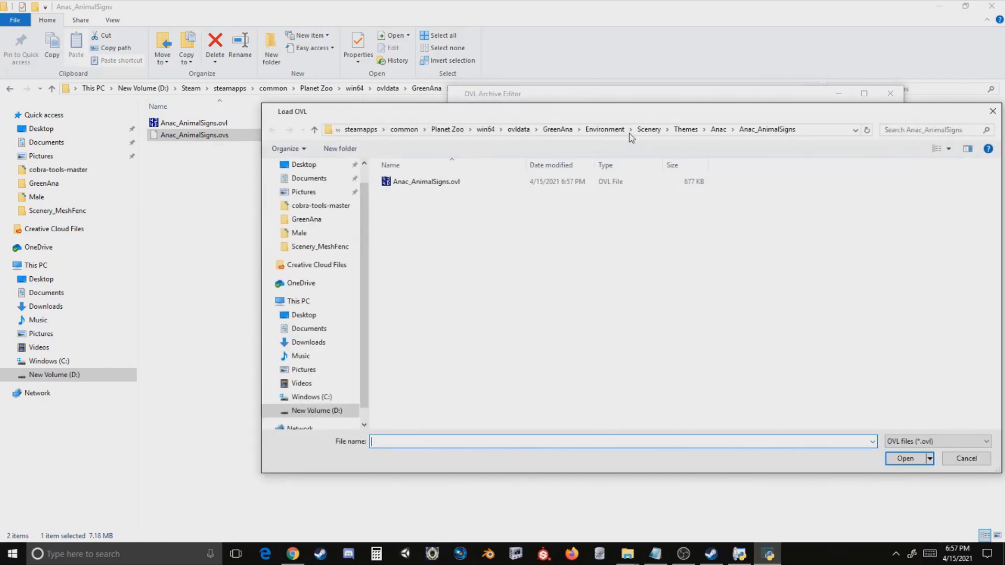
click(602, 130)
double_click(411, 182)
double_click(411, 181)
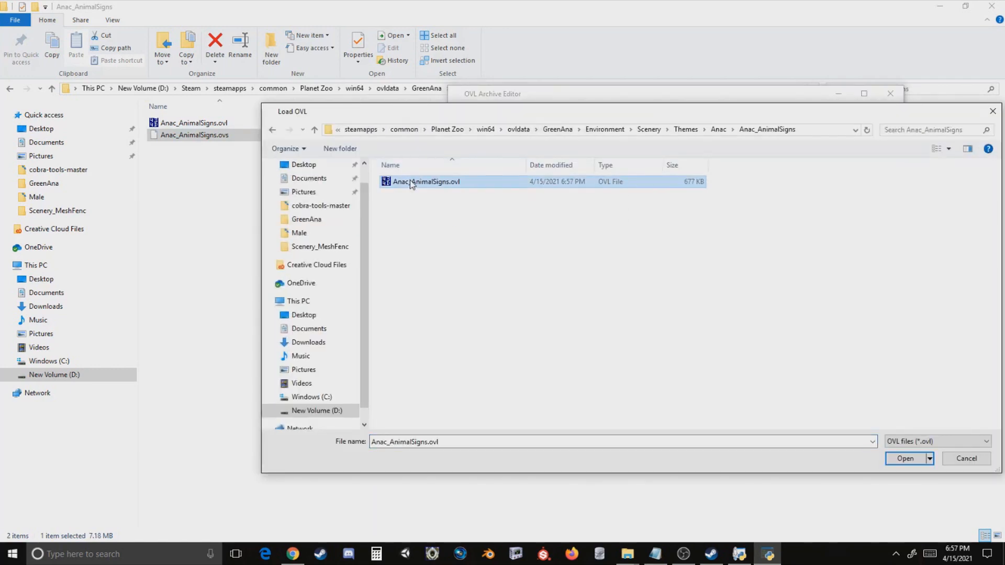
double_click(410, 181)
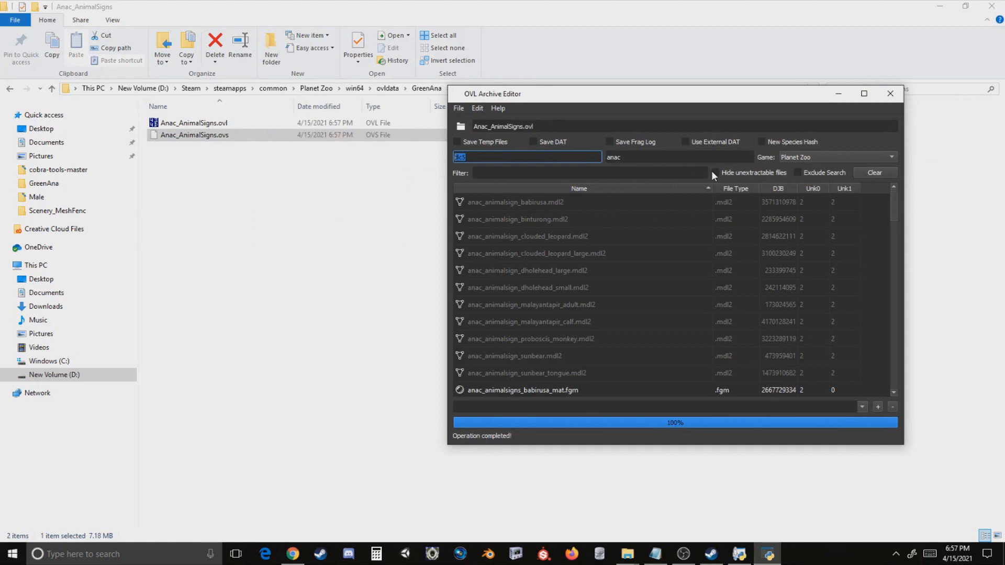
click(729, 190)
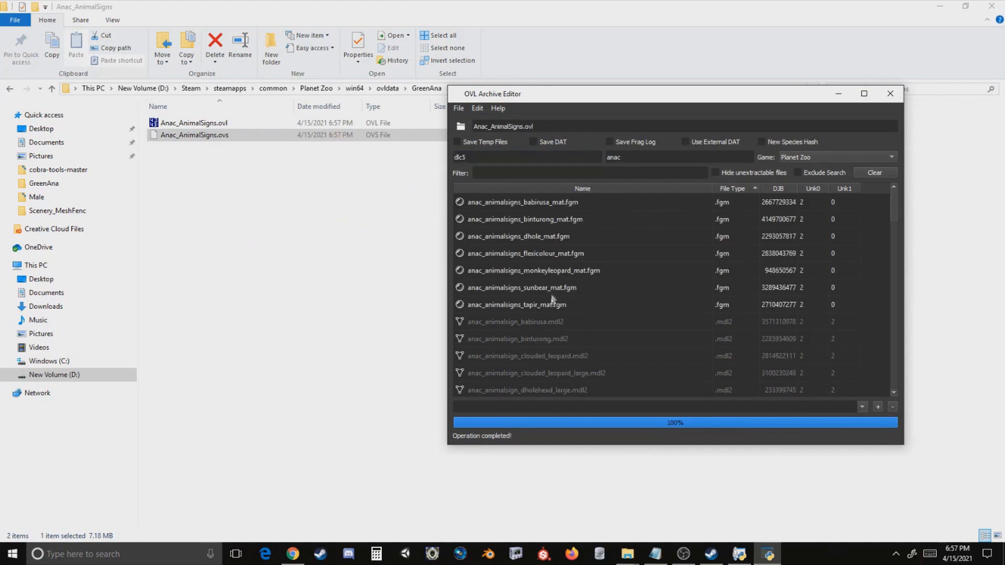
- With New Species Hash enabled, run Dat Edit replacing DLC5_AnimalSigns_Babirusa_Mat with Anac_AnimalSigns_Babirusa_Mat
double_click(490, 158)
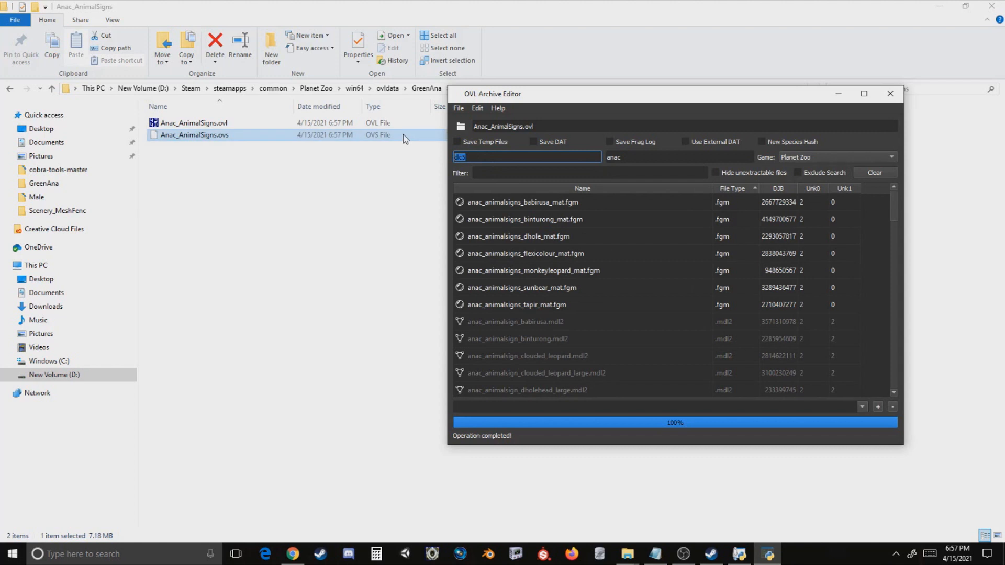
text(A)
key(ctrl+a)
key(ctrl+c)
click(658, 157)
key(ctrl+a)
key(ctrl+v)
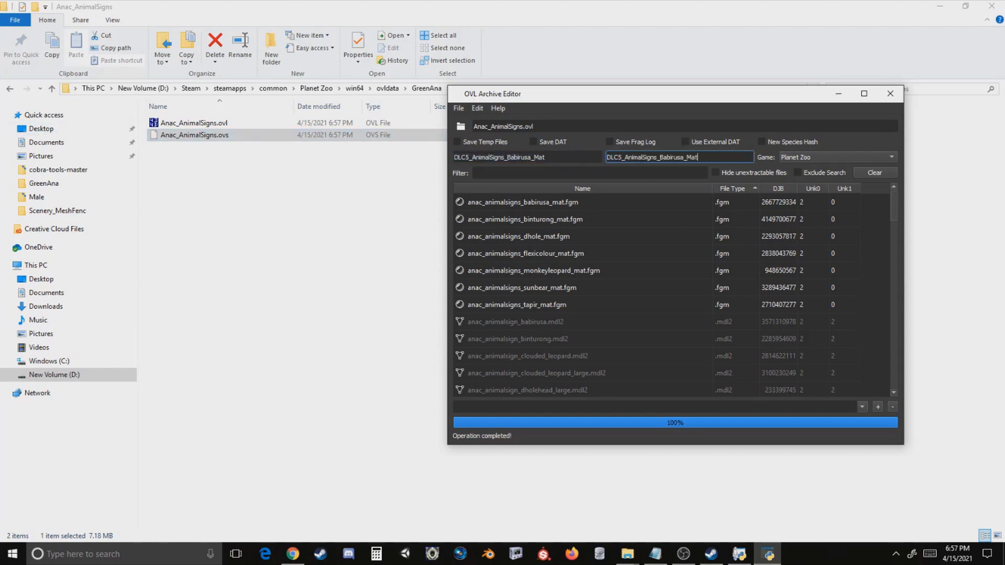
drag(621, 158, 470, 140)
text(Anac)
click(762, 141)
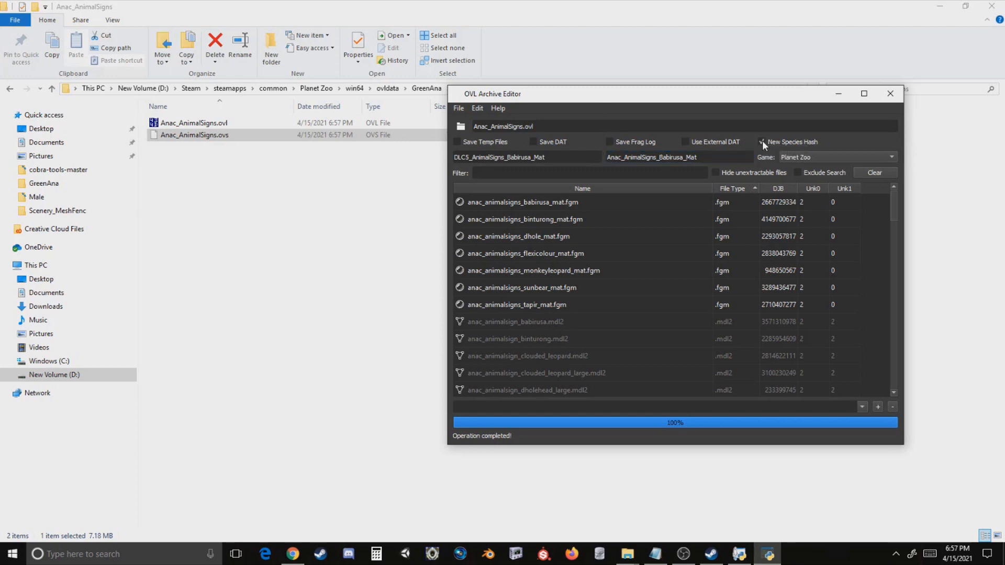
click(481, 108)
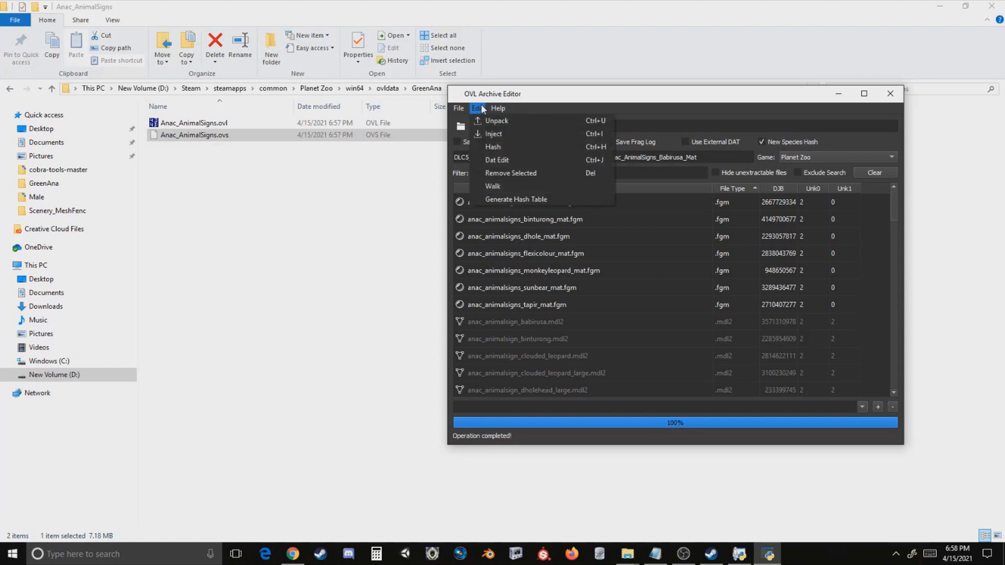
click(497, 159)
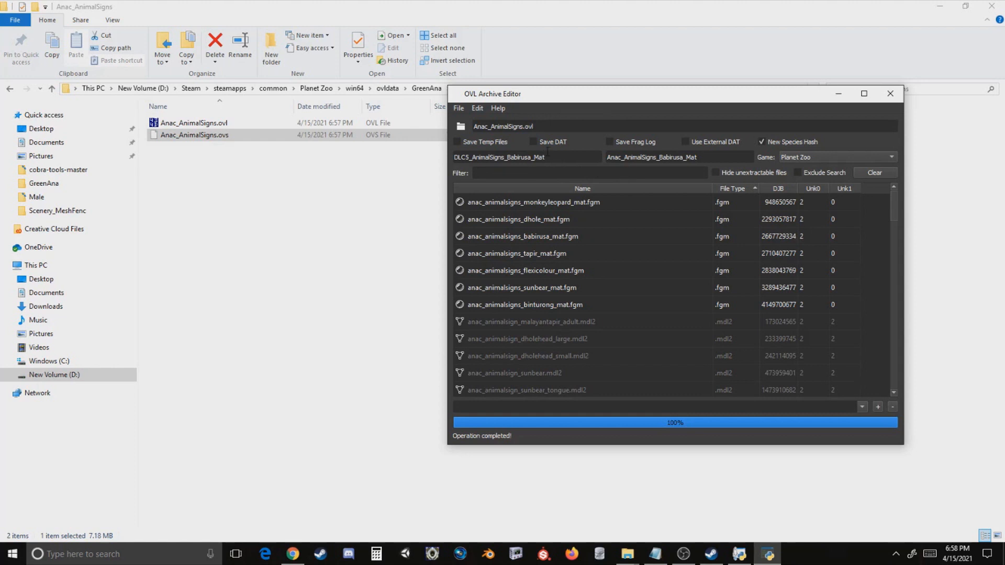
- Run Dat Edit replacing DLC5_AnimalSigns_MonkeyLeopard_Mat with Anac_AnimalSigns_MonkeyLeopard_Mat
drag(546, 157, 506, 157)
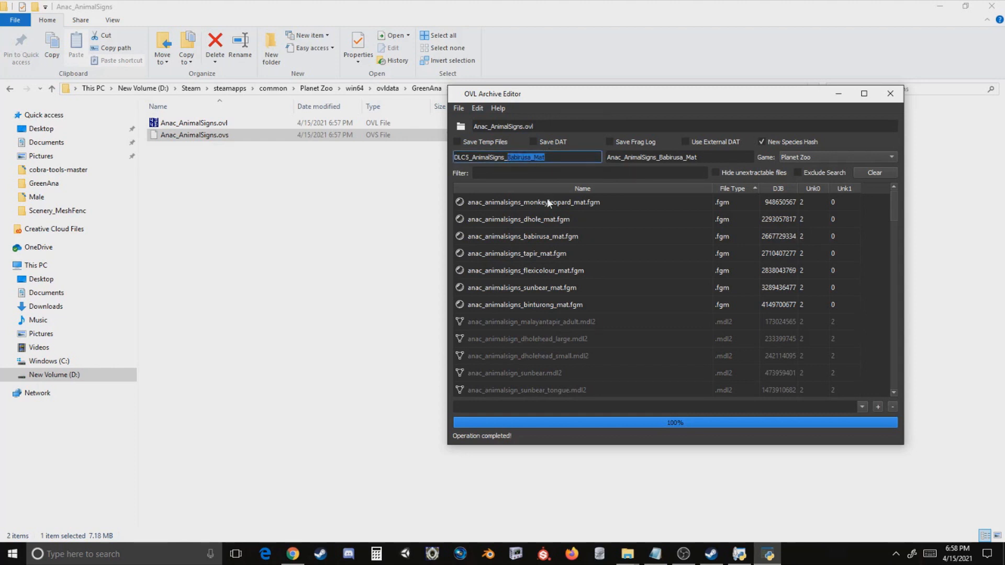
text(MonkeyLeopard_Mat)
drag(699, 157, 659, 157)
text(MonkeyLeopard_Mat)
click(484, 110)
click(578, 159)
- Run Dat Edit replacing DLC5_AnimalSigns_Dhole_Mat with Anac_AnimalSigns_Dhole_Mat
drag(578, 157, 512, 157)
text(Dhole_Mat)
drag(717, 157, 660, 157)
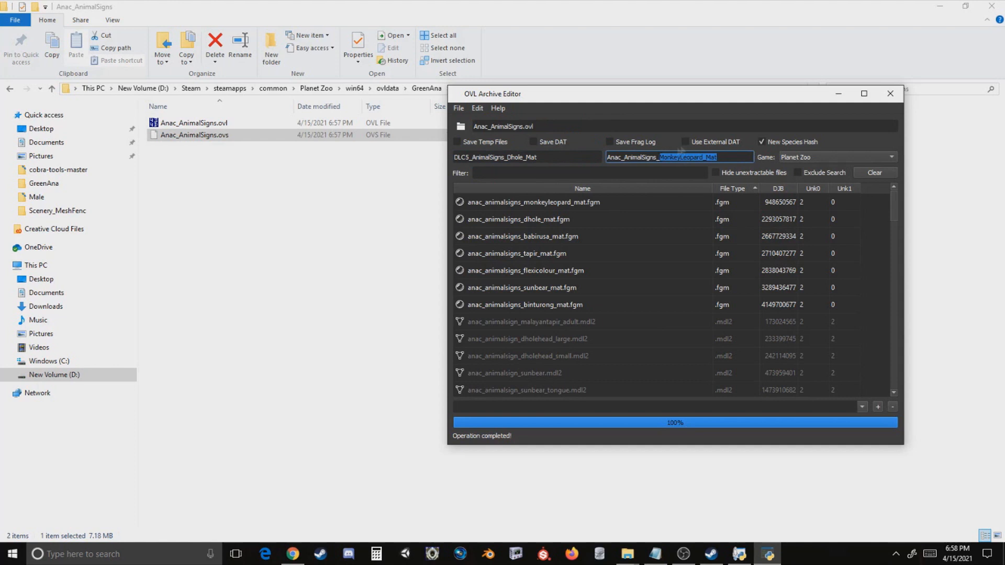
key(BackSpace)
key(BackSpace)
key(BackSpace)
text(Mat)
click(477, 110)
click(501, 160)
- Run Dat Edit replacing DLC5_AnimalSigns_Tapir_Mat with Anac_AnimalSigns_Tapir_Mat
drag(540, 157, 509, 156)
text(Tapir)
drag(699, 157, 660, 157)
text(Tapir_Mat)
click(477, 109)
click(556, 159)
- Replace the Flexicolour material name, from DLC5_AnimalSigns_Flexicolour_Mat to its Anac_AnimalSigns equivalent
drag(549, 157, 508, 157)
text(Flexicolour_Mat)
drag(699, 157, 659, 157)
text(Flexicol)
- Run Dat Edit replacing DLC5_AnimalSigns_SunBear_Mat with Anac_AnimalSigns_SunBear_Mat
drag(550, 157, 507, 157)
text(SunBear)
drag(703, 158, 659, 162)
text(SunBear_Mat)
click(478, 109)
click(521, 159)
- Correct both names to the lowercase-b spelling Sunbear_Mat and run Dat Edit again
click(522, 158)
key(BackSpace)
text(b)
click(674, 158)
text(b)
click(477, 108)
click(523, 159)
- Run Dat Edit replacing DLC5_AnimalSigns_Binturong_Mat with Anac_AnimalSigns_Binturong_Mat
drag(550, 158, 507, 155)
text(Binturong_Mat)
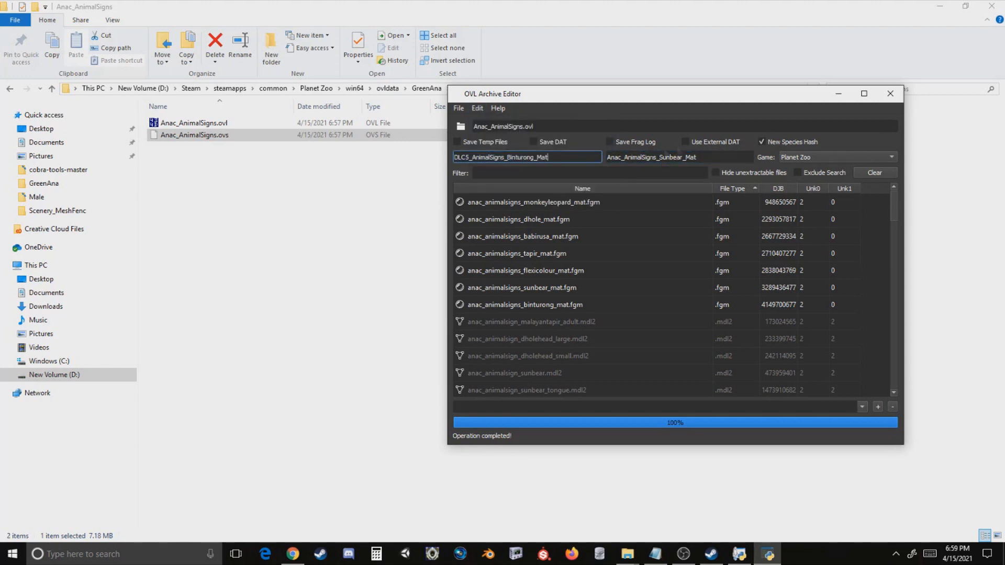
drag(698, 157, 659, 157)
text(Binturong_Mat)
click(477, 109)
click(494, 158)
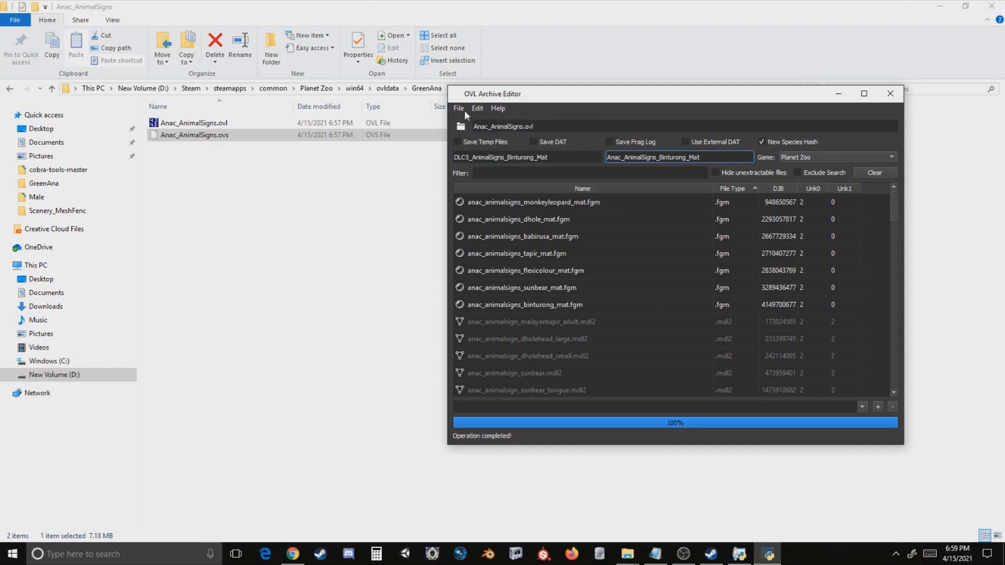
- Save the material name edits, overwriting the existing Anac_AnimalSigns.ovl
click(460, 109)
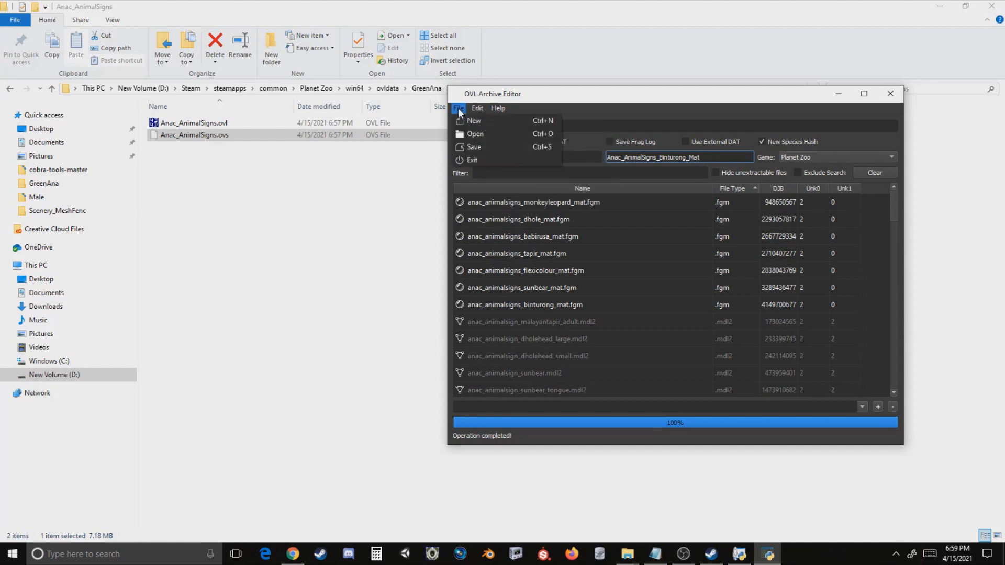
click(472, 145)
double_click(451, 181)
click(525, 277)
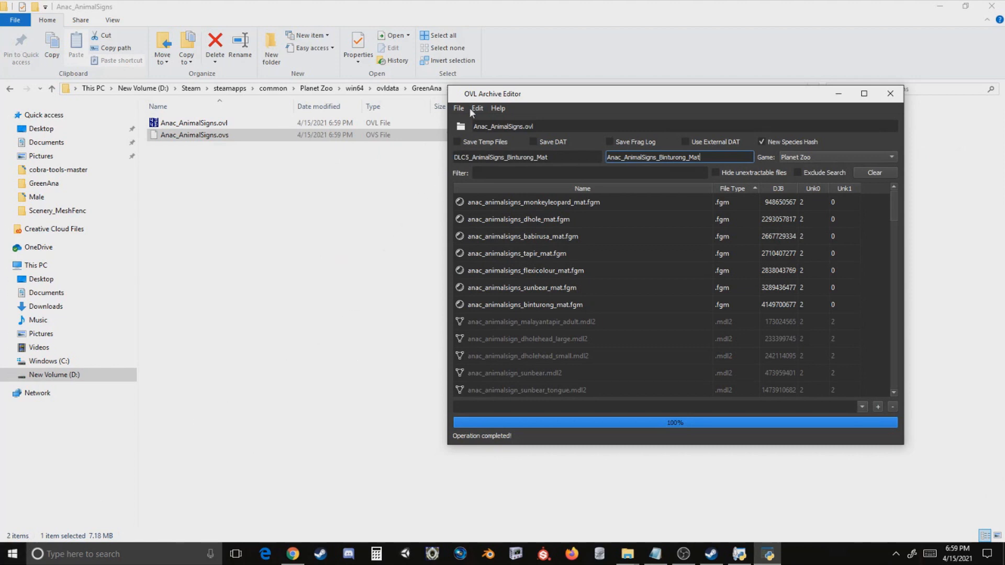
- Unpack the archive into a new folder named Anaconda inside Pictures
click(475, 111)
click(485, 121)
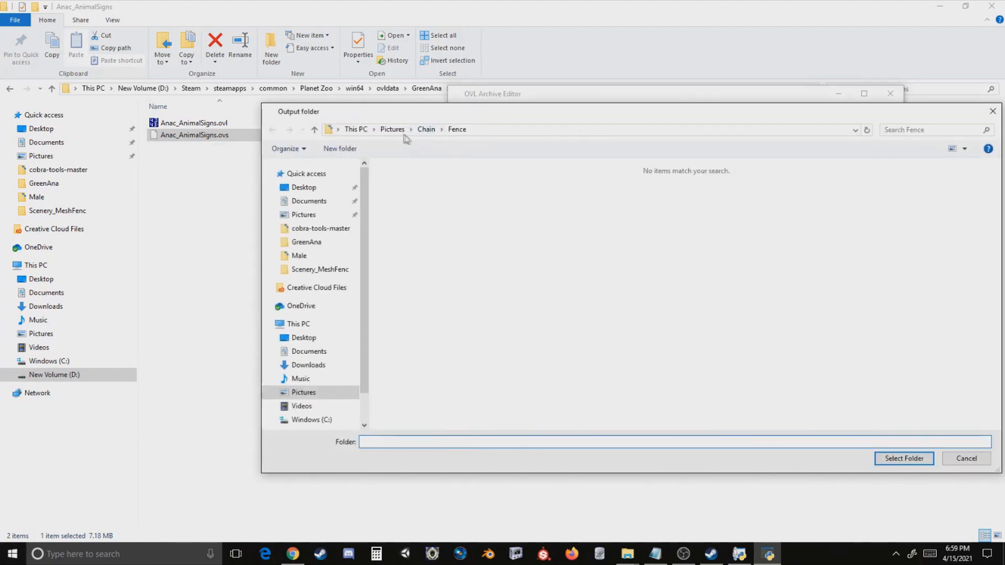
click(392, 130)
click(349, 149)
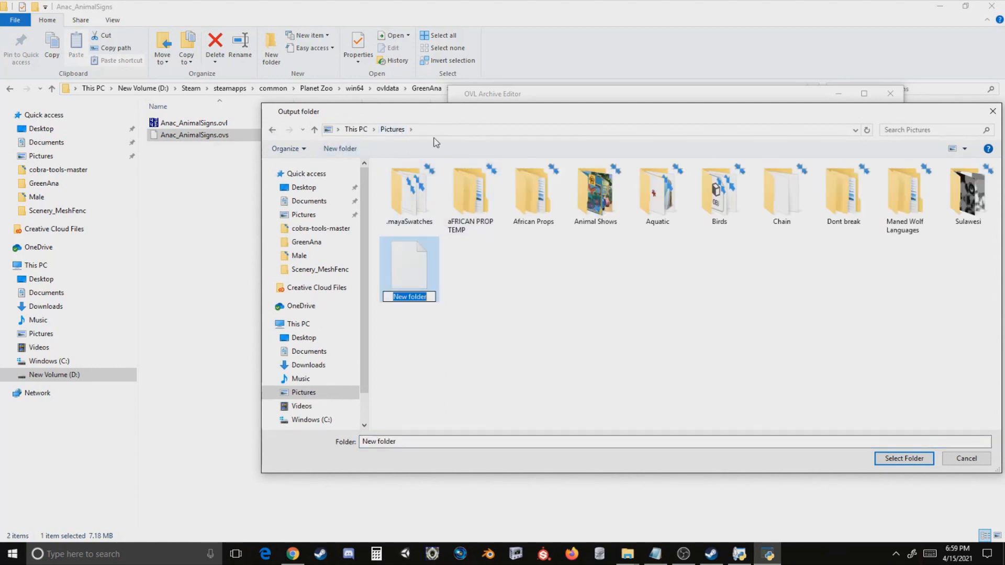
text(Anaconda)
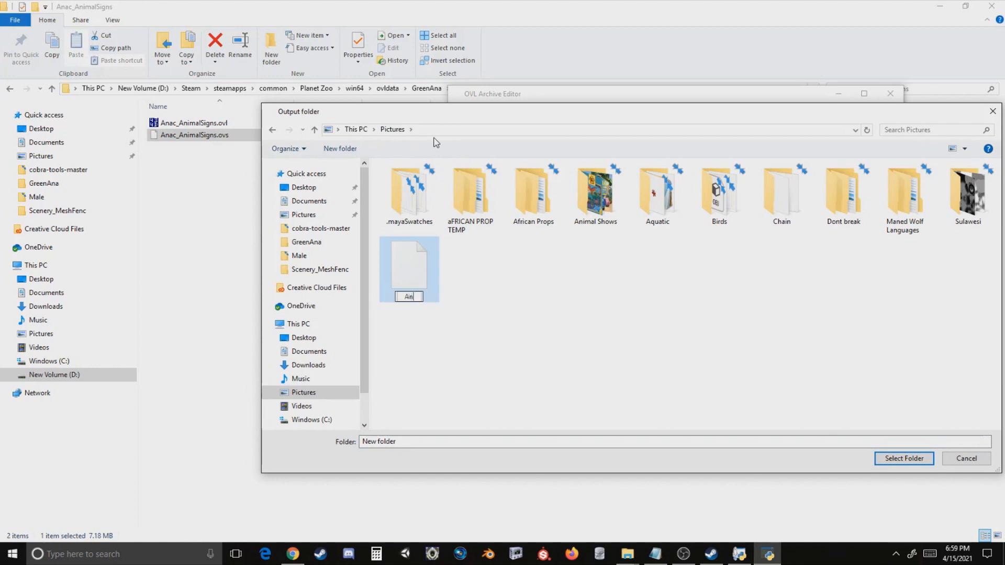
key(Return)
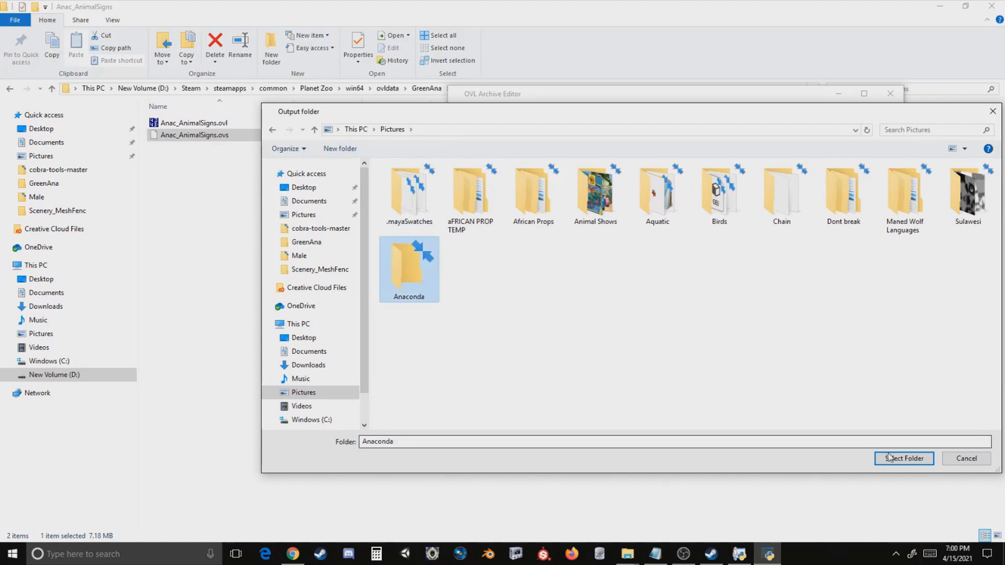
click(904, 459)
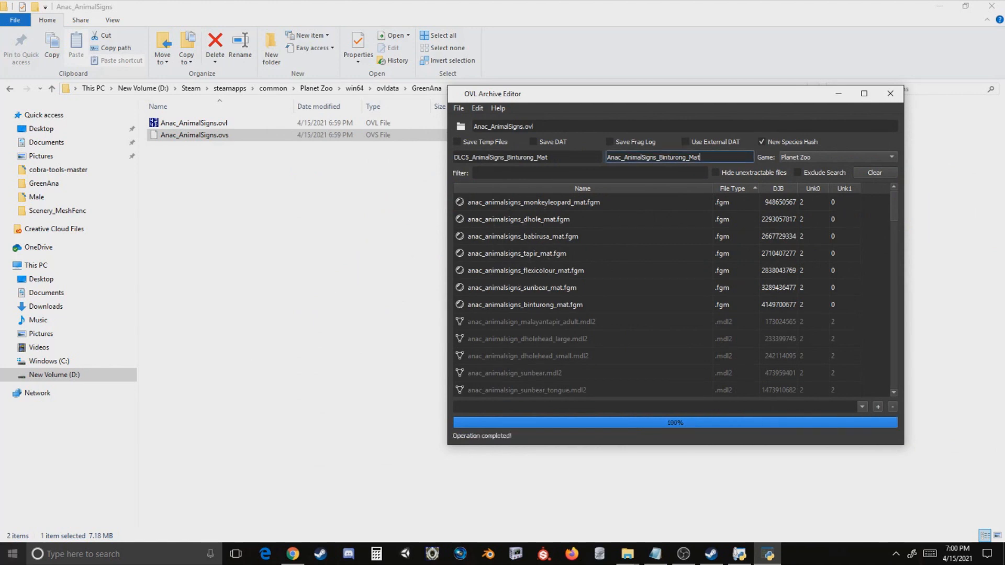
- Start Blender and delete the default cube from the new scene
click(12, 554)
text(blender)
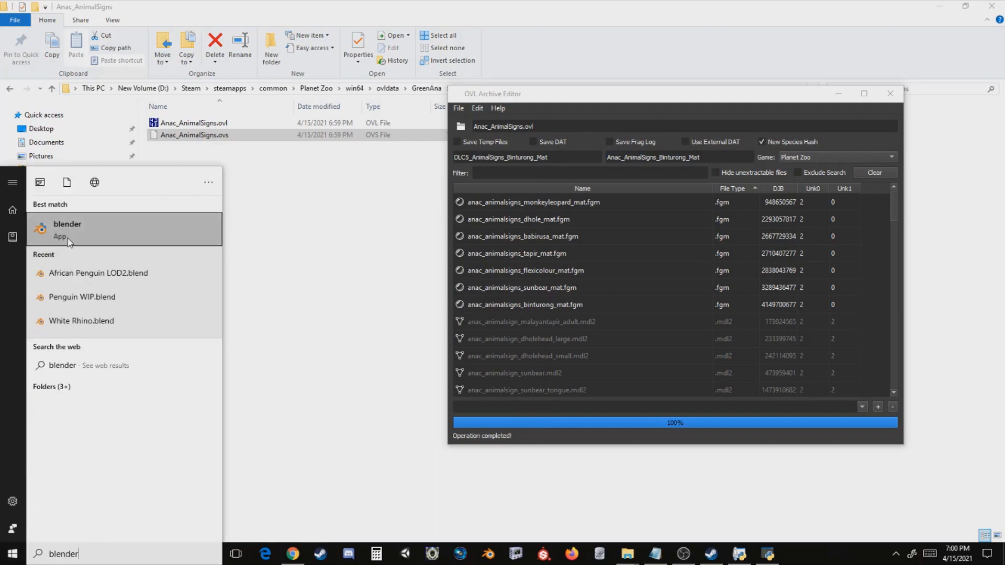
click(69, 241)
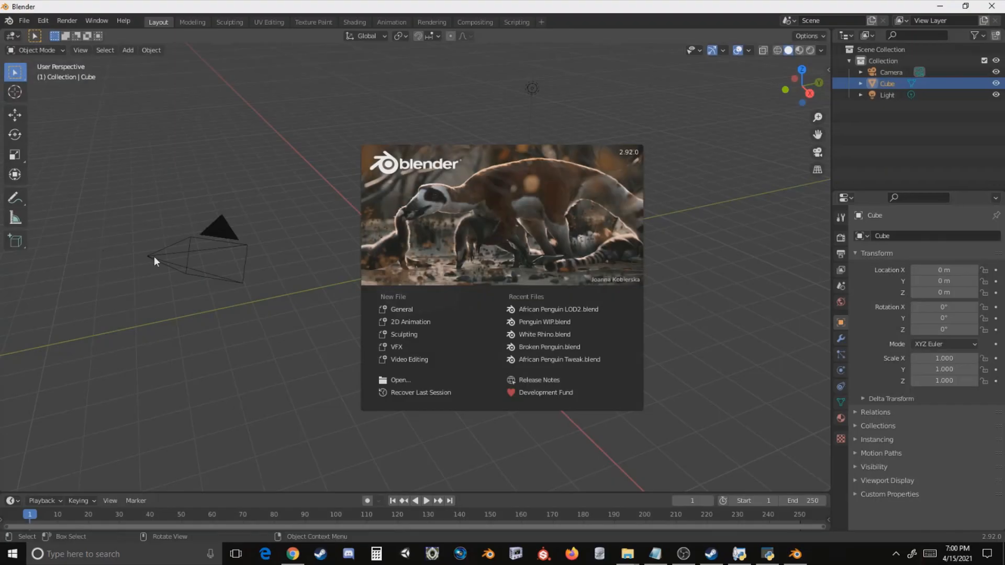
click(155, 256)
key(Delete)
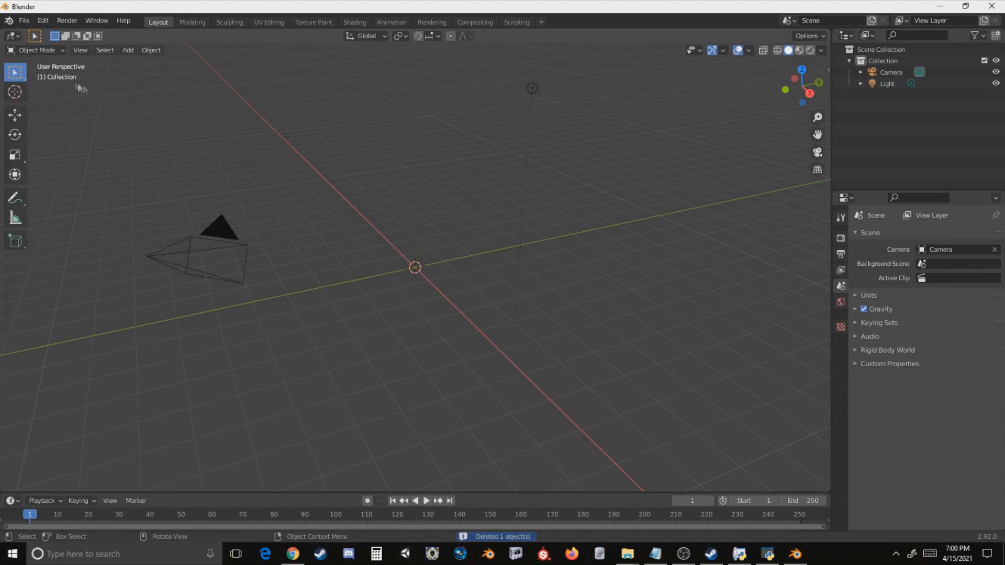
- Import the babirusa animal sign as a Cobra Model (.mdl2) from the Anaconda folder in Pictures
click(25, 20)
mouse_move(115, 177)
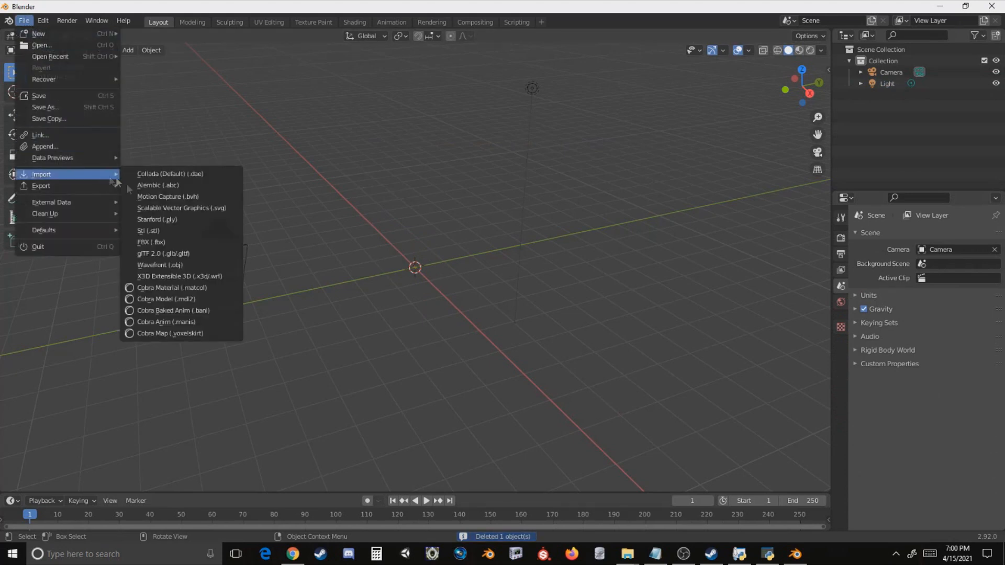
click(167, 299)
click(228, 348)
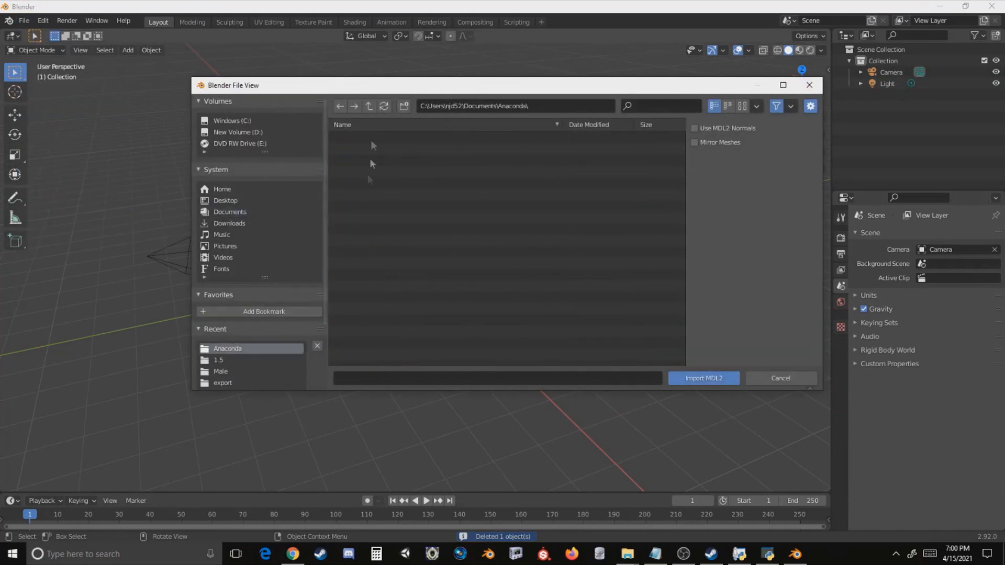
click(368, 108)
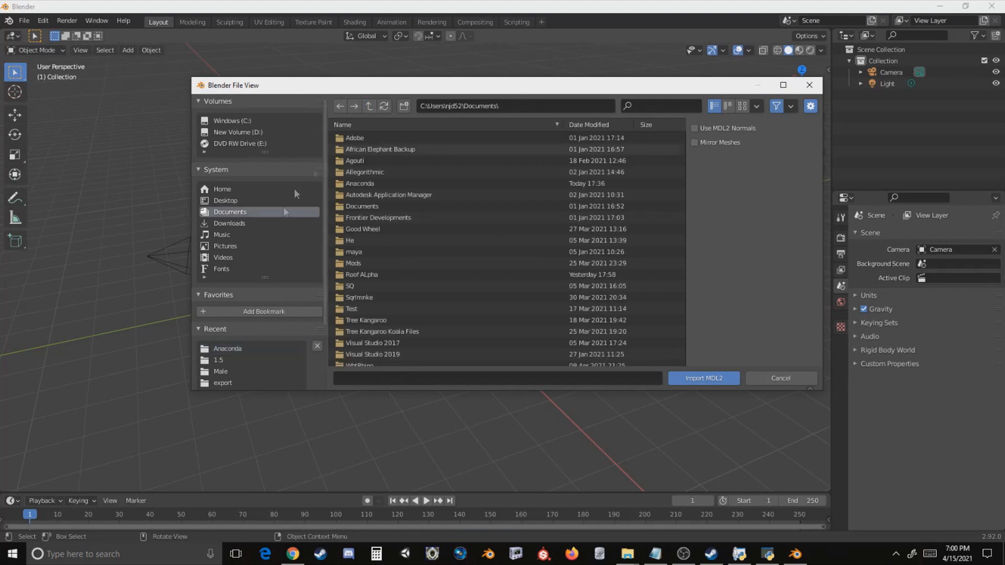
click(246, 245)
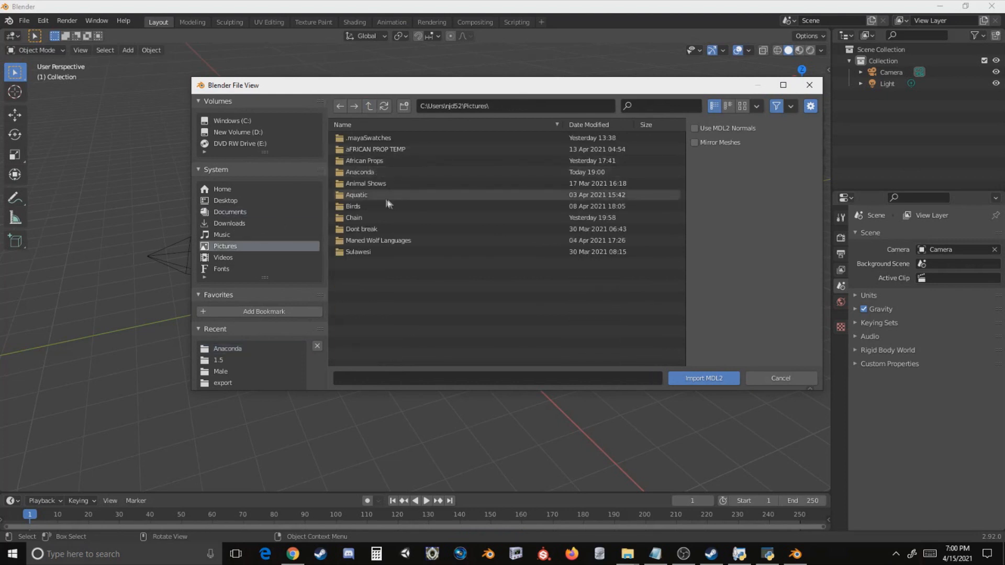
double_click(370, 171)
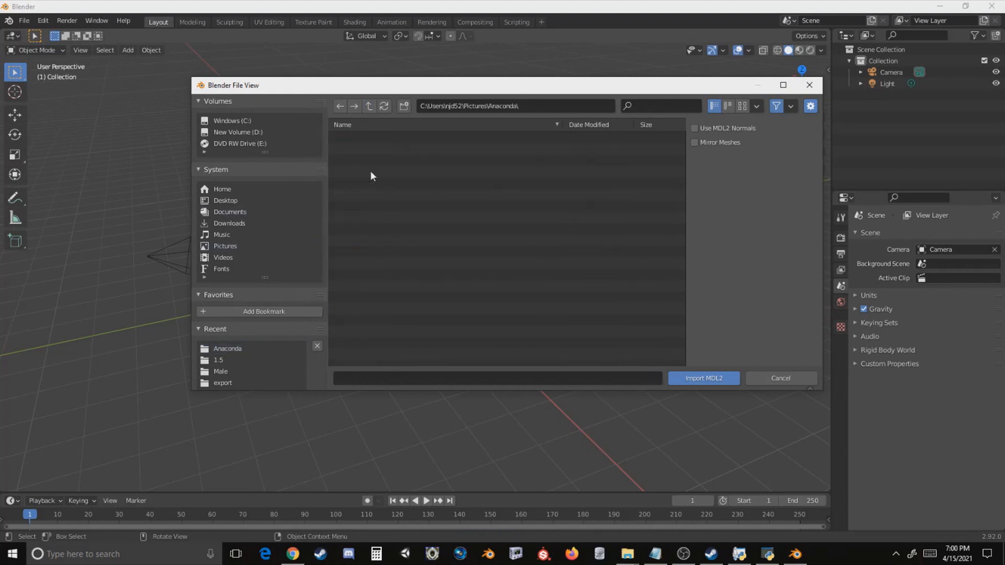
click(380, 138)
double_click(379, 139)
scroll(416, 191, up, 10)
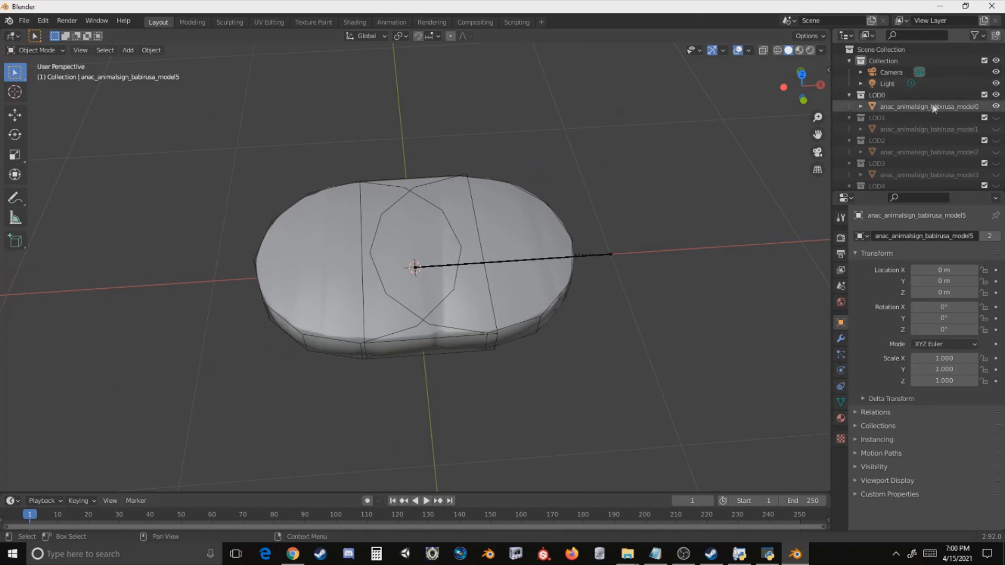
scroll(930, 105, down, 5)
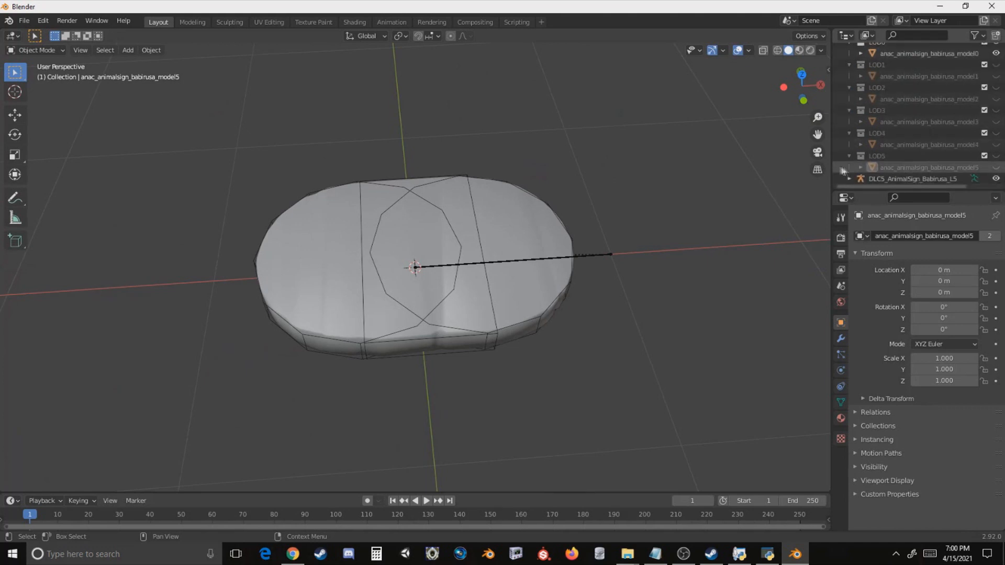
- Expand the DLC5_AnimalSign_Babirusa_L5 armature's bone list in the Outliner and copy the name of its L0 bone
drag(831, 164, 738, 163)
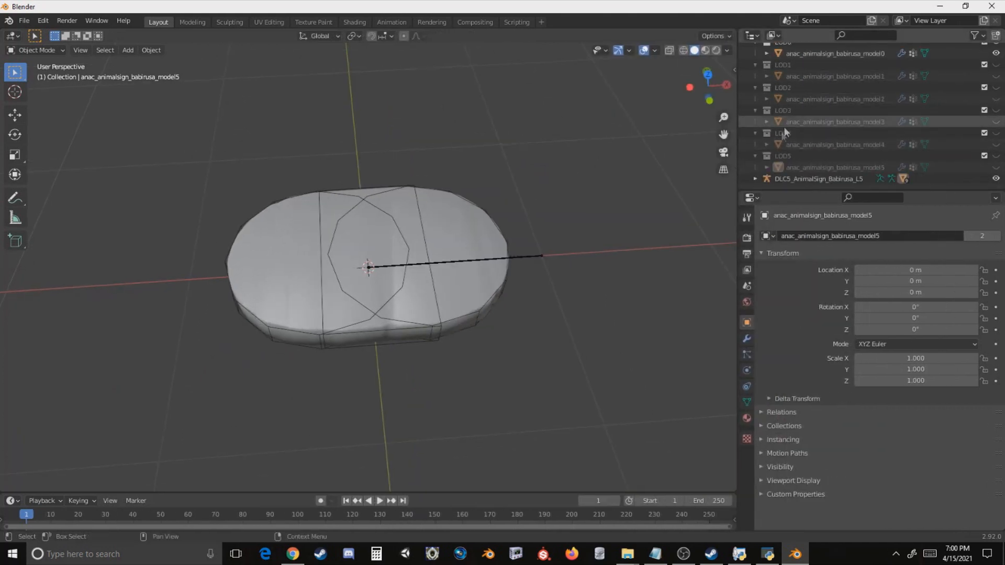
click(755, 178)
scroll(773, 156, down, 5)
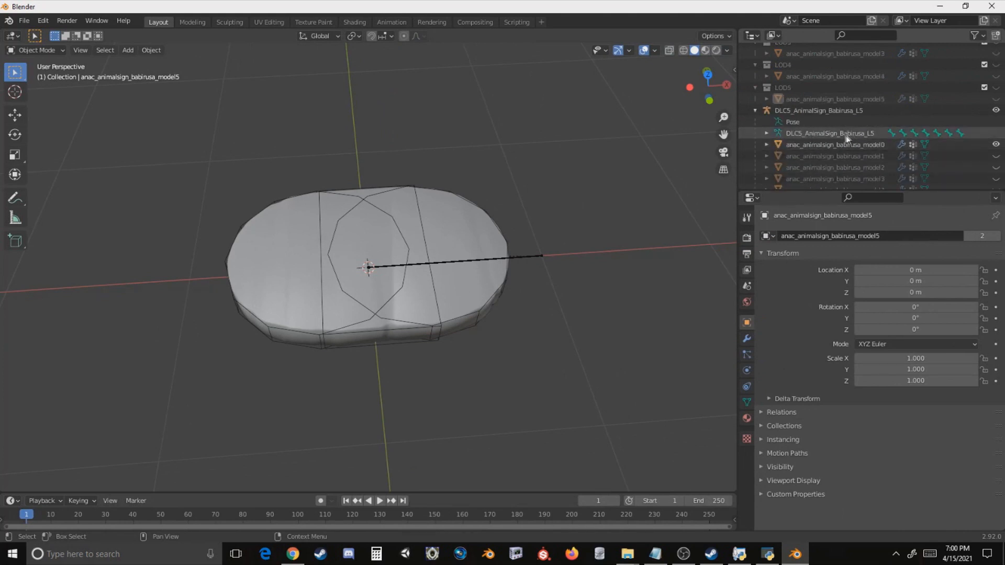
click(767, 133)
scroll(795, 132, down, 5)
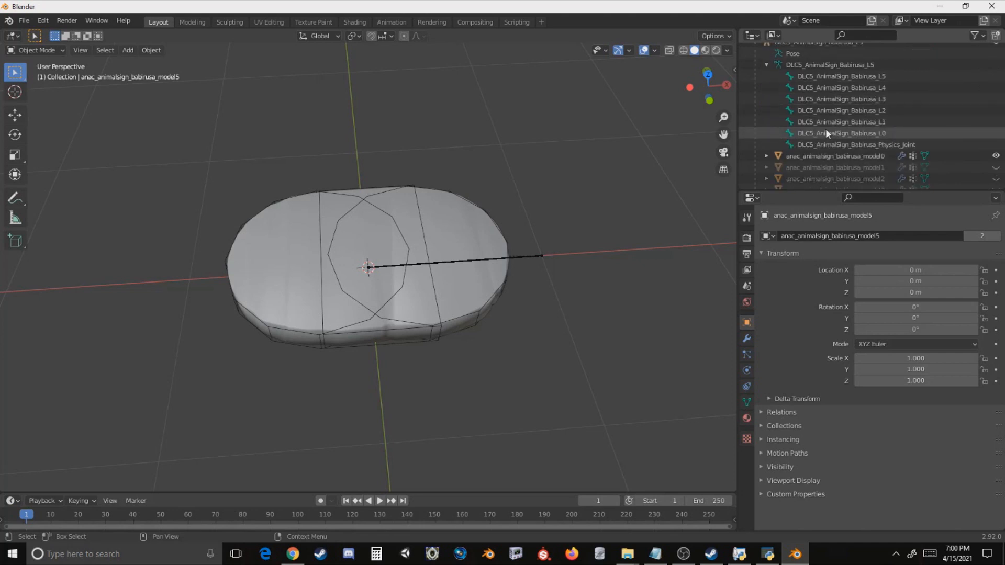
double_click(826, 133)
scroll(825, 133, down, 2)
key(Return)
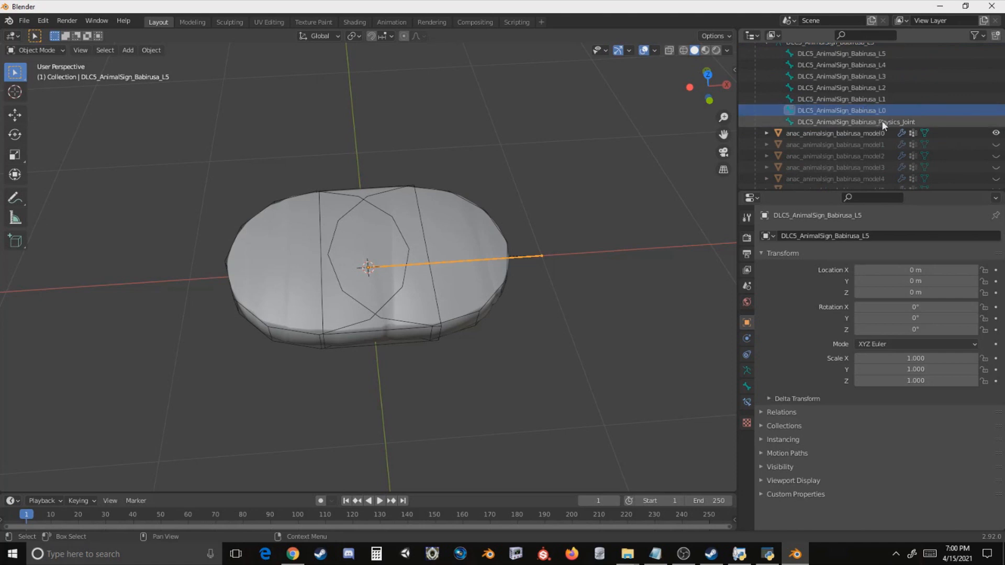
scroll(877, 122, up, 2)
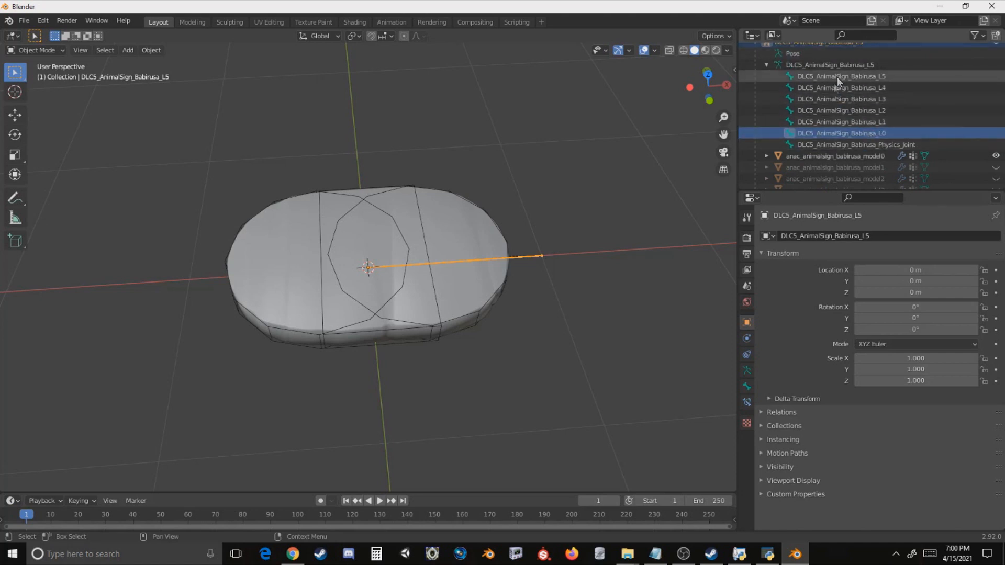
- In the OVL Archive Editor, run a Dat Edit replacing DLC5_AnimalSign_Babirusa_L0 with Anac_AnimalSign_Babirusa_L0
click(768, 553)
double_click(560, 157)
text(DLC5_AnimalSign_Babirusa_L0)
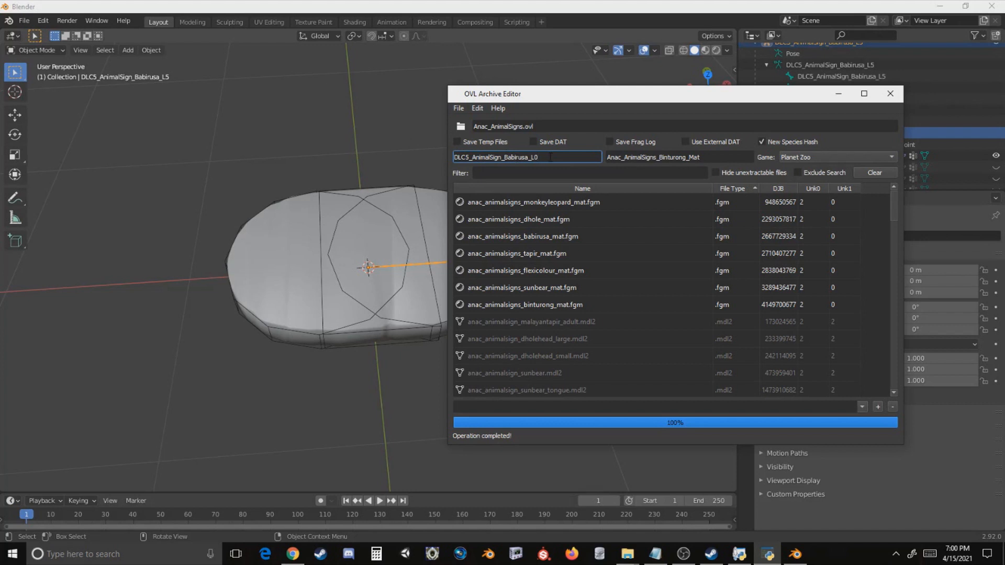
double_click(606, 156)
text(DLC5_AnimalSign_Babirusa_L0)
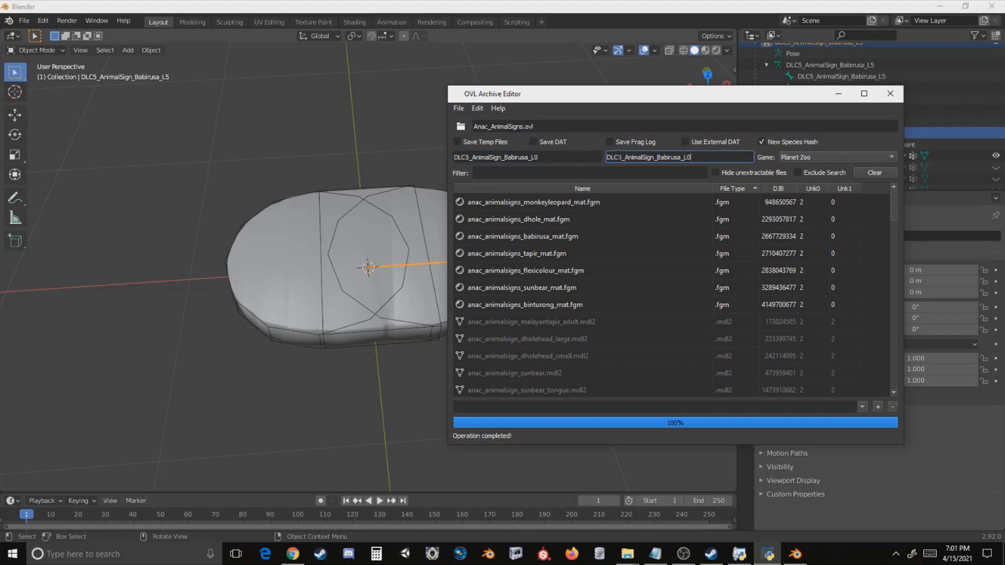
text(Anac)
click(477, 108)
click(491, 160)
- Run a Dat Edit replacing DLC5_AnimalSign_Babirusa_L1 with Anac_AnimalSign_Babirusa_L1
click(548, 159)
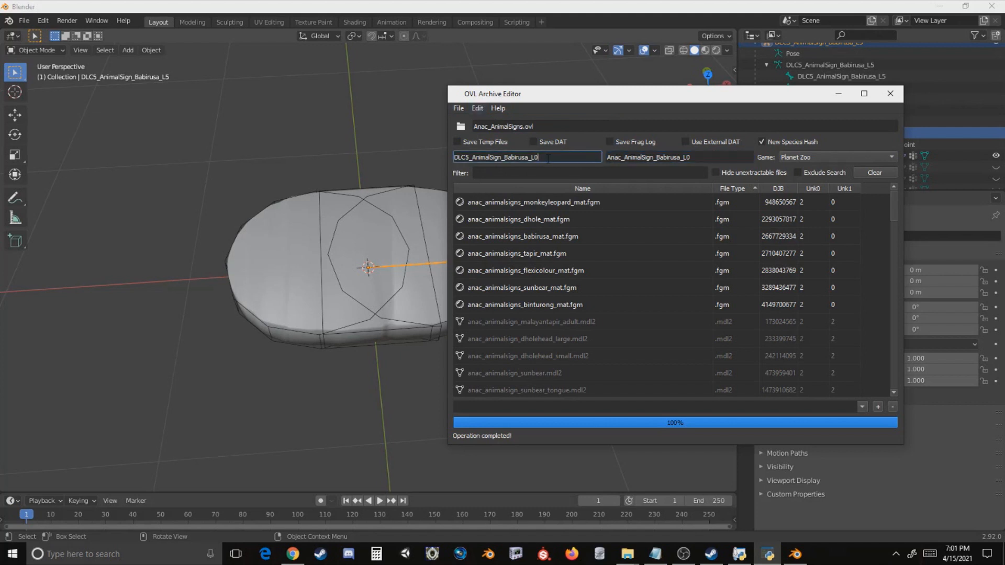
click(712, 159)
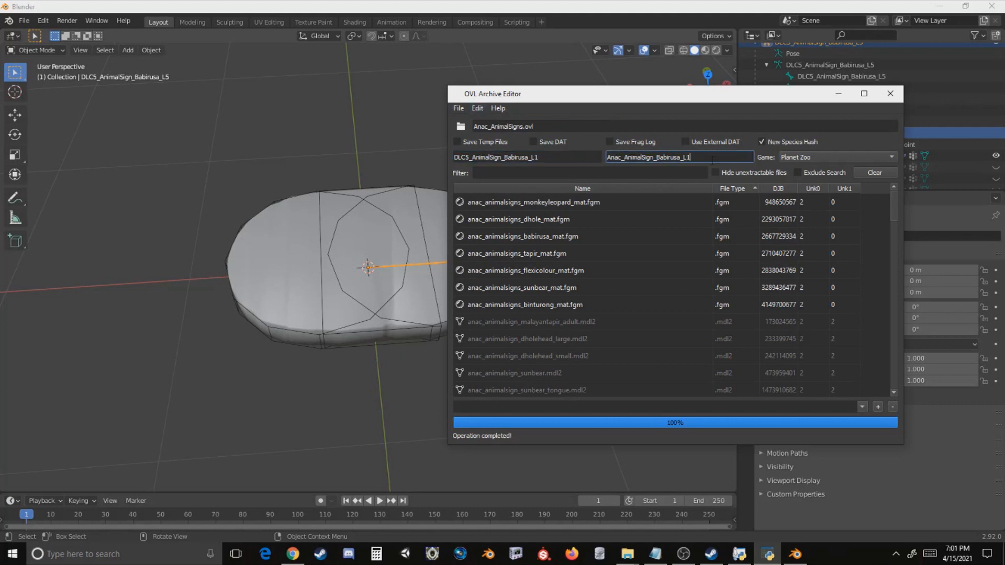
click(477, 105)
mouse_move(495, 169)
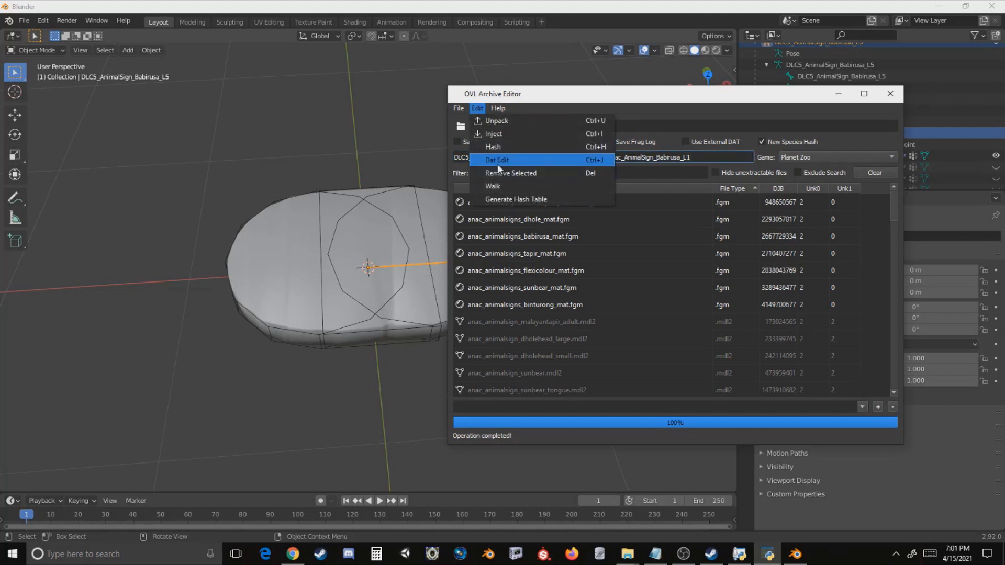
click(534, 158)
- Run a Dat Edit replacing DLC5_AnimalSign_Babirusa_L2 with Anac_AnimalSign_Babirusa_L2
click(547, 157)
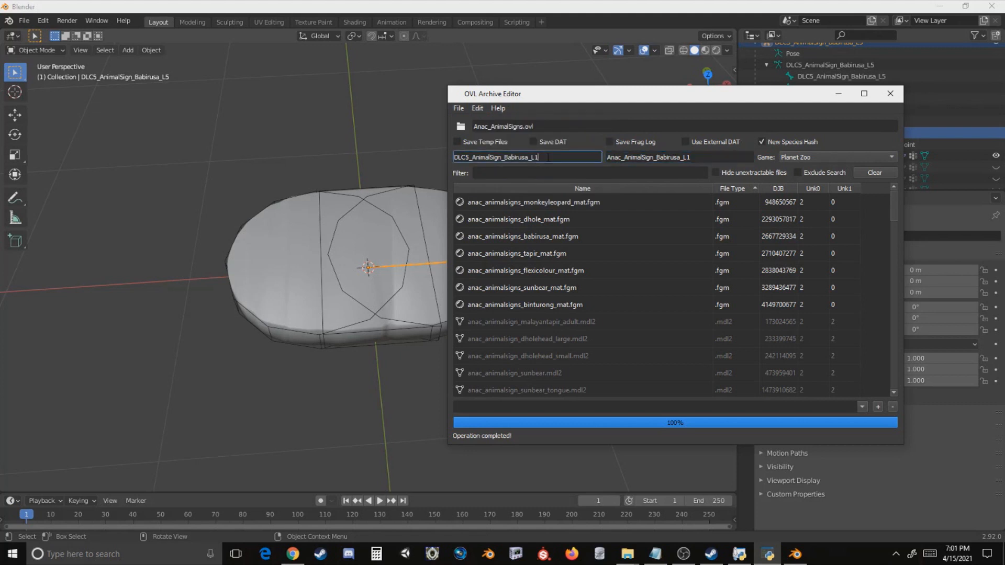
click(712, 158)
key(BackSpace)
text(2)
click(475, 108)
click(518, 159)
- Run a Dat Edit replacing DLC5_AnimalSign_Babirusa_L3 with Anac_AnimalSign_Babirusa_L3
click(550, 157)
key(BackSpace)
key(3)
click(720, 158)
key(BackSpace)
key(3)
click(477, 108)
click(505, 160)
- Run a Dat Edit replacing DLC5_AnimalSign_Babirusa_L4 with Anac_AnimalSign_Babirusa_L4
click(552, 157)
key(BackSpace)
key(4)
click(715, 158)
key(BackSpace)
key(4)
click(477, 109)
click(499, 159)
- Run a Dat Edit replacing DLC5_AnimalSign_Babirusa_L5 with Anac_AnimalSign_Babirusa_L5
click(549, 157)
key(BackSpace)
key(5)
click(714, 157)
key(BackSpace)
key(5)
click(476, 108)
click(499, 158)
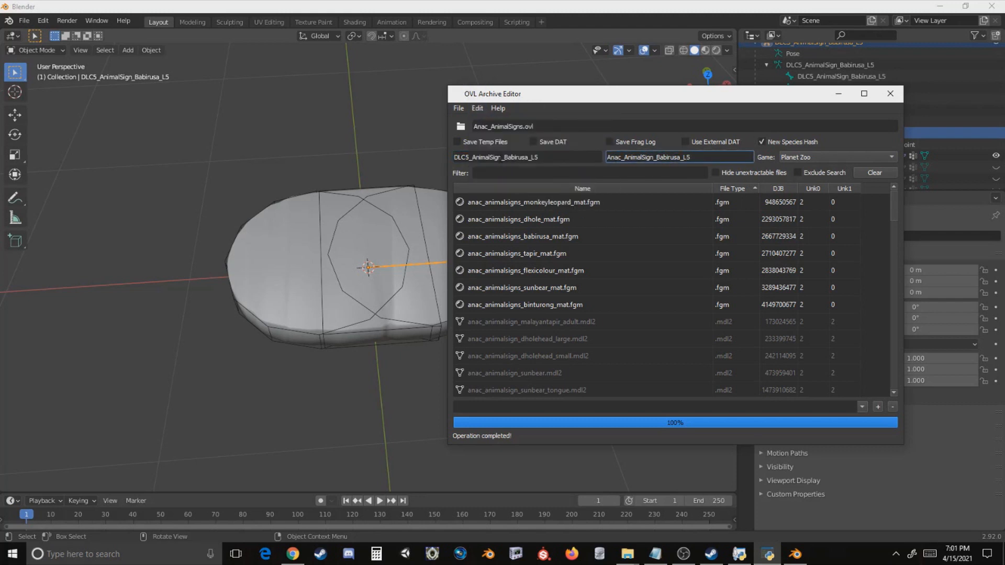
- Save the bone name edits, overwriting the existing Anac_AnimalSigns.ovl
click(451, 109)
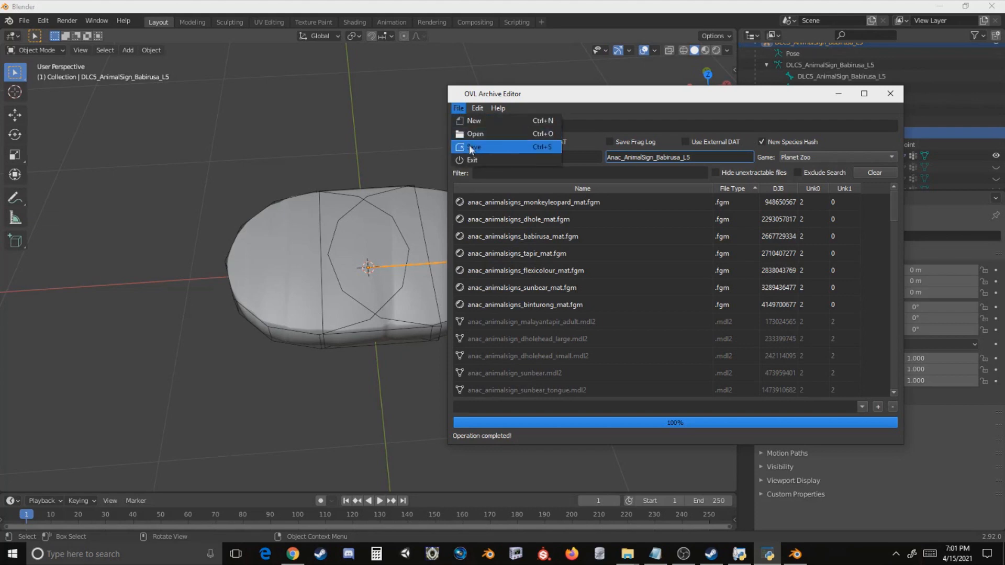
click(469, 145)
double_click(447, 183)
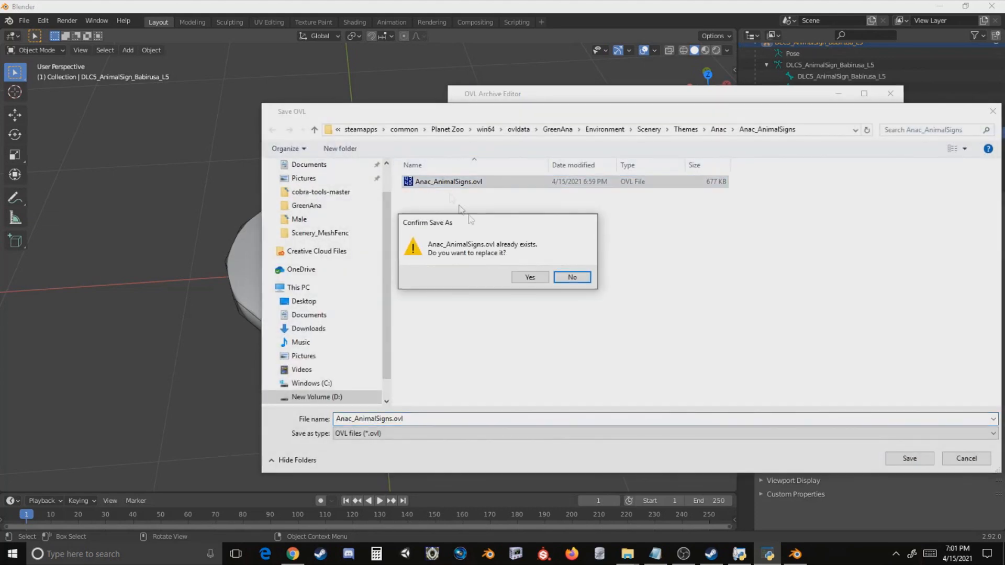
click(528, 277)
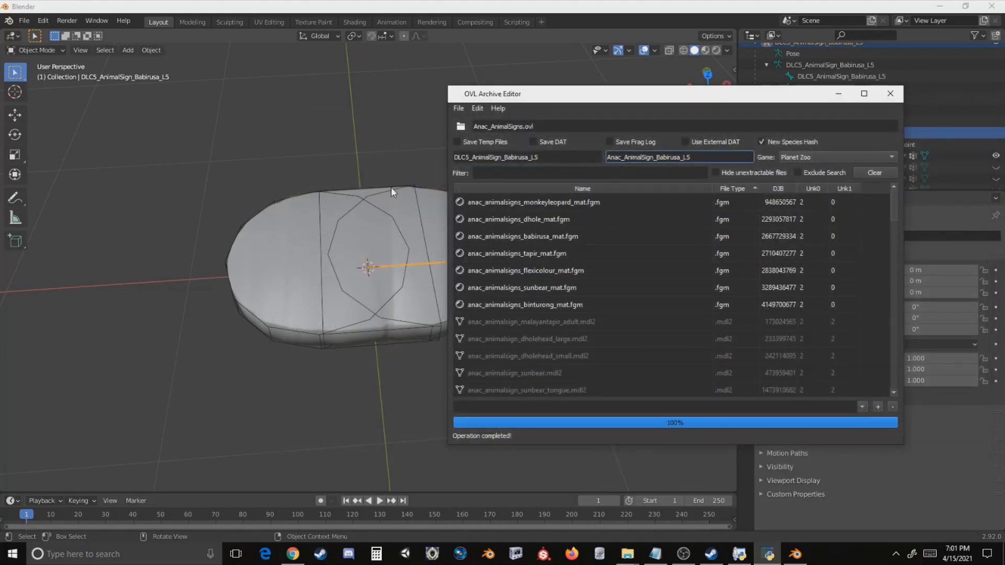
- Switch back to Blender and import Anaconda1.obj as a Wavefront model from the Anaconda folder in Documents
click(336, 162)
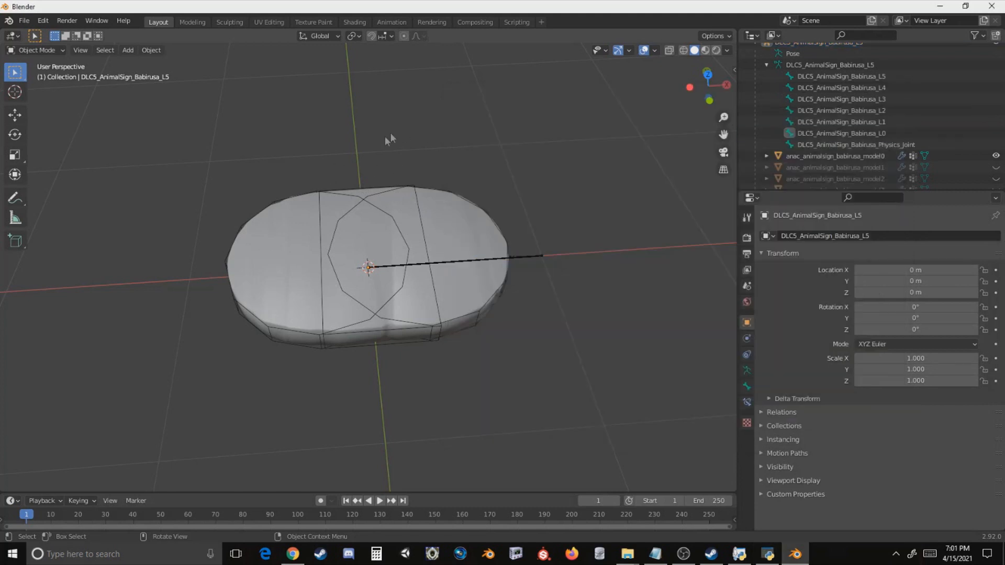
middle_drag(393, 133, 377, 179)
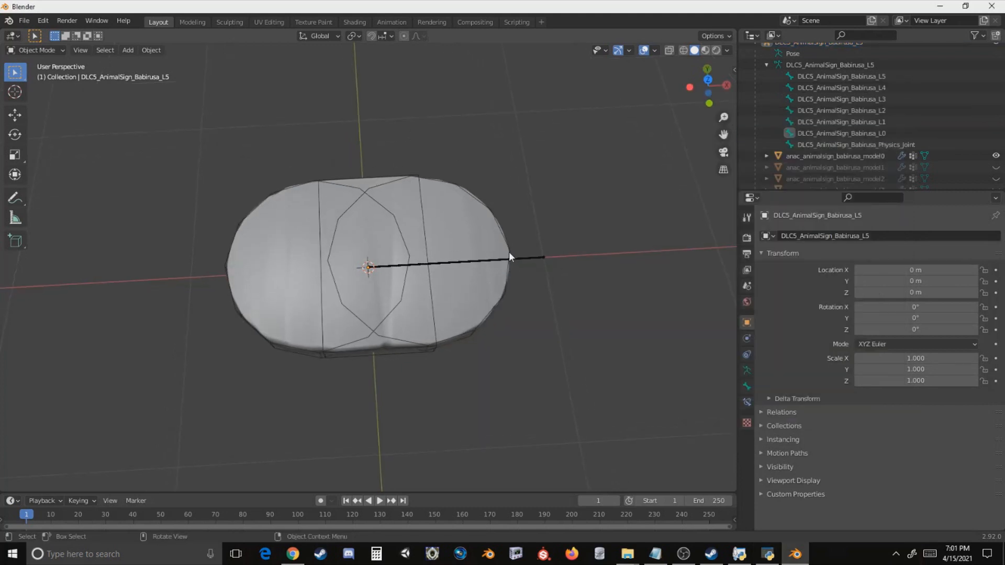
scroll(858, 129, down, 5)
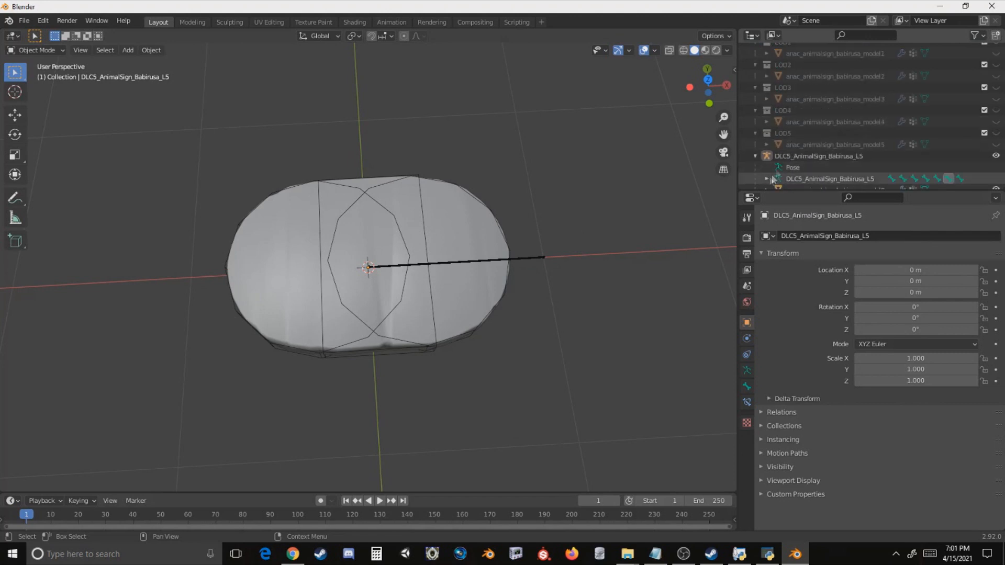
scroll(821, 108, up, 4)
click(817, 100)
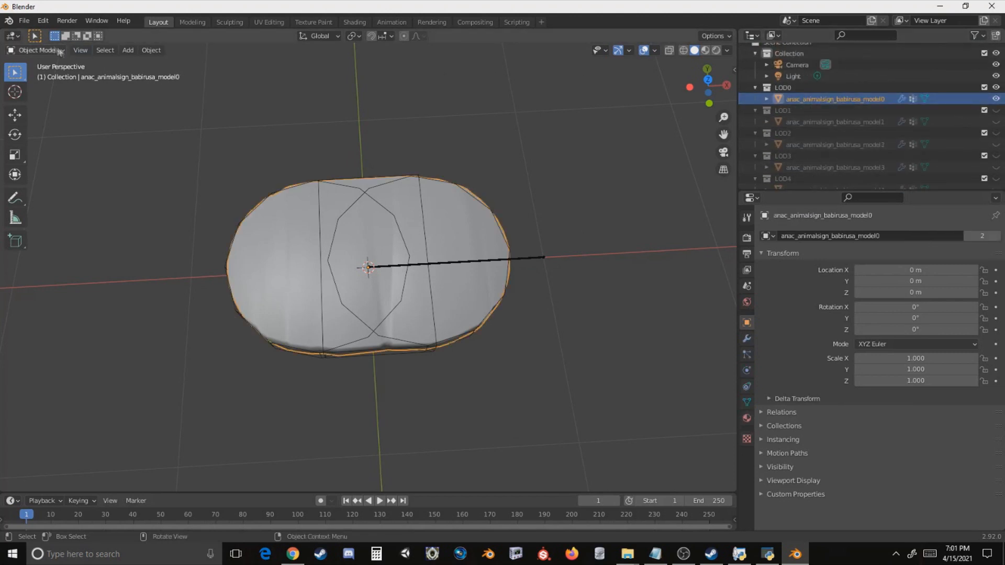
click(24, 21)
mouse_move(71, 171)
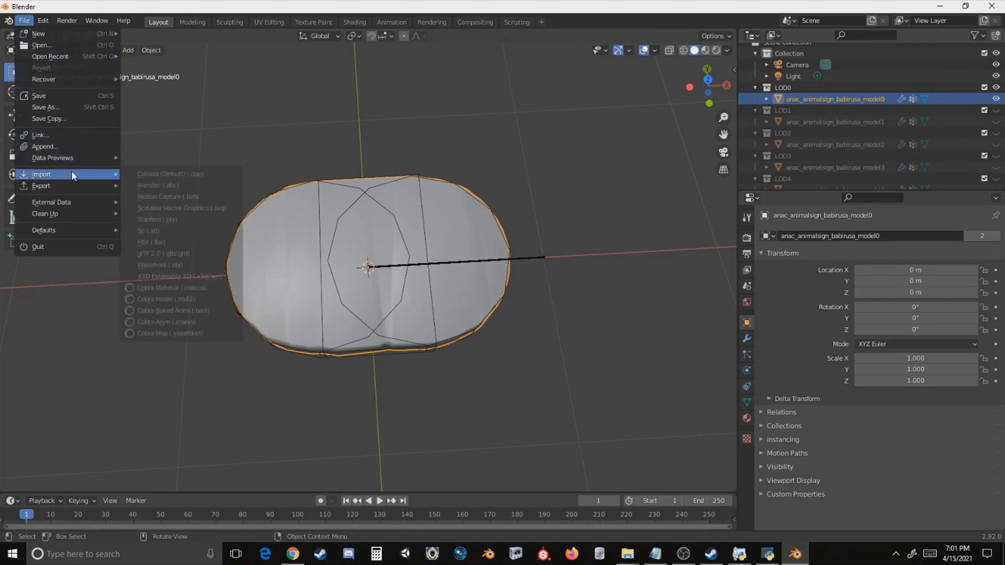
click(167, 266)
click(246, 348)
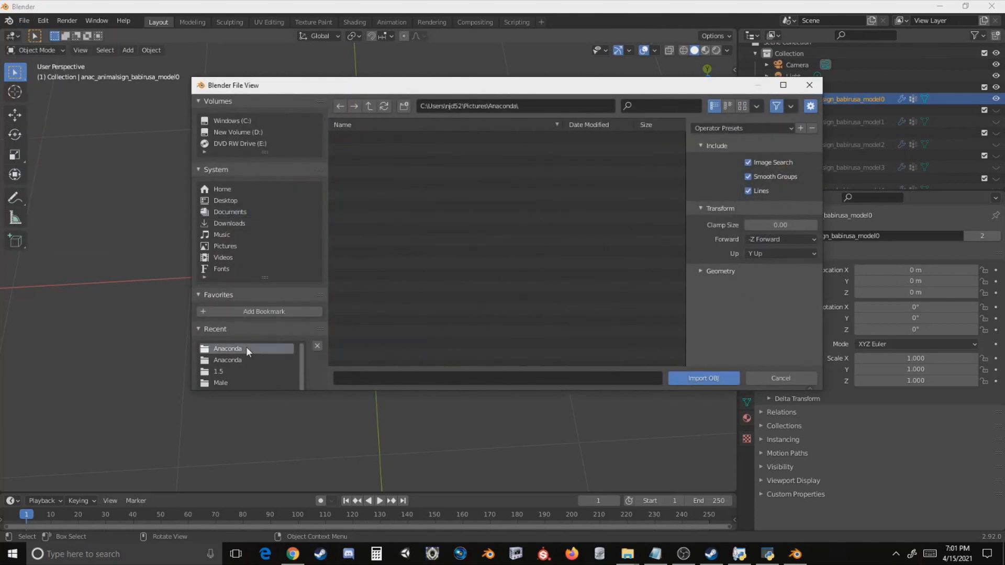
click(237, 360)
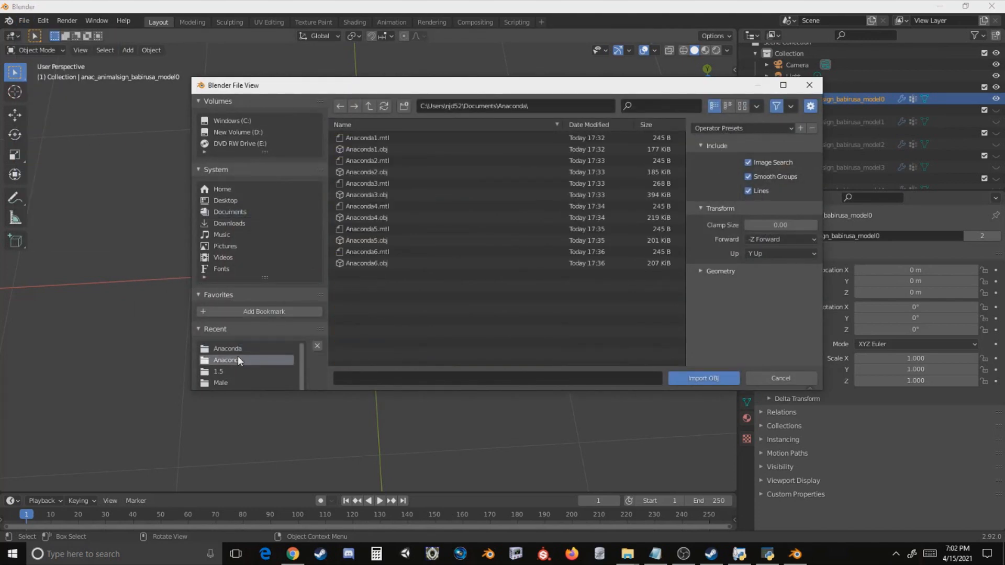
double_click(388, 146)
middle_drag(446, 243, 482, 146)
scroll(482, 146, up, 2)
middle_drag(480, 210, 477, 248)
click(708, 70)
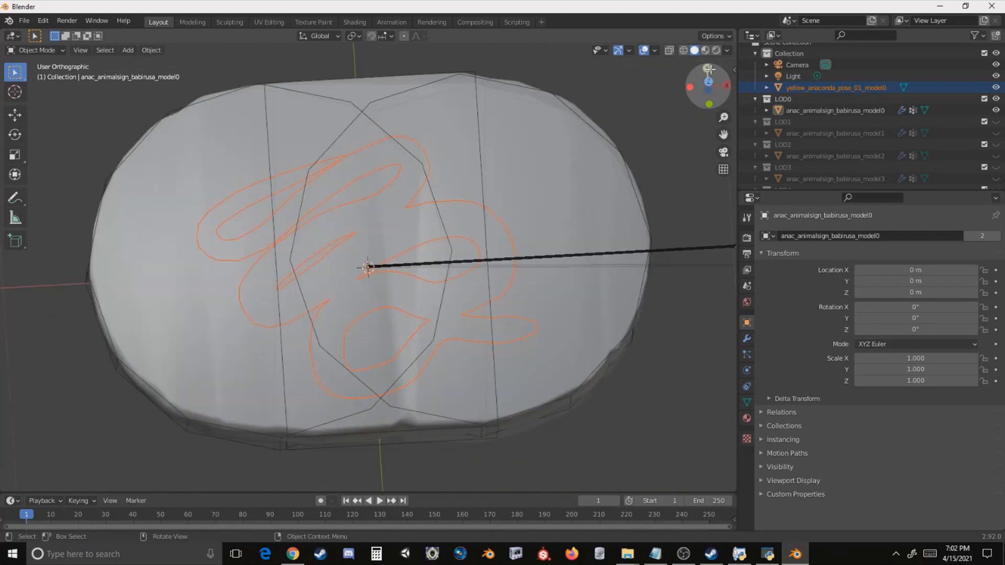
click(202, 22)
scroll(399, 224, up, 6)
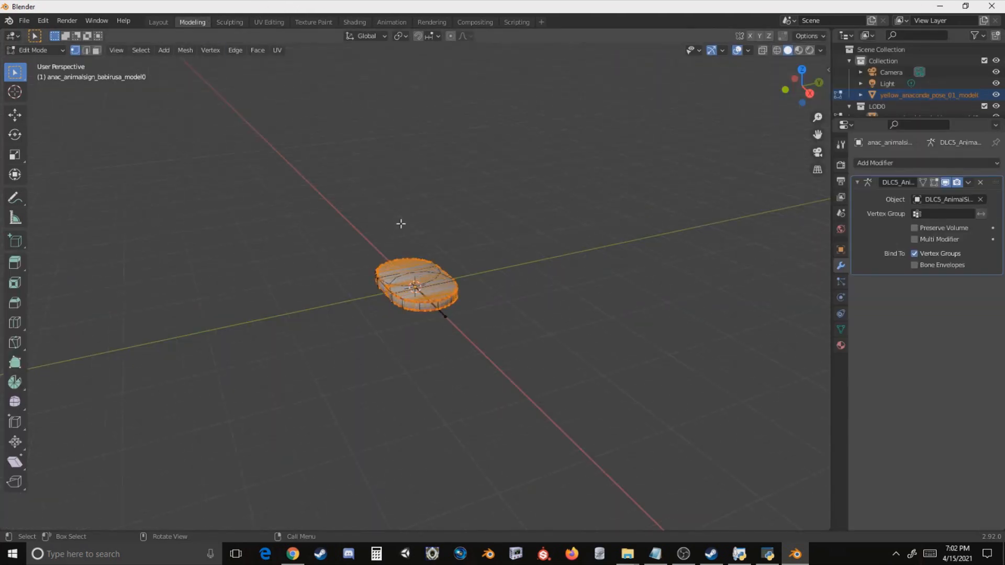
click(34, 50)
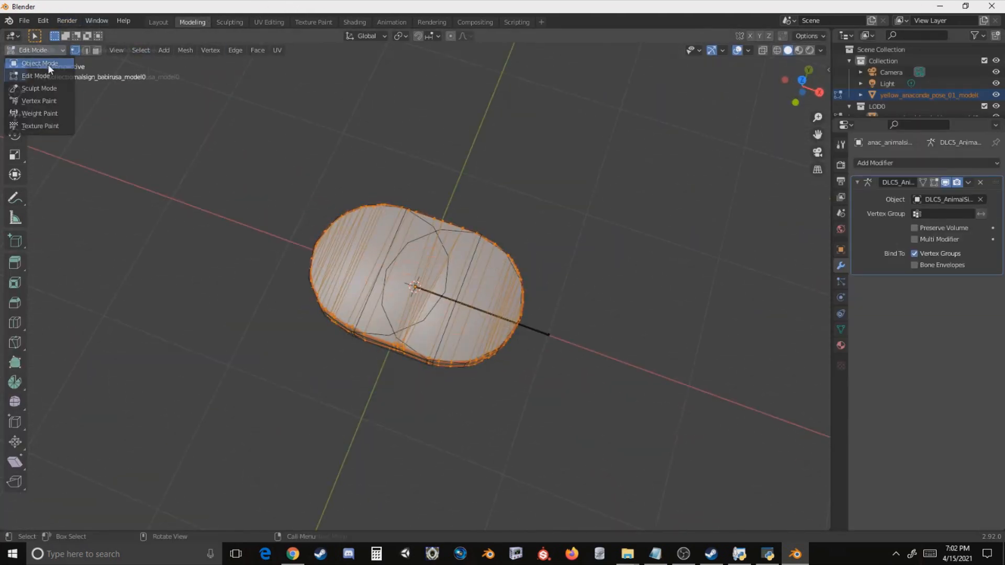
click(49, 64)
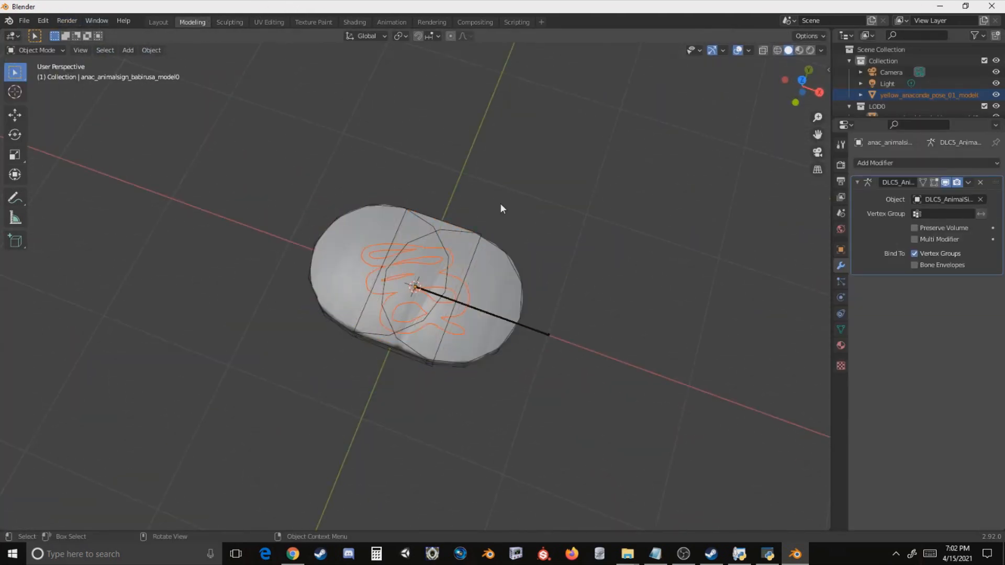
- Scale up the whole yellow_anaconda_pose_01_model0 mesh in Edit Mode to roughly span the sign, and return to Object Mode
click(937, 95)
click(184, 22)
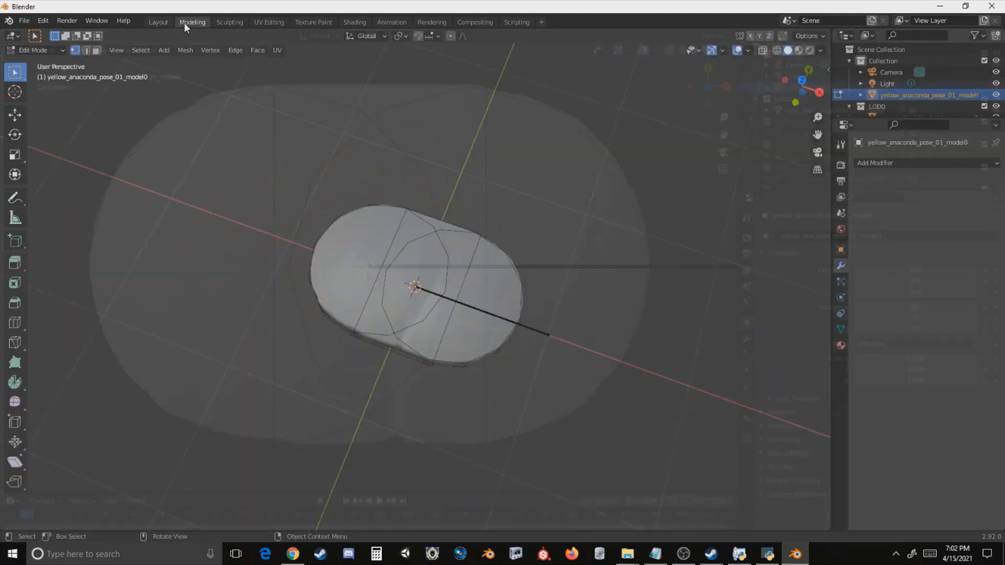
key(s)
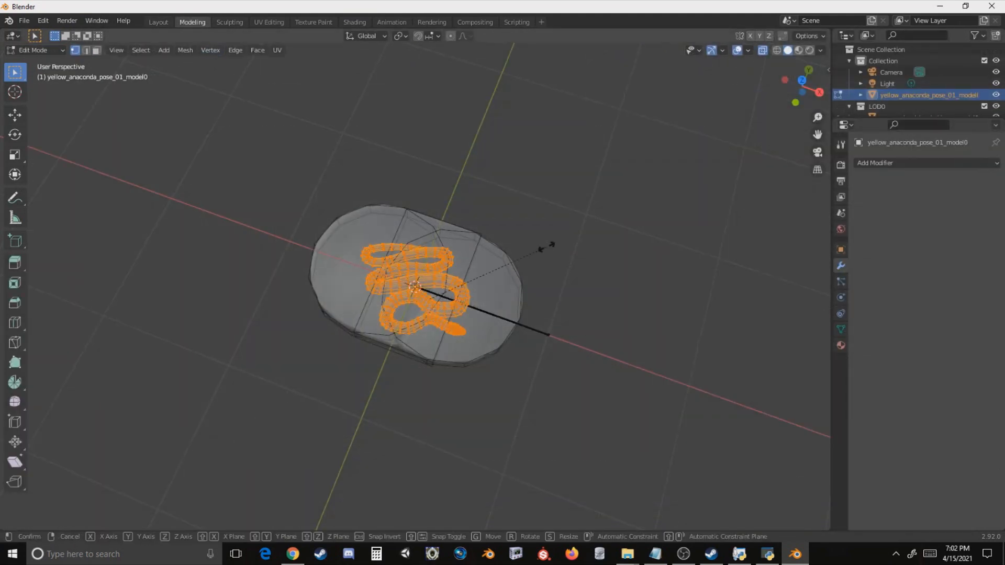
click(643, 196)
middle_drag(643, 196, 555, 151)
click(37, 50)
click(34, 61)
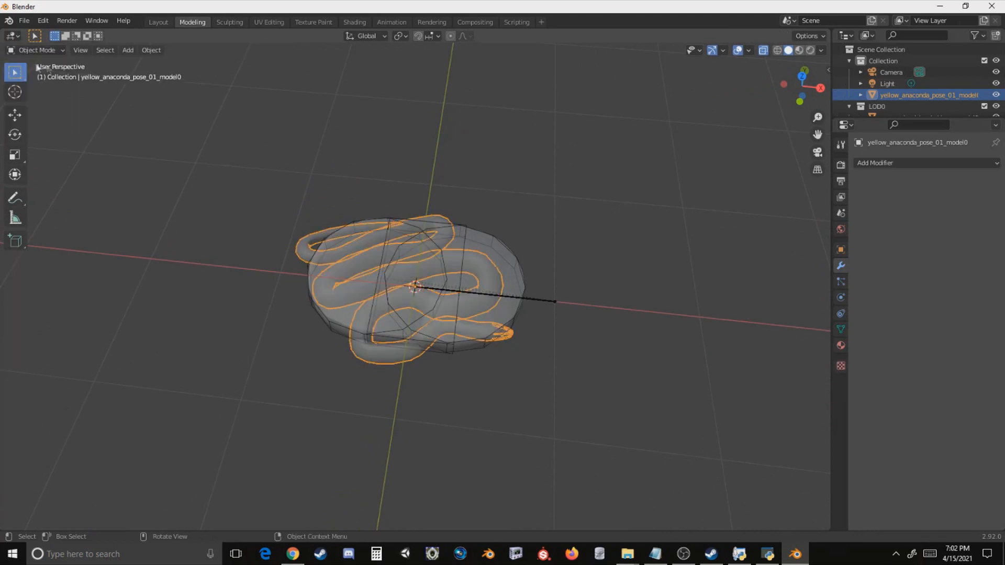
- Select the anac_animalsign_babirusa_model0 mesh and examine its vertex groups and UV maps
scroll(529, 193, up, 3)
click(587, 267)
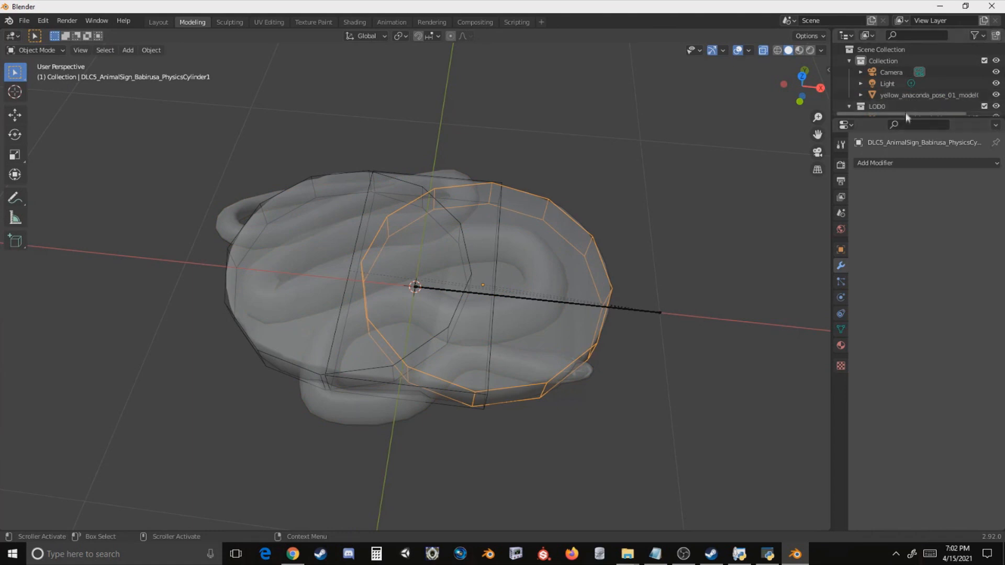
click(649, 188)
click(315, 342)
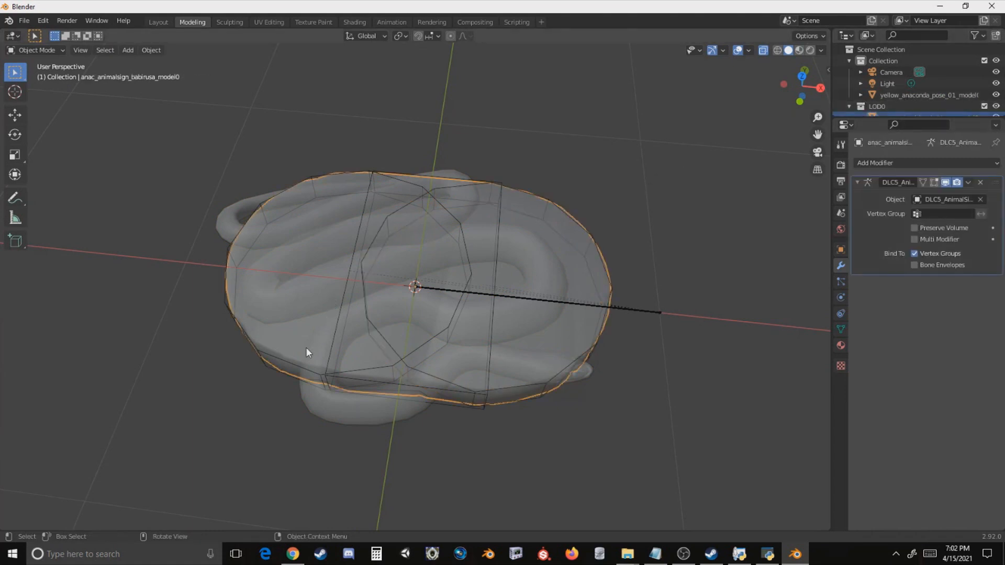
click(840, 330)
click(876, 344)
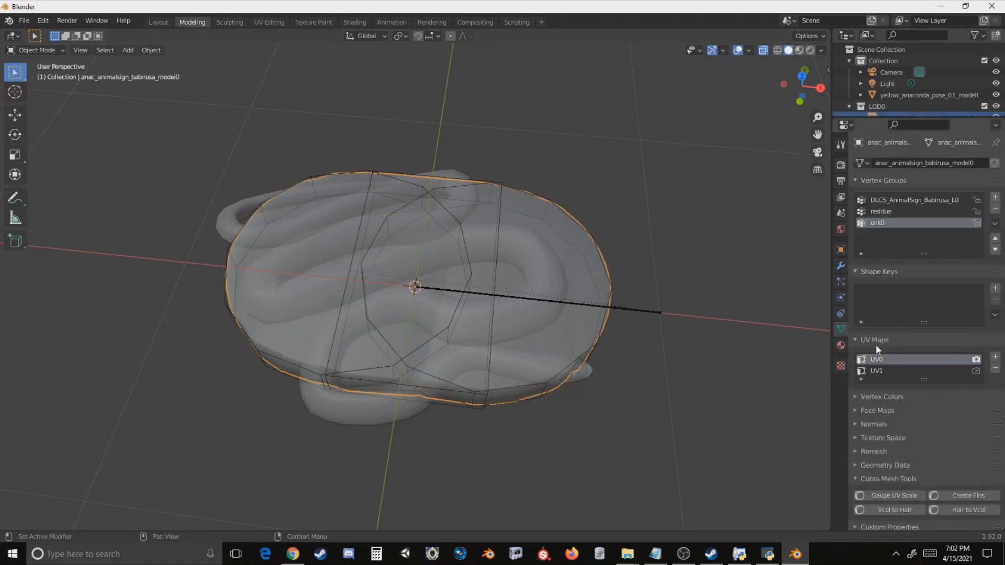
drag(873, 117, 873, 167)
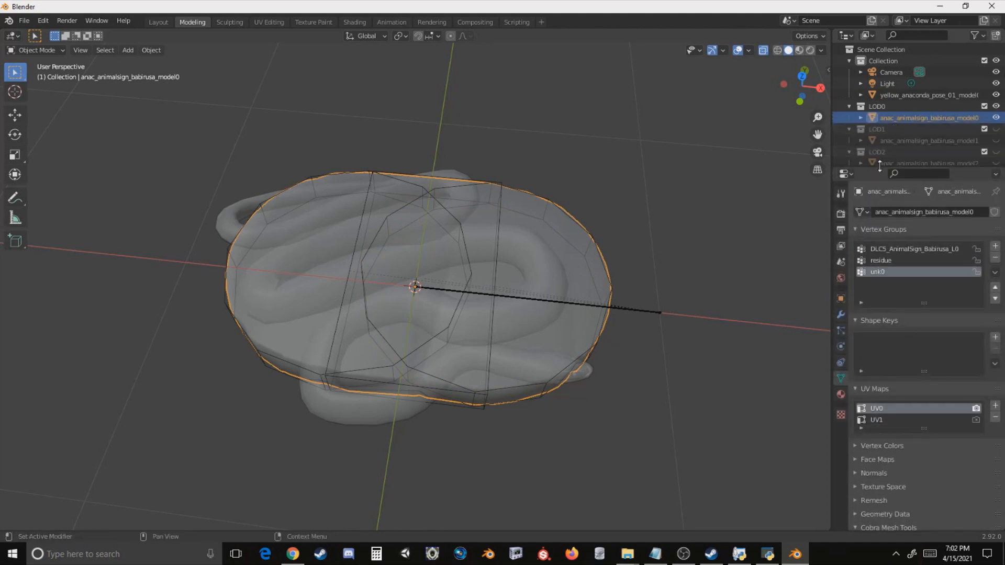
- Rename the UV map of yellow_anaconda_pose_01_model0 as Uv0
click(907, 99)
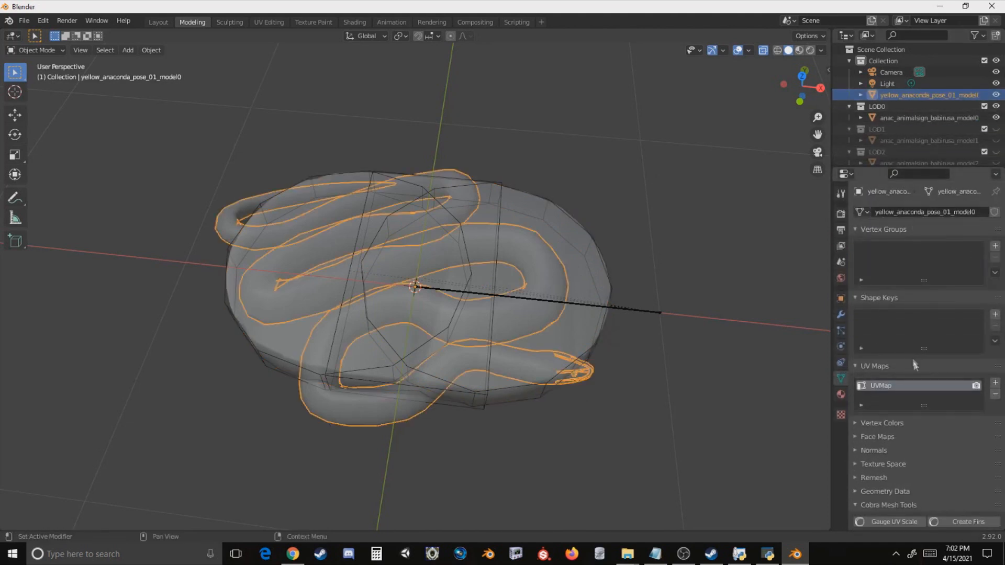
double_click(907, 385)
text(Uv0)
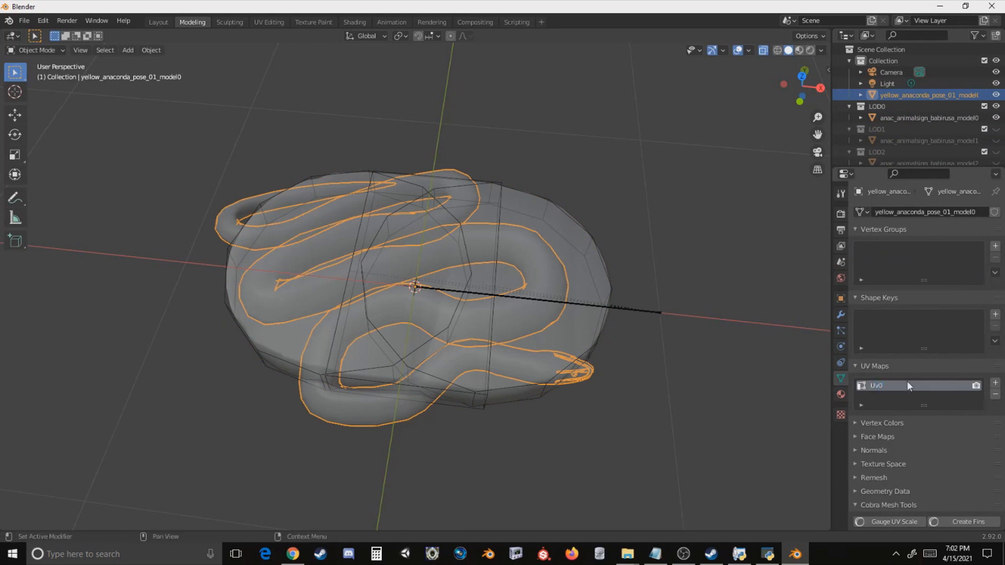
- Rename the anaconda mesh's UV map as UV0 and add a second UV map named UV1
double_click(907, 383)
text(UV0)
key(Return)
click(995, 383)
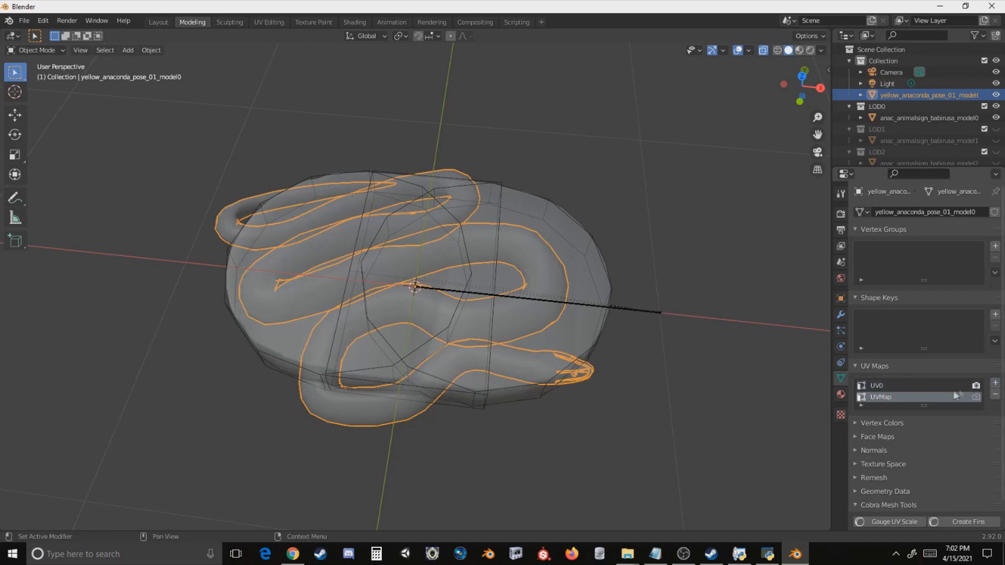
double_click(943, 396)
text(UV1)
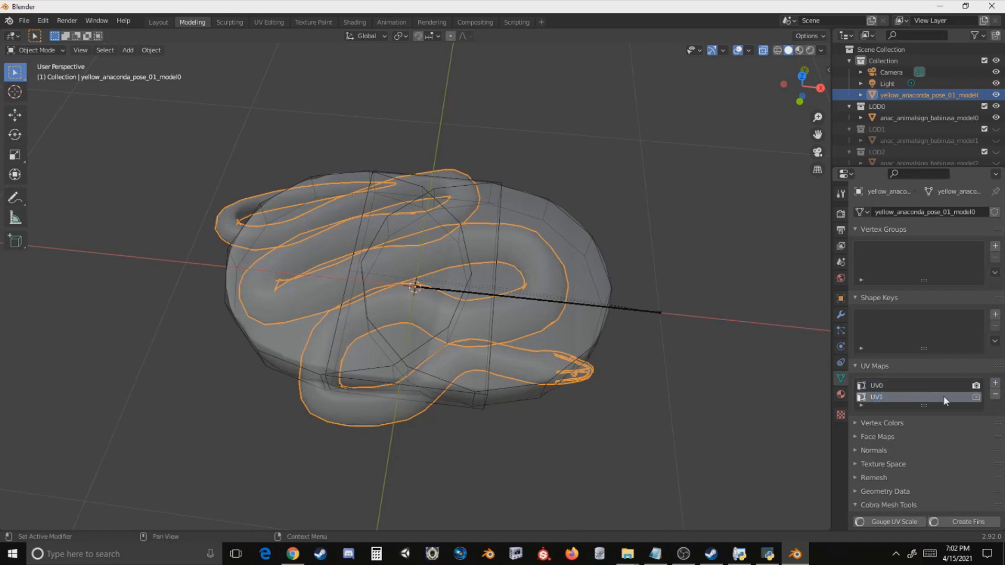
- Join the anaconda into anac_animalsign_babirusa_model0, delete the original sign's linked vertices, and return to Object Mode
click(561, 242)
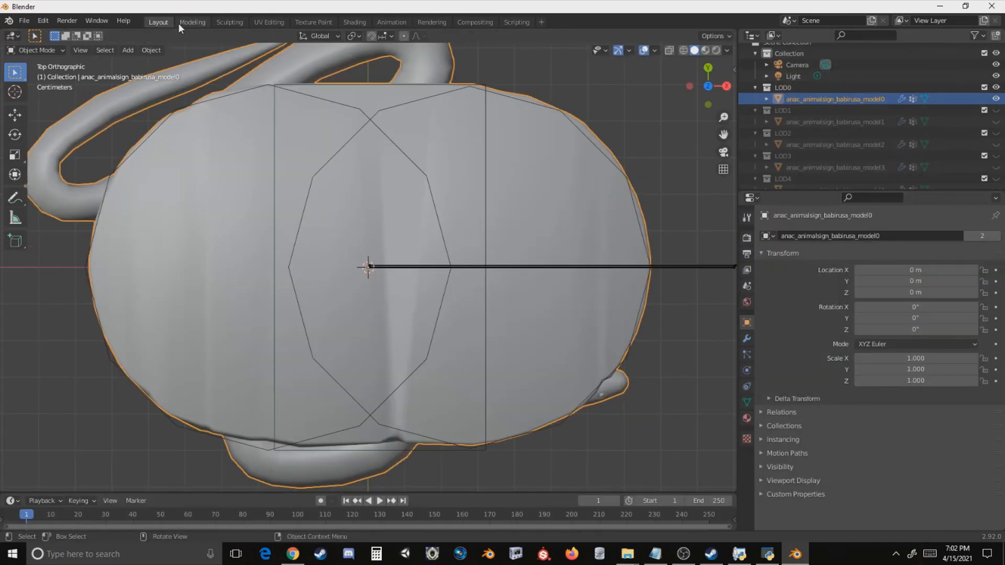
key(Tab)
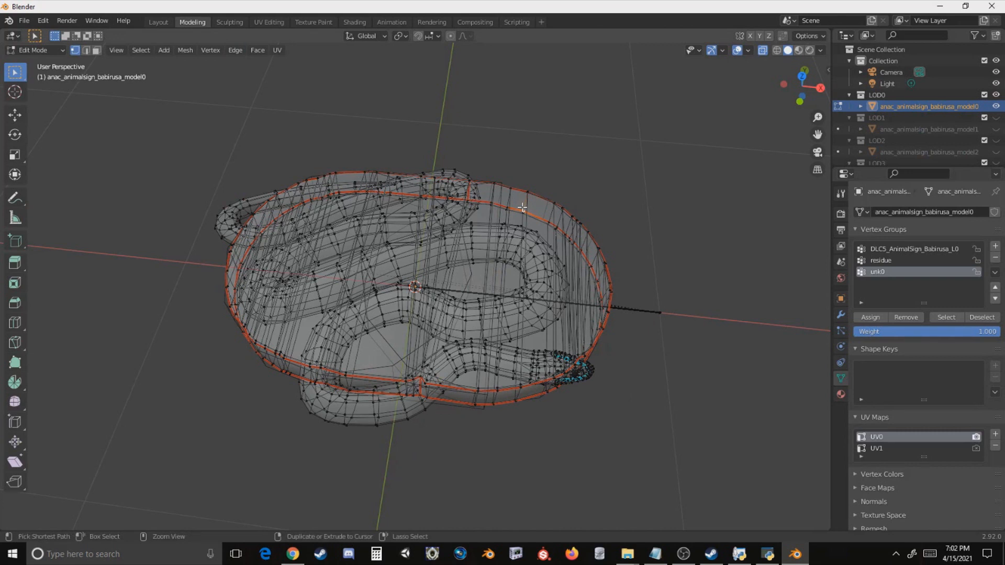
key(ctrl+l)
key(x)
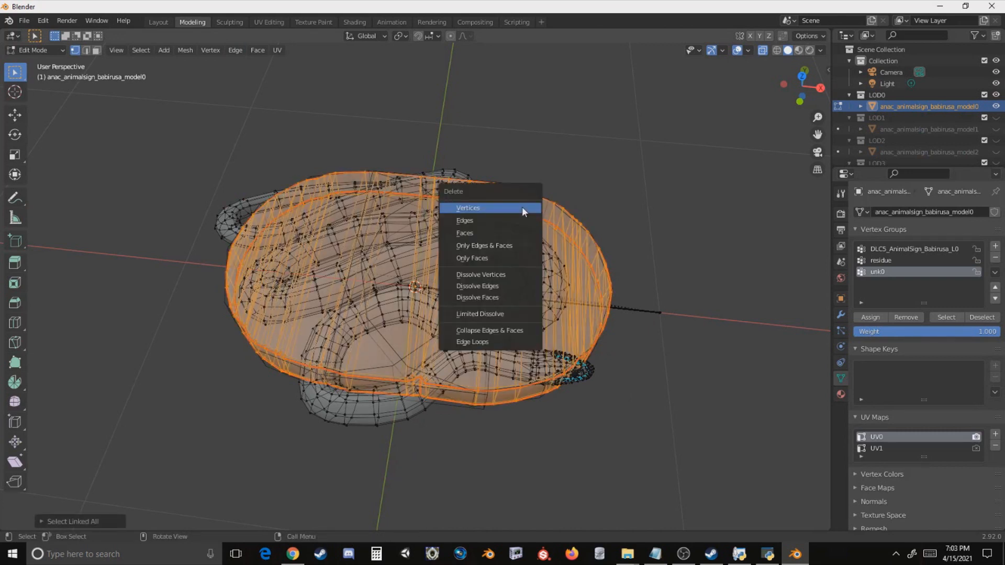
click(522, 208)
click(50, 51)
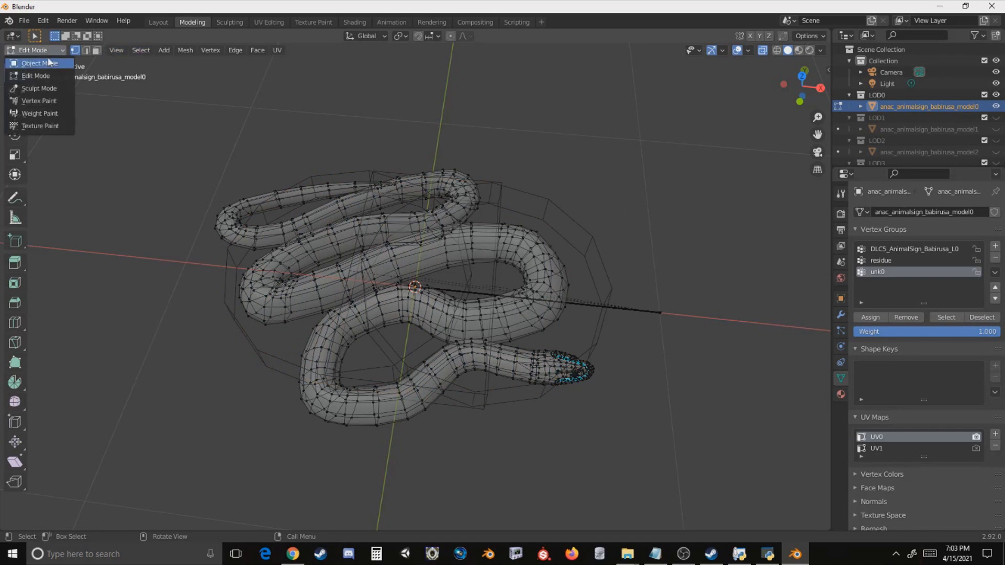
click(52, 63)
- Replace the LOD1 mesh with a duplicate of the anaconda mesh named anac_animalsign_babirusa_model1
right_click(731, 159)
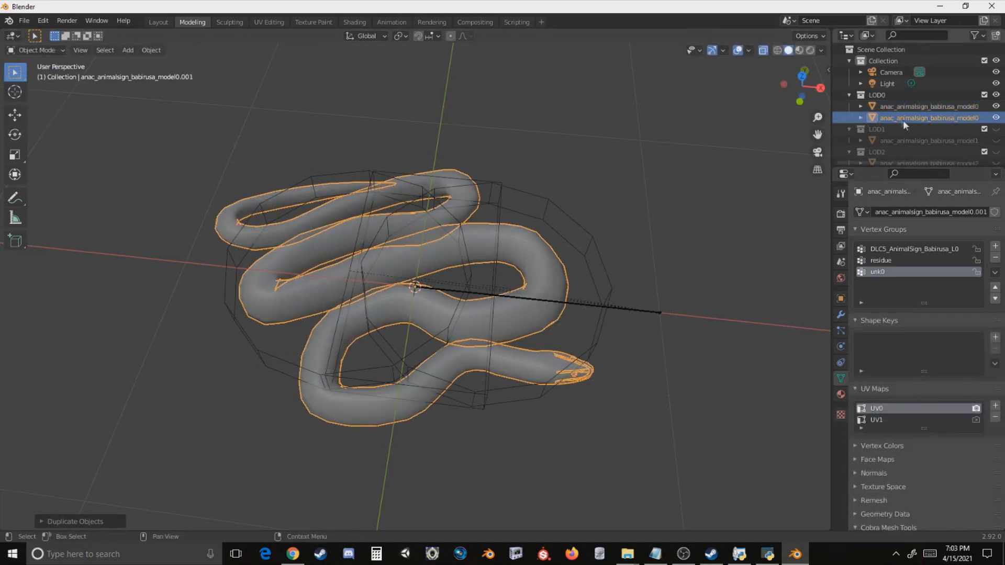
drag(901, 116, 896, 128)
click(897, 140)
scroll(897, 139, down, 2)
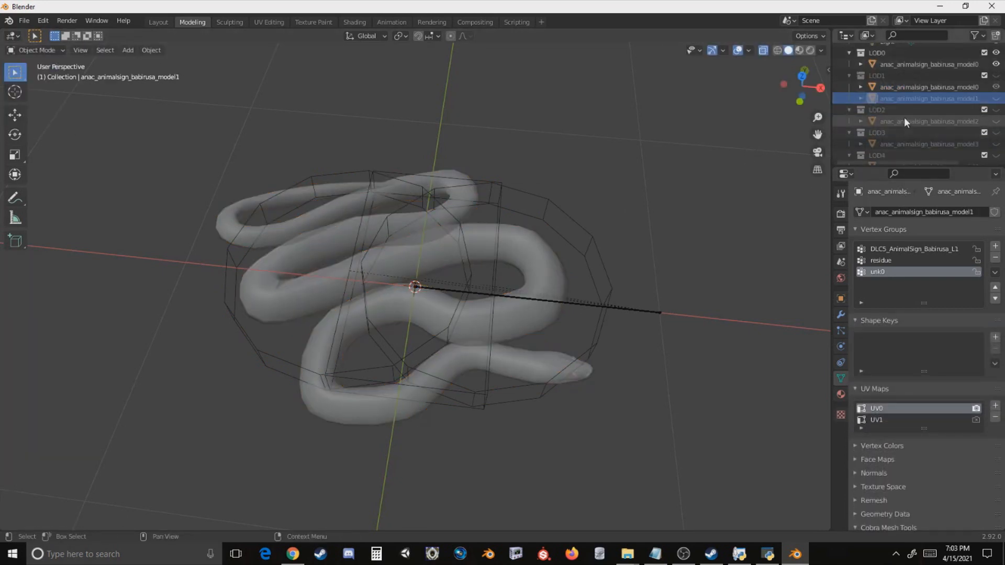
right_click(906, 100)
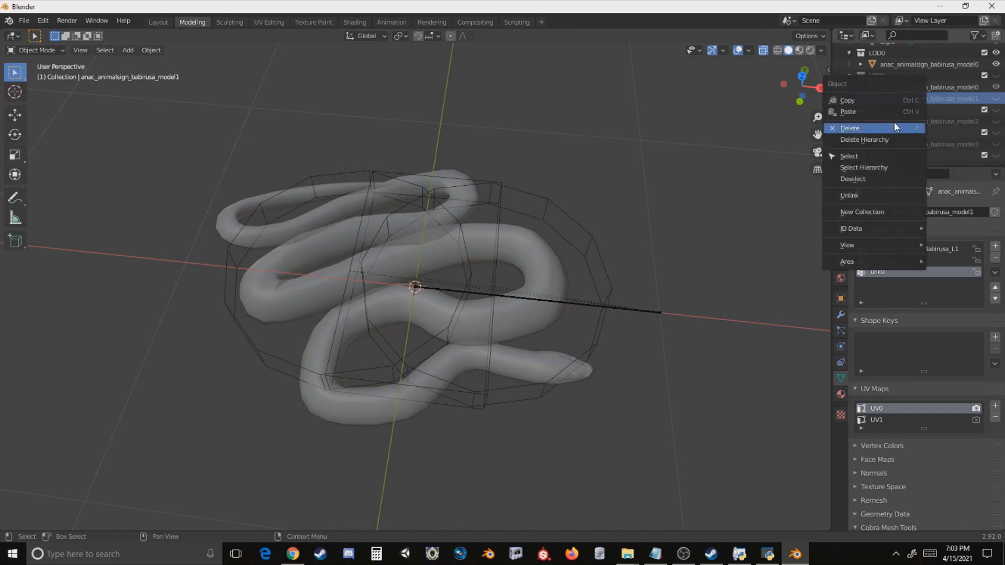
click(893, 126)
double_click(911, 91)
text(anac_animalsign_babirusa_model1)
key(Return)
- Replace the LOD2 mesh with a duplicate of the anaconda mesh named anac_animalsign_babirusa_model2
key(shift+d)
right_click(733, 123)
click(898, 131)
scroll(898, 130, down, 3)
right_click(889, 102)
click(888, 102)
click(909, 94)
double_click(911, 87)
text(anac_animalsign_babirusa_model2)
key(Return)
- Replace the LOD3 mesh with a copy of the anaconda mesh named anac_animalsign_babirusa_model3
key(ctrl+c)
key(ctrl+v)
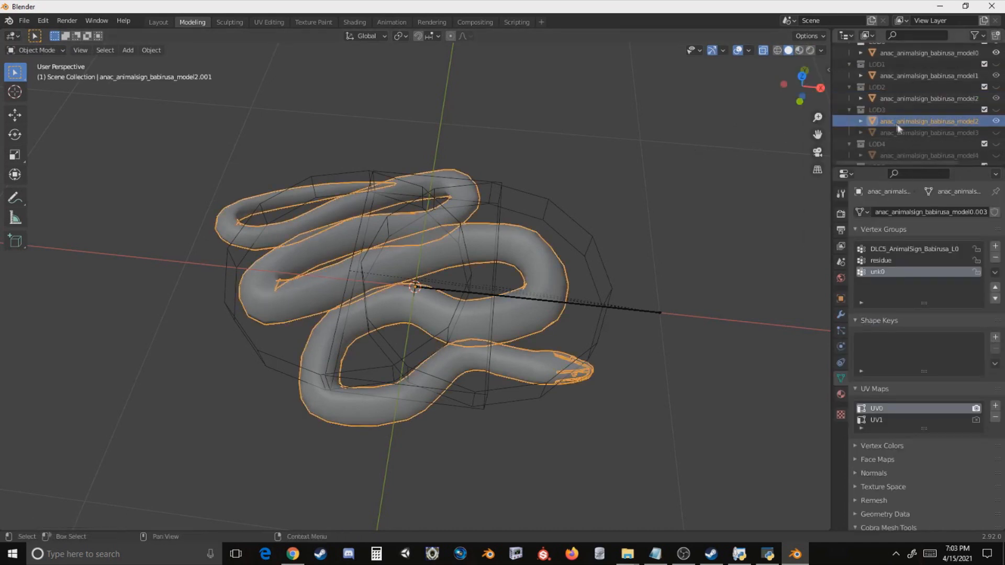
click(921, 109)
double_click(921, 98)
right_click(899, 108)
click(899, 108)
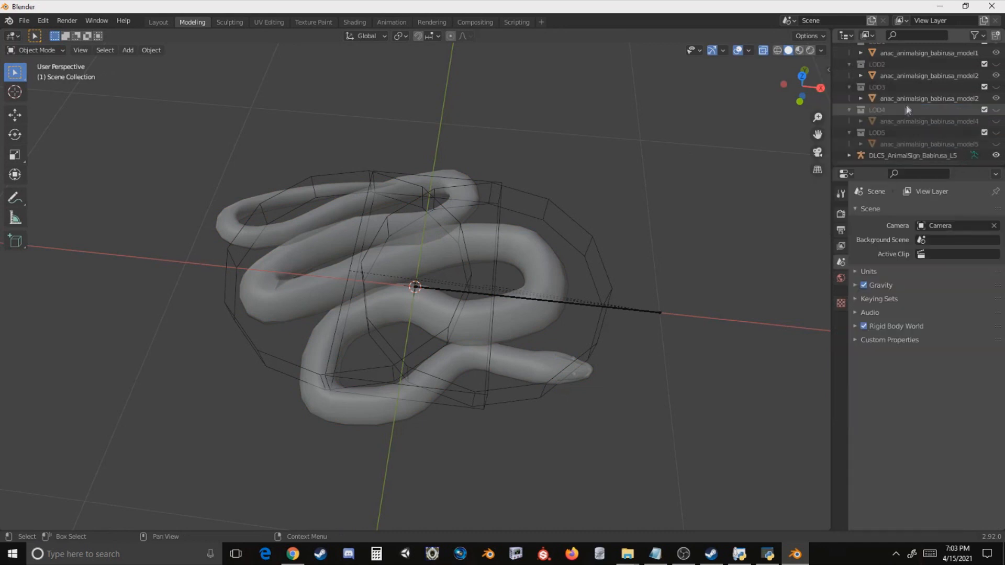
double_click(908, 101)
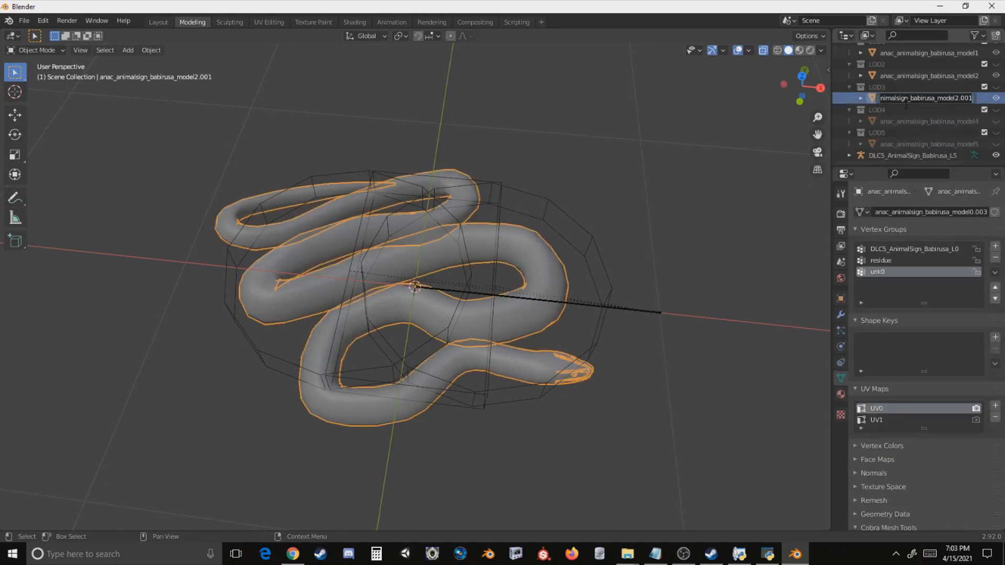
text(3)
key(Return)
- Add a Decimate modifier to anac_animalsign_babirusa_model3 with a collapse ratio of about 0.66
click(840, 315)
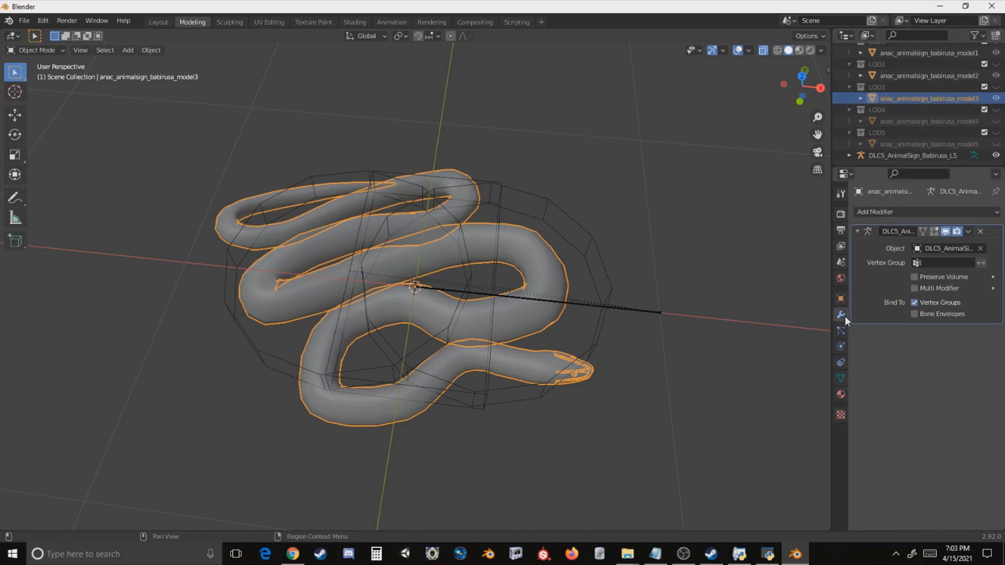
click(872, 212)
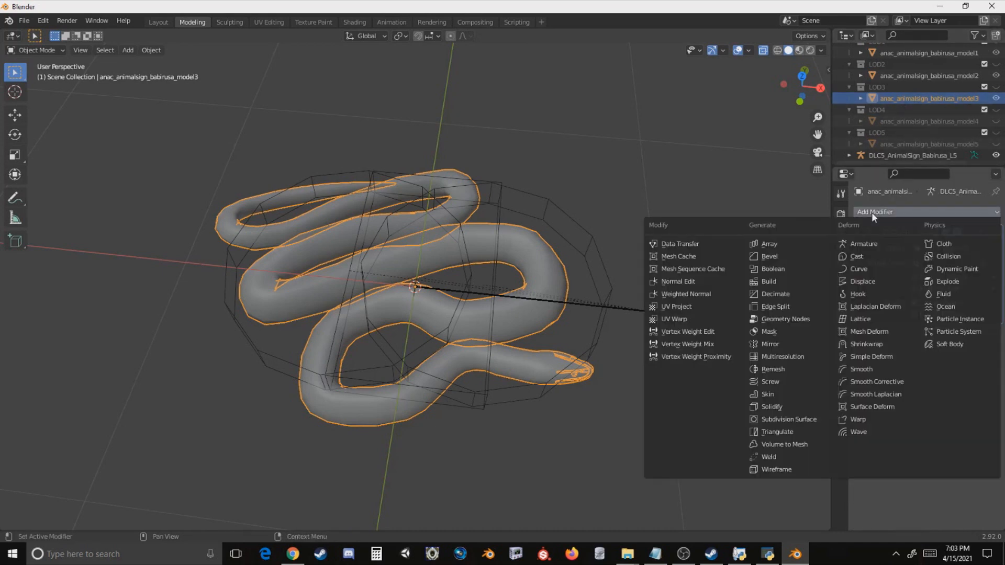
click(803, 294)
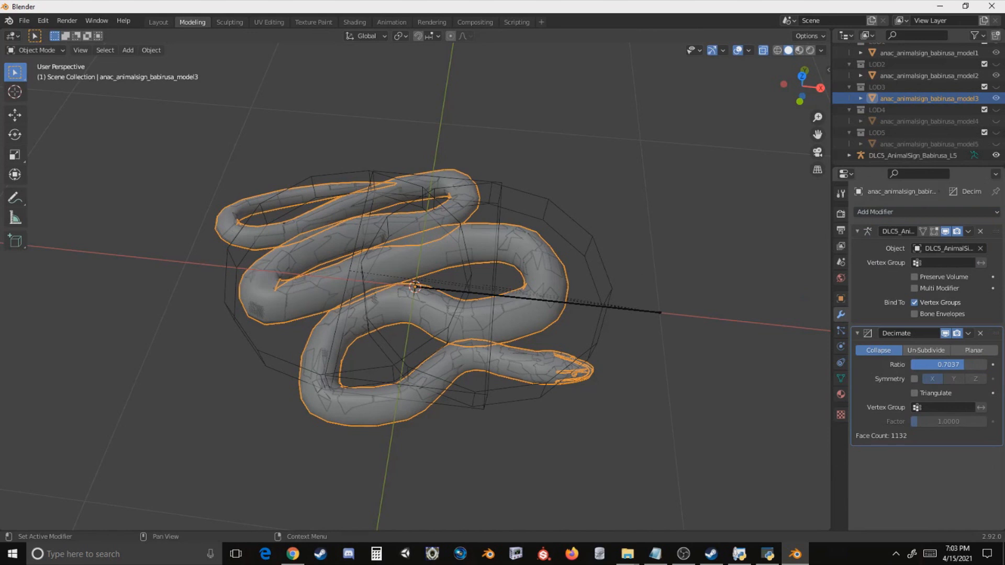
- Replace the LOD4 mesh with a duplicate named anac_animalsign_babirusa_model4, using a Decimate ratio of about 0.30
key(shift+d)
key(Escape)
drag(887, 111, 896, 132)
double_click(896, 132)
right_click(886, 136)
right_click(891, 127)
click(890, 127)
double_click(913, 118)
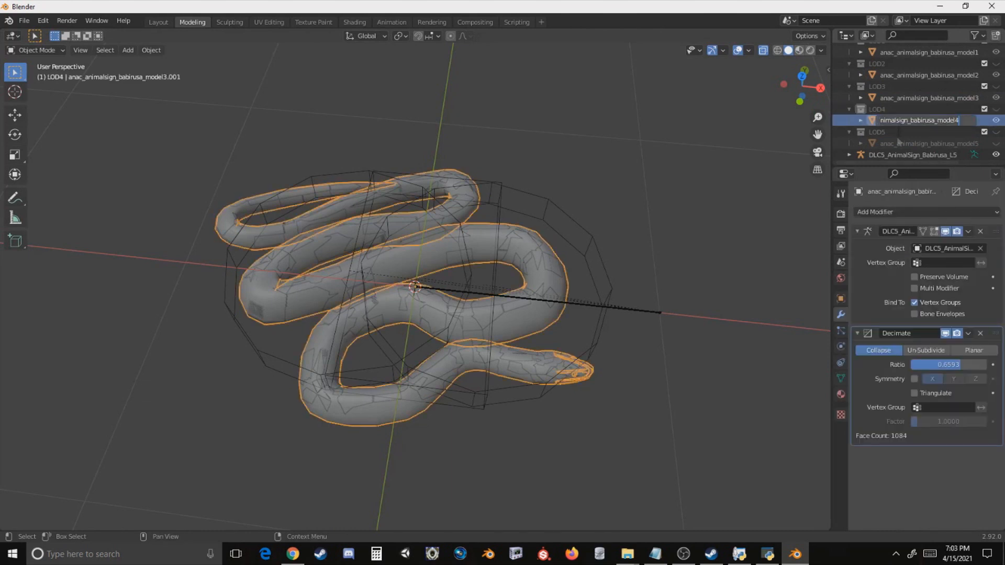
drag(952, 365, 933, 365)
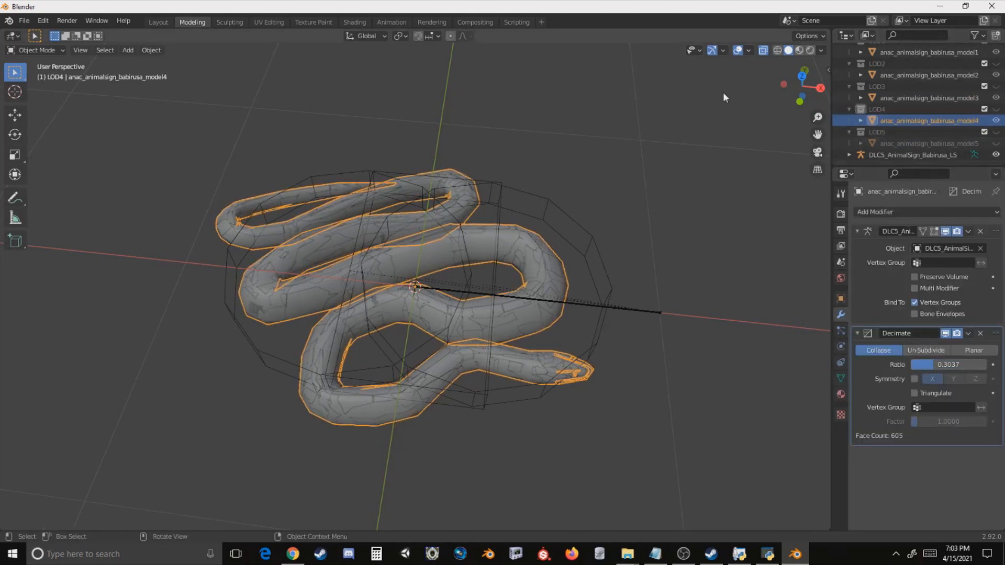
- Replace the LOD5 mesh with a duplicate named anac_animalsign_babirusa_model5, using a Decimate ratio of about 0.18
key(shift+d)
right_click(713, 130)
drag(919, 140, 919, 141)
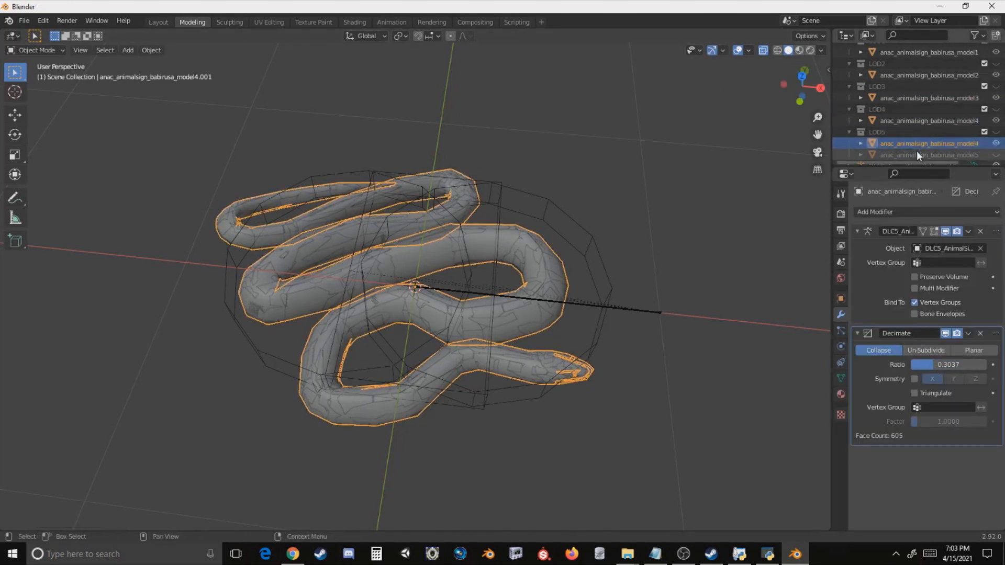
click(916, 151)
right_click(930, 146)
click(930, 146)
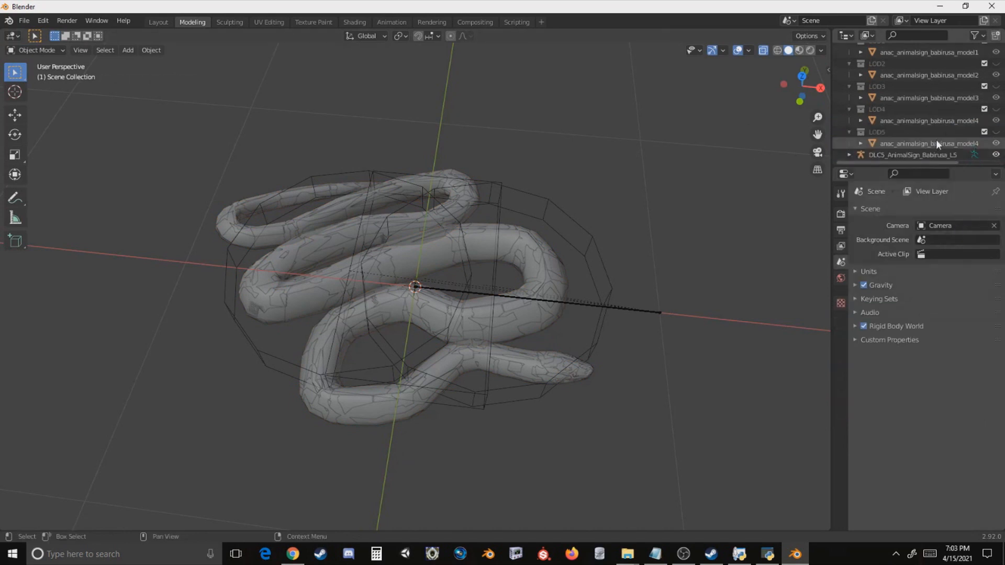
click(921, 144)
drag(942, 364, 929, 365)
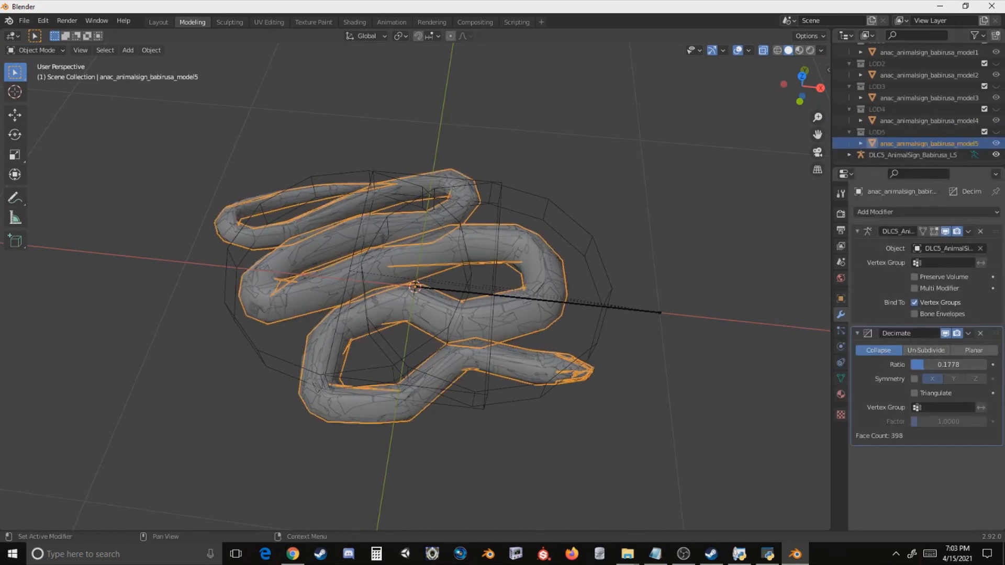
- Assign all vertices of anac_animalsign_babirusa_model0 to the DLC5_AnimalSign_Babirusa_L0 vertex group and return to Object Mode
scroll(926, 142, up, 4)
click(918, 105)
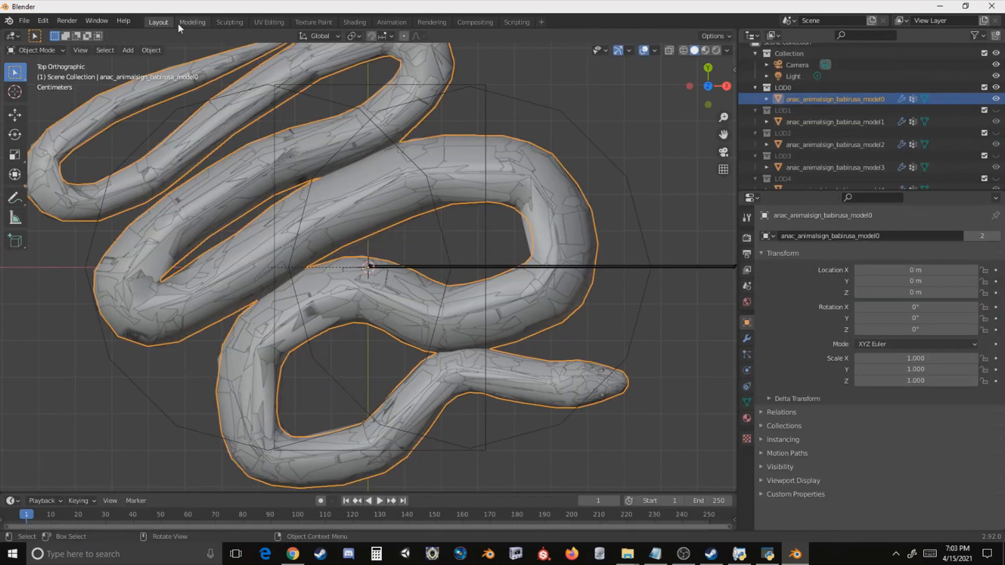
key(Tab)
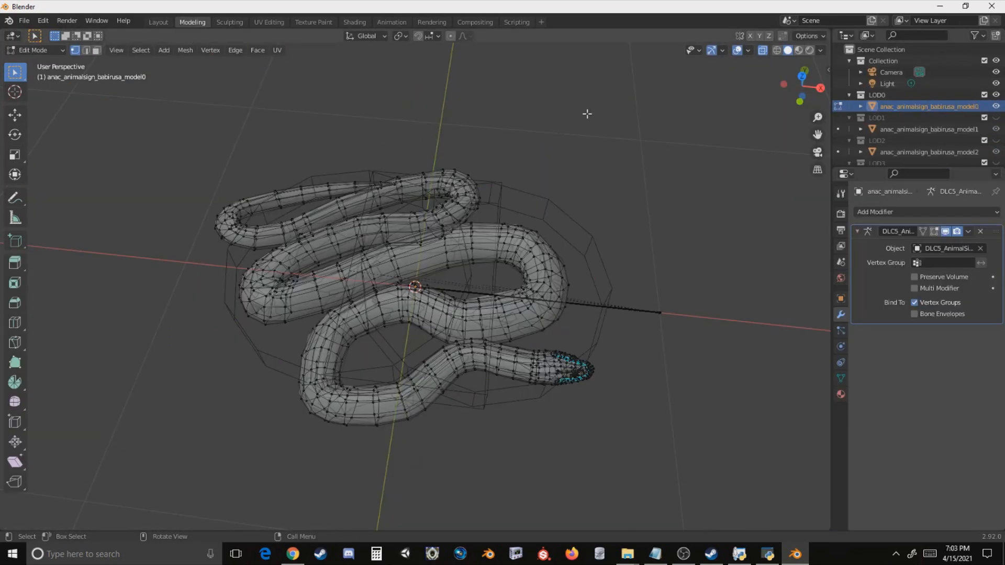
key(a)
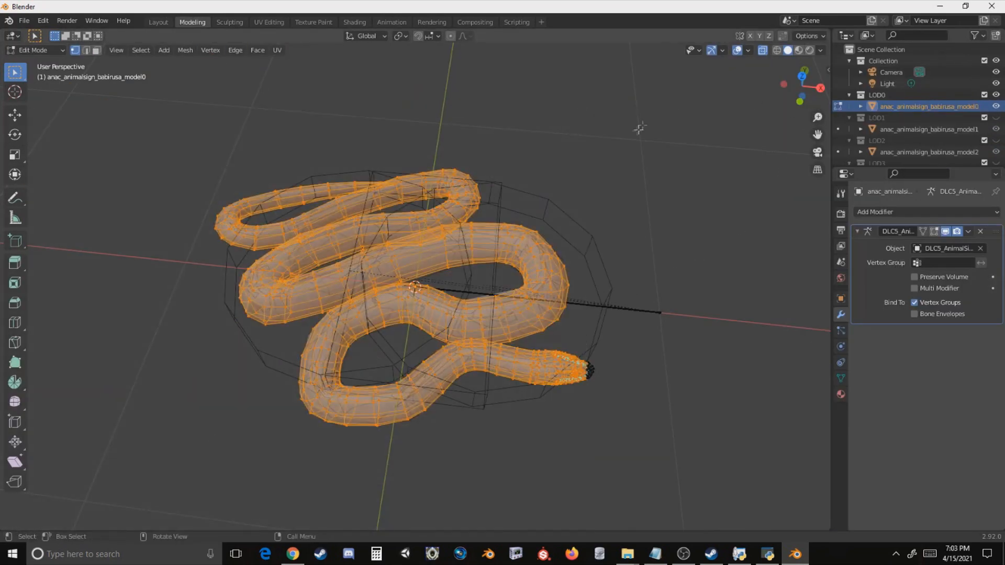
click(841, 377)
click(893, 248)
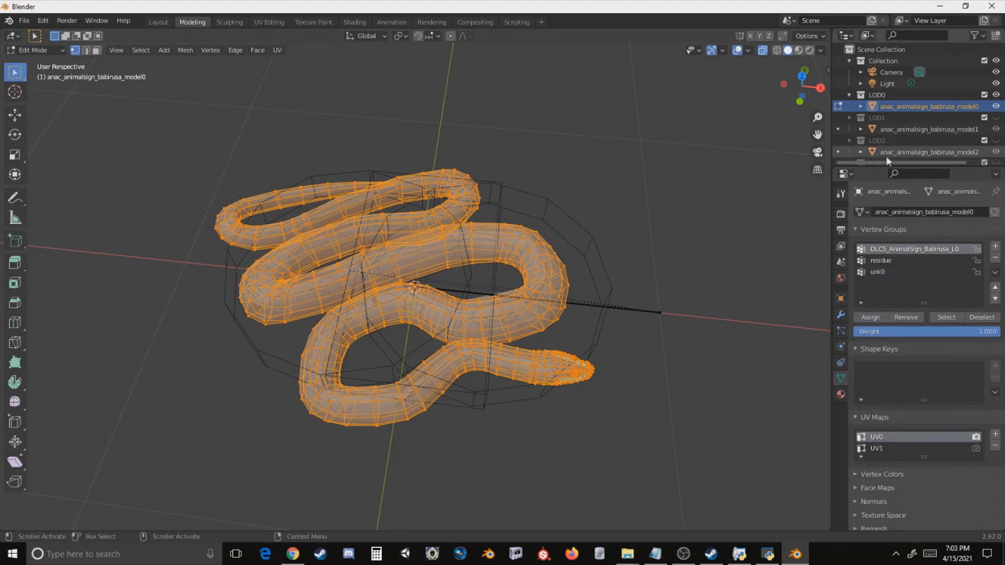
click(900, 130)
click(59, 52)
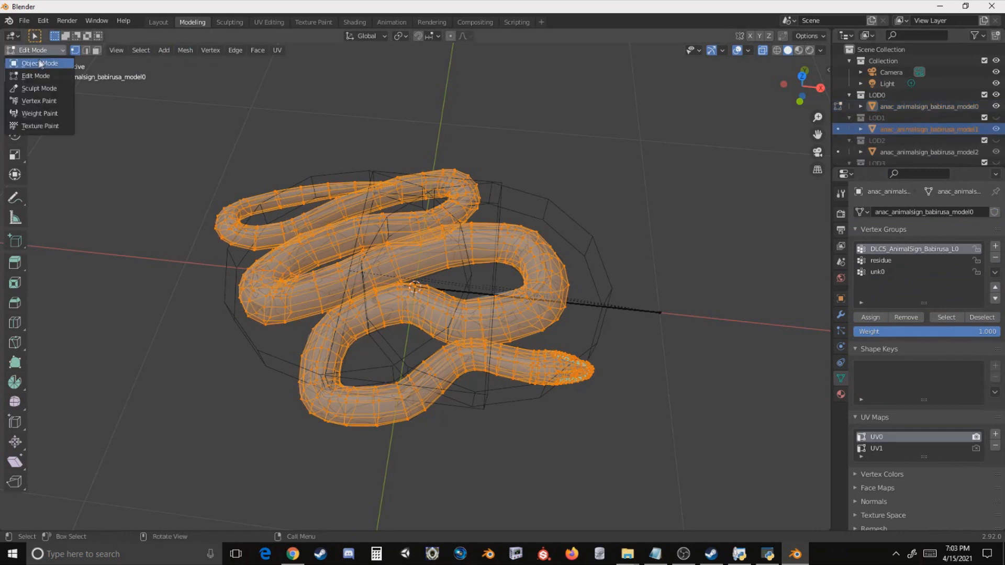
click(33, 55)
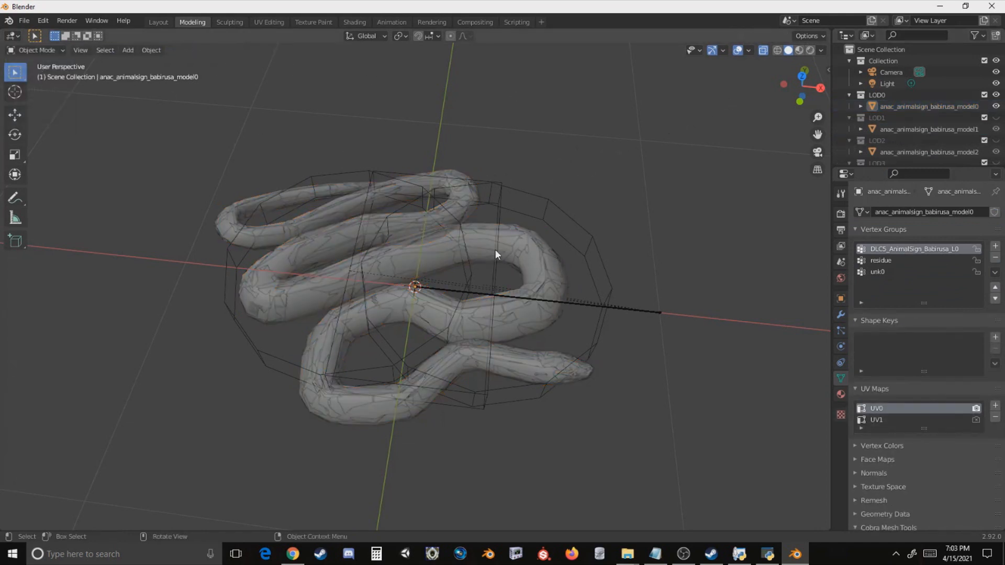
- Assign all vertices of anac_animalsign_babirusa_model1 to the DLC5_AnimalSign_Babirusa_L0 vertex group and return to Object Mode
click(918, 130)
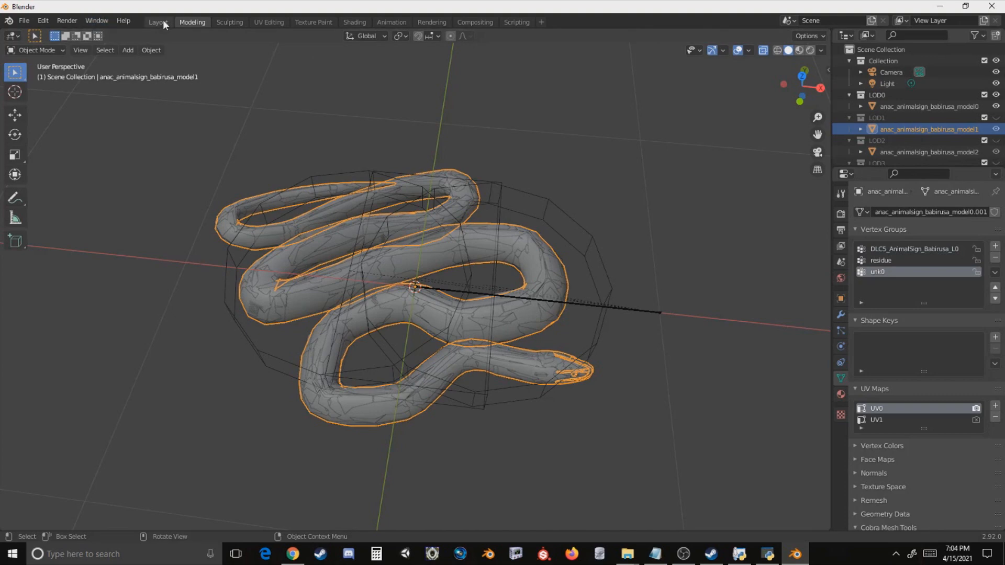
click(165, 24)
click(197, 23)
scroll(565, 143, down, 2)
drag(670, 120, 47, 510)
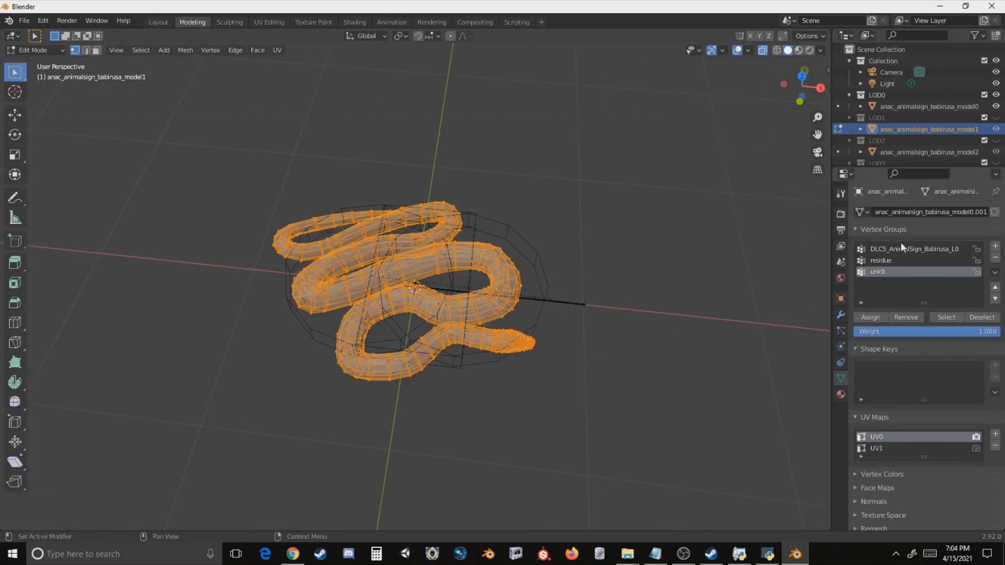
click(902, 250)
click(871, 317)
click(36, 51)
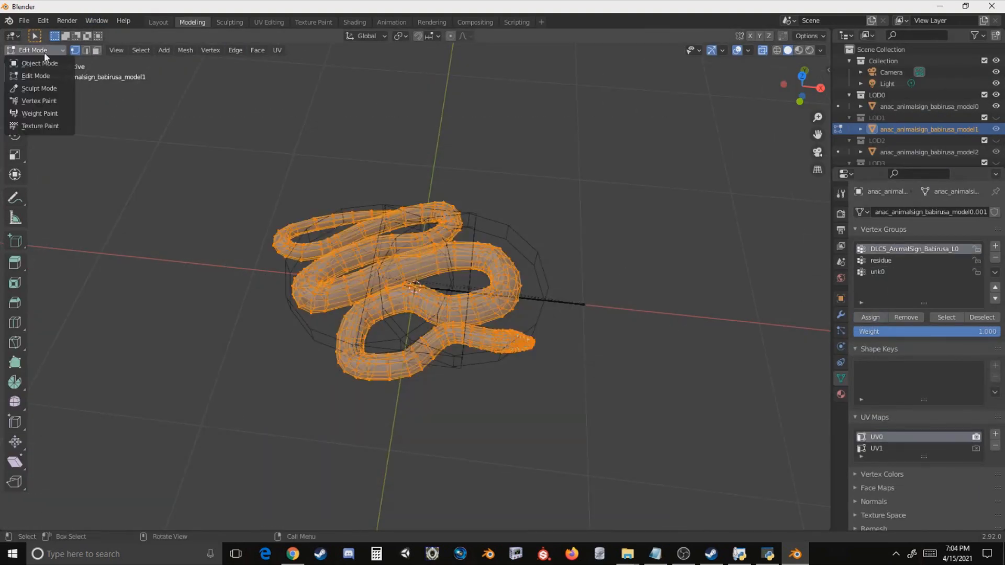
click(41, 63)
- Assign all vertices of anac_animalsign_babirusa_model2 to the DLC5_AnimalSign_Babirusa_L0 vertex group and return to Object Mode
scroll(935, 110, down, 2)
click(929, 129)
key(Tab)
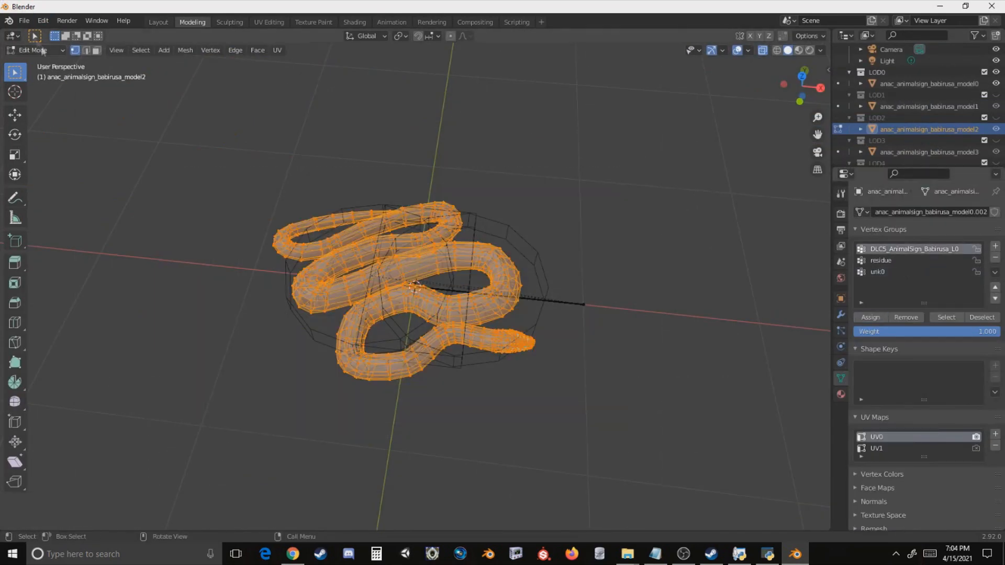
click(43, 50)
click(41, 63)
- Assign all vertices of anac_animalsign_babirusa_model3 to the DLC5_AnimalSign_Babirusa_L0 vertex group and return to Object Mode
click(929, 152)
key(Tab)
click(47, 50)
click(47, 62)
- Assign all vertices of anac_animalsign_babirusa_model4 to the DLC5_AnimalSign_Babirusa_L0 vertex group
scroll(906, 134, down, 2)
click(904, 131)
key(Tab)
key(a)
click(896, 249)
click(871, 316)
- Assign all vertices of anac_animalsign_babirusa_model5 to the DLC5_AnimalSign_Babirusa_L0 vertex group and return to Object Mode
click(905, 152)
drag(677, 139, 103, 465)
click(870, 317)
click(44, 50)
click(43, 62)
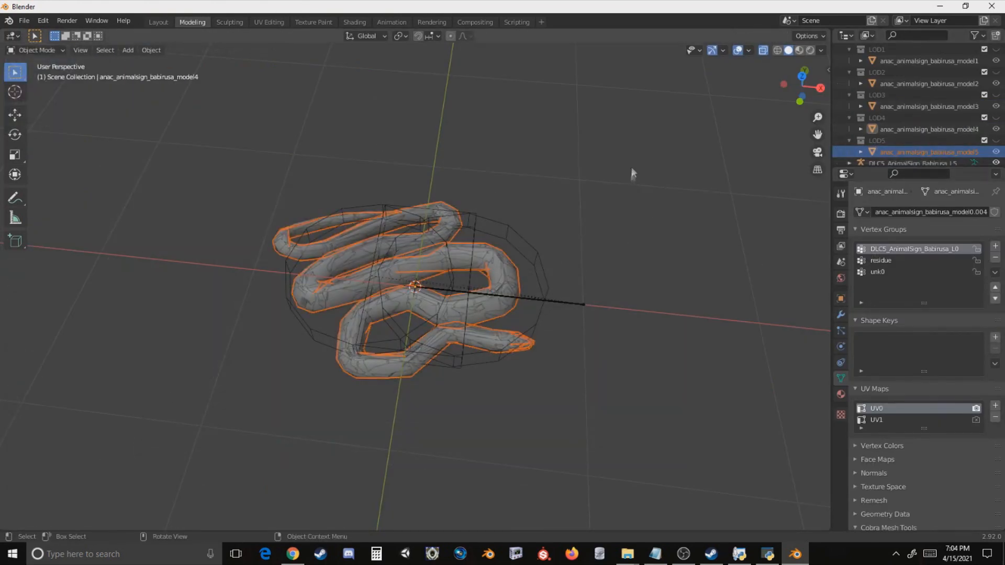
- Select the DLC5_AnimalSign_Babirusa_L5 armature together with all the anaconda meshes from LOD0 to LOD5
scroll(884, 124, down, 1)
click(900, 152)
scroll(909, 99, up, 5)
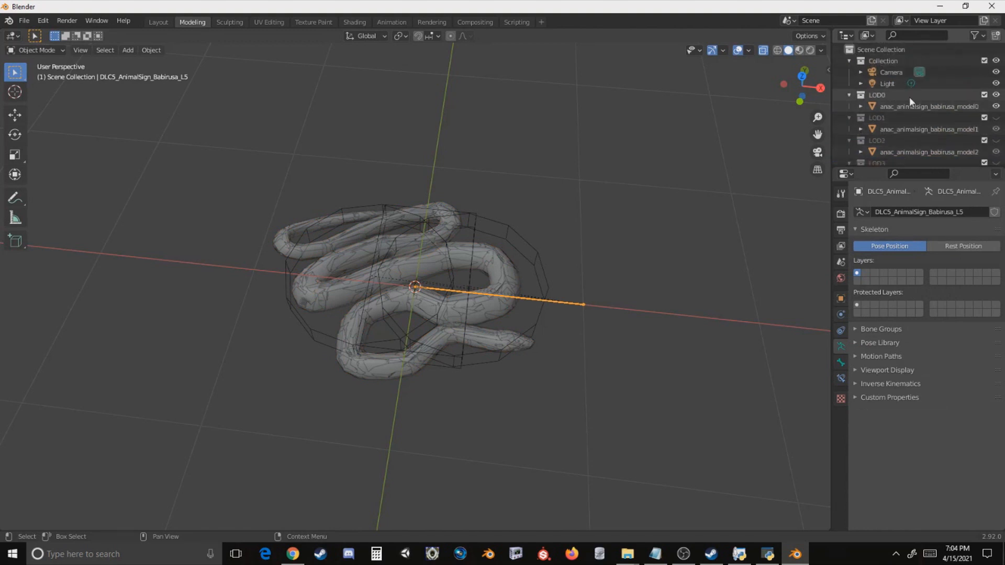
shift+click(909, 104)
- Open the MDL2 export for the selected armature and anaconda meshes
click(19, 22)
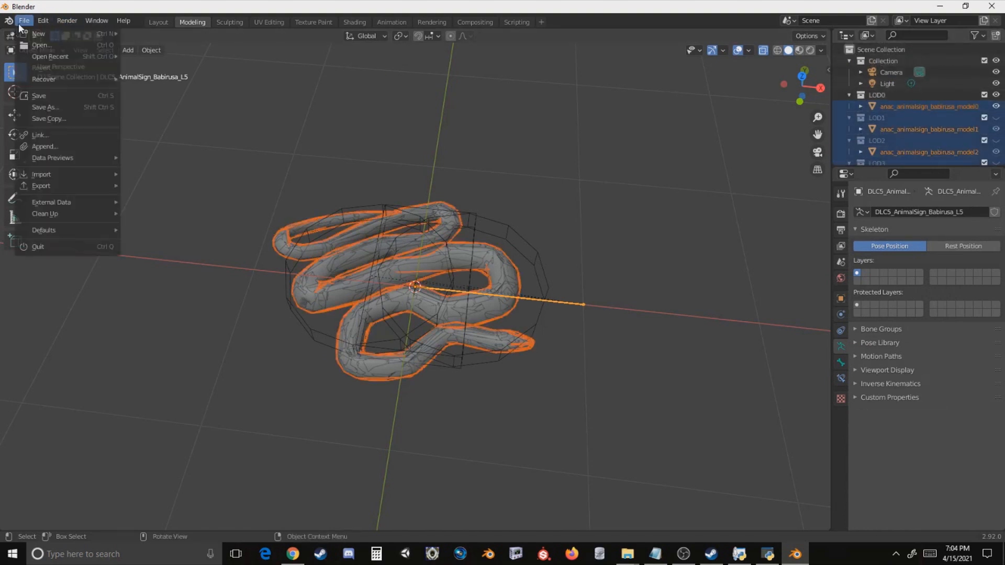
mouse_move(79, 187)
click(190, 294)
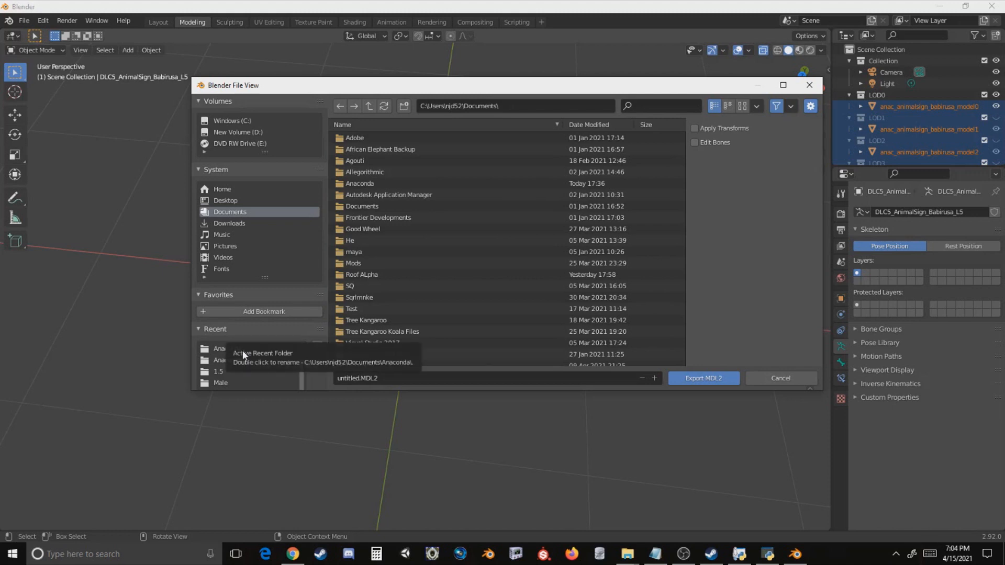
scroll(231, 368, down, 1)
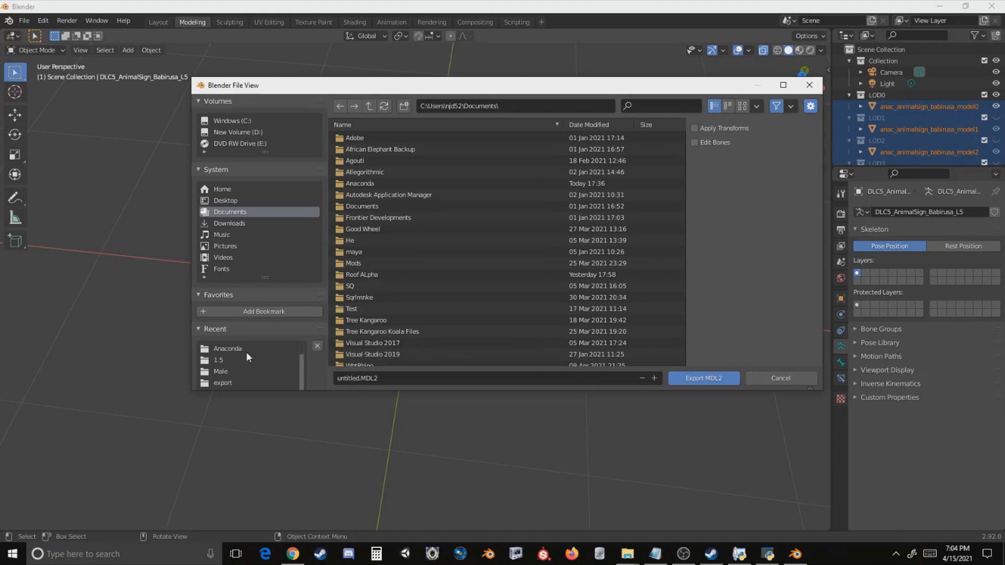
mouse_move(627, 552)
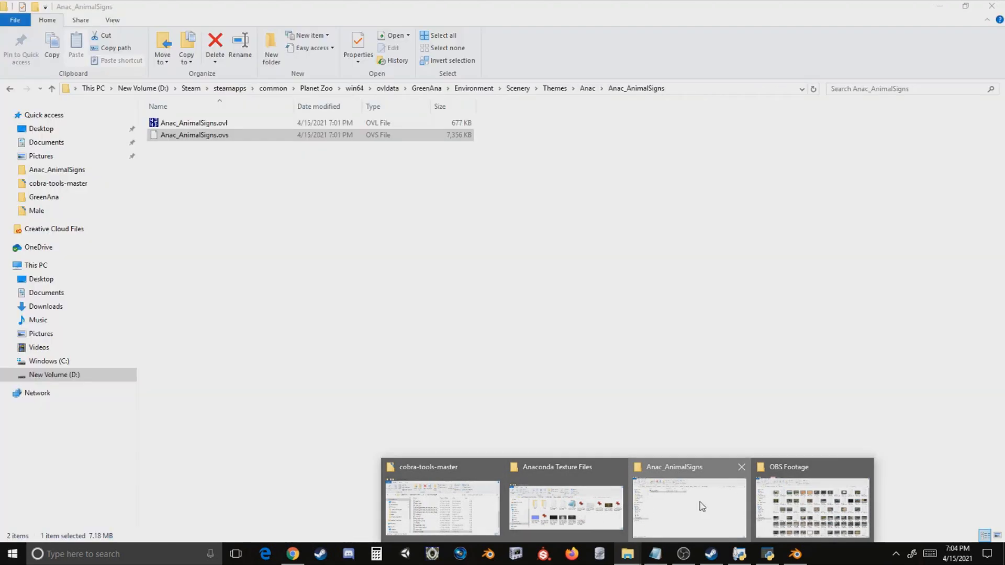
click(688, 500)
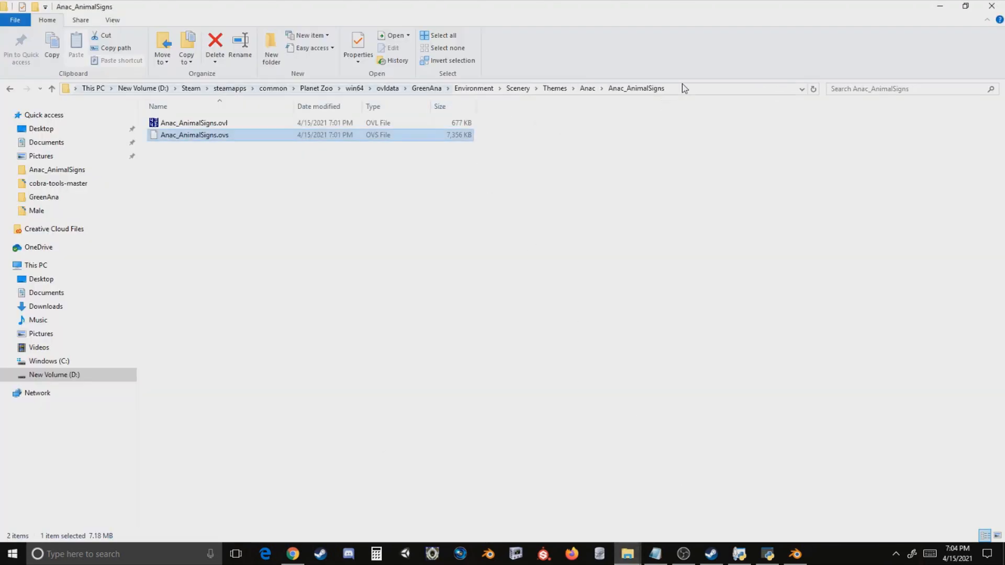
click(684, 88)
key(ctrl+c)
click(795, 553)
click(518, 105)
key(ctrl+v)
key(Return)
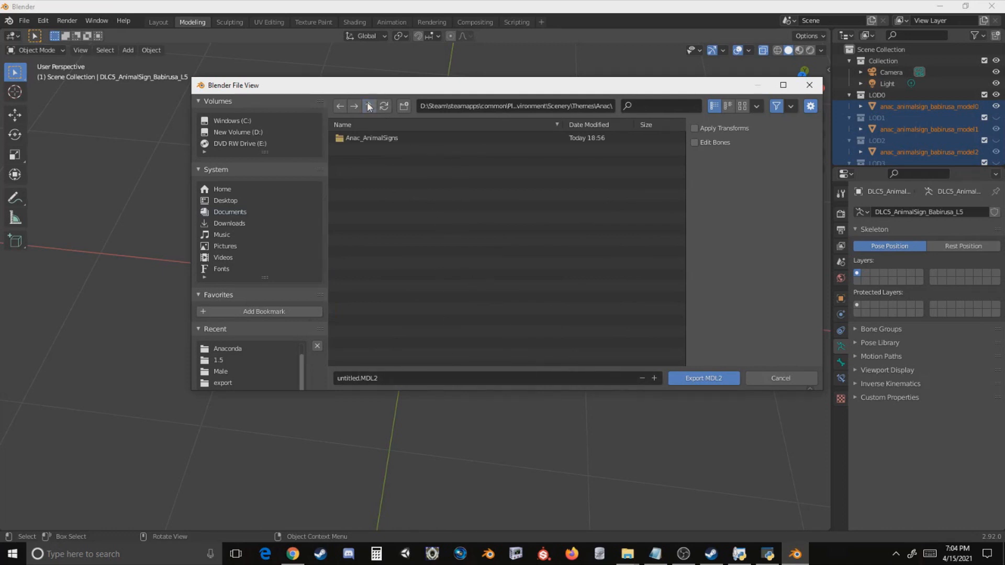
- Export the selection as MDL2 over anac_animalsign_babirusa.mdl2 in the Anaconda folder inside Pictures
click(230, 210)
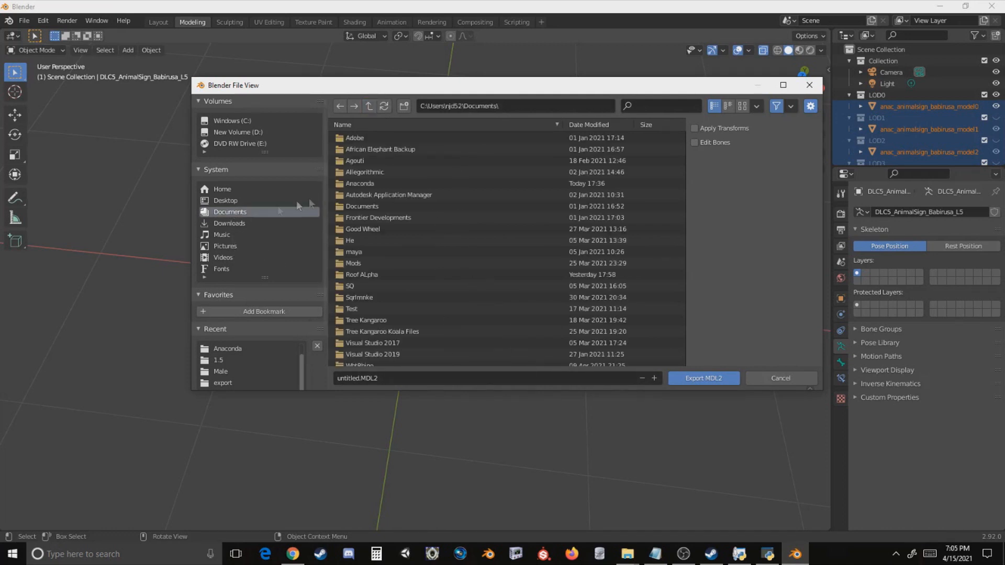
double_click(360, 185)
click(226, 246)
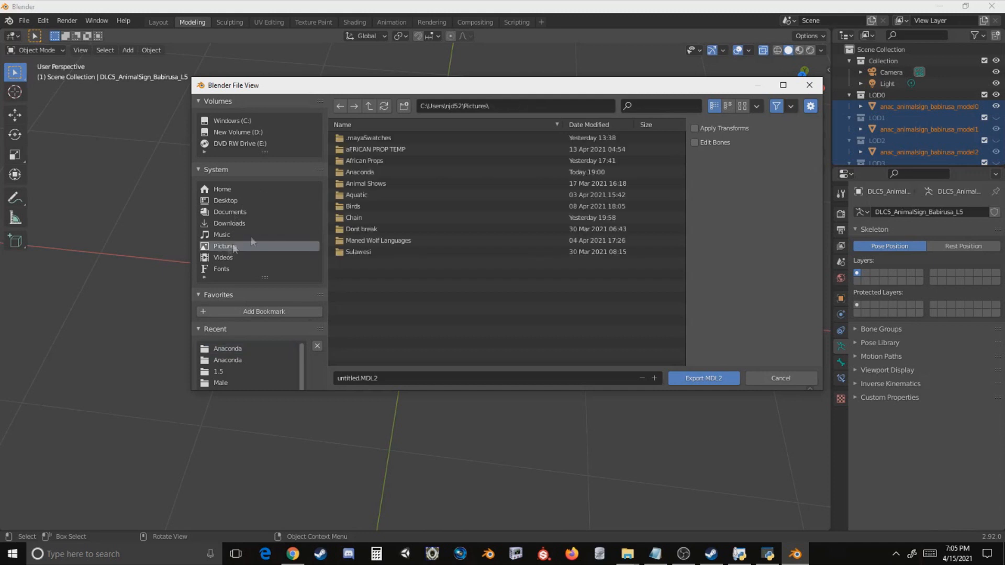
double_click(363, 173)
double_click(393, 137)
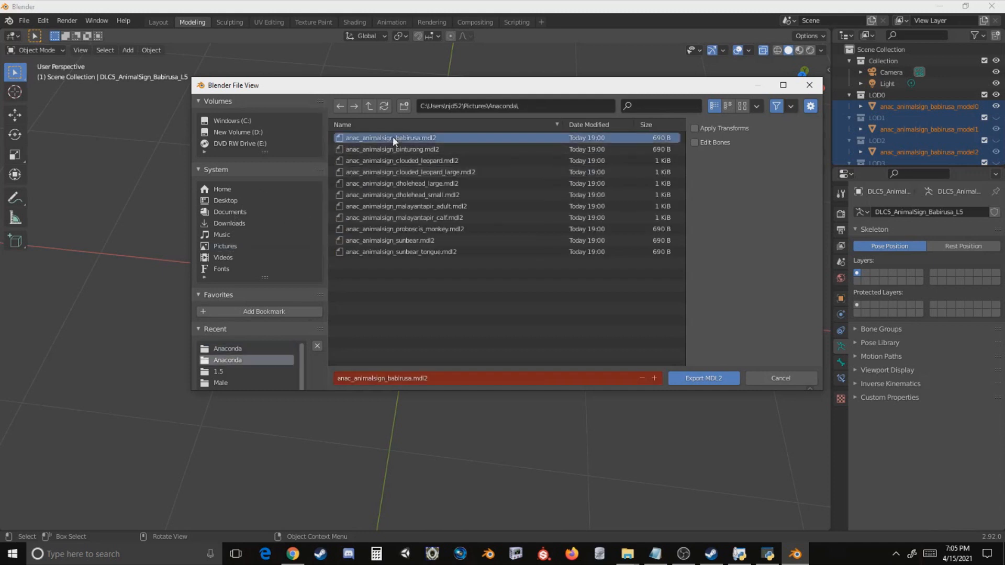
- Switch to OVL Archive Editor and inject the exported babirusa sign MDL2 from the Anaconda pictures folder into Anac_AnimalSigns.ovl
click(768, 554)
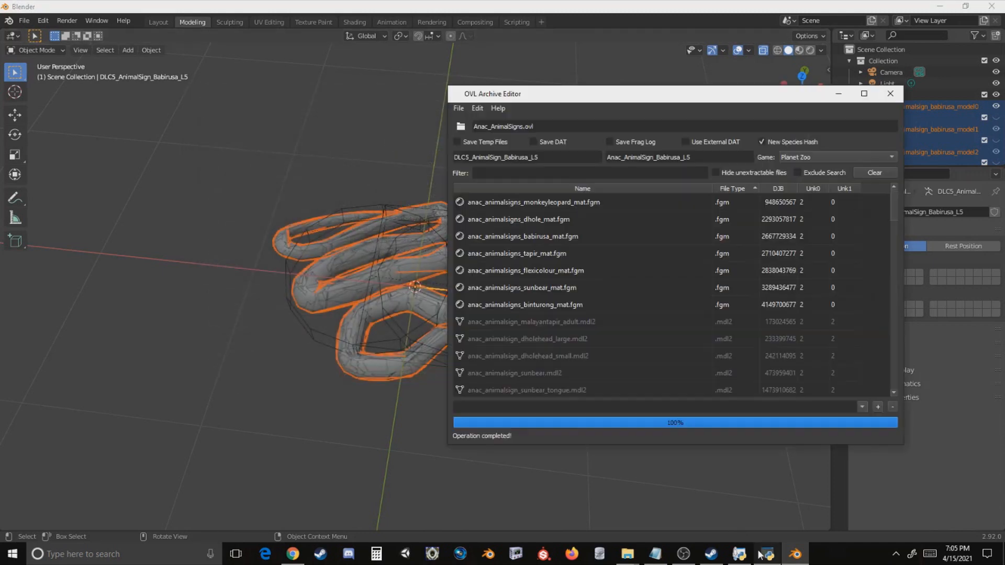
click(477, 108)
click(489, 131)
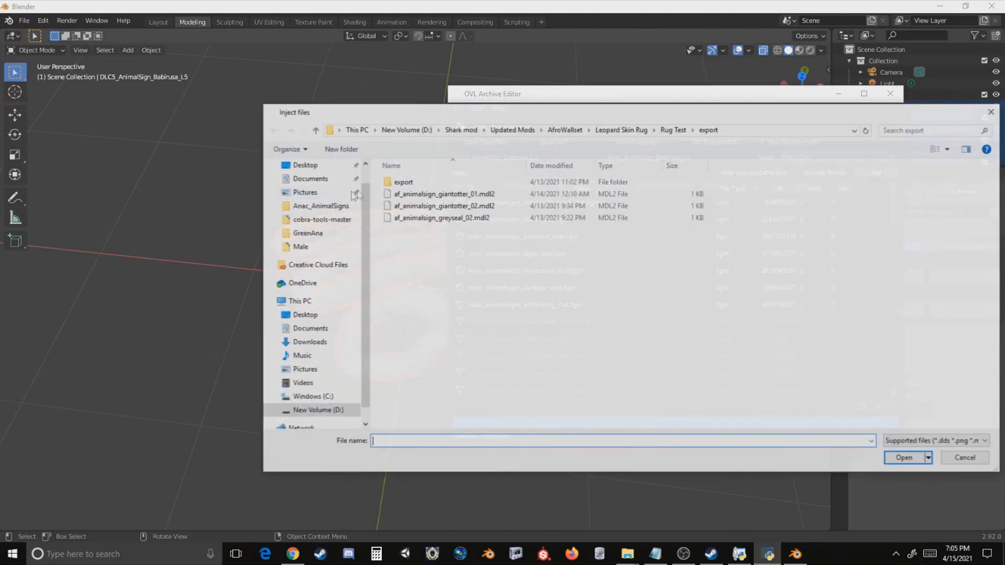
click(311, 193)
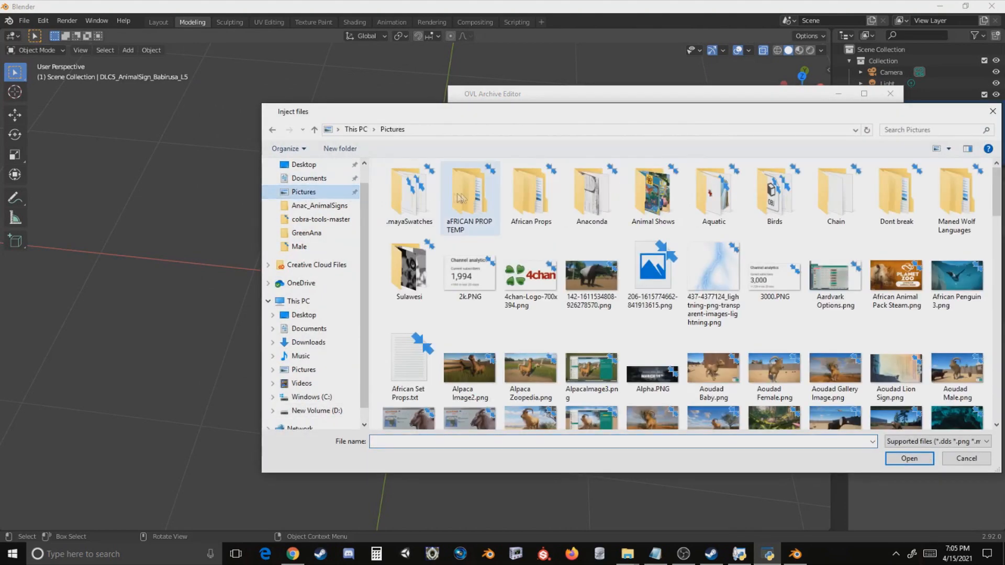
double_click(592, 194)
double_click(424, 197)
double_click(410, 196)
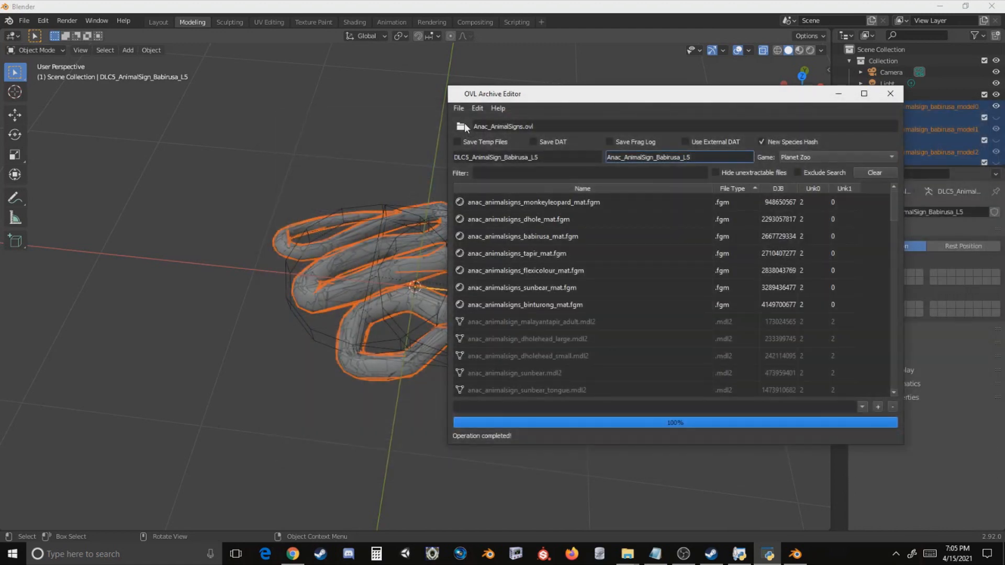
- Save the archive over the existing Anac_AnimalSigns.ovl in the GreenAna mod's Anac_AnimalSigns folder
click(474, 147)
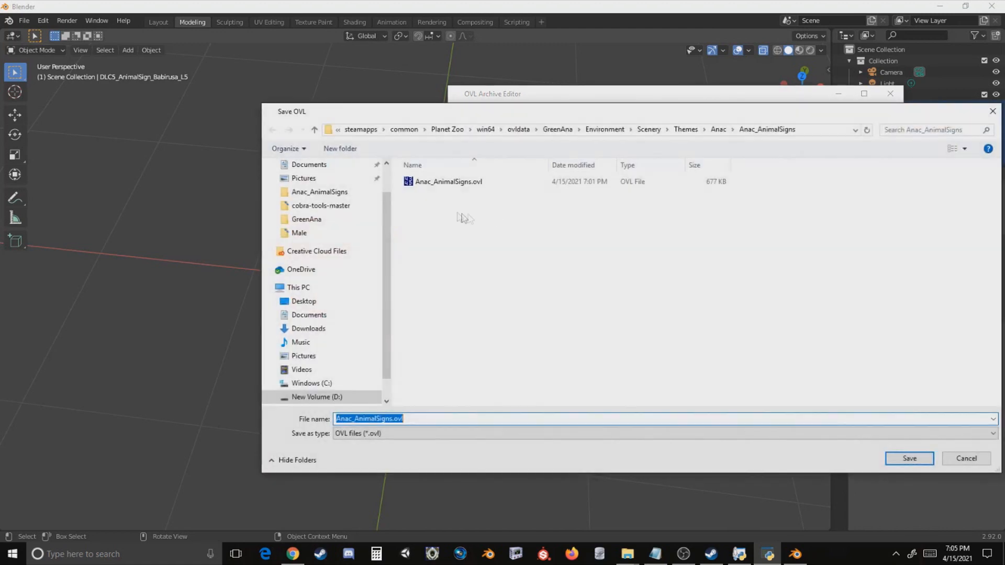
double_click(449, 182)
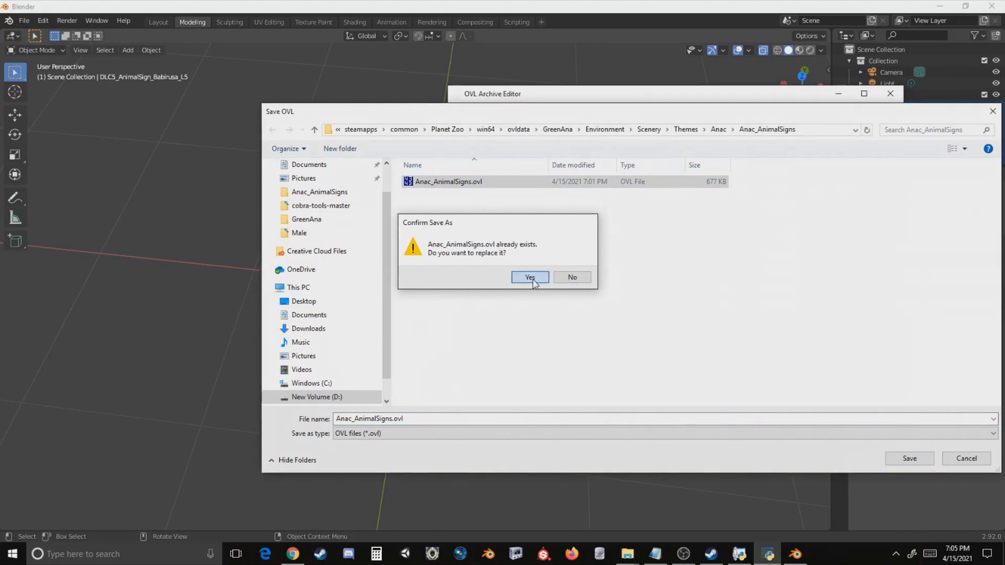
click(530, 278)
- Open anac_animalsigns_babirusa_mat.paotexture.PNG from the Anaconda folder inside Pictures in Adobe Photoshop 2020
mouse_move(627, 553)
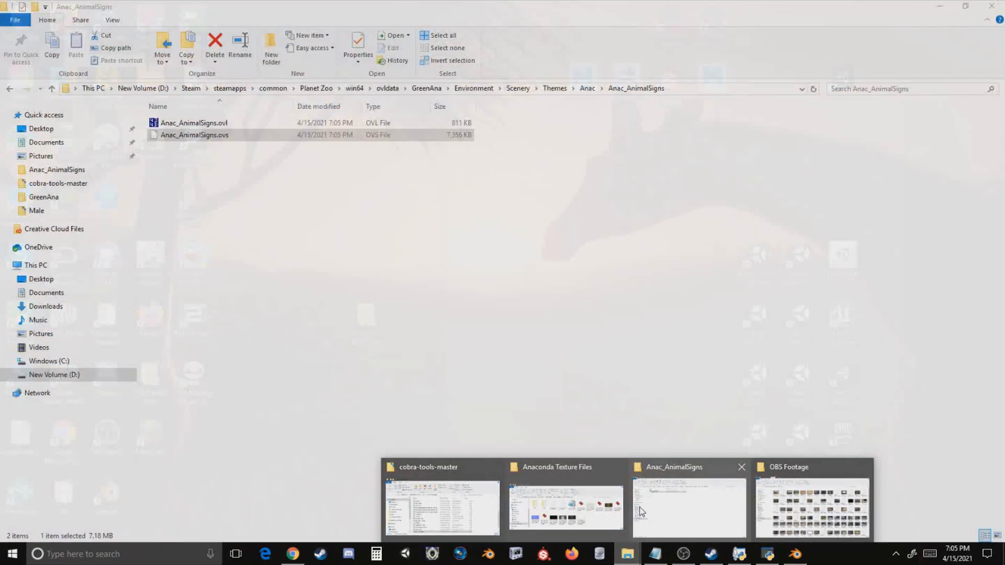
click(643, 512)
click(41, 156)
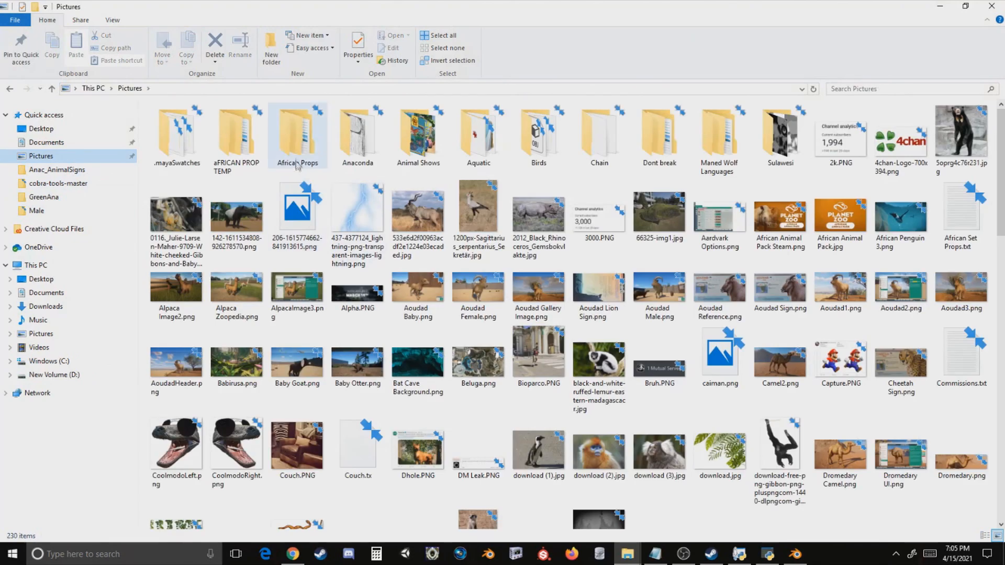
double_click(335, 135)
click(288, 211)
right_click(182, 228)
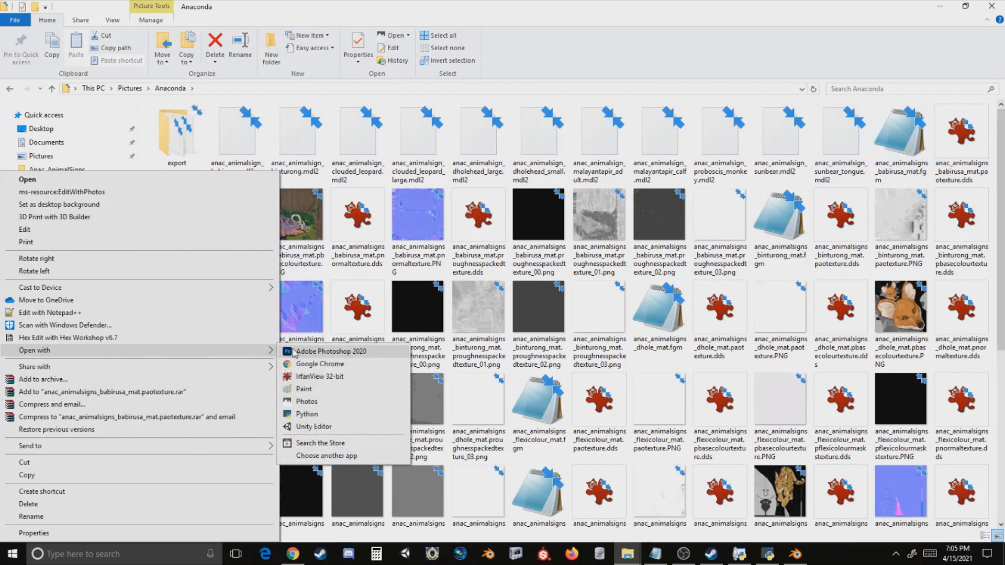
click(295, 351)
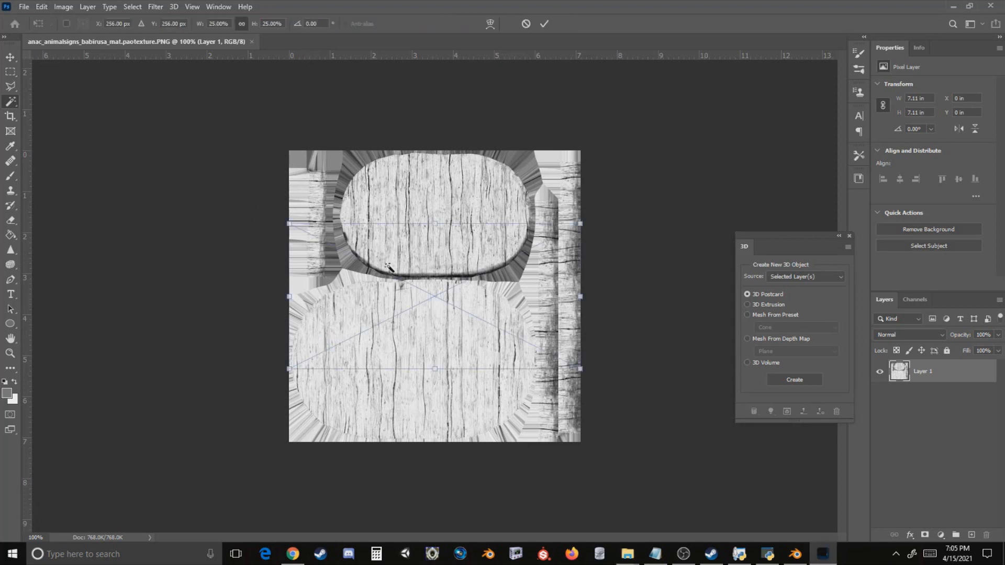
- Place nw_sculpture_bear_02_mat.paotexture over the babirusa texture, stretched to fill the 7.111 x 7.111 in canvas
drag(387, 262, 388, 185)
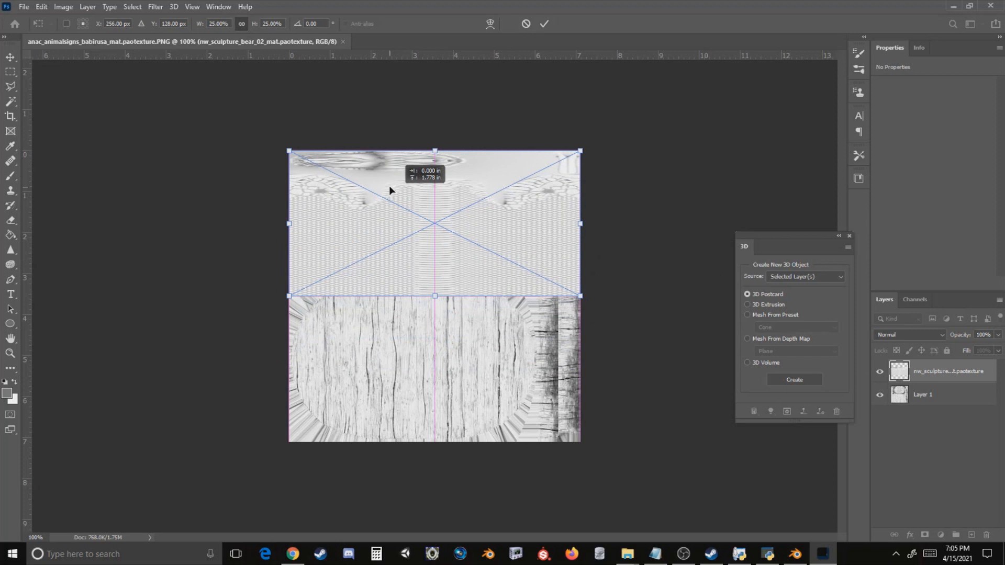
drag(435, 296, 444, 445)
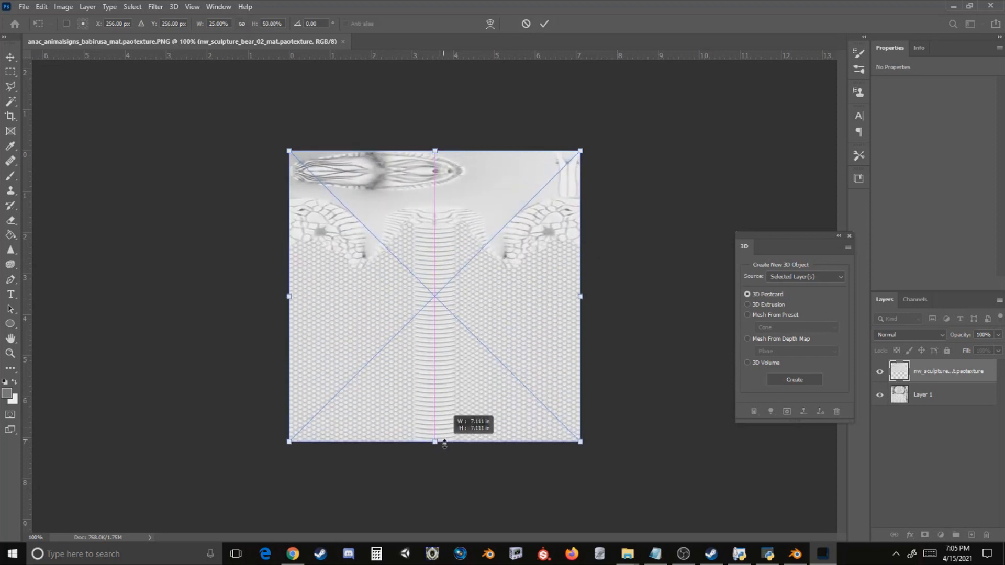
key(Return)
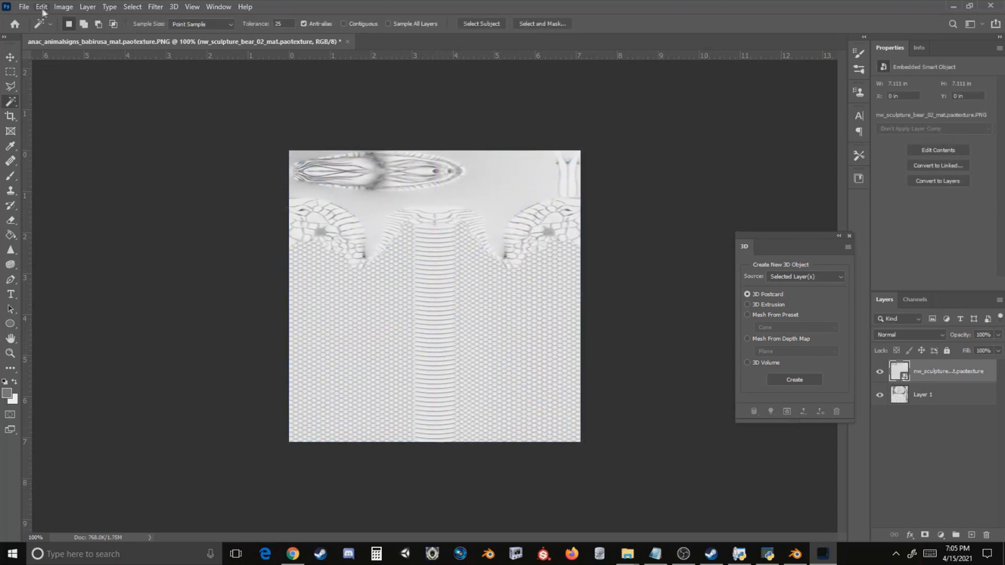
- Save the result as a PNG over anac_animalsigns_babirusa_mat.paotexture.PNG in the Anaconda folder
click(23, 7)
click(53, 139)
click(104, 413)
click(105, 361)
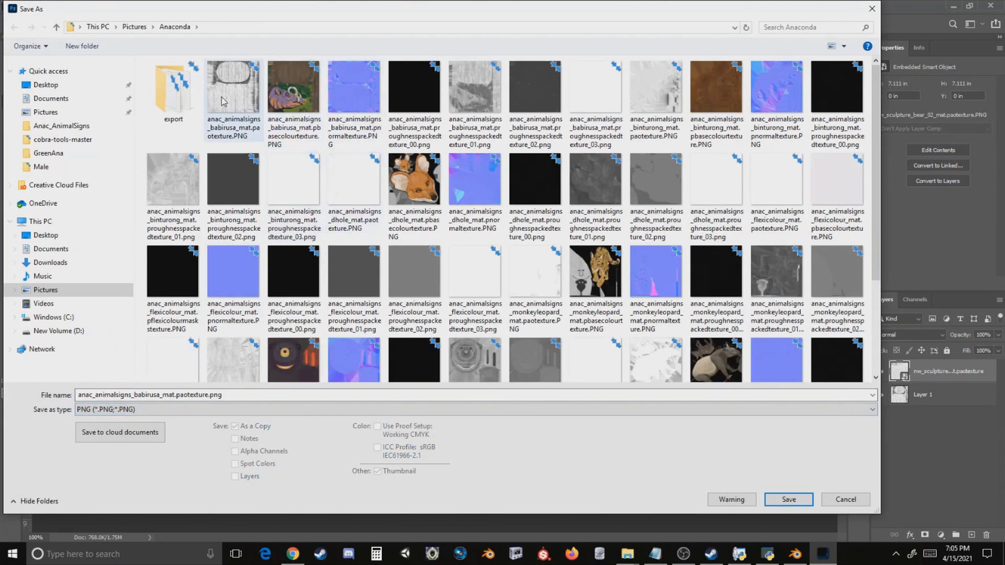
double_click(224, 101)
click(547, 278)
click(545, 162)
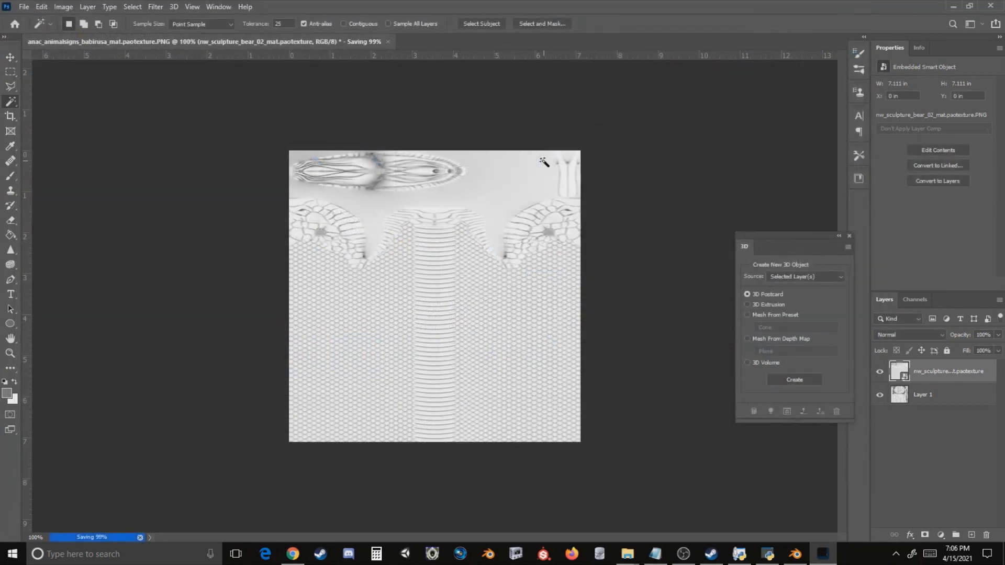
- Open anac_animalsigns_babirusa_mat.pbasecolourtexture.PNG and cover the whole canvas with the placed nw_sculpture_bear_02_mat.pbasecolourtexture image
mouse_move(626, 552)
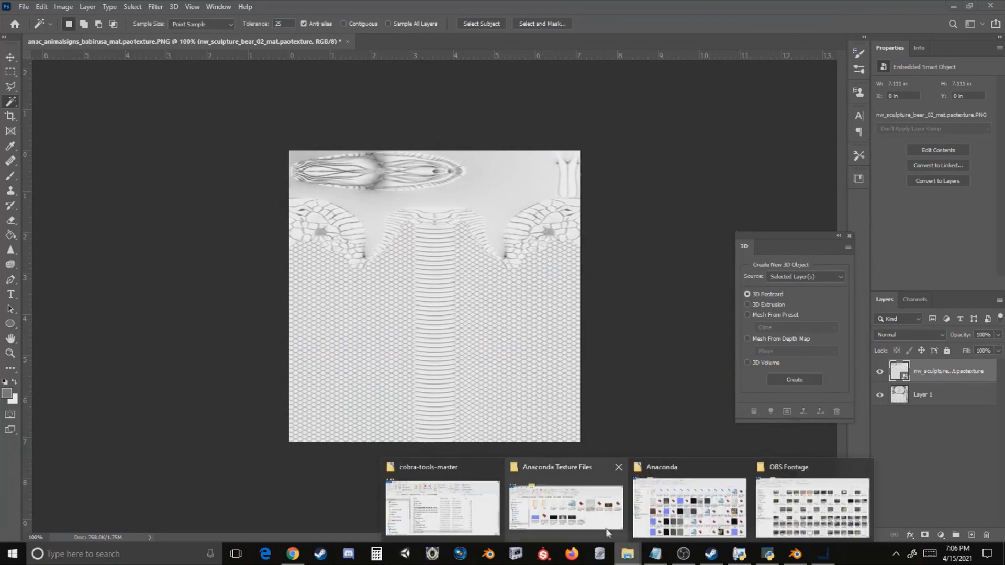
click(704, 499)
drag(293, 206, 470, 42)
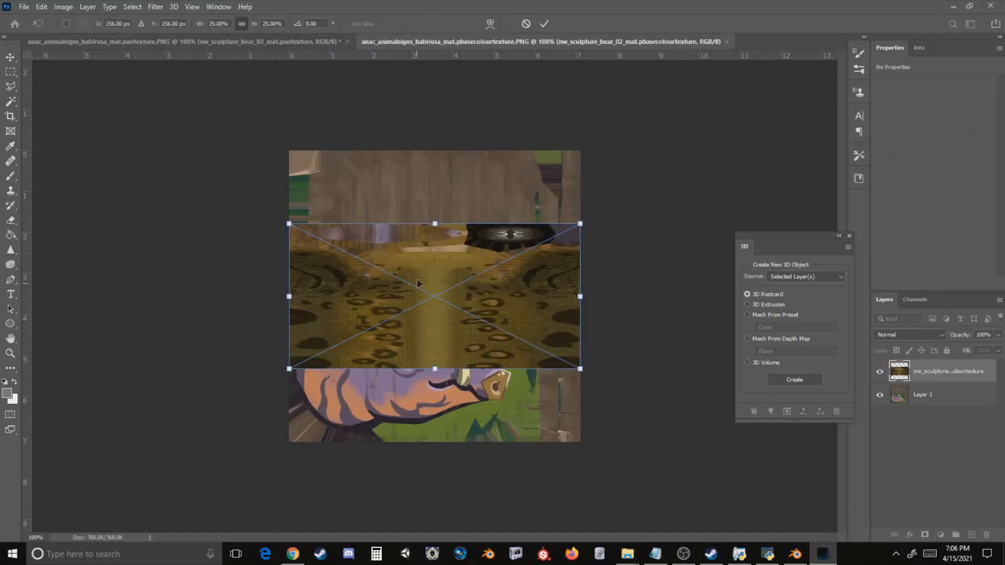
drag(419, 285, 414, 210)
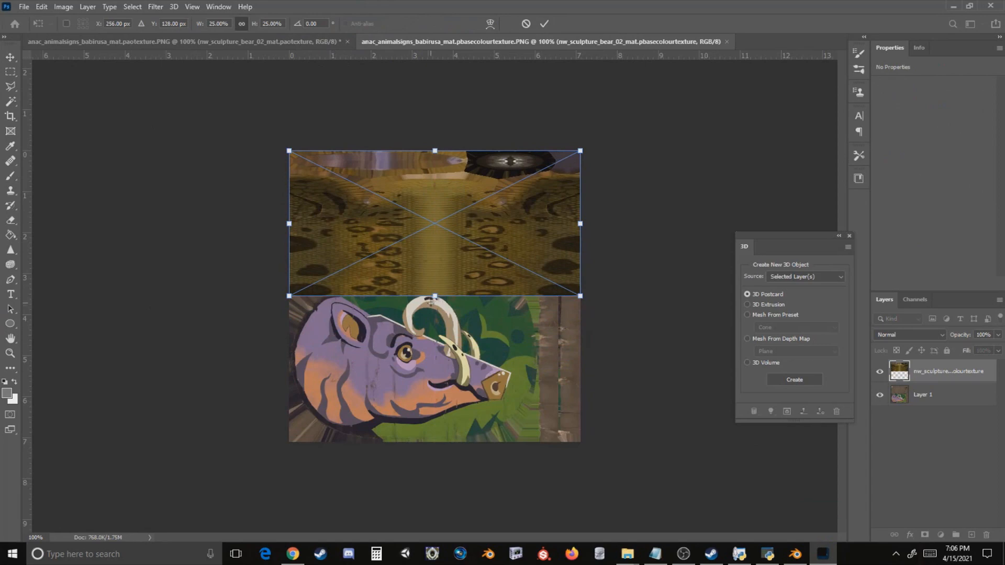
drag(435, 297, 435, 441)
key(Return)
- Save the base colour image as a PNG over anac_animalsigns_babirusa_mat.pbasecolourtexture.PNG
key(ctrl+shift+s)
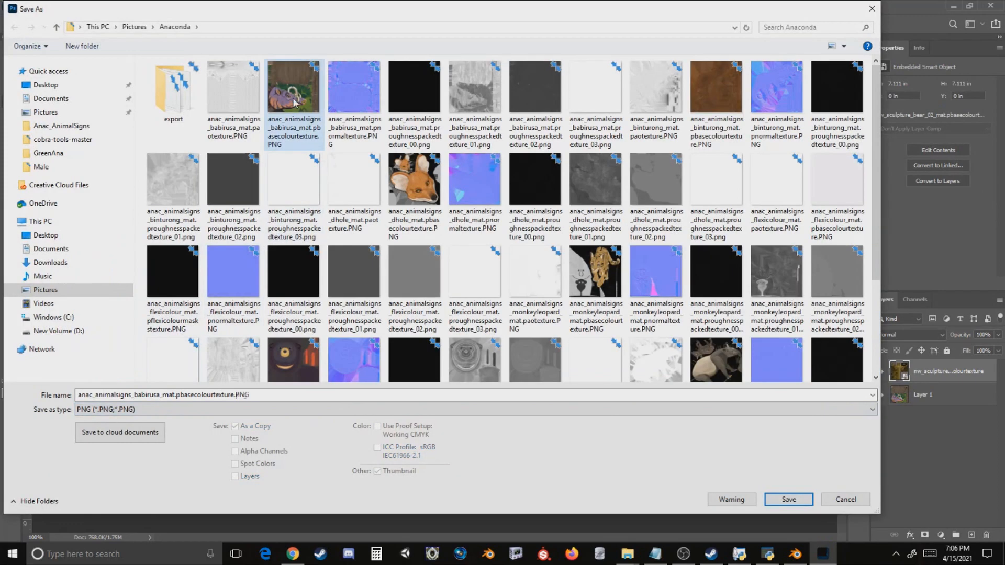
double_click(295, 103)
click(566, 161)
- Open anac_animalsigns_babirusa_mat.pnormaltexture.PNG and stretch the placed nw_sculpture_bear_02_mat.pnormaltexture image over the whole canvas
mouse_move(627, 554)
click(688, 502)
double_click(405, 272)
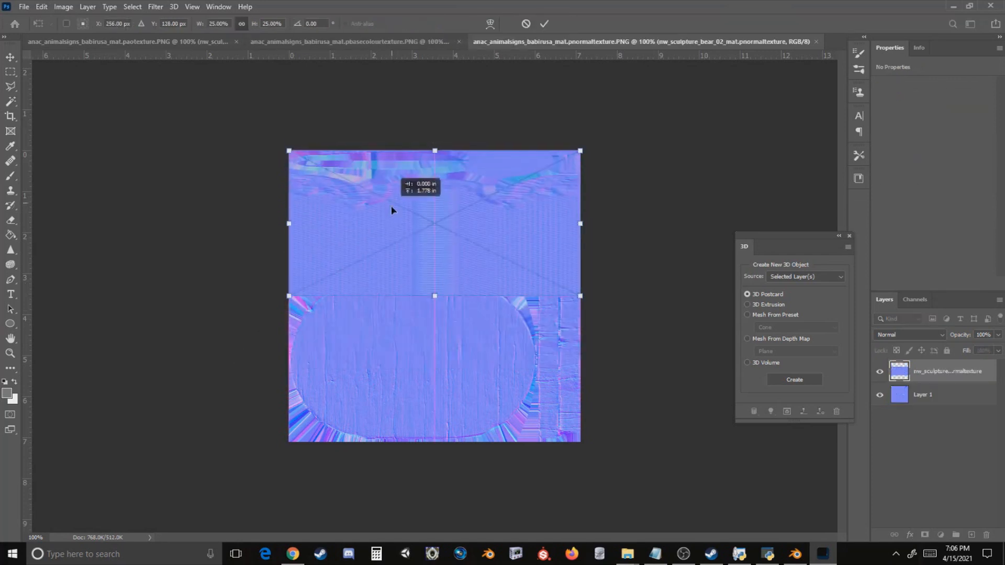
drag(434, 294, 443, 442)
key(Return)
- Save the normal map as a PNG over anac_animalsigns_babirusa_mat.pnormaltexture.PNG
click(23, 7)
click(45, 146)
click(236, 409)
click(235, 355)
double_click(354, 100)
click(460, 289)
click(567, 162)
- Open anac_animalsigns_babirusa_mat.proughnesspackedtexture_01.png and stretch the placed anaconda roughness texture over the whole canvas
mouse_move(628, 554)
click(545, 504)
drag(599, 264, 834, 42)
drag(442, 304, 442, 304)
drag(465, 300, 465, 227)
drag(435, 295, 457, 437)
key(Return)
- Save the roughness image as a PNG over anac_animalsigns_babirusa_mat.proughnesspackedtexture_01.png
click(23, 7)
click(52, 145)
click(175, 410)
click(172, 365)
click(789, 500)
click(572, 278)
click(567, 162)
mouse_move(628, 554)
click(555, 497)
scroll(492, 262, down, 1)
drag(478, 178, 835, 42)
drag(955, 228, 465, 202)
drag(434, 296, 435, 328)
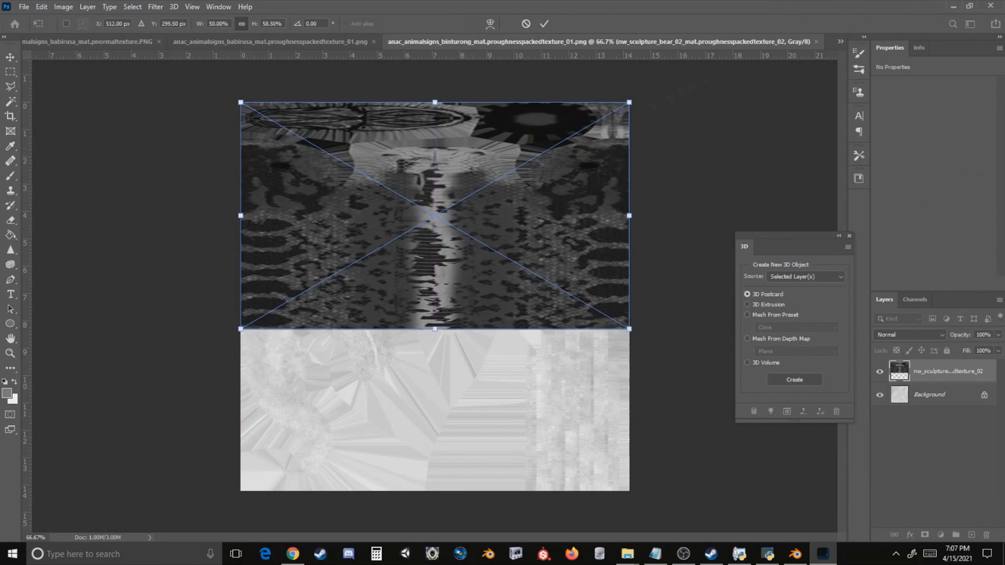
key(Return)
click(816, 42)
click(497, 207)
- Open anac_animalsigns_binturong_mat.proughnesspackedtexture_02.png and stretch the placed nw_sculpture_bear_02_mat.proughnesspackedtexture_02 image over the whole canvas
mouse_move(627, 554)
click(563, 500)
drag(538, 175, 835, 42)
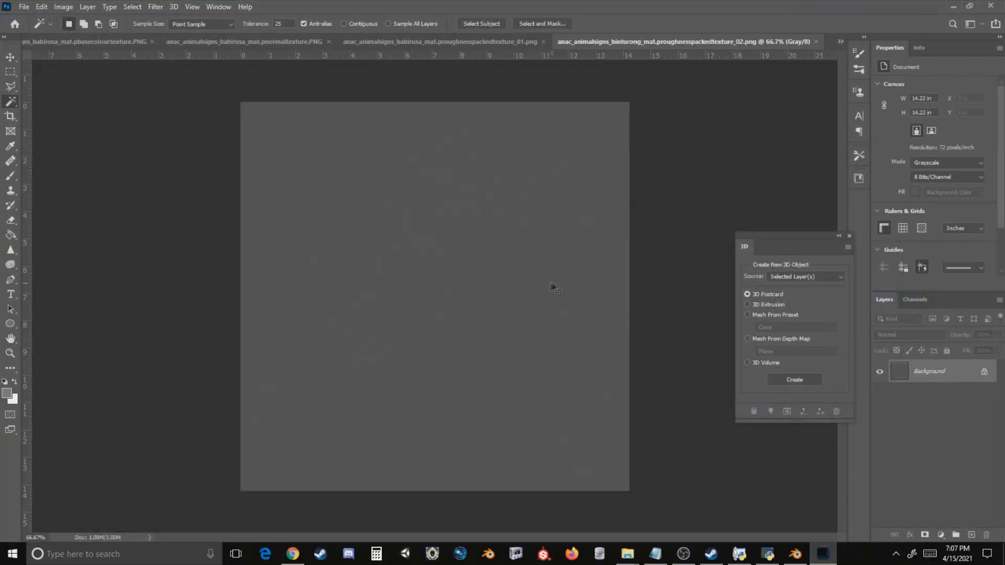
drag(230, 264, 445, 299)
drag(445, 300, 435, 490)
key(Return)
- Save the edited proughnesspackedtexture_02 image as a PNG, replacing the existing file
click(24, 7)
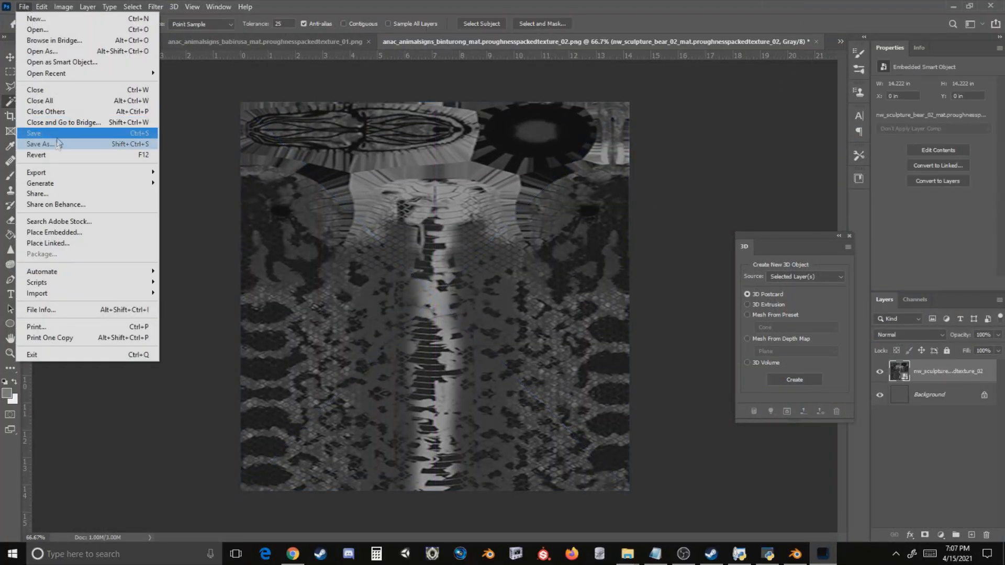
click(50, 142)
click(199, 409)
click(193, 368)
click(788, 499)
click(572, 277)
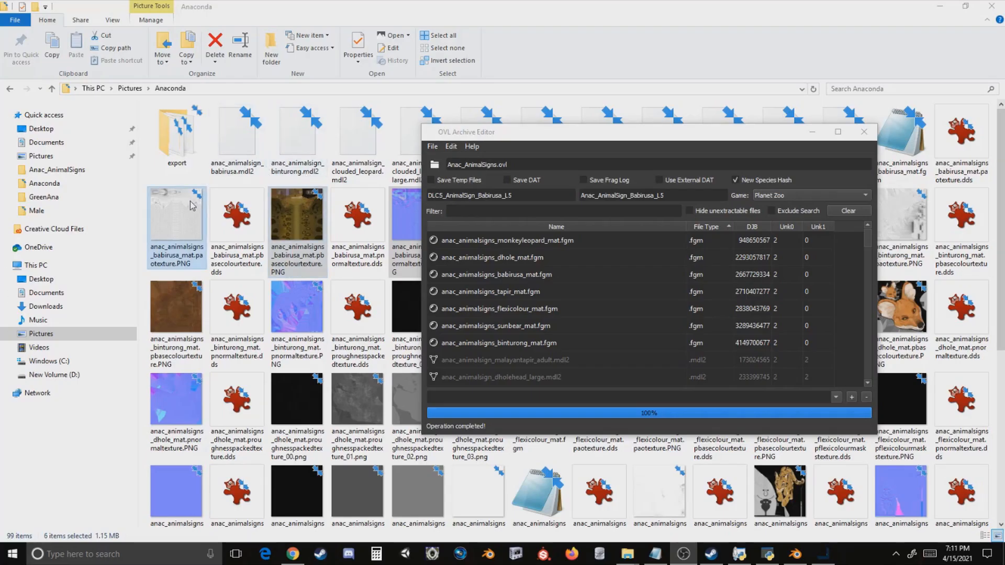
- Select the edited babirusa texture PNGs in the Anaconda folder and inject them into Anac_AnimalSigns.ovl in OVL Archive Editor
click(193, 205)
ctrl+click(301, 220)
ctrl+click(423, 228)
ctrl+drag(655, 225, 562, 343)
- Save the archive with the injected textures over the existing Anac_AnimalSigns.ovl
click(433, 147)
click(442, 184)
double_click(455, 218)
click(526, 276)
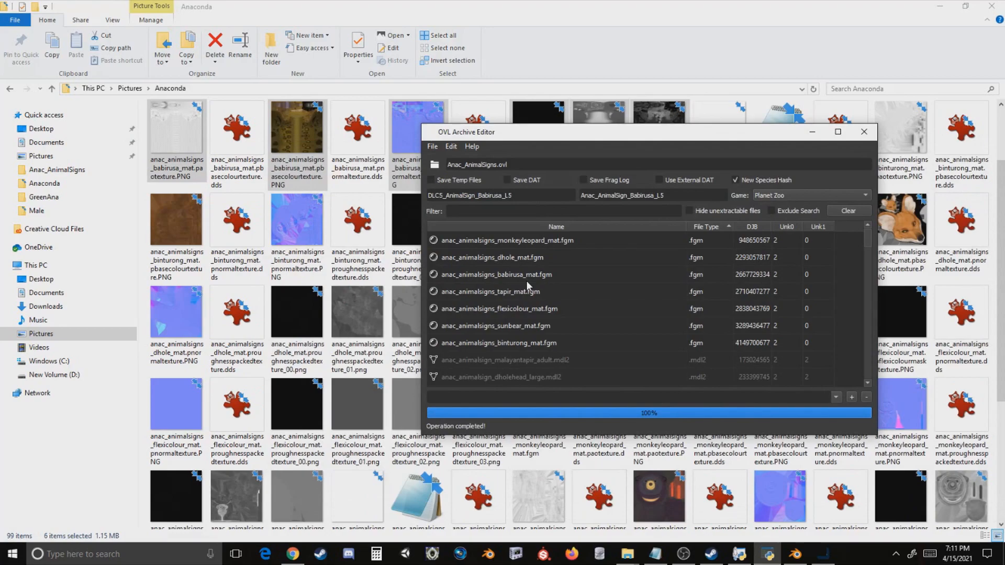
- Switch to Steam and launch Planet Zoo
click(712, 550)
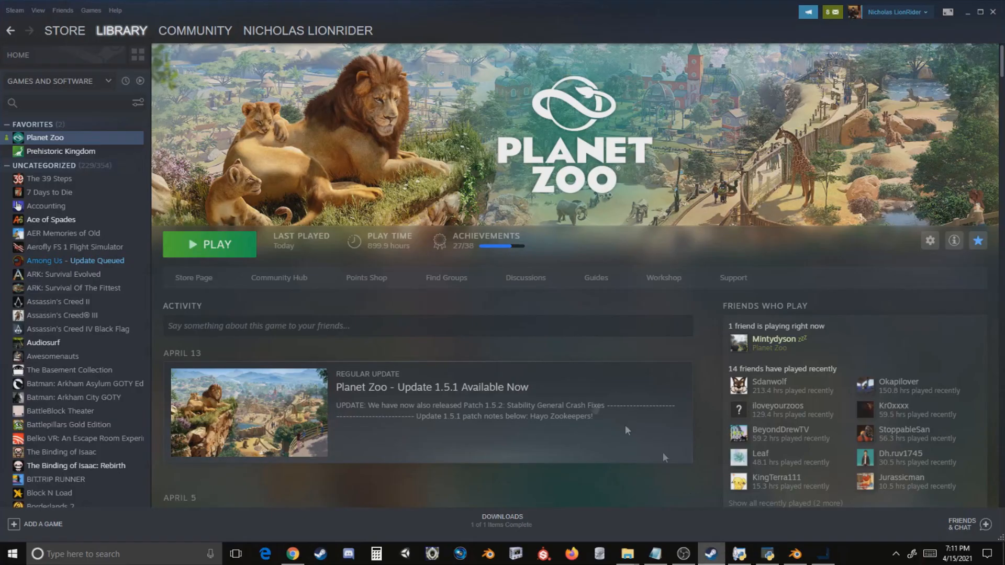
click(215, 256)
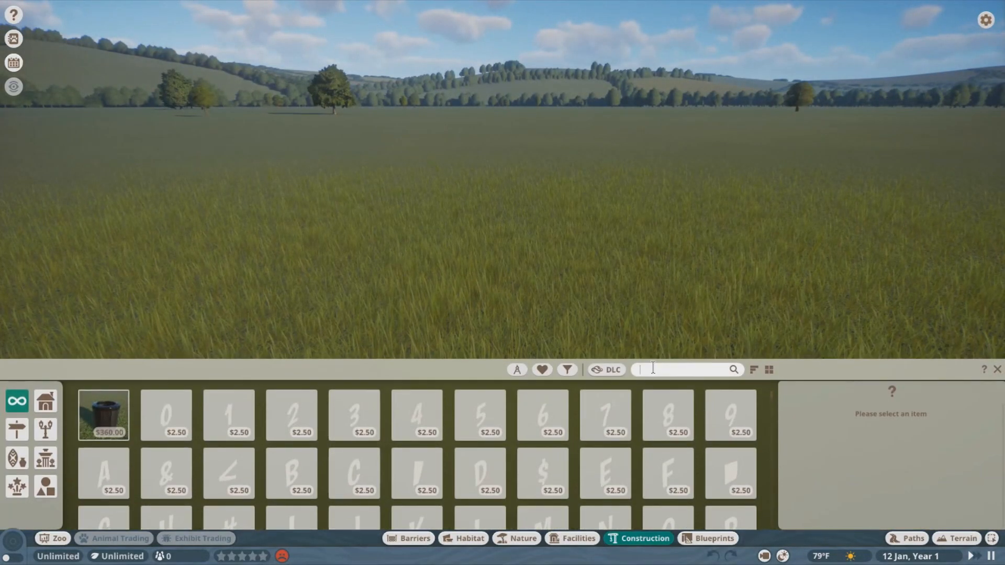
- Search the construction items for Green and place one Green Anaconda 01 prop on the grass
text(reen)
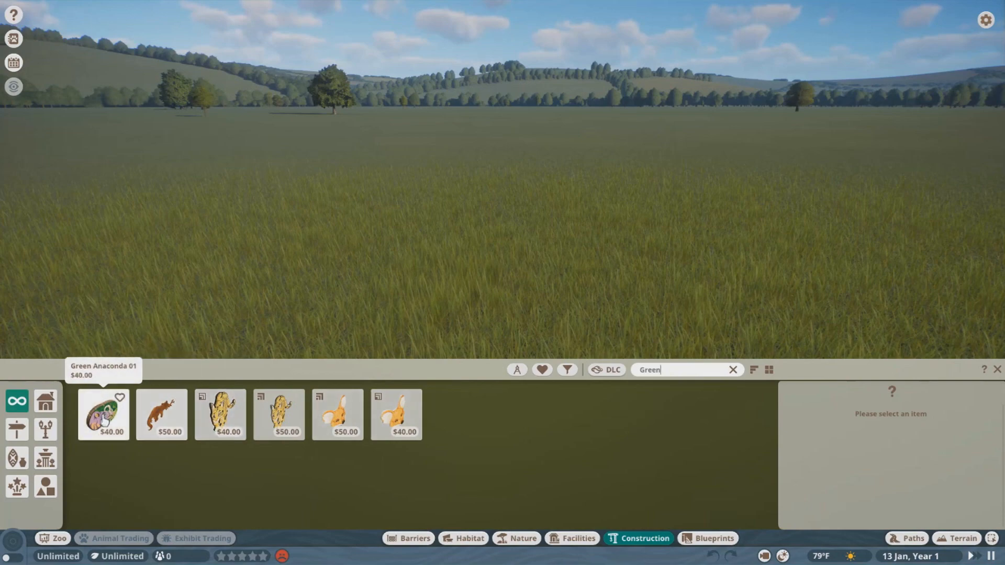
click(104, 414)
click(294, 313)
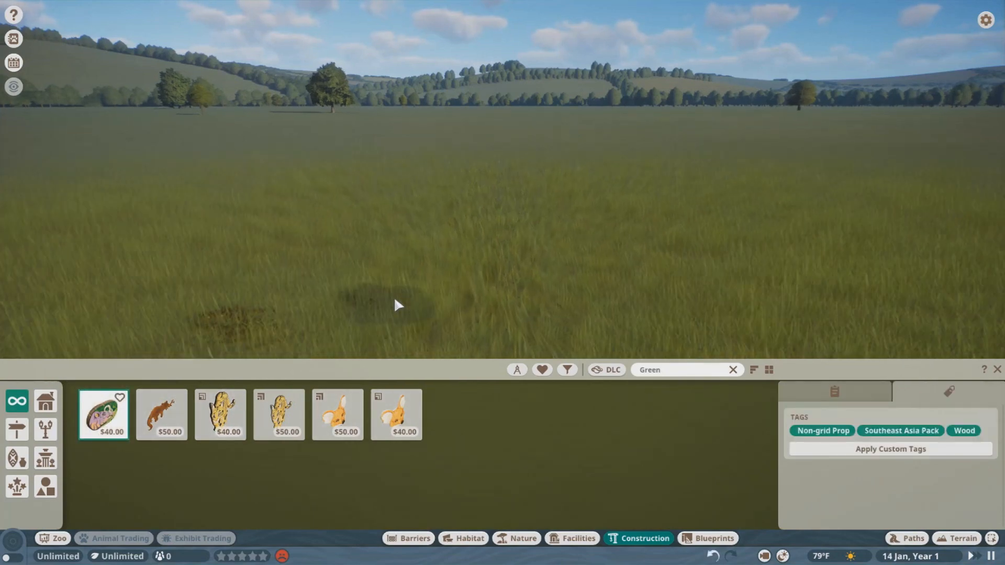
right_click(392, 293)
- Paint the terrain around the placed anaconda with the sand texture, using a size 2 brush at 100% intensity
scroll(392, 291, up, 4)
middle_drag(391, 290, 475, 280)
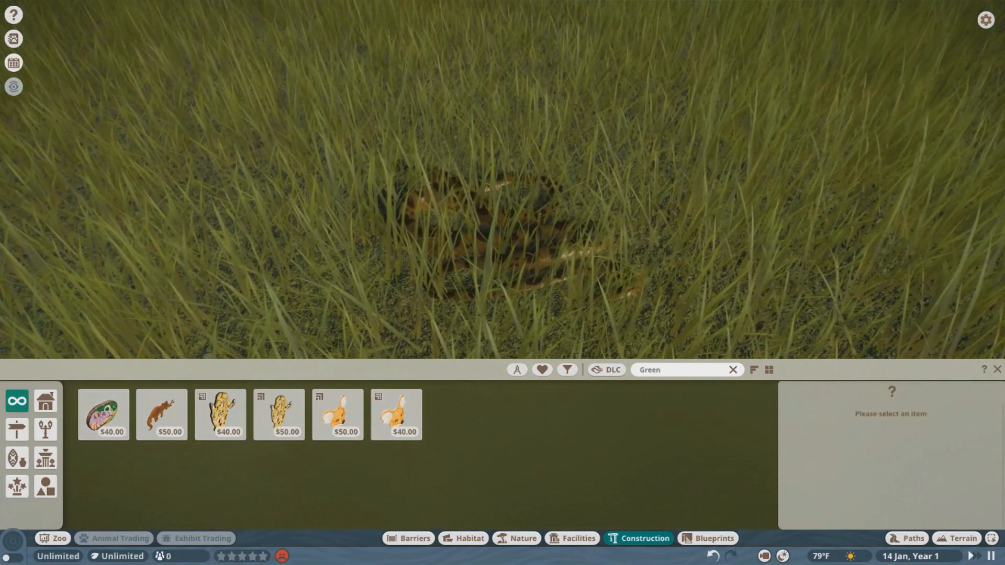
click(940, 543)
click(686, 482)
drag(522, 240, 425, 226)
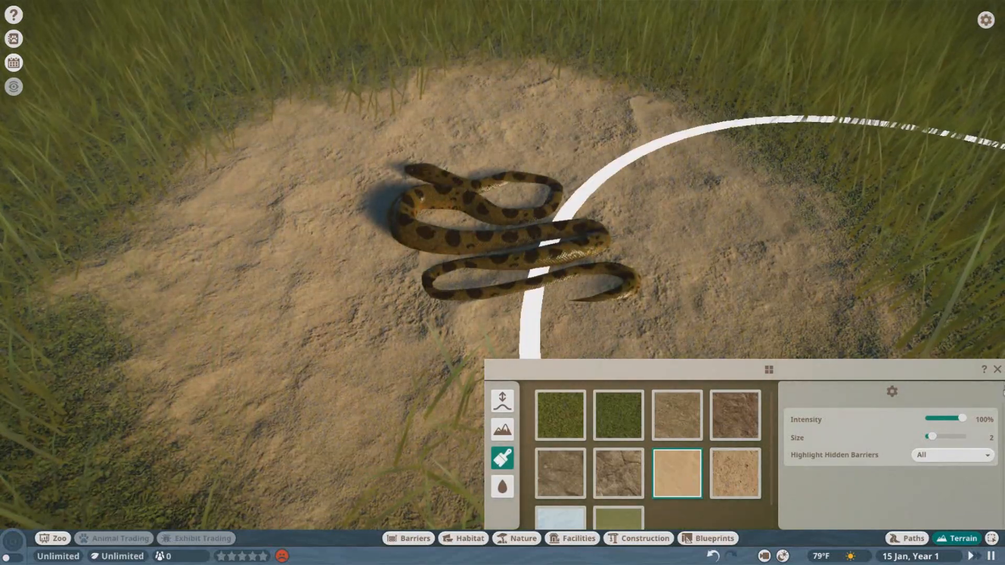
- Close the terrain tools, select the placed Green Anaconda 01 and raise it slightly above the sand
click(997, 369)
middle_drag(681, 262, 670, 299)
scroll(675, 319, up, 3)
click(690, 377)
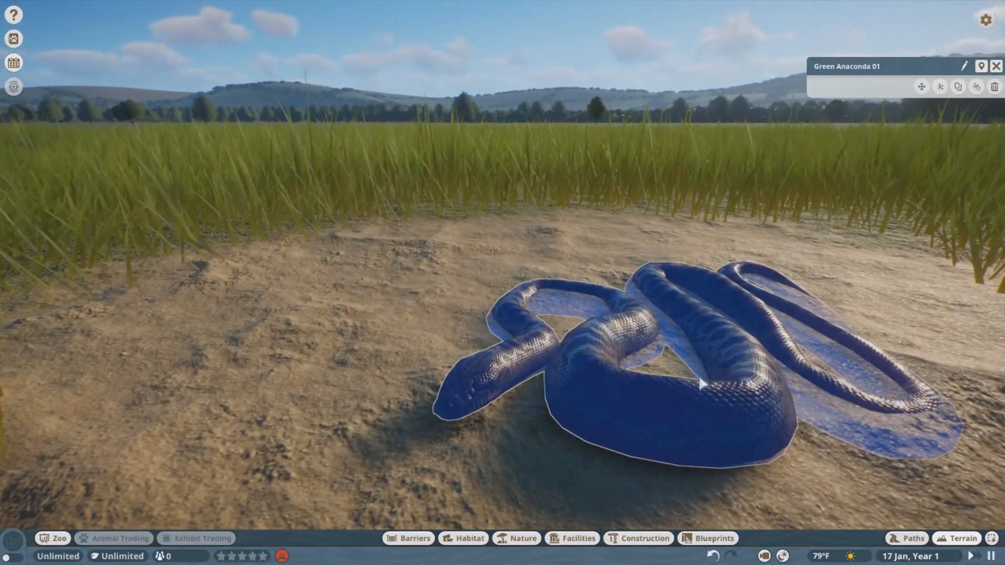
key(x)
scroll(677, 267, down, 4)
drag(616, 181, 603, 157)
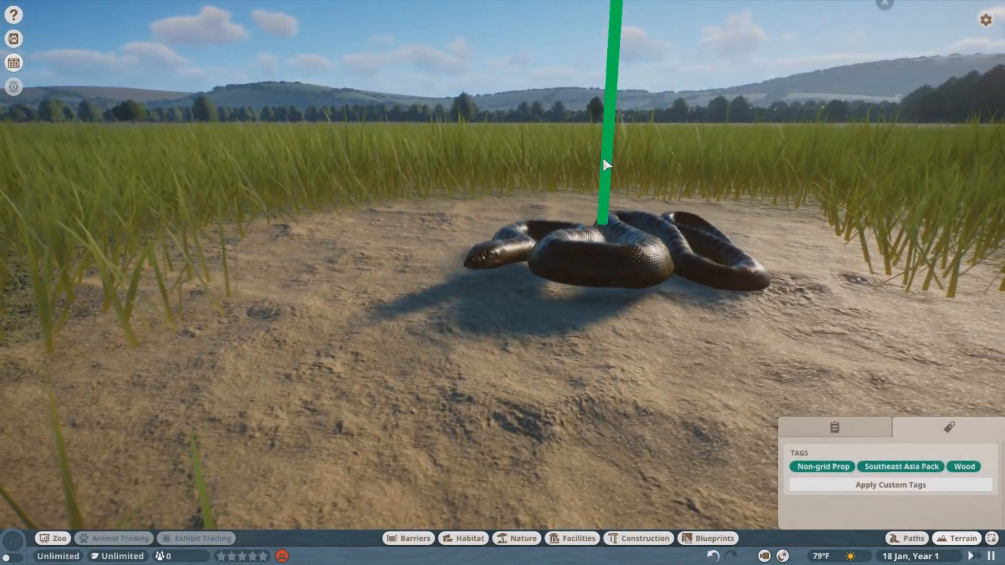
- Turn off Angle Snap and fine-tune the anaconda's tilt and height so it rests evenly on the sand
key(x)
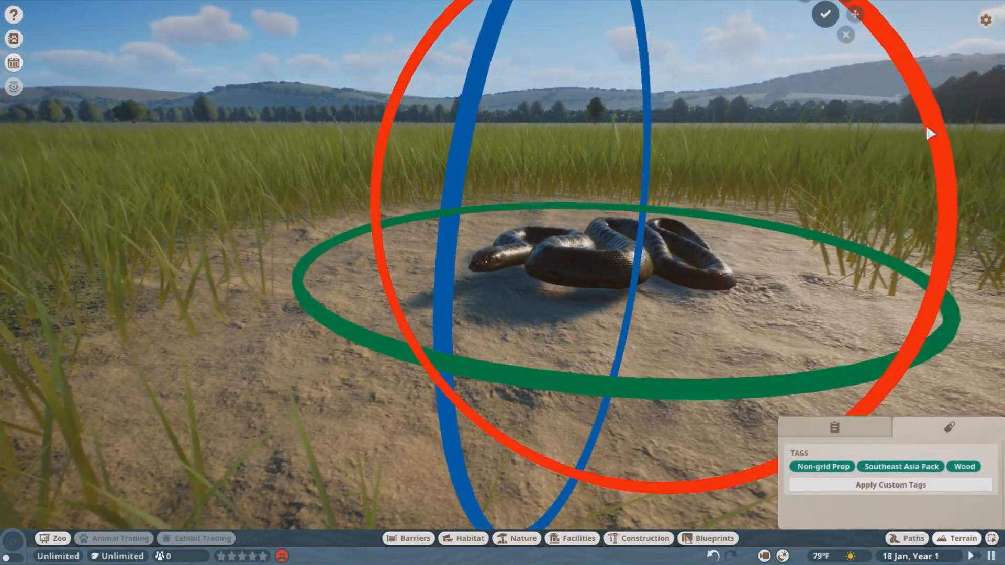
drag(925, 124, 861, 78)
click(879, 426)
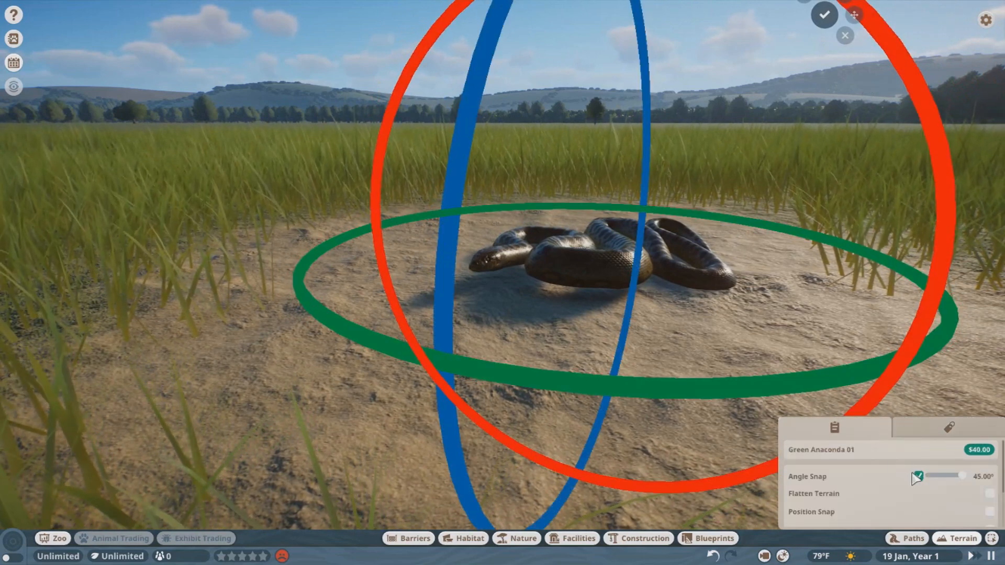
drag(930, 131, 892, 101)
key(x)
mouse_move(575, 147)
mouse_down()
mouse_move(577, 156)
mouse_move(581, 146)
mouse_up()
key(x)
drag(927, 111, 943, 126)
click(824, 21)
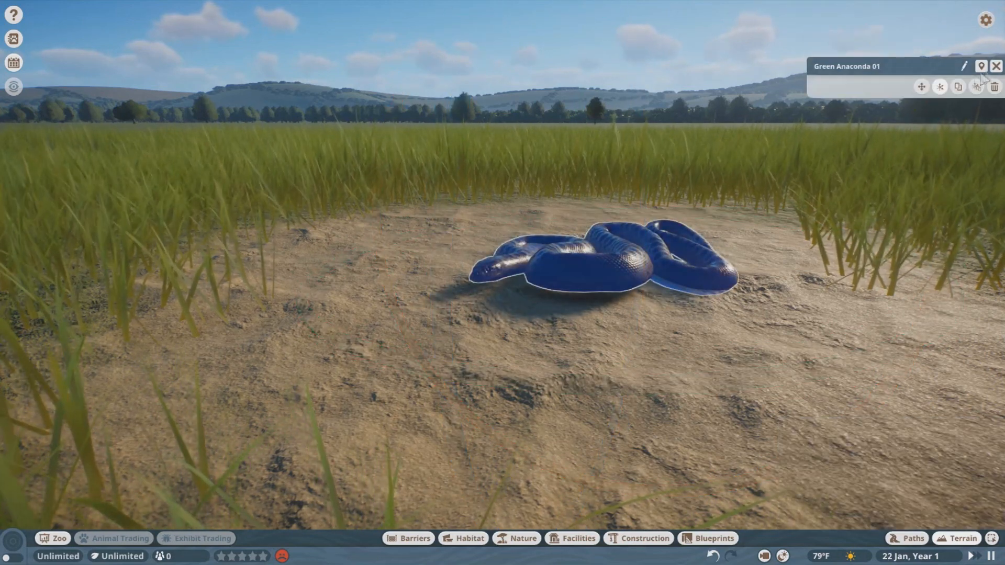
click(995, 67)
- Duplicate the Green Anaconda 01 prop and place copies around the original on the sand, turning one to a different orientation
middle_drag(889, 157, 887, 262)
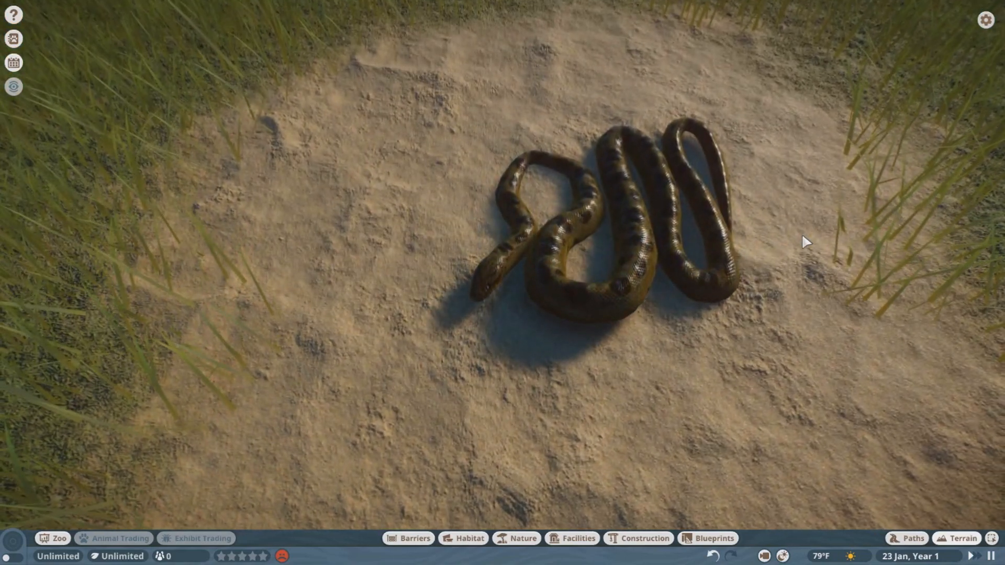
scroll(802, 233, up, 5)
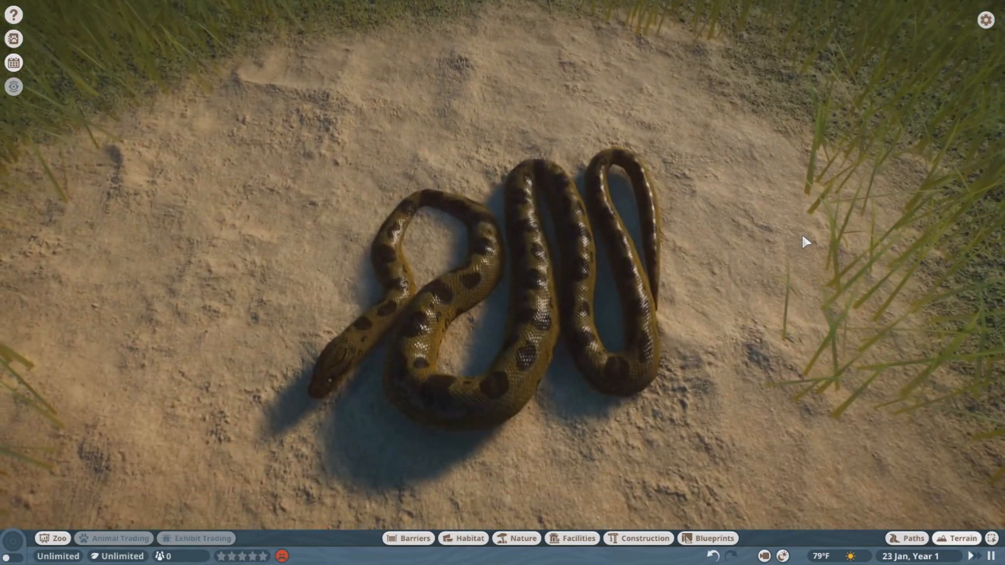
click(527, 331)
key(ctrl+d)
key(z)
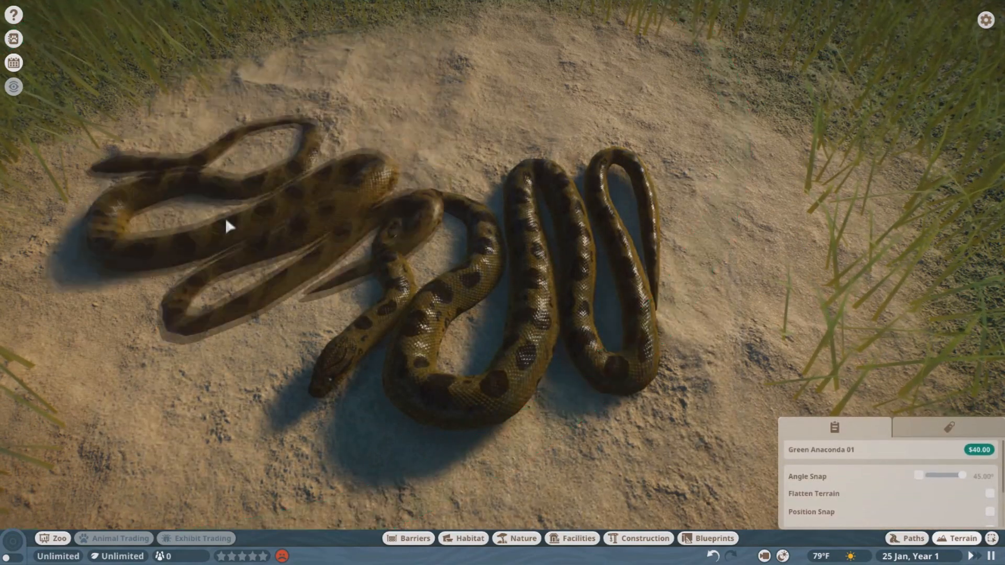
click(213, 226)
click(512, 316)
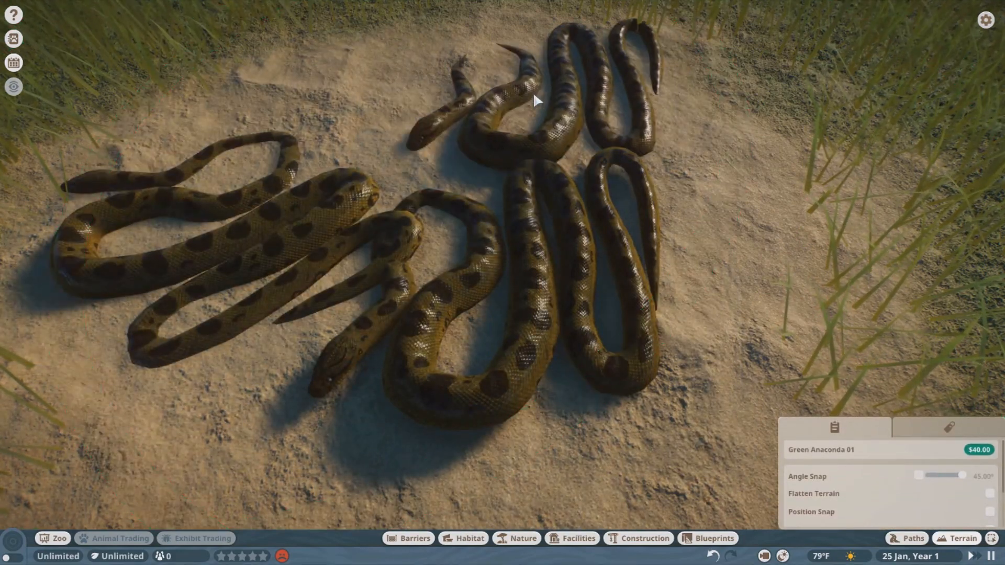